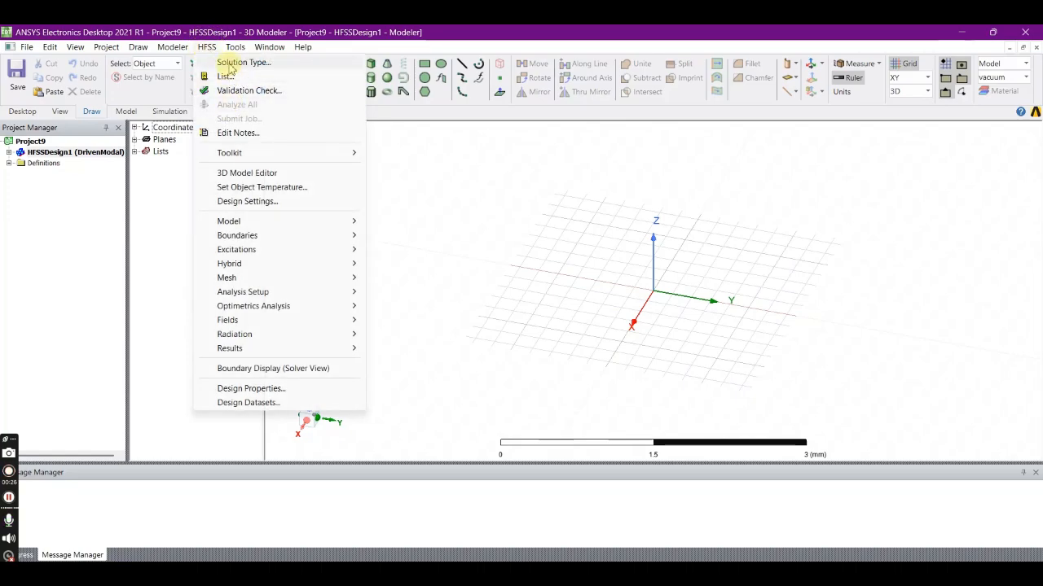
- Confirm the Modal solution type with Network Analysis and set the model units to mm
{"action": "left_click", "coordinate": [232, 64]}
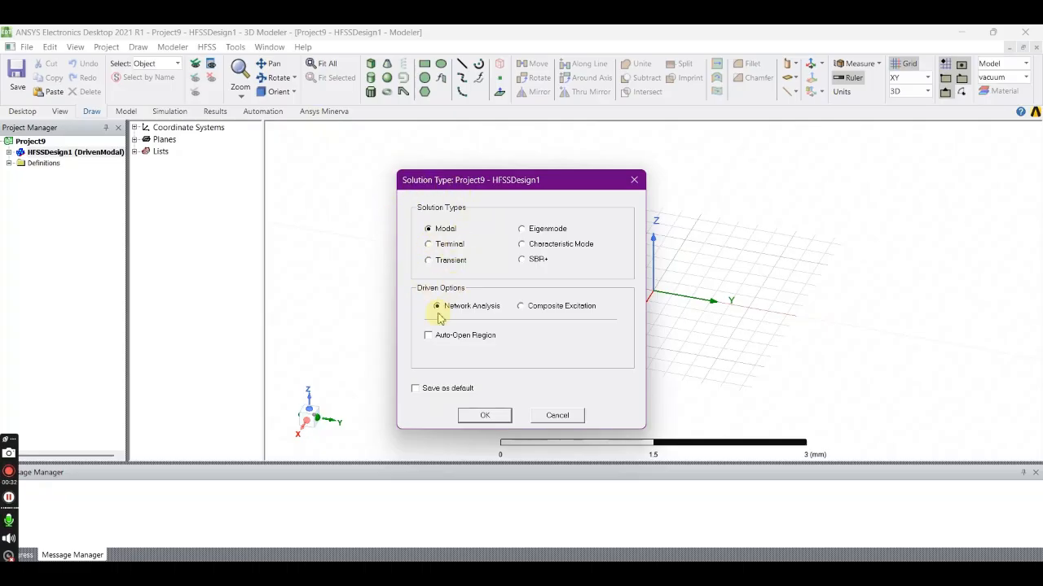
{"action": "left_click", "coordinate": [482, 417]}
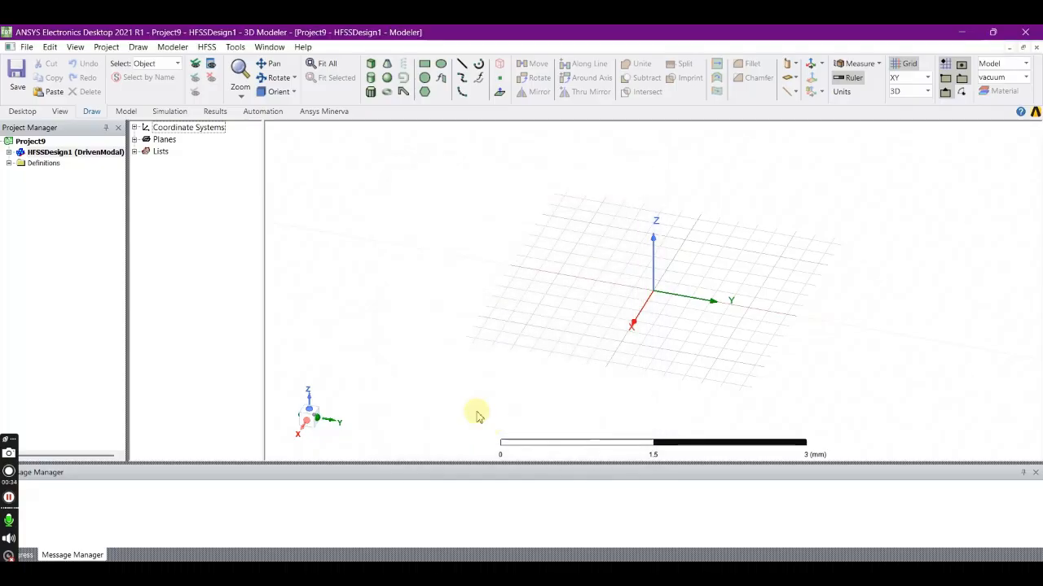
{"action": "left_click", "coordinate": [173, 47]}
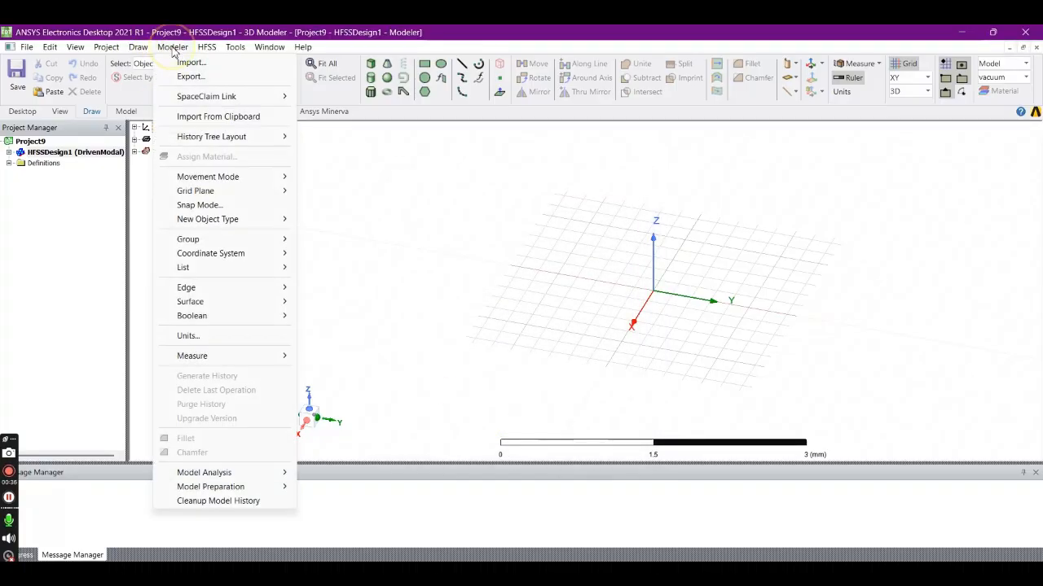
{"action": "left_click", "coordinate": [209, 341]}
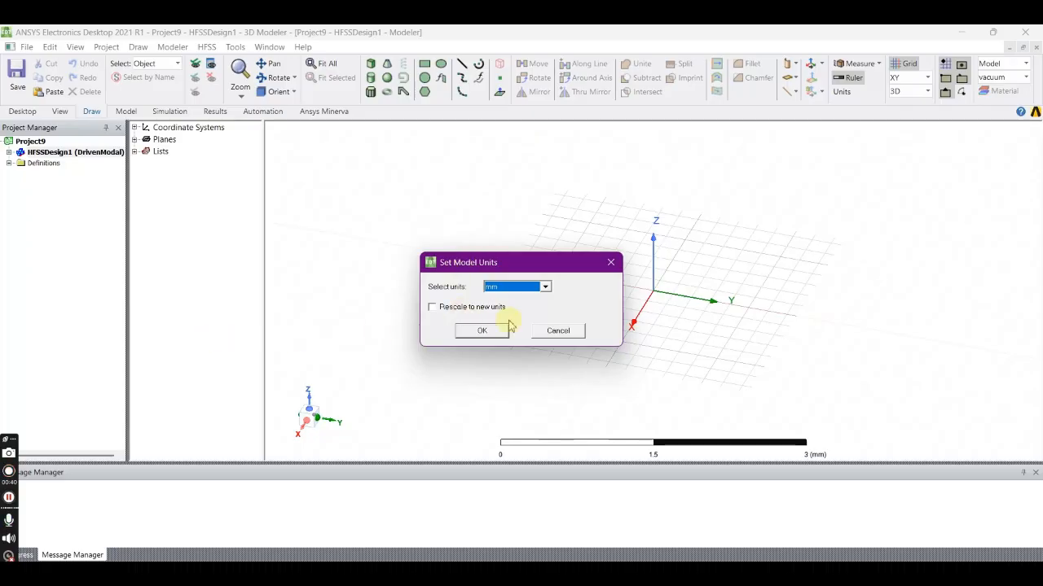
{"action": "left_click", "coordinate": [481, 331]}
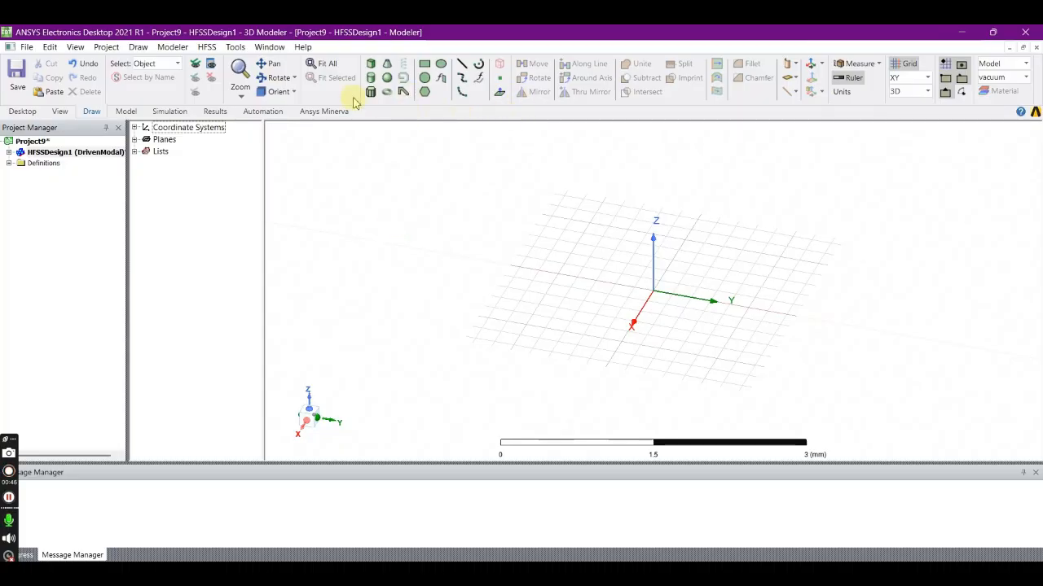
- Draw a rectangle on the XY plane from the origin, about 1.2 mm along X and 0.4 mm along Y
{"action": "left_click", "coordinate": [274, 77]}
{"action": "double_click", "coordinate": [661, 193]}
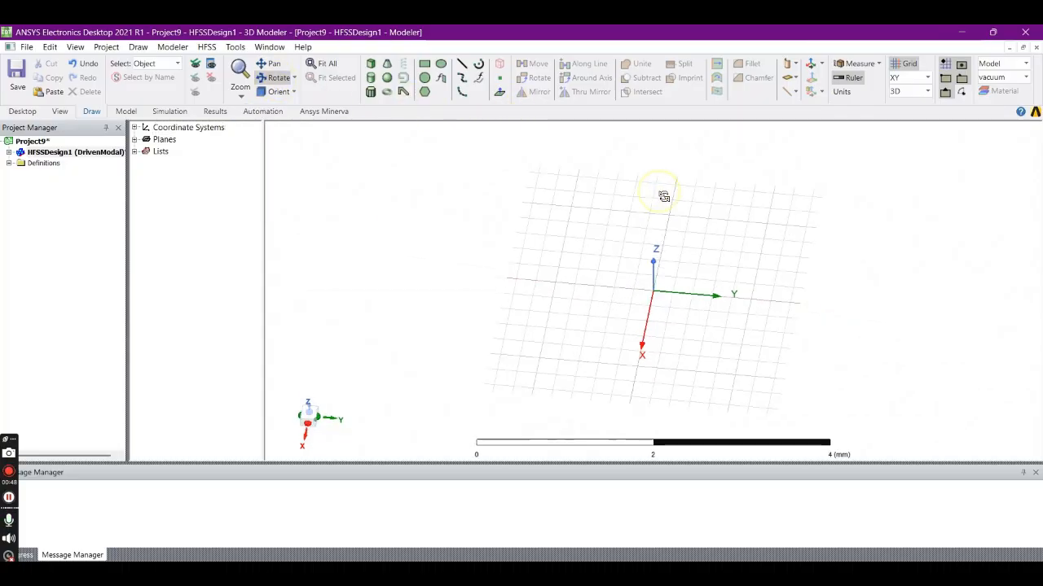
{"action": "left_click", "coordinate": [423, 65]}
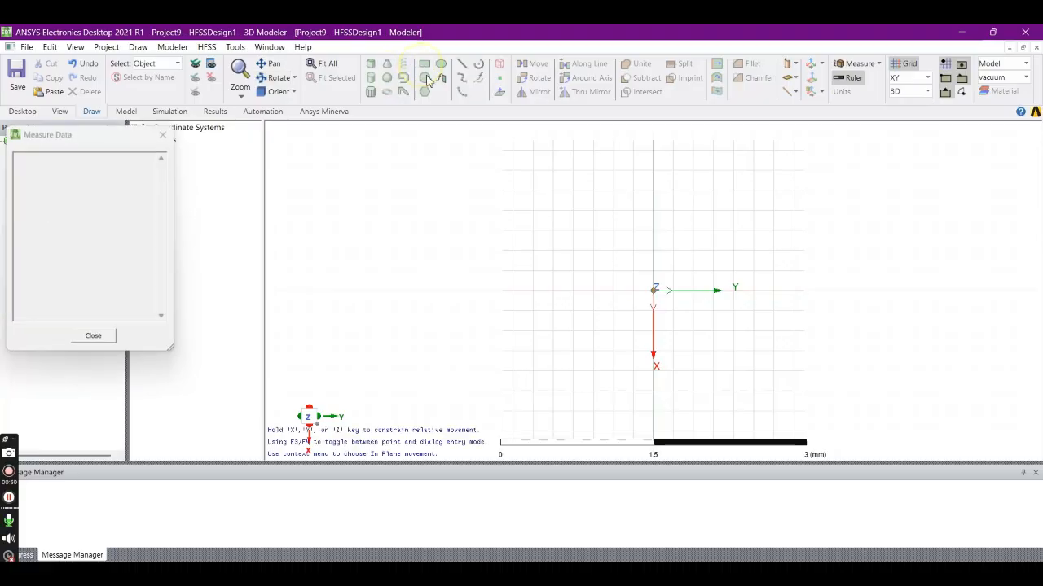
{"action": "left_click", "coordinate": [653, 292]}
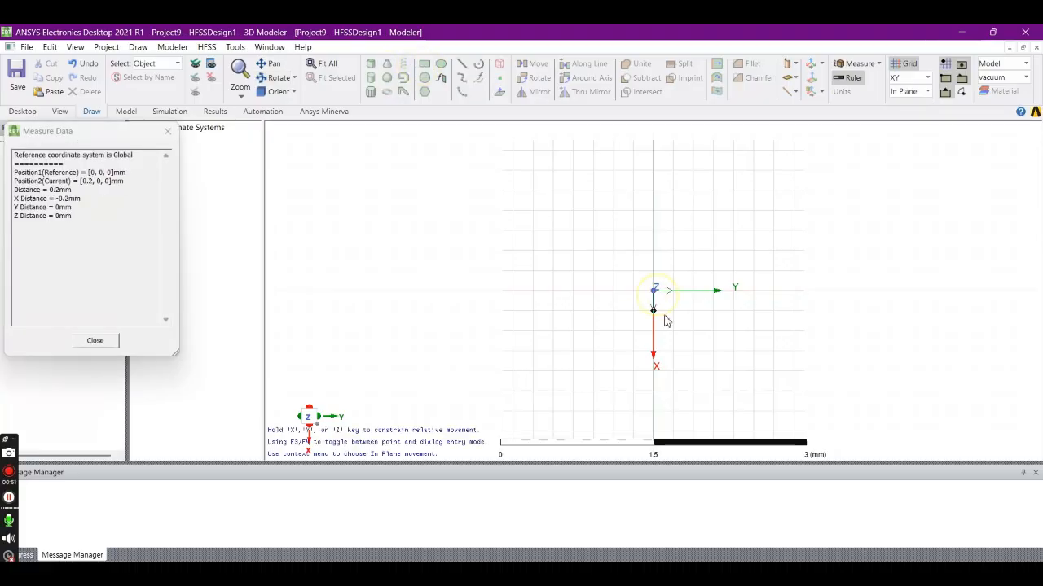
{"action": "left_click", "coordinate": [691, 411]}
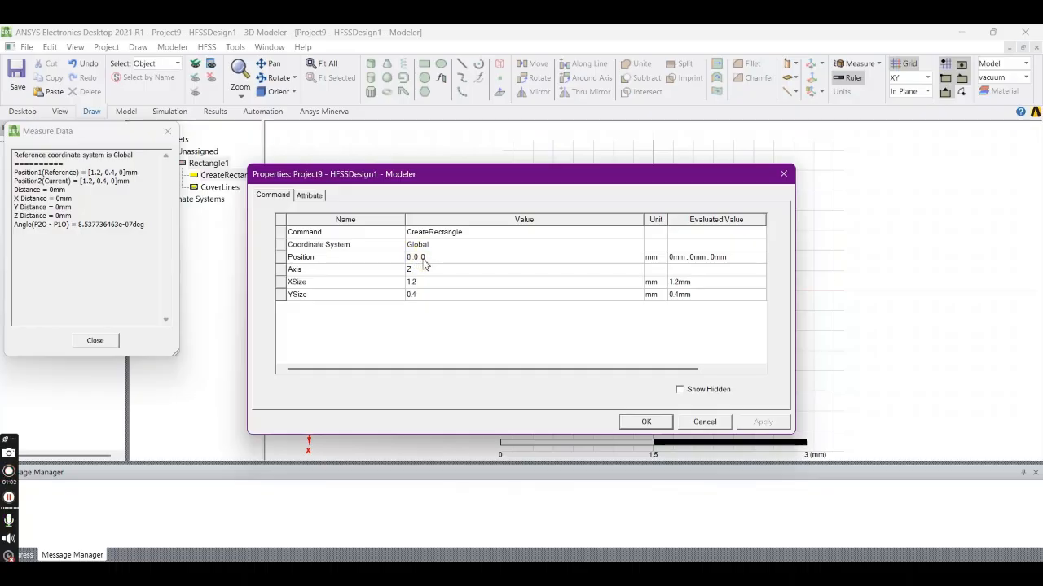
- Set the rectangle's XSize to 10.9 mm and its YSize to 1 mm
{"action": "left_click_drag", "start_coordinate": [521, 177], "coordinate": [309, 142]}
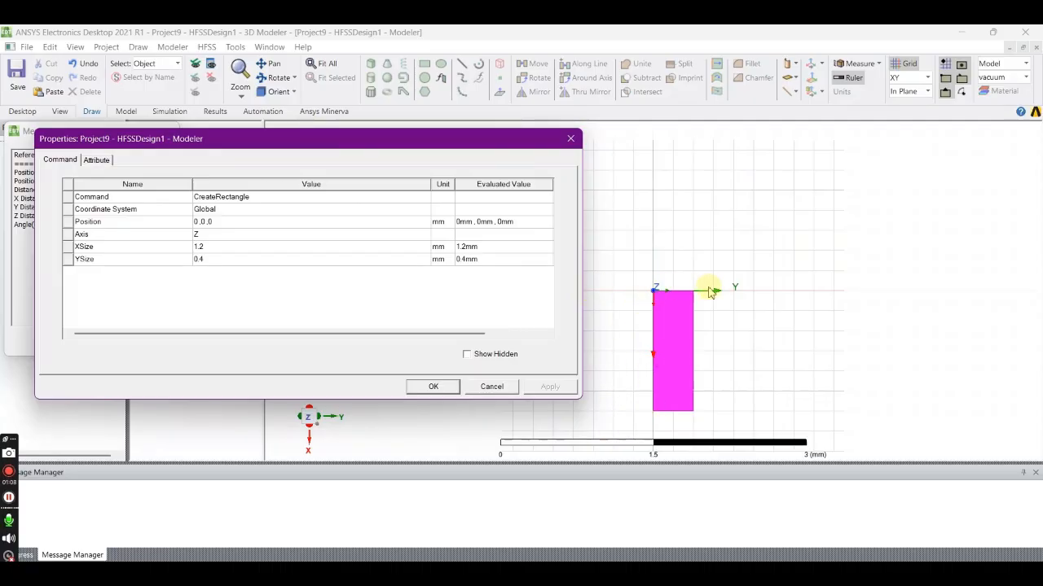
{"action": "left_click", "coordinate": [217, 248]}
{"action": "double_click", "coordinate": [198, 247]}
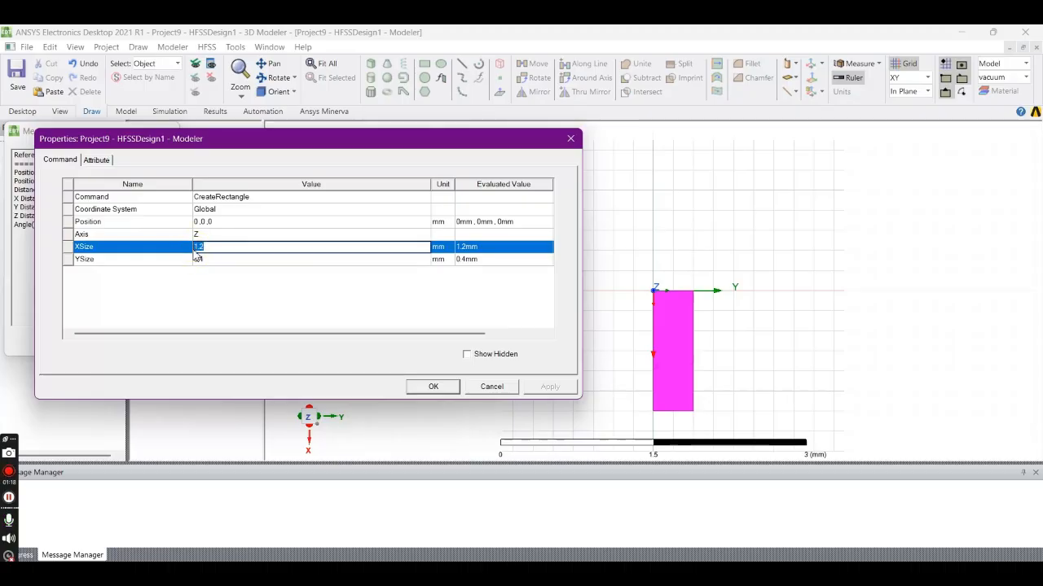
{"action": "type", "text": "10"}
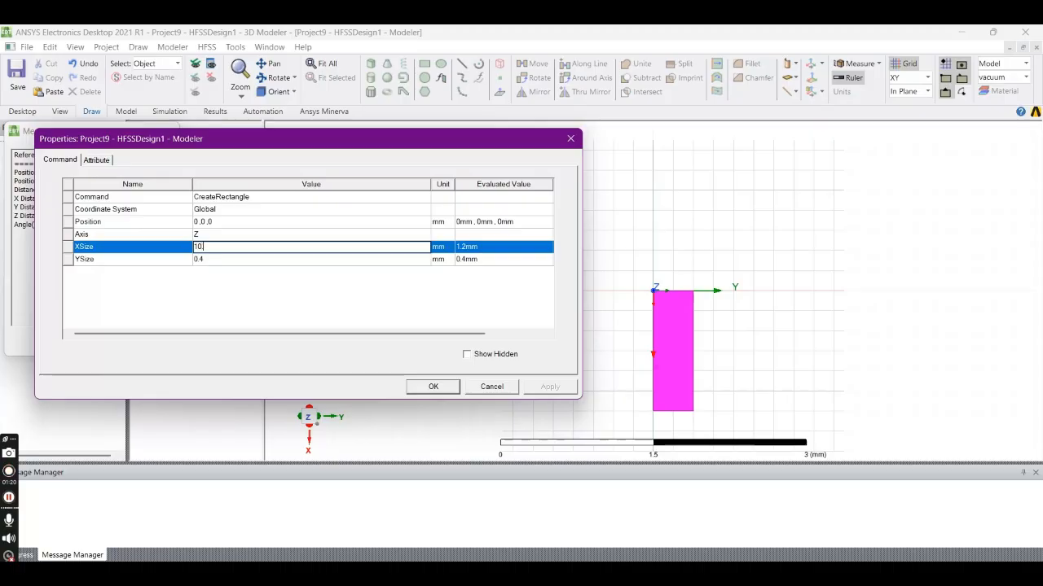
{"action": "type", "text": ".9"}
{"action": "left_click", "coordinate": [217, 261]}
{"action": "left_click_drag", "start_coordinate": [217, 260], "coordinate": [171, 260]}
{"action": "type", "text": "1"}
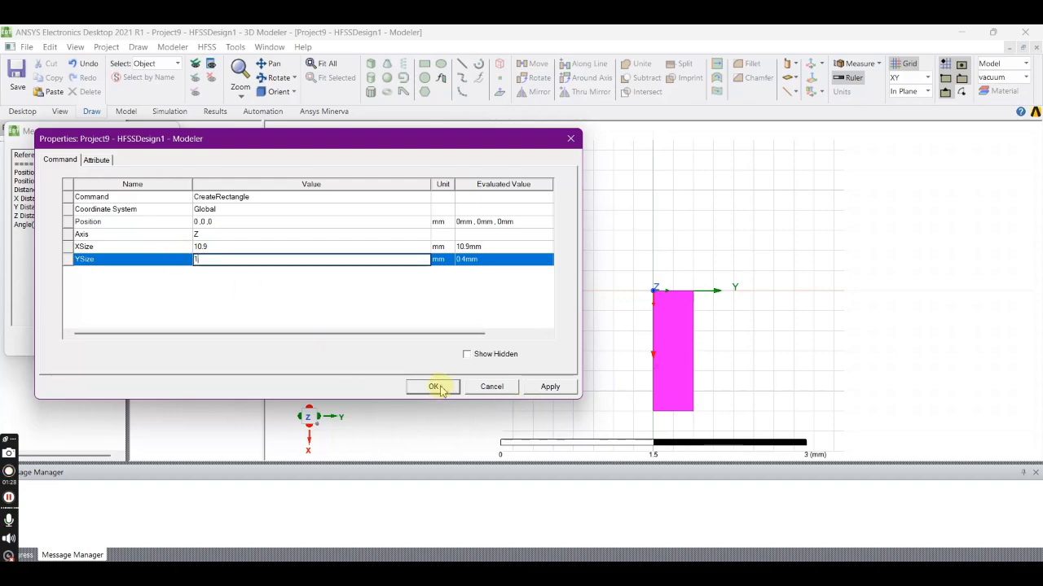
{"action": "left_click", "coordinate": [372, 299]}
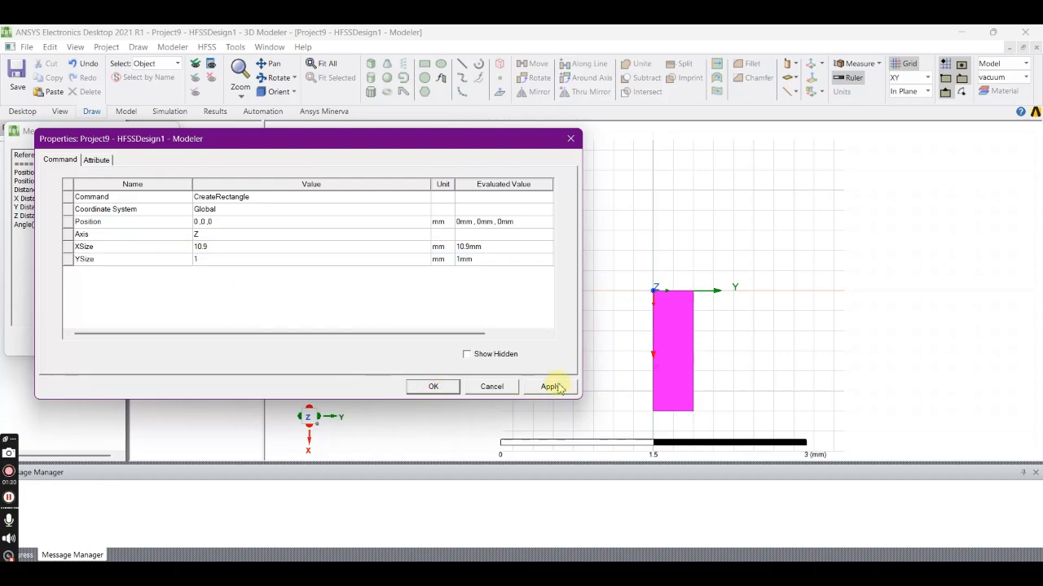
{"action": "left_click", "coordinate": [549, 385]}
{"action": "left_click", "coordinate": [450, 391]}
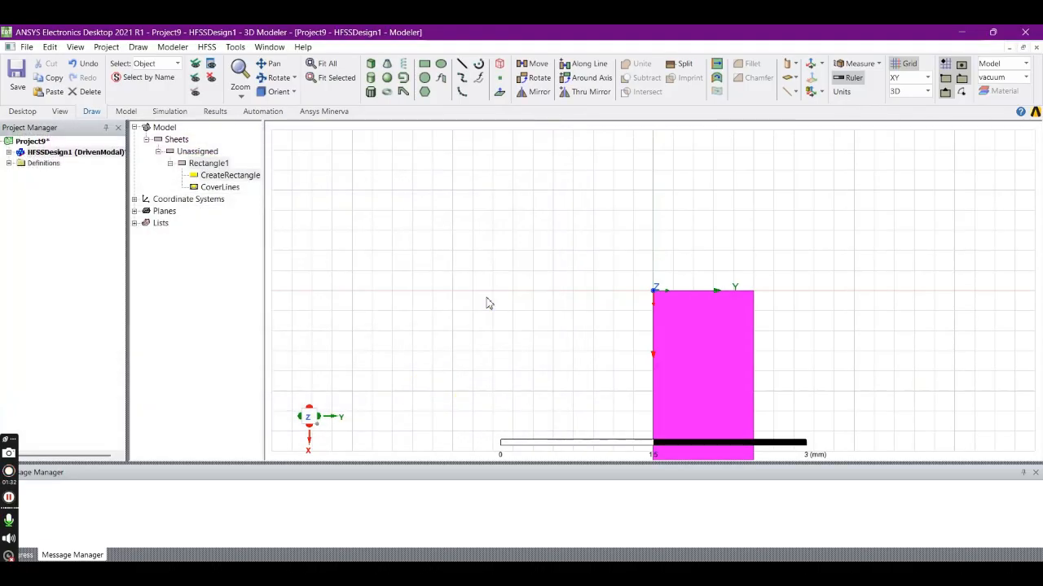
- Rename the rectangle as stub
{"action": "key", "text": "ctrl+d"}
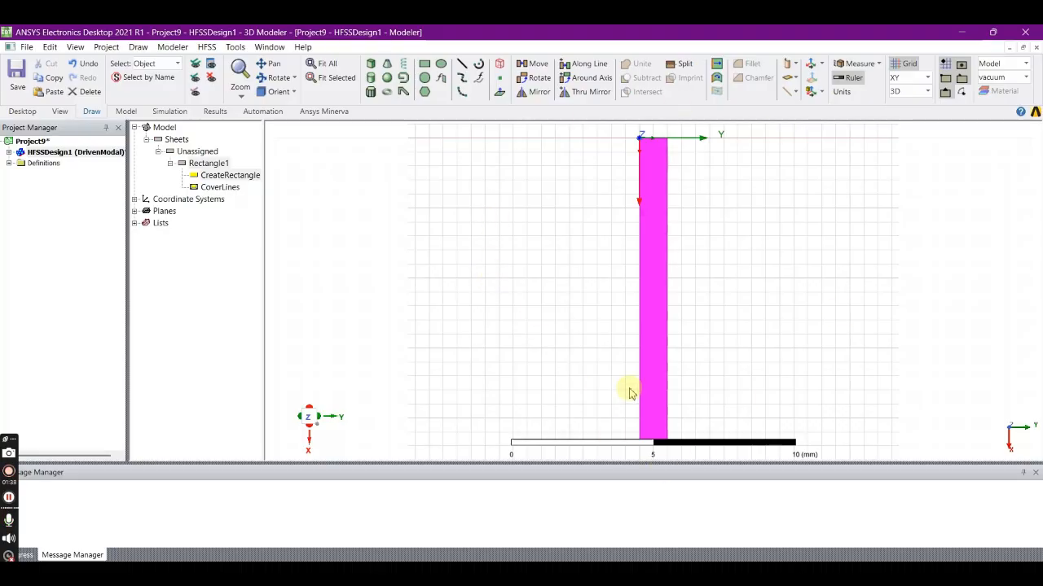
{"action": "double_click", "coordinate": [209, 165]}
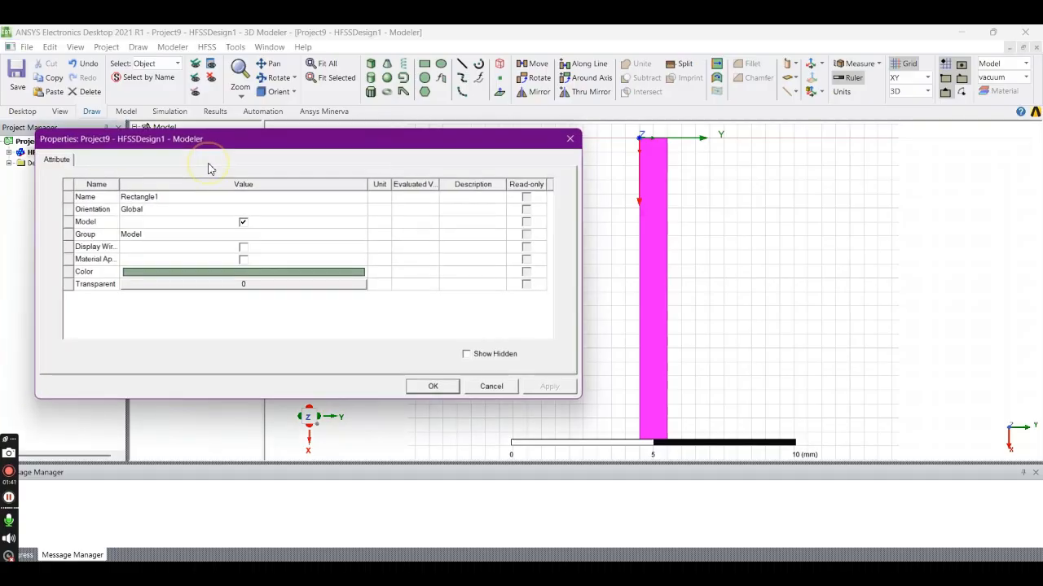
{"action": "left_click", "coordinate": [167, 200]}
{"action": "left_click_drag", "start_coordinate": [168, 200], "coordinate": [121, 198]}
{"action": "type", "text": "stub"}
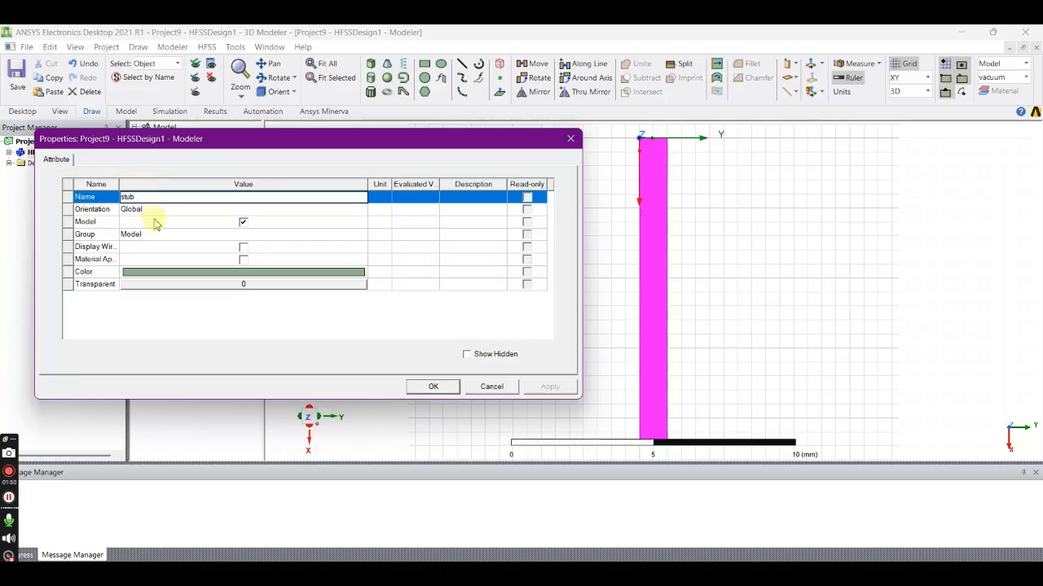
- Give the stub a green color and a transparency of 0.6, and apply the attributes
{"action": "left_click", "coordinate": [173, 272]}
{"action": "left_click", "coordinate": [353, 204]}
{"action": "left_click", "coordinate": [172, 361]}
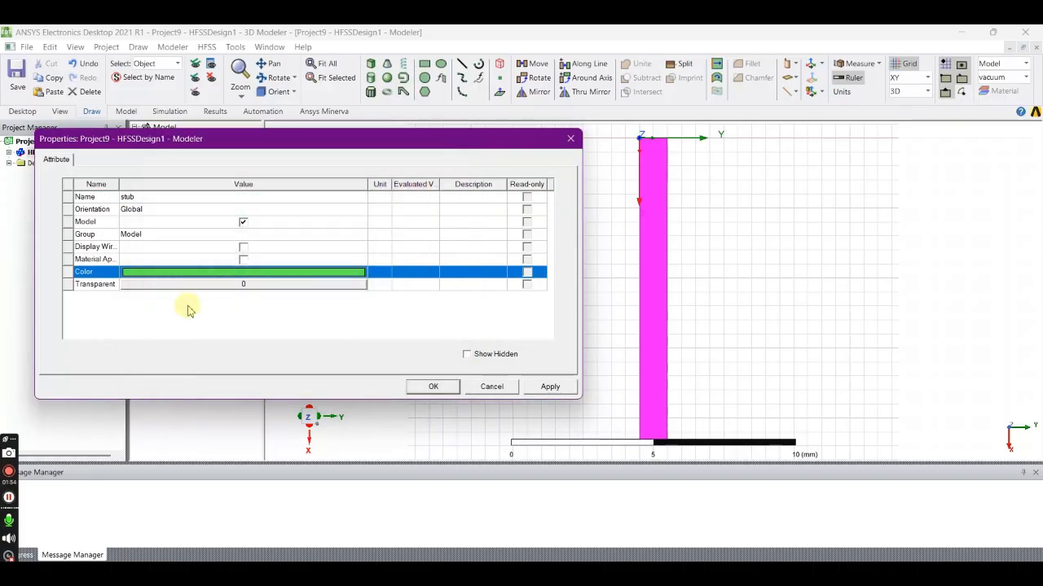
{"action": "left_click", "coordinate": [196, 284]}
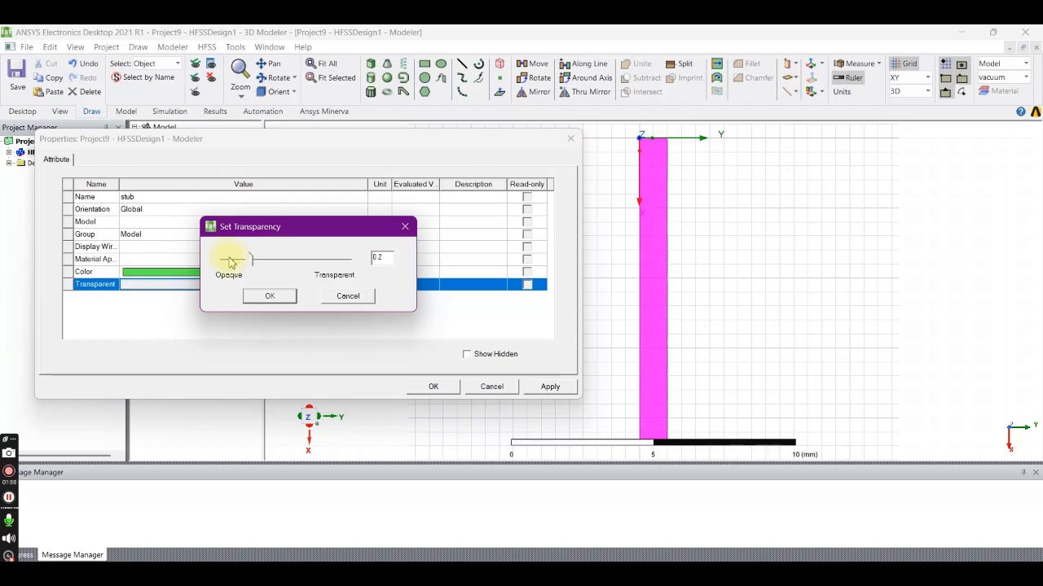
{"action": "left_click_drag", "start_coordinate": [224, 260], "coordinate": [295, 259]}
{"action": "left_click", "coordinate": [270, 296]}
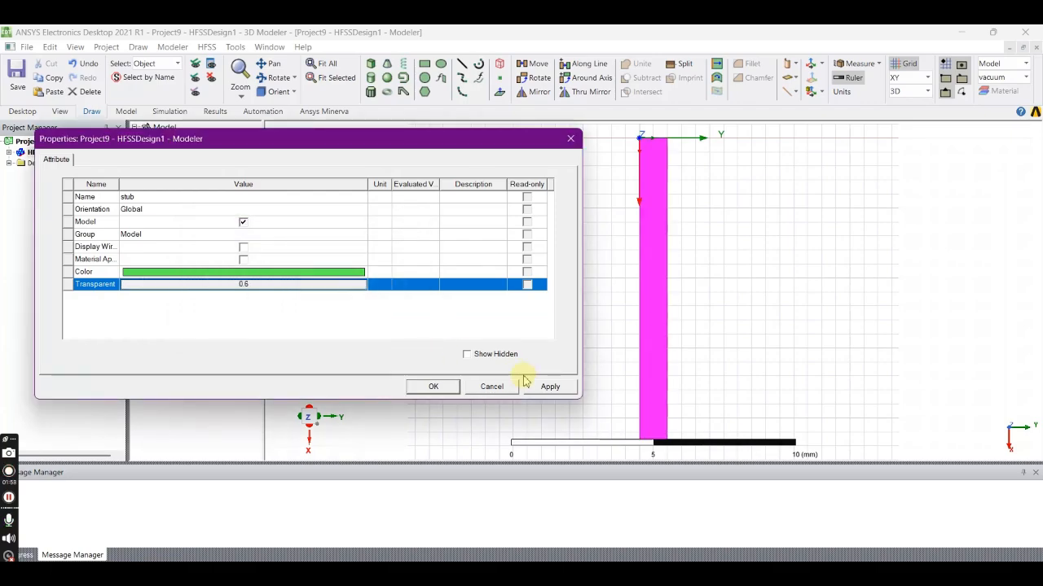
{"action": "left_click", "coordinate": [535, 387]}
{"action": "left_click", "coordinate": [433, 387]}
{"action": "left_click", "coordinate": [439, 381]}
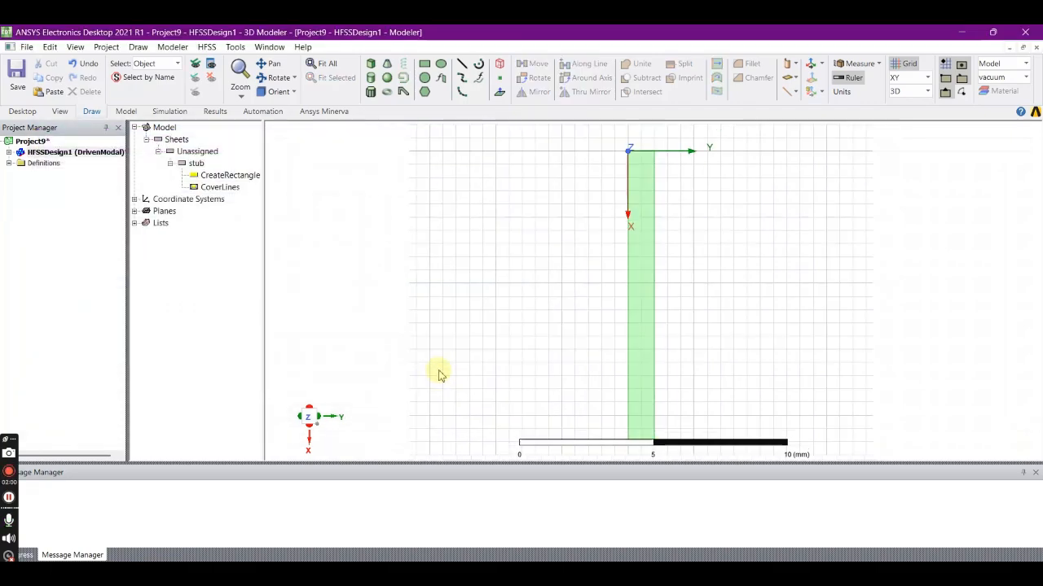
- Start a second rectangle with its first corner on the stub's long edge along the X axis, at 0.5, 0, 0 mm
{"action": "scroll", "coordinate": [437, 371], "scroll_direction": "down", "scroll_amount": 2}
{"action": "scroll", "coordinate": [437, 372], "scroll_direction": "up", "scroll_amount": 2}
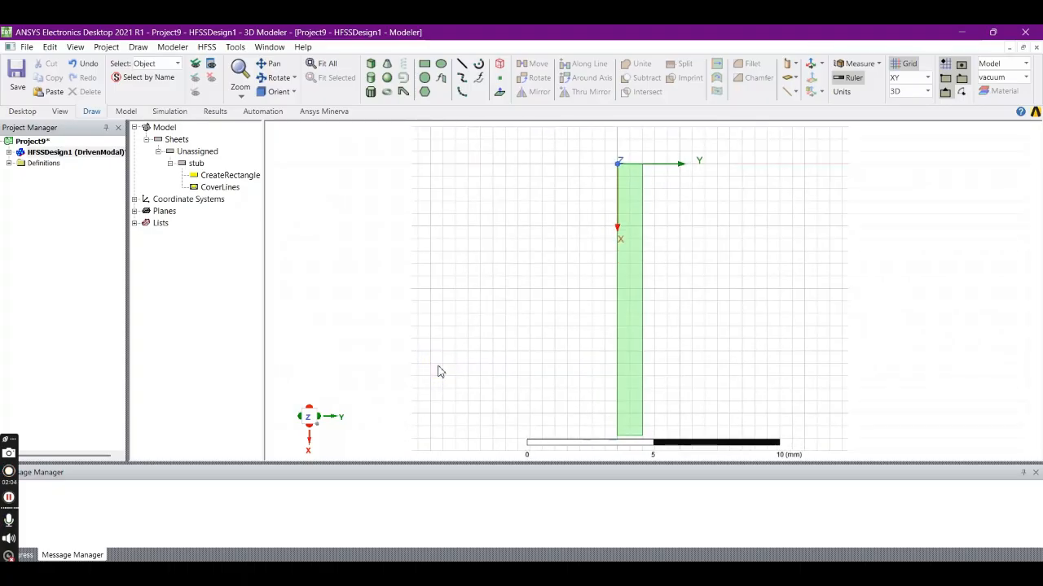
{"action": "left_click", "coordinate": [436, 370]}
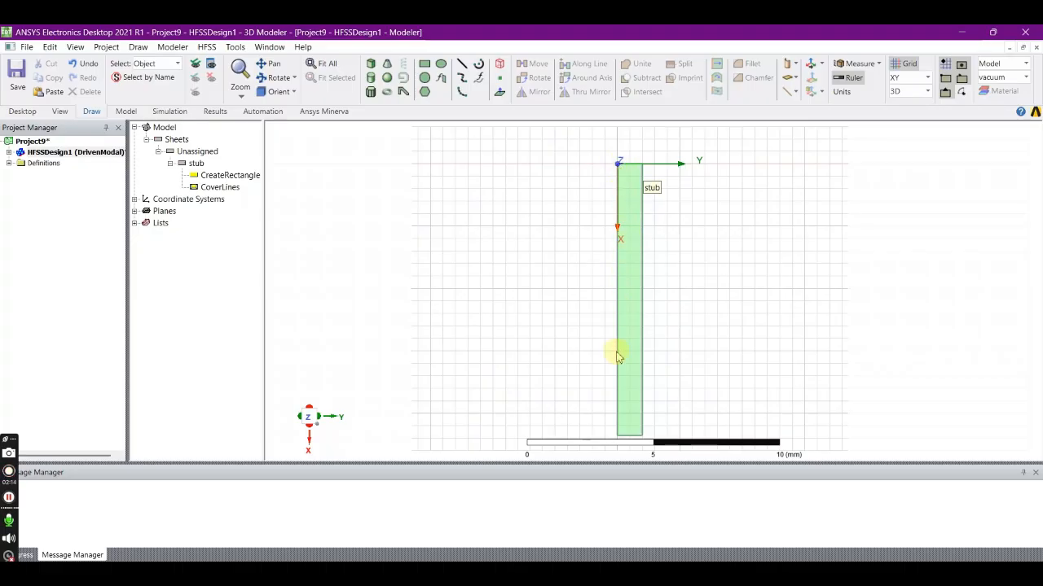
{"action": "scroll", "coordinate": [621, 156], "scroll_direction": "up", "scroll_amount": 5}
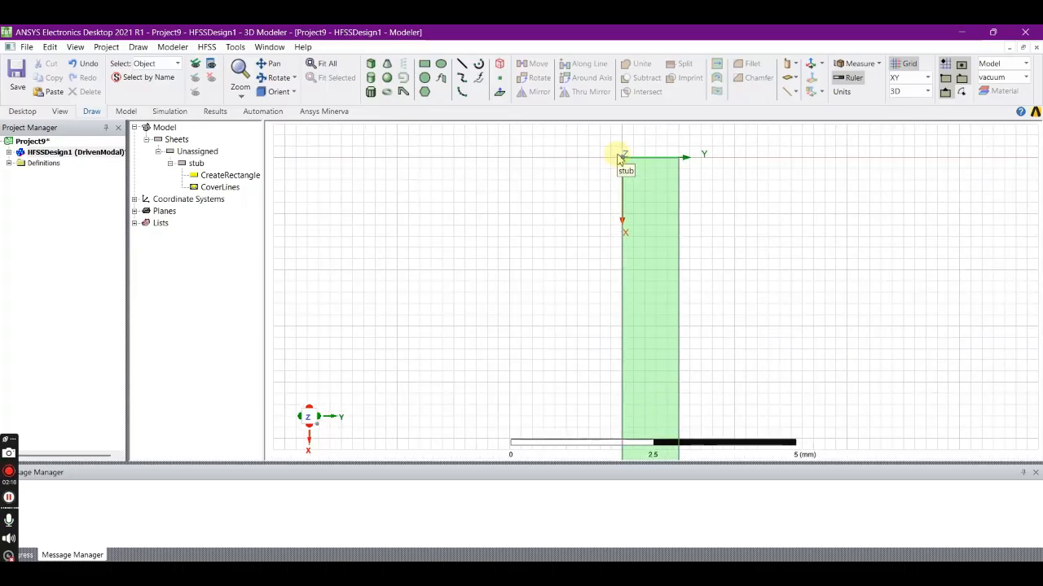
{"action": "scroll", "coordinate": [622, 157], "scroll_direction": "up", "scroll_amount": 1}
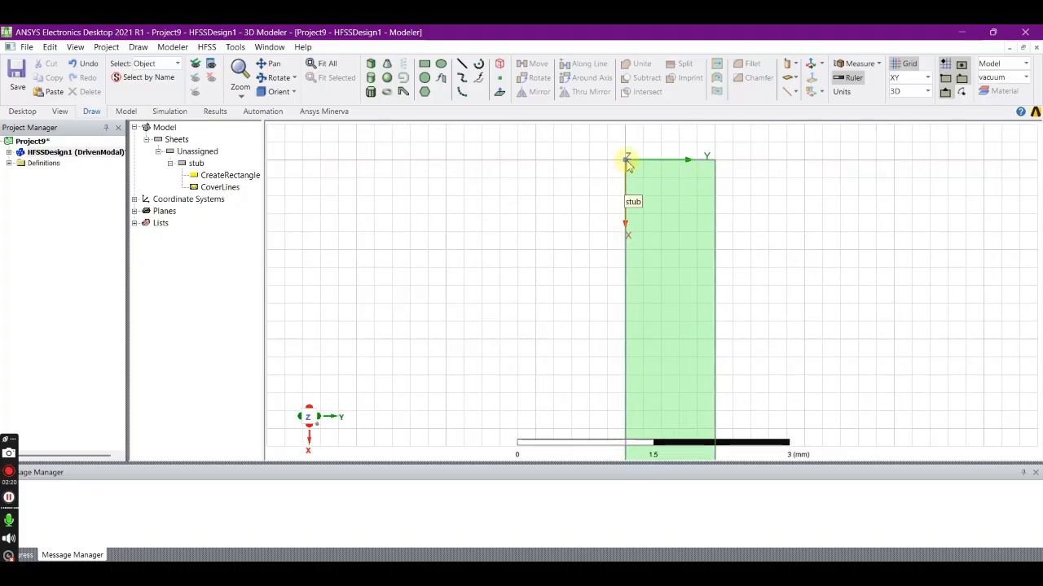
{"action": "left_click", "coordinate": [427, 65]}
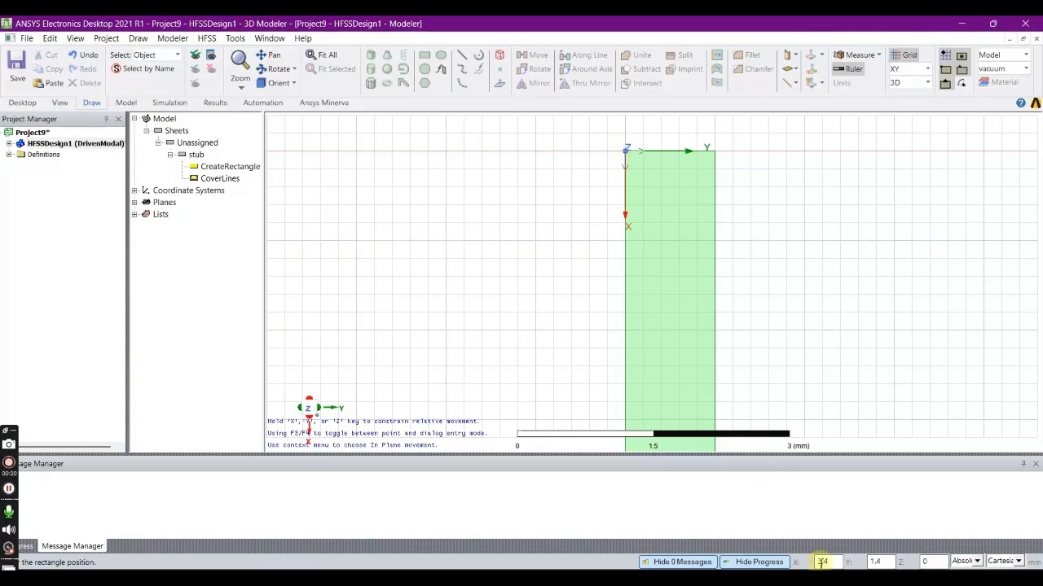
{"action": "left_click", "coordinate": [624, 189]}
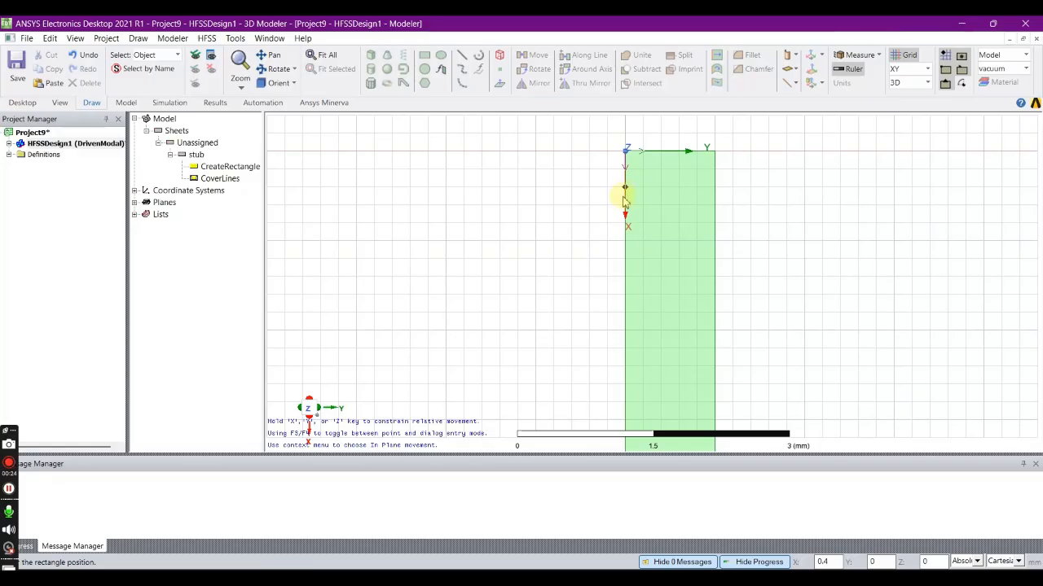
{"action": "scroll", "coordinate": [623, 204], "scroll_direction": "up", "scroll_amount": 3}
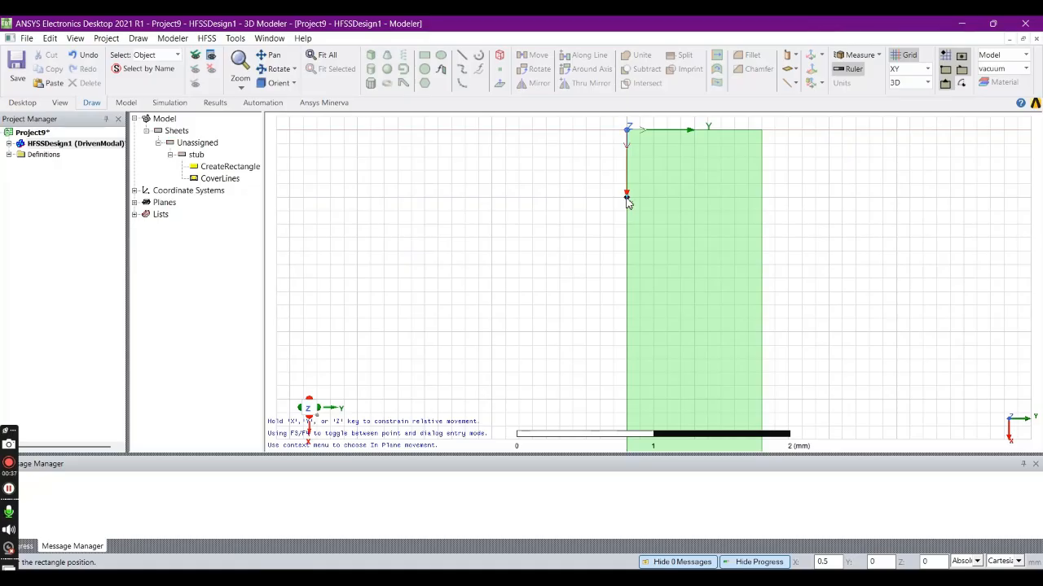
{"action": "left_click", "coordinate": [626, 197]}
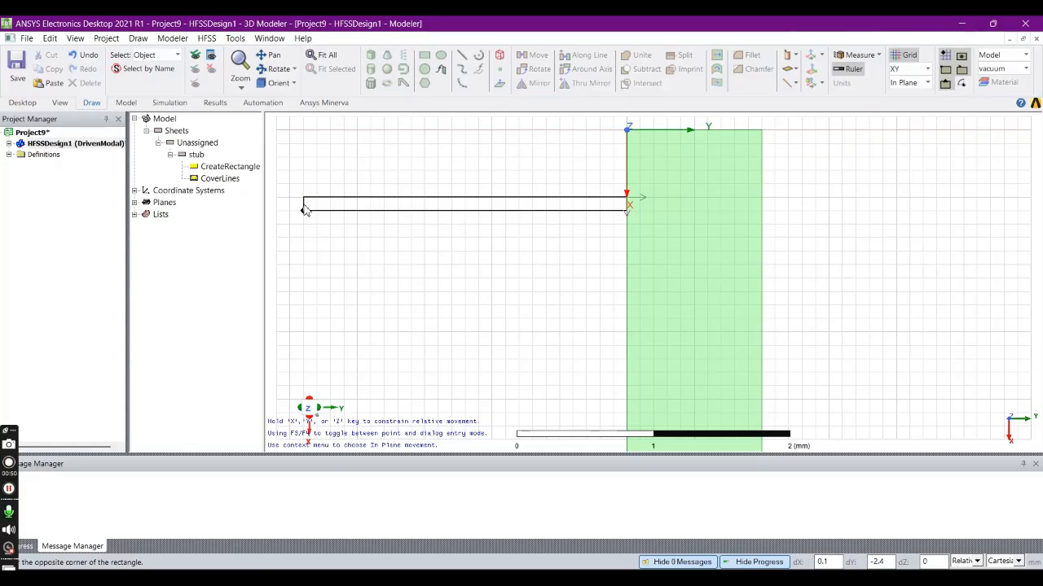
- Complete the second rectangle with an opposite-corner offset of 0.3 mm in X and -10.2 mm in Y
{"action": "key", "text": "Tab"}
{"action": "type", "text": "0"}
{"action": "key", "text": "Tab"}
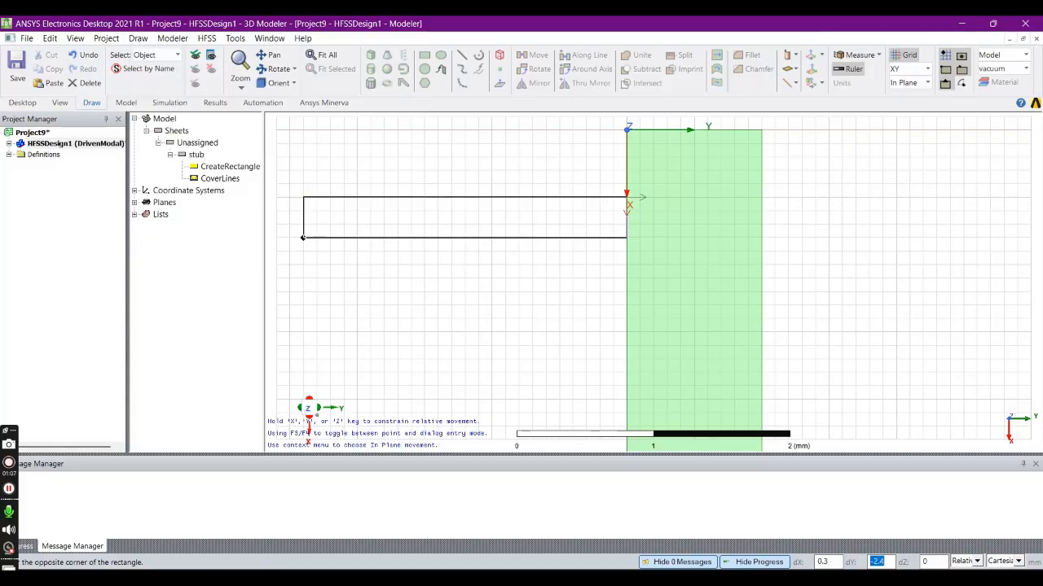
{"action": "type", "text": "-"}
{"action": "type", "text": "10.2"}
{"action": "key", "text": "Tab"}
{"action": "key", "text": "Return"}
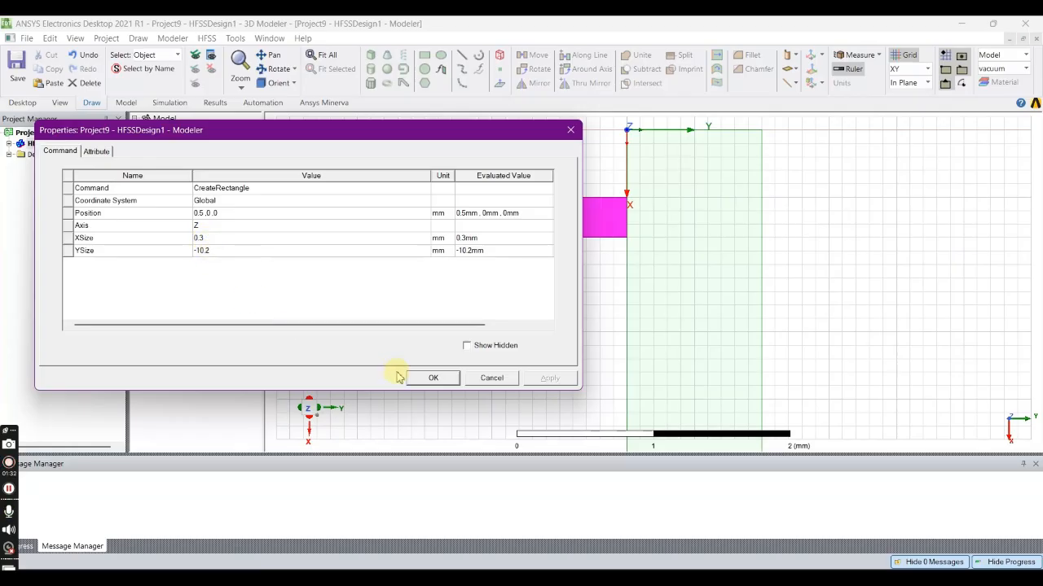
{"action": "left_click", "coordinate": [429, 379]}
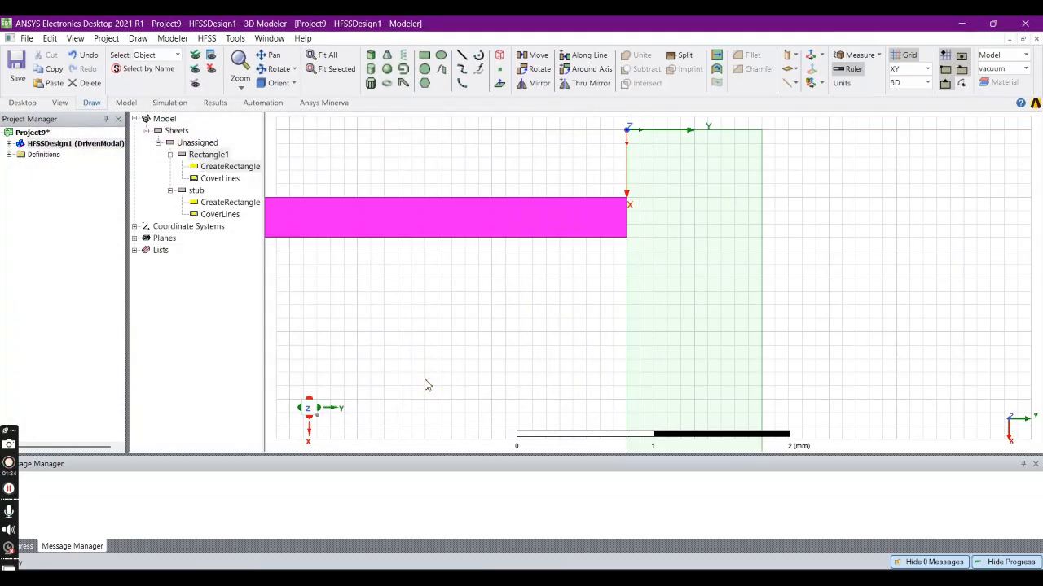
- Rename the new rectangle extending from the stub as fing_s
{"action": "key", "text": "ctrl+d"}
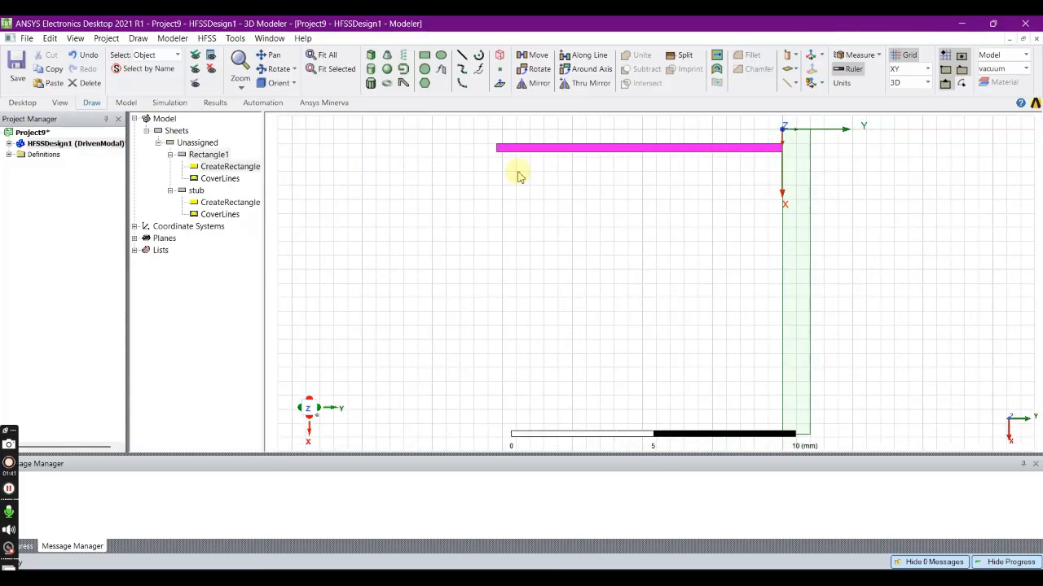
{"action": "double_click", "coordinate": [208, 155]}
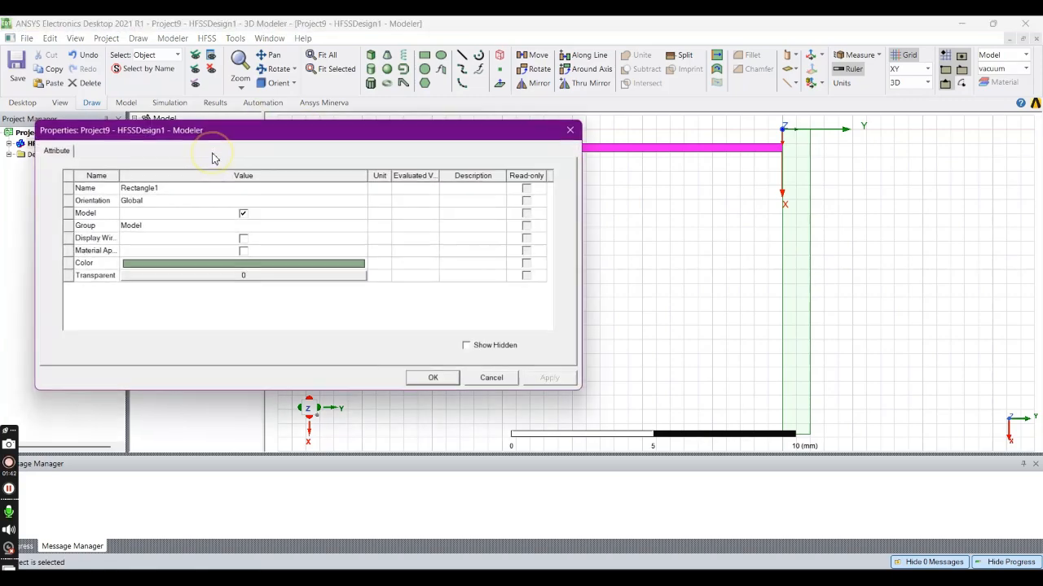
{"action": "left_click", "coordinate": [169, 191]}
{"action": "key", "text": "BackSpace"}
{"action": "type", "text": "fing_"}
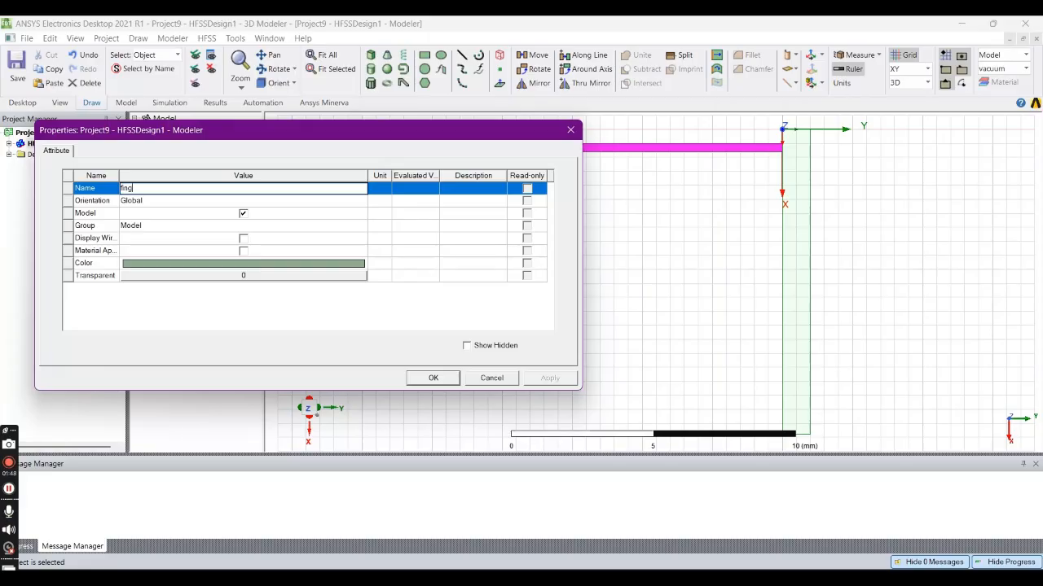
{"action": "type", "text": "s"}
- Give fing_s a green color and a higher transparency, and accept the attributes
{"action": "left_click", "coordinate": [206, 268]}
{"action": "left_click", "coordinate": [361, 213]}
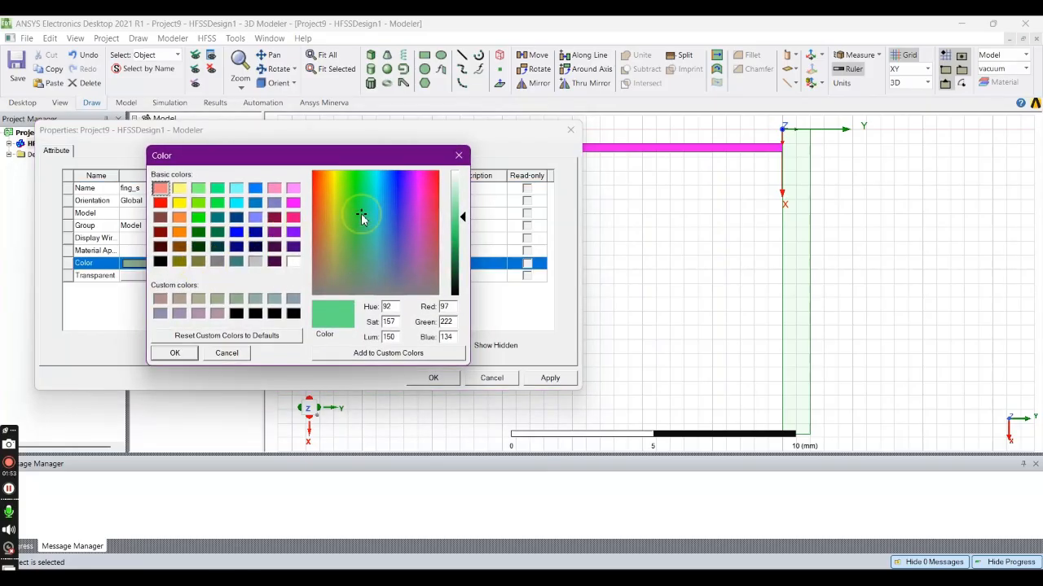
{"action": "left_click", "coordinate": [174, 355]}
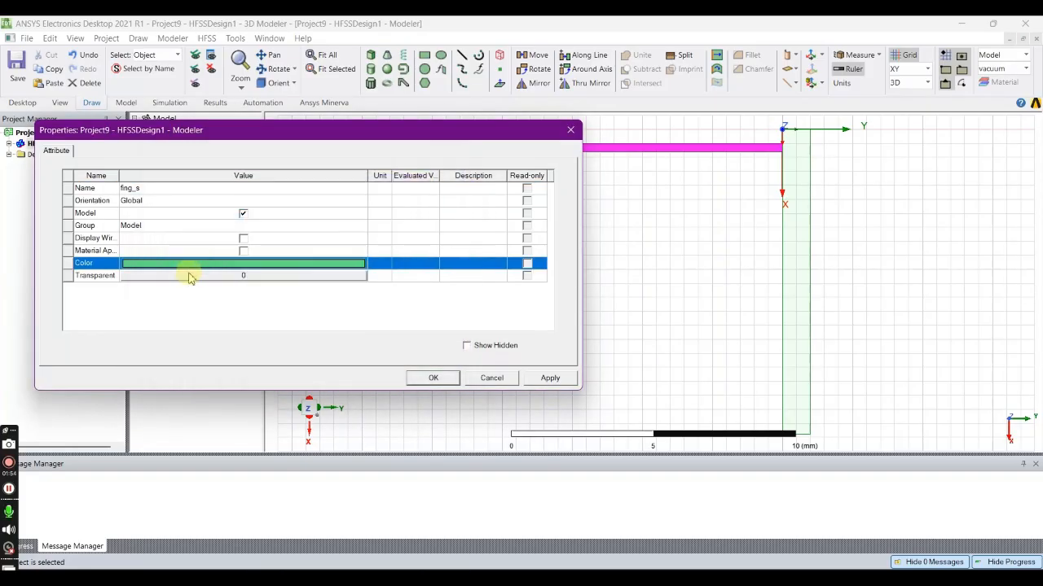
{"action": "left_click", "coordinate": [192, 276]}
{"action": "left_click_drag", "start_coordinate": [228, 250], "coordinate": [299, 251]}
{"action": "left_click", "coordinate": [269, 287]}
{"action": "left_click", "coordinate": [434, 378]}
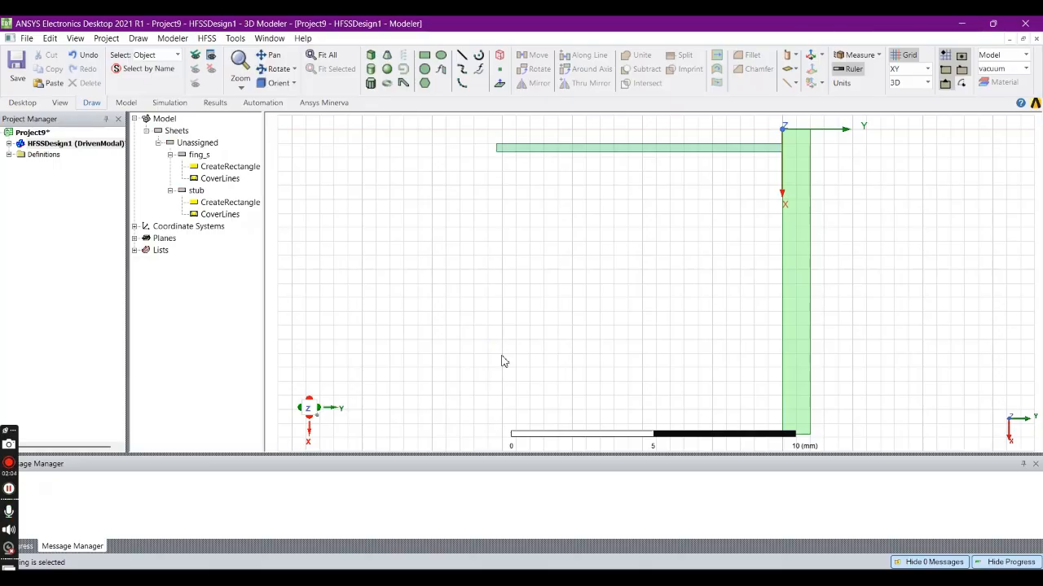
- Start duplicating fing_s along a line from its corner at 0.8, 0, 0 mm, with a vector of 1 mm in X
{"action": "left_click", "coordinate": [739, 149]}
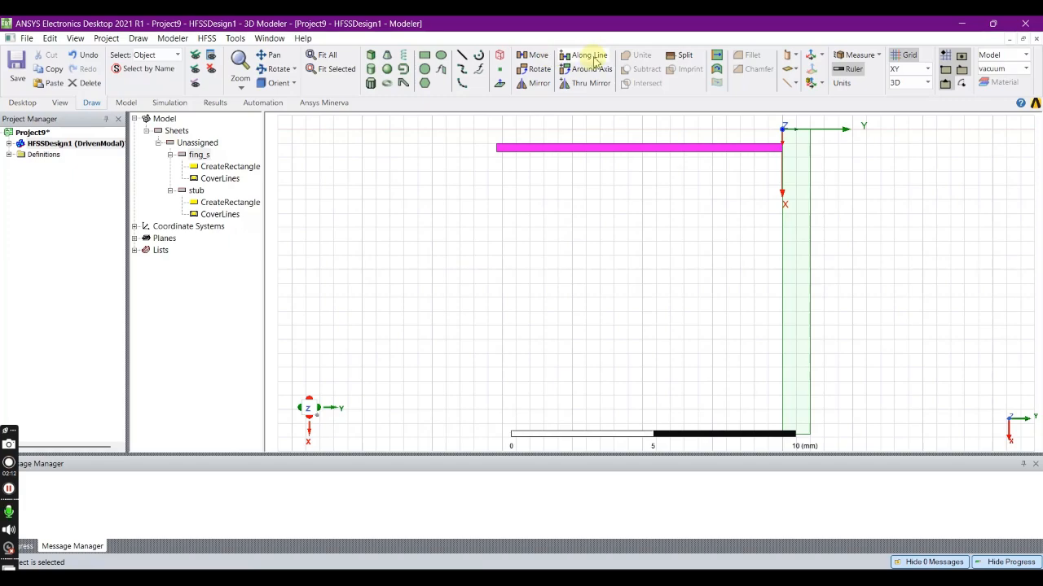
{"action": "left_click", "coordinate": [590, 56]}
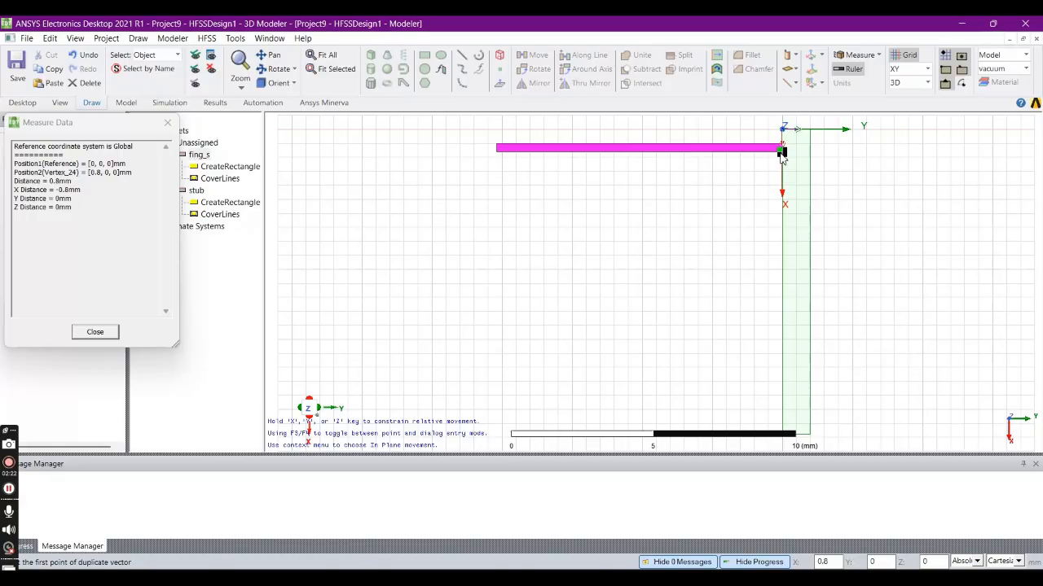
{"action": "left_click", "coordinate": [781, 152]}
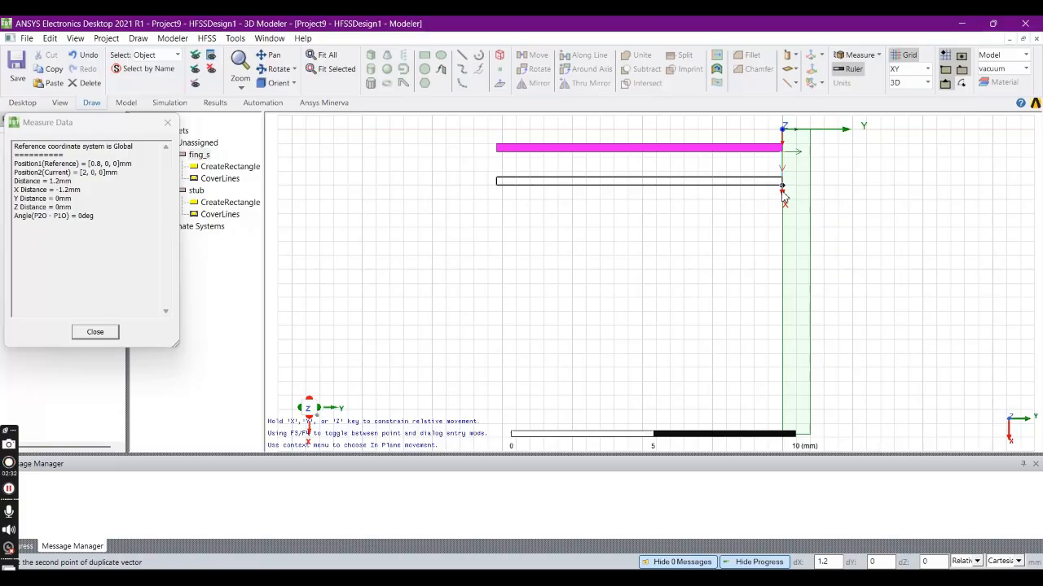
{"action": "key", "text": "Tab"}
{"action": "type", "text": "1"}
{"action": "key", "text": "Return"}
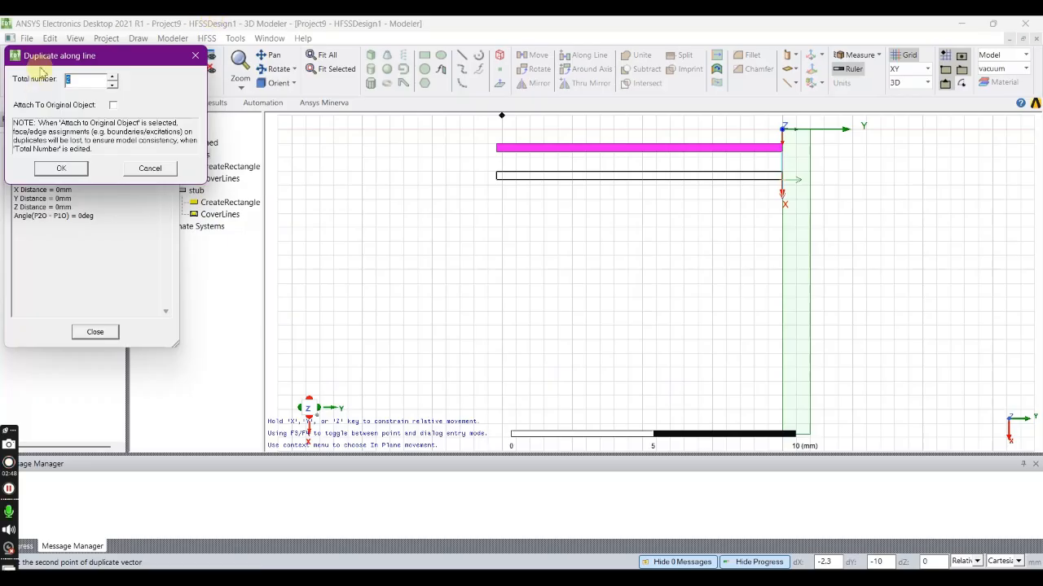
- Set the total number for the fing_s duplication to 5 and accept the resulting duplicate properties
{"action": "left_click", "coordinate": [113, 84]}
{"action": "left_click", "coordinate": [114, 78]}
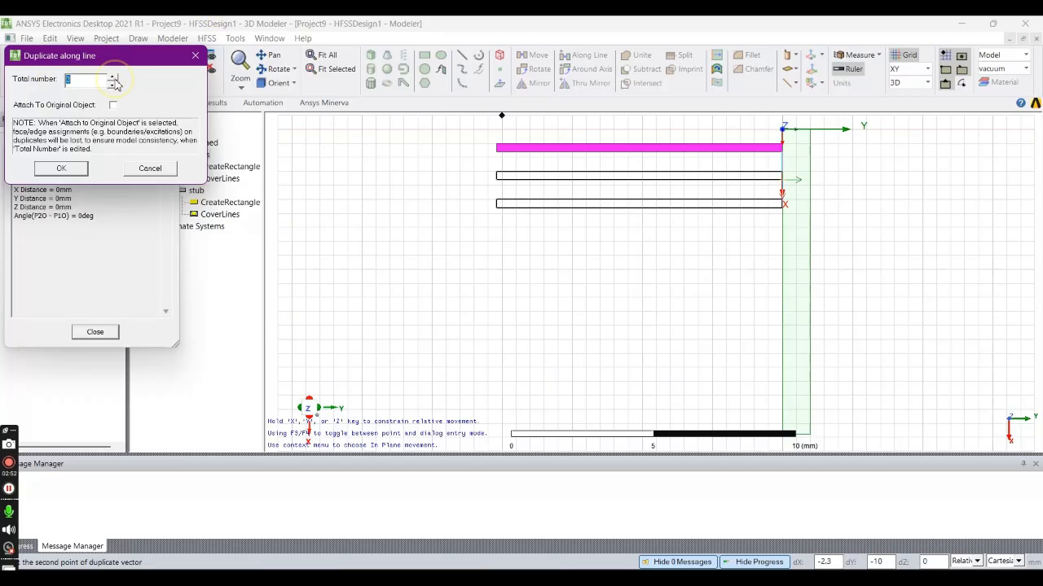
{"action": "left_click", "coordinate": [114, 79]}
{"action": "left_click", "coordinate": [114, 78]}
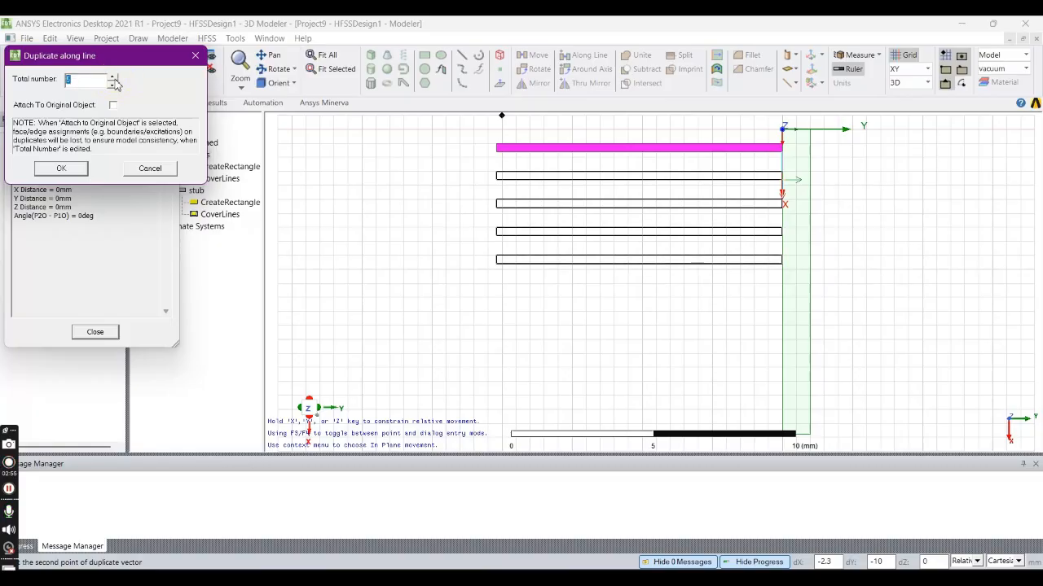
{"action": "left_click", "coordinate": [61, 167]}
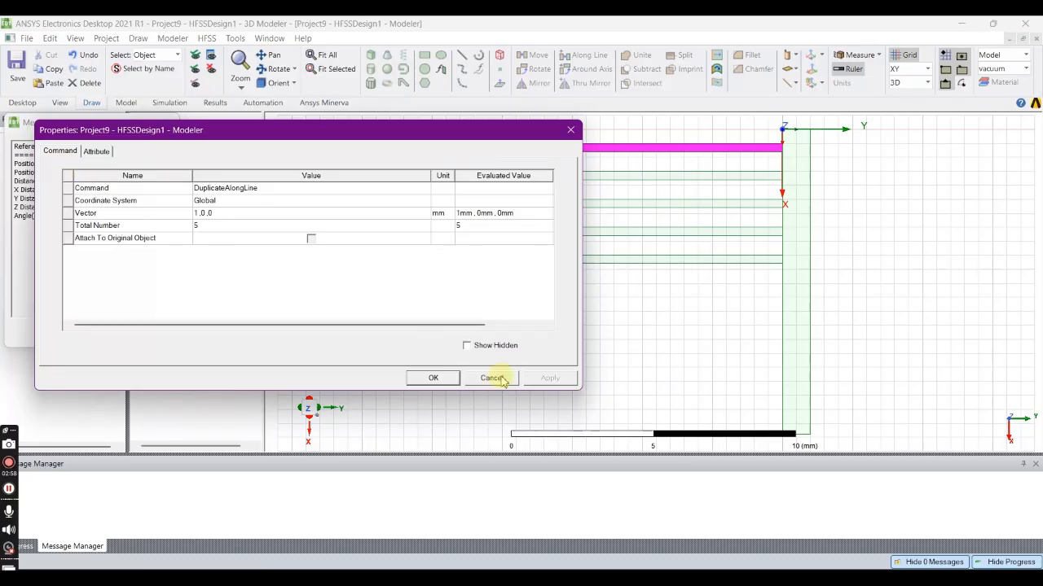
{"action": "left_click", "coordinate": [432, 378]}
{"action": "left_click", "coordinate": [466, 343]}
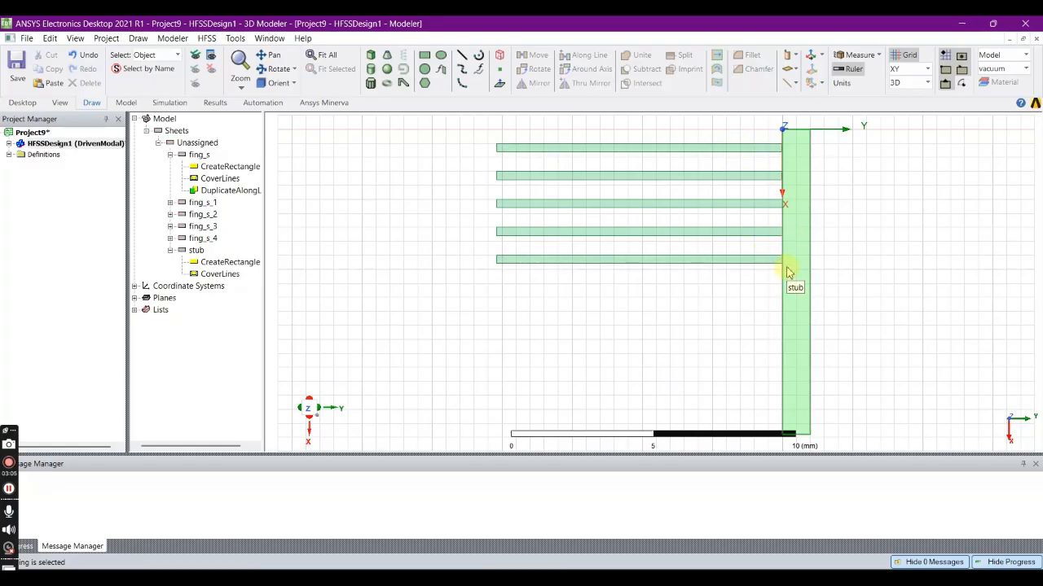
- Measure the gap along the stub edge between the first and second fingers
{"action": "scroll", "coordinate": [816, 171], "scroll_direction": "up", "scroll_amount": 2}
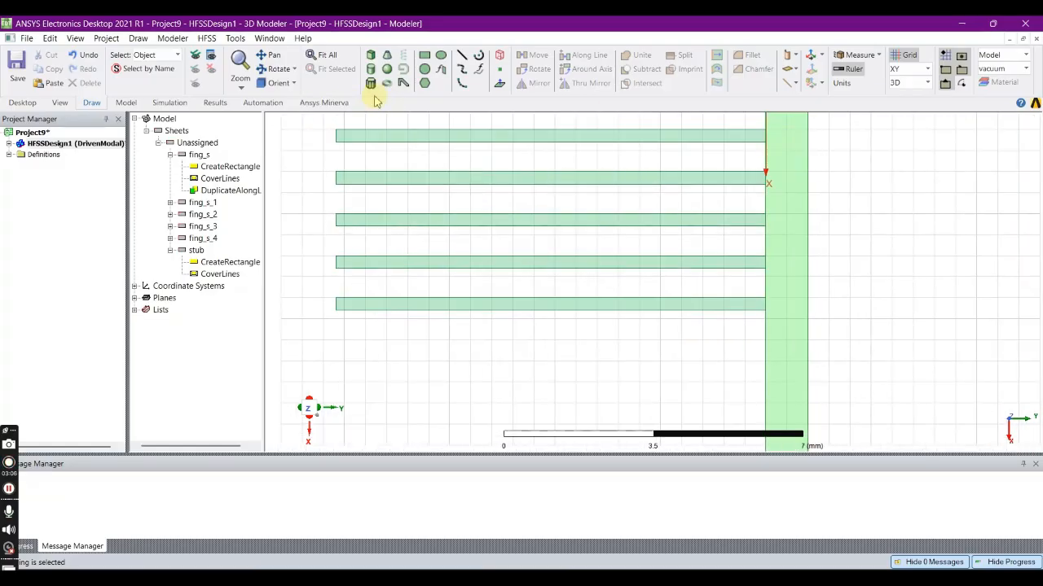
{"action": "left_click", "coordinate": [856, 55]}
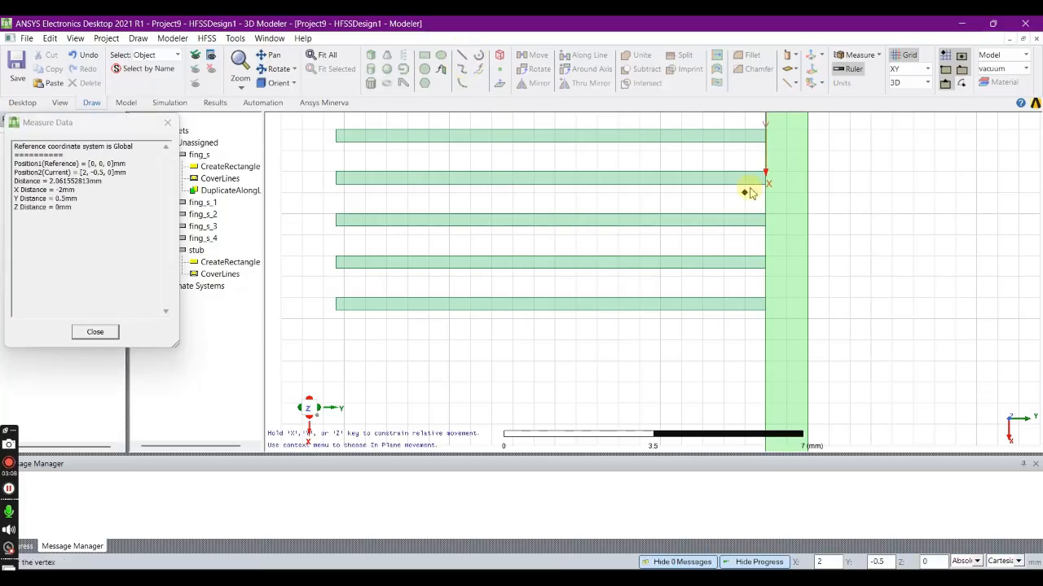
{"action": "left_click", "coordinate": [765, 143]}
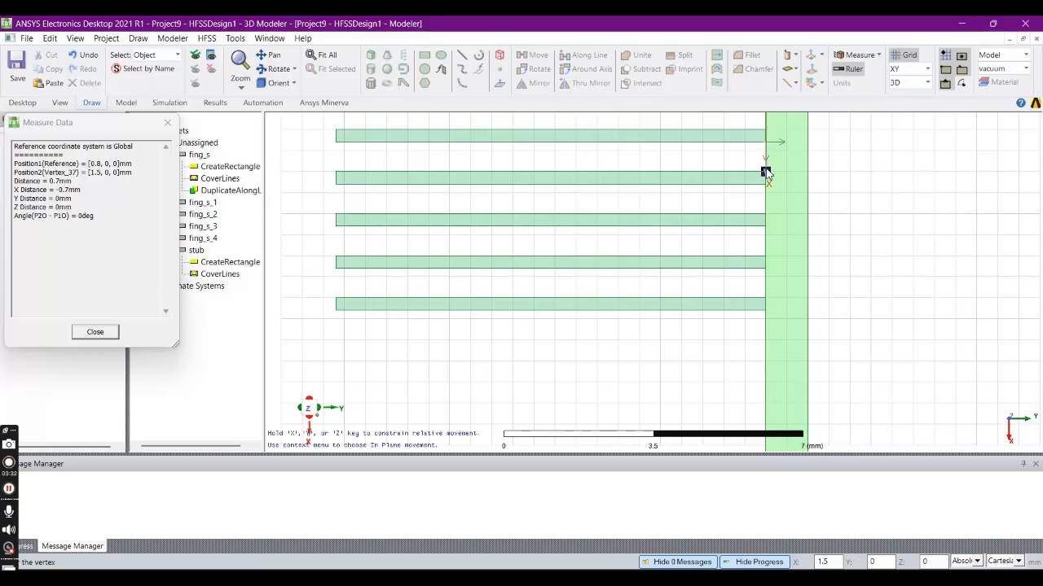
{"action": "key", "text": "Escape"}
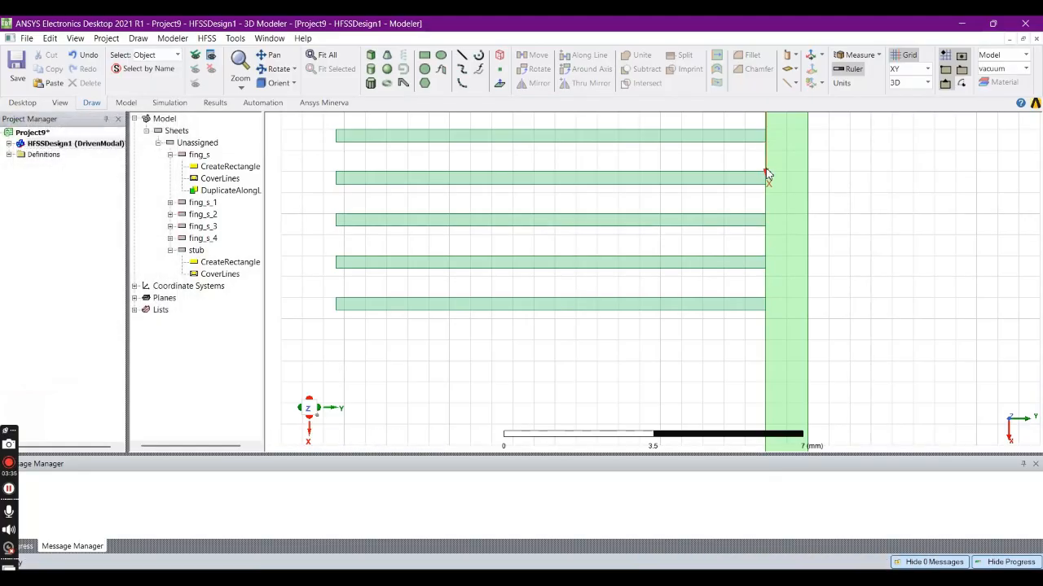
- Unite the five fingers and the stub into a single sheet
{"action": "scroll", "coordinate": [765, 177], "scroll_direction": "down", "scroll_amount": 3}
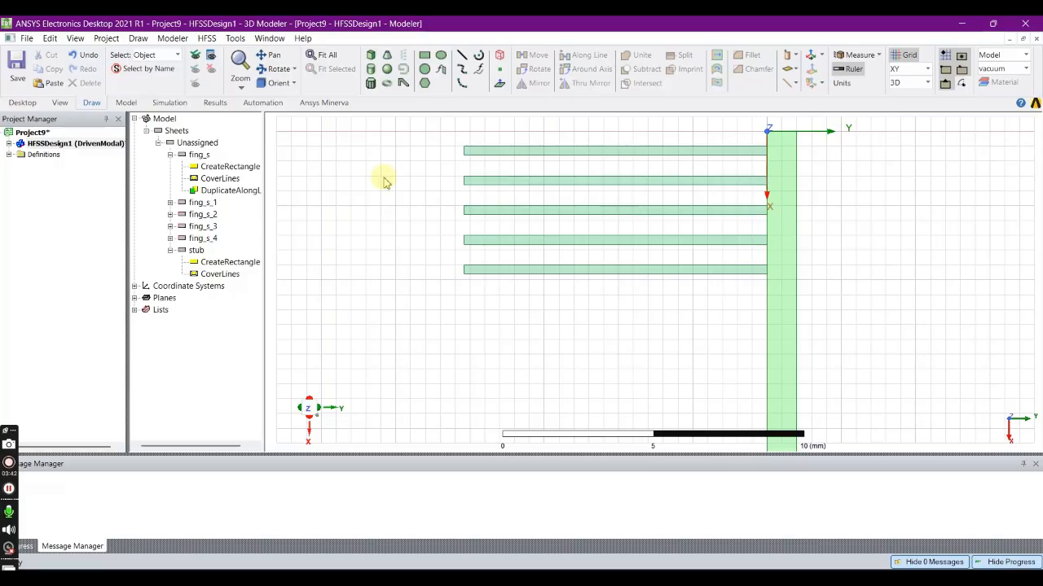
{"action": "left_click", "coordinate": [753, 150]}
{"action": "left_click", "coordinate": [739, 181], "text": "ctrl"}
{"action": "left_click", "coordinate": [740, 211], "text": "ctrl"}
{"action": "left_click", "coordinate": [741, 240], "text": "ctrl"}
{"action": "left_click", "coordinate": [749, 270], "text": "ctrl"}
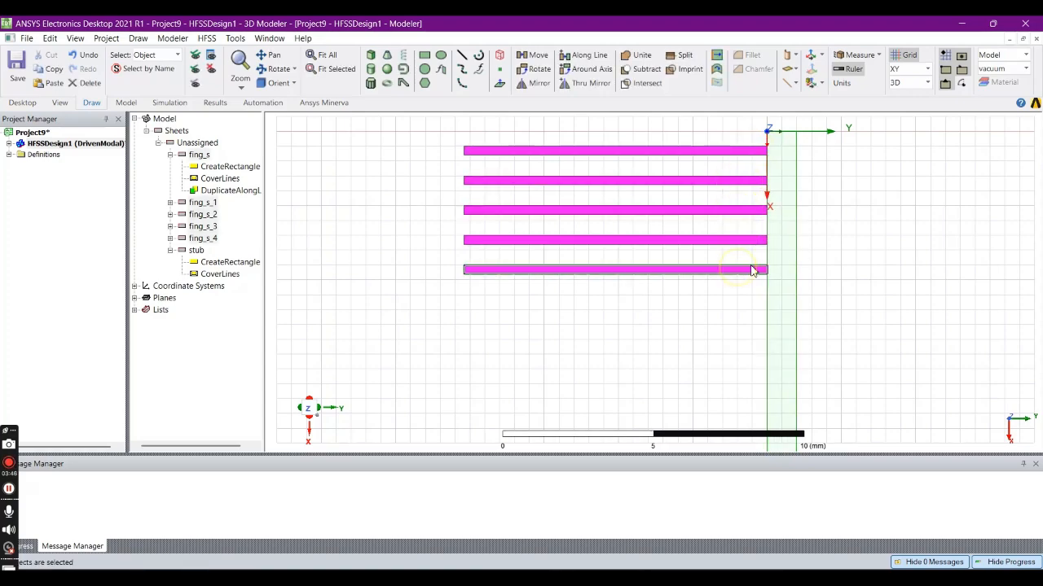
{"action": "left_click", "coordinate": [792, 266], "text": "ctrl"}
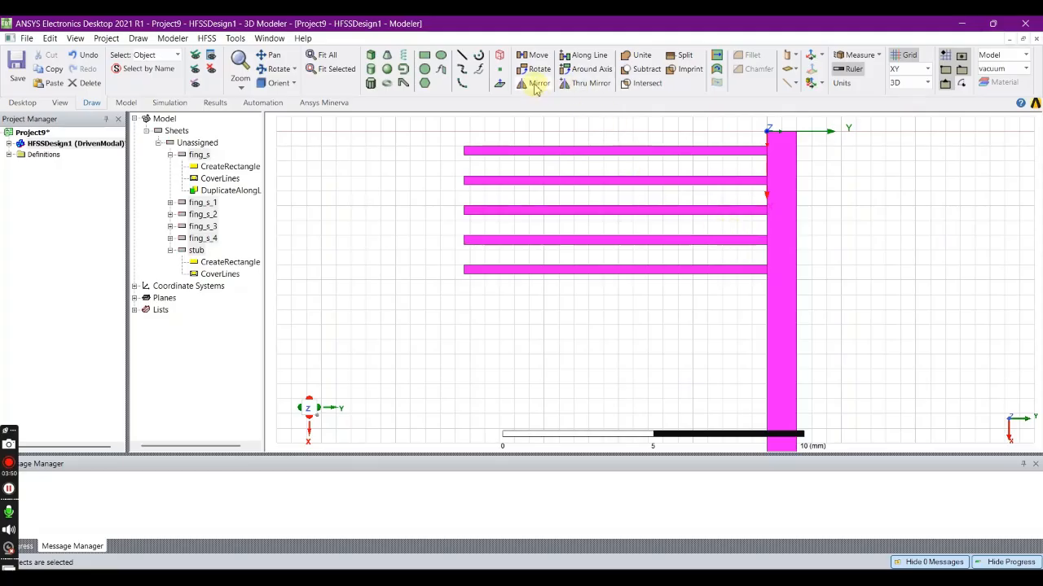
{"action": "left_click", "coordinate": [642, 57]}
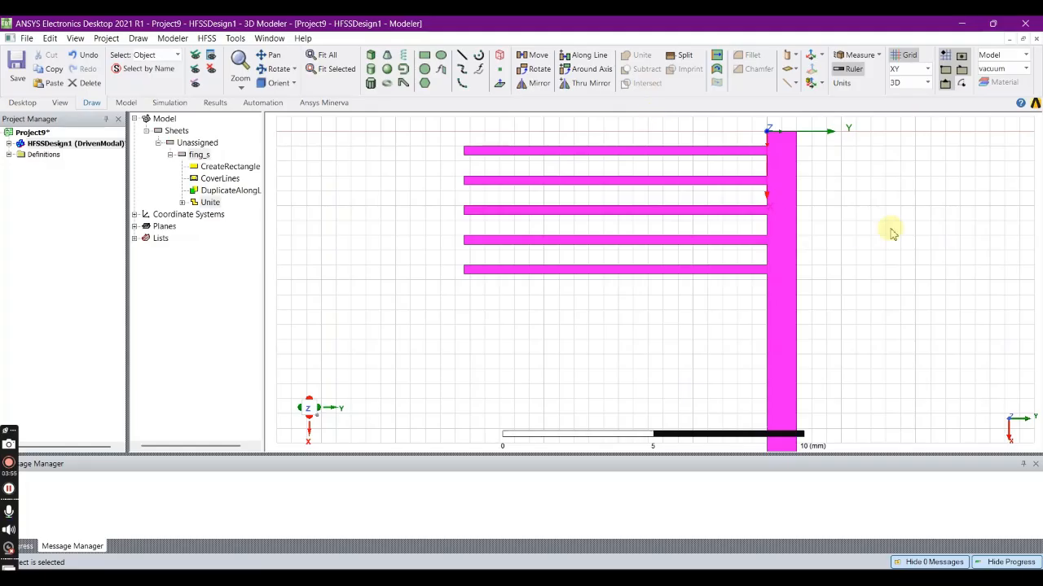
{"action": "left_click", "coordinate": [890, 232]}
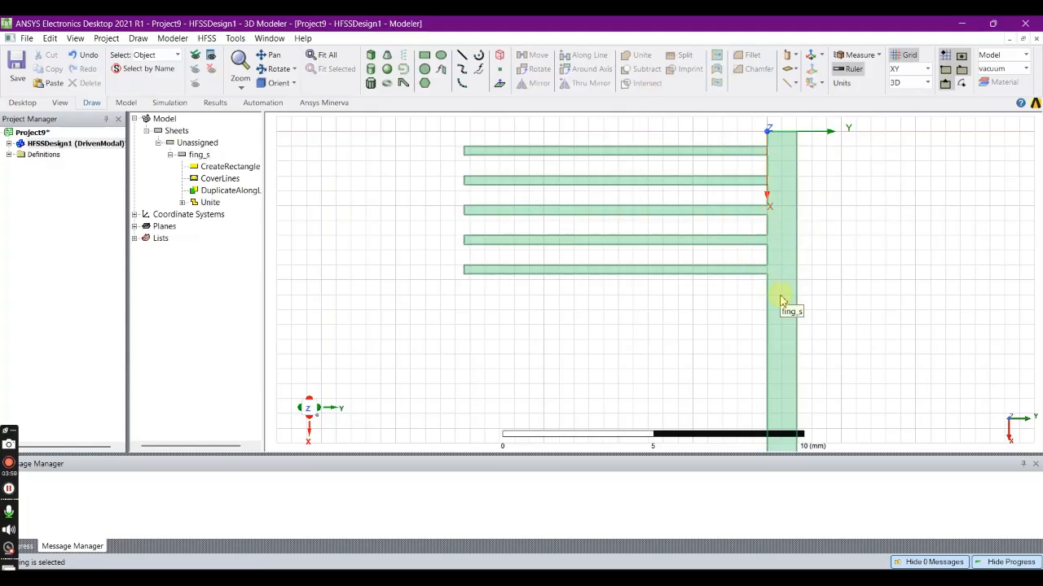
- Start a new rectangle with its first corner at 0, -0.2, 0 mm, beside the stub
{"action": "left_click", "coordinate": [424, 55]}
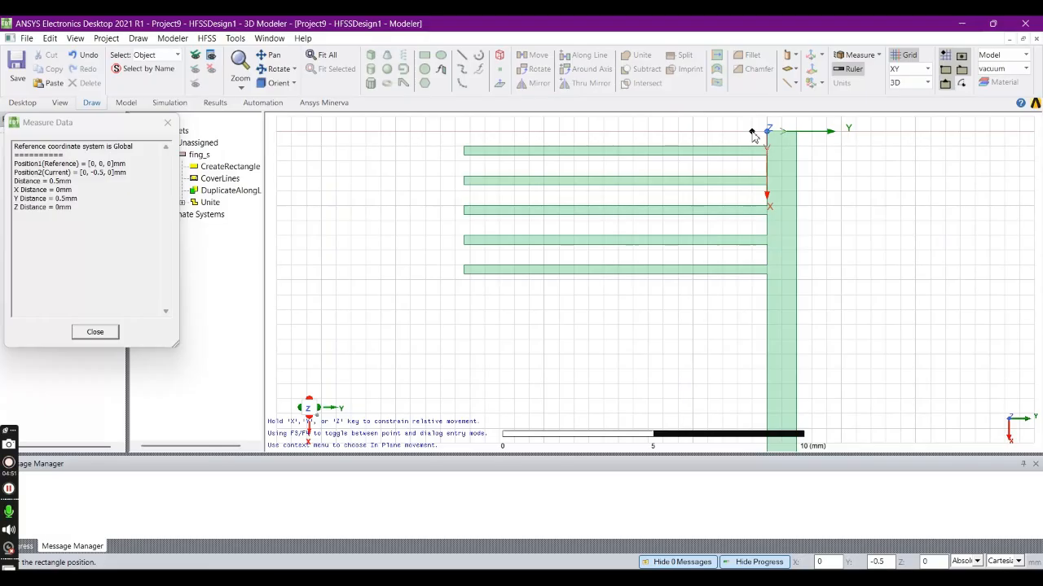
{"action": "key", "text": "Tab"}
{"action": "key", "text": "Tab"}
{"action": "type", "text": "-"}
{"action": "type", "text": "0.3"}
{"action": "key", "text": "BackSpace"}
{"action": "key", "text": "Return"}
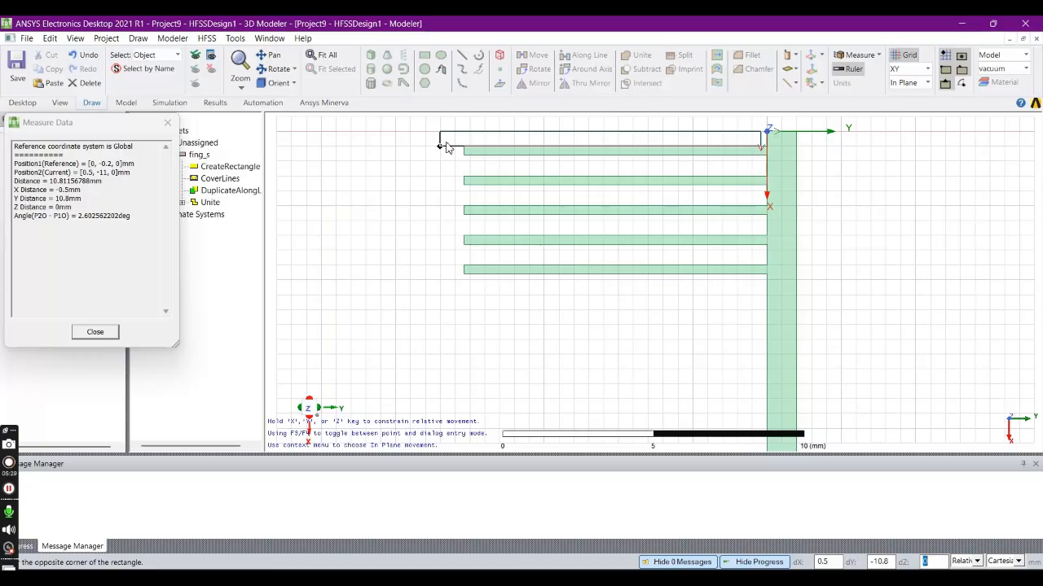
- Complete the rectangle with an opposite-corner offset of 0.3 mm in X and -10.2 mm in Y
{"action": "key", "text": "Tab"}
{"action": "type", "text": "0"}
{"action": "key", "text": "Tab"}
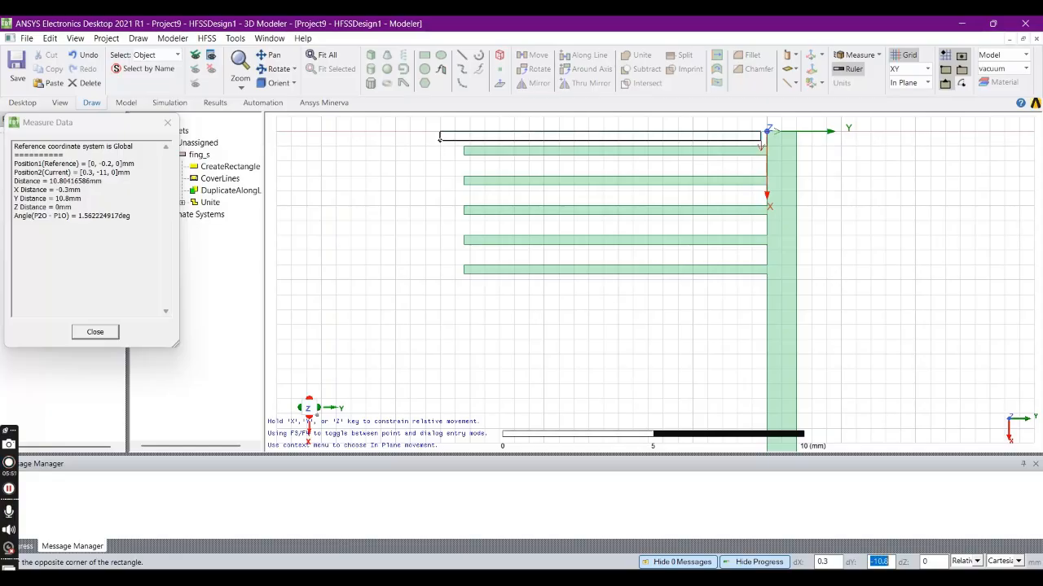
{"action": "type", "text": "-10.2"}
{"action": "key", "text": "Tab"}
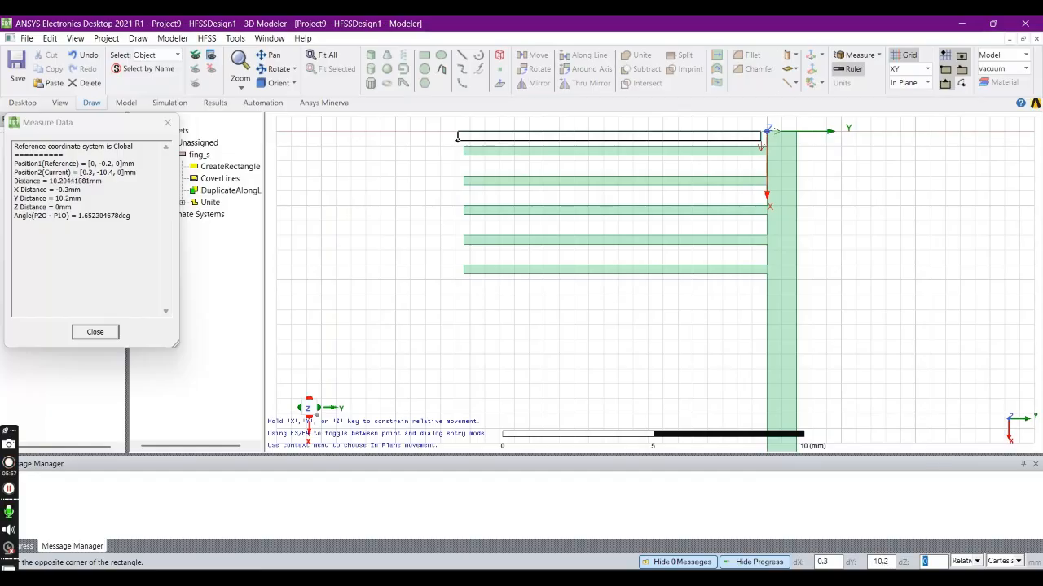
{"action": "key", "text": "Return"}
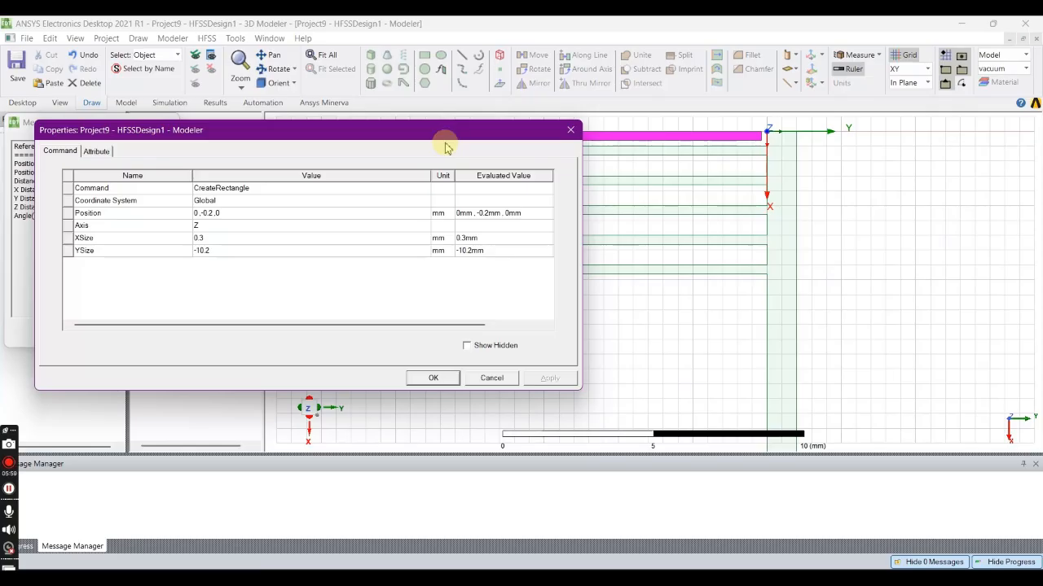
{"action": "left_click", "coordinate": [432, 380]}
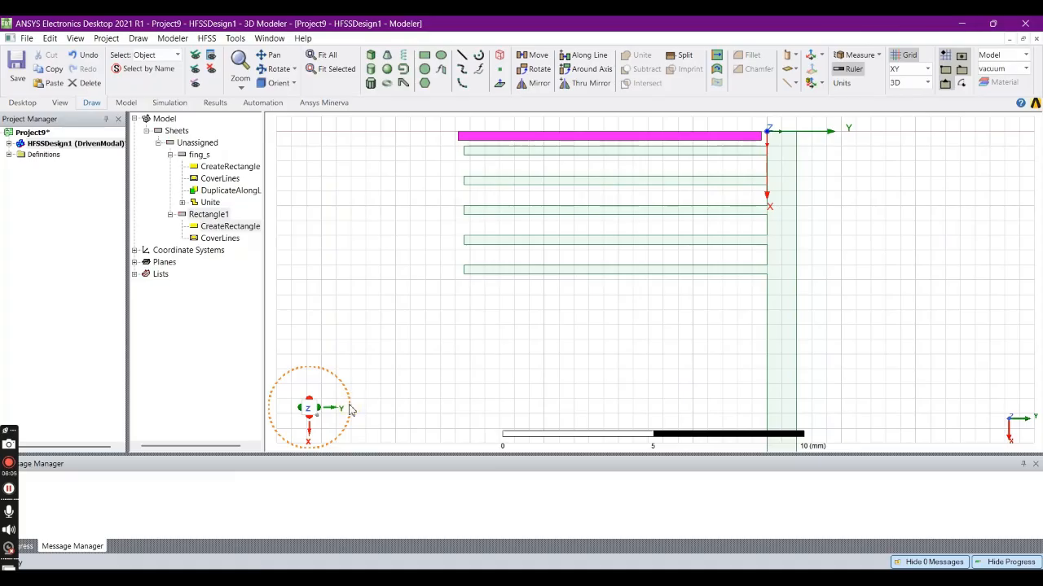
- Rename the detached rectangle above the first finger as fing_l
{"action": "double_click", "coordinate": [210, 217]}
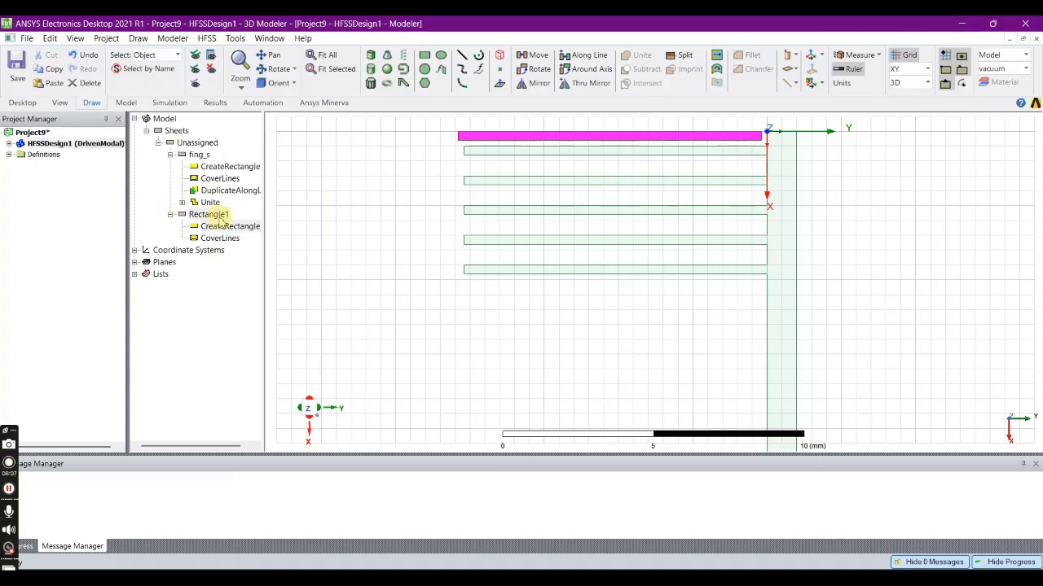
{"action": "double_click", "coordinate": [168, 188]}
{"action": "type", "text": "fin"}
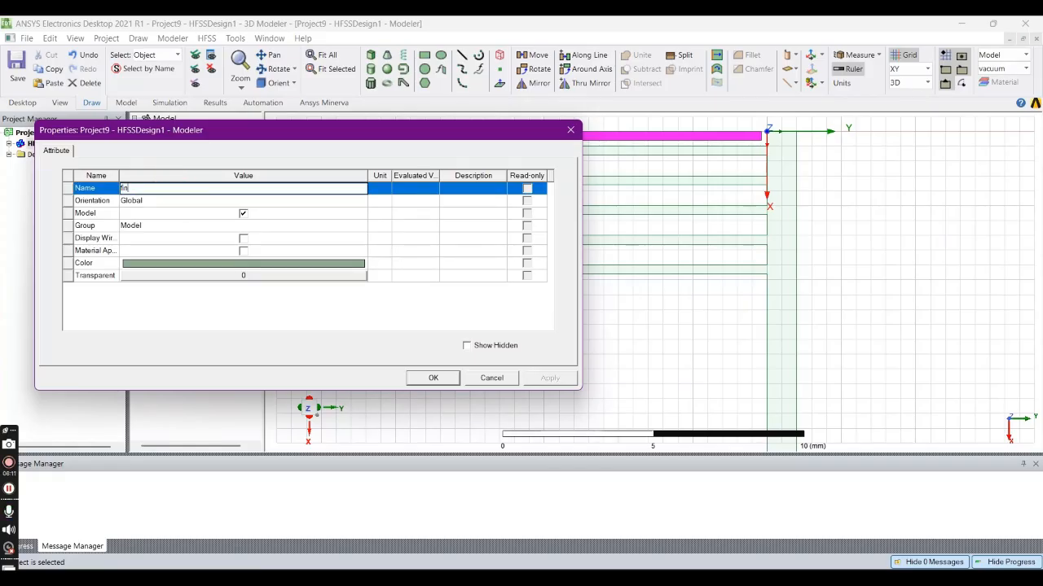
{"action": "type", "text": "g_l"}
- Give fing_l a bright green color and a higher transparency, and apply the attributes
{"action": "left_click", "coordinate": [186, 265]}
{"action": "left_click", "coordinate": [356, 197]}
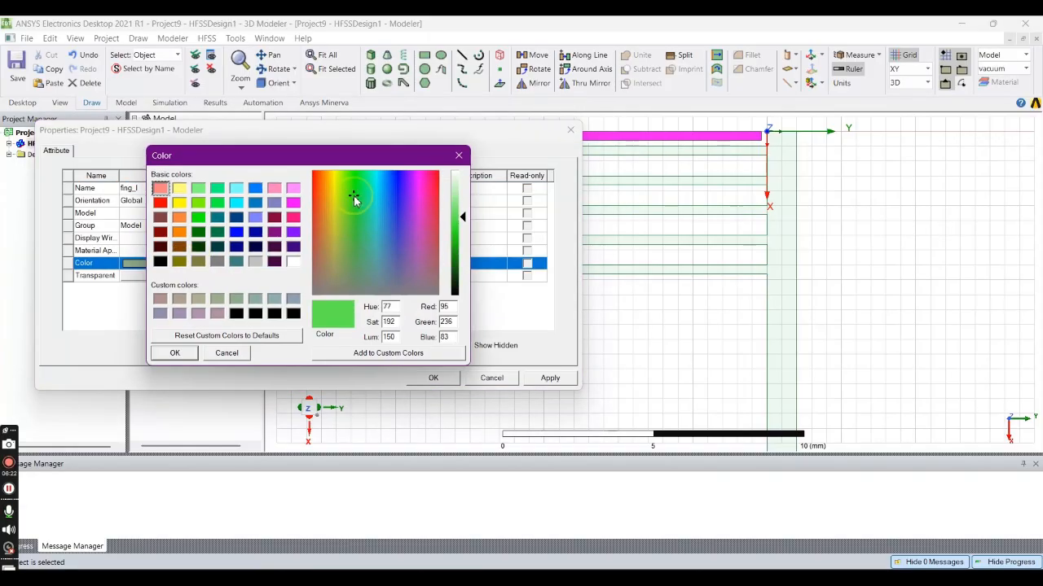
{"action": "left_click", "coordinate": [185, 354]}
{"action": "left_click", "coordinate": [224, 277]}
{"action": "left_click", "coordinate": [283, 252]}
{"action": "left_click", "coordinate": [286, 252]}
{"action": "left_click", "coordinate": [288, 252]}
{"action": "left_click", "coordinate": [270, 286]}
{"action": "left_click", "coordinate": [539, 379]}
{"action": "left_click", "coordinate": [433, 378]}
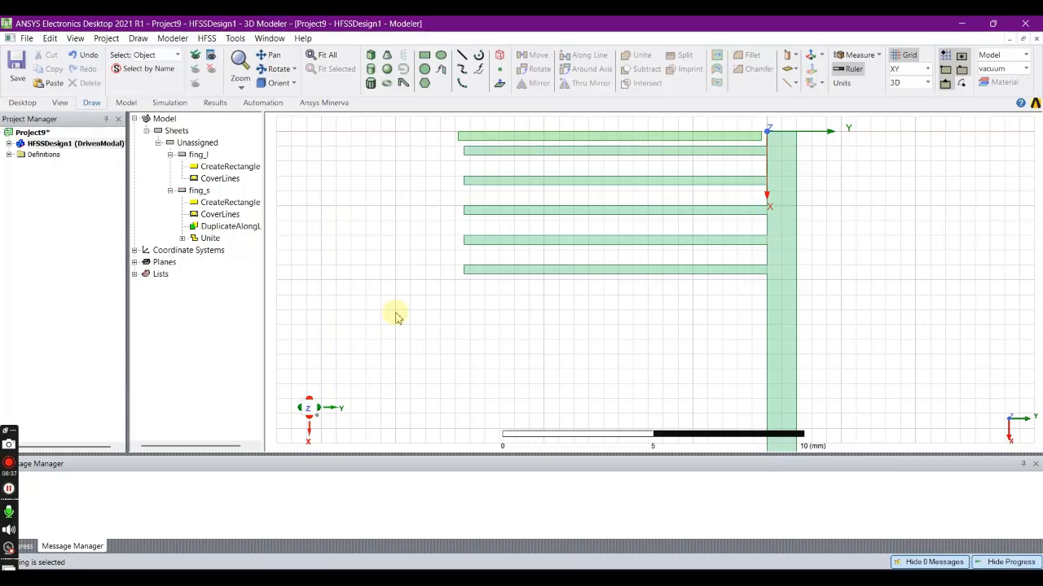
- Duplicate fing_l along a line with vector 1, 0, 0 mm and a total number of 5
{"action": "left_click", "coordinate": [748, 138]}
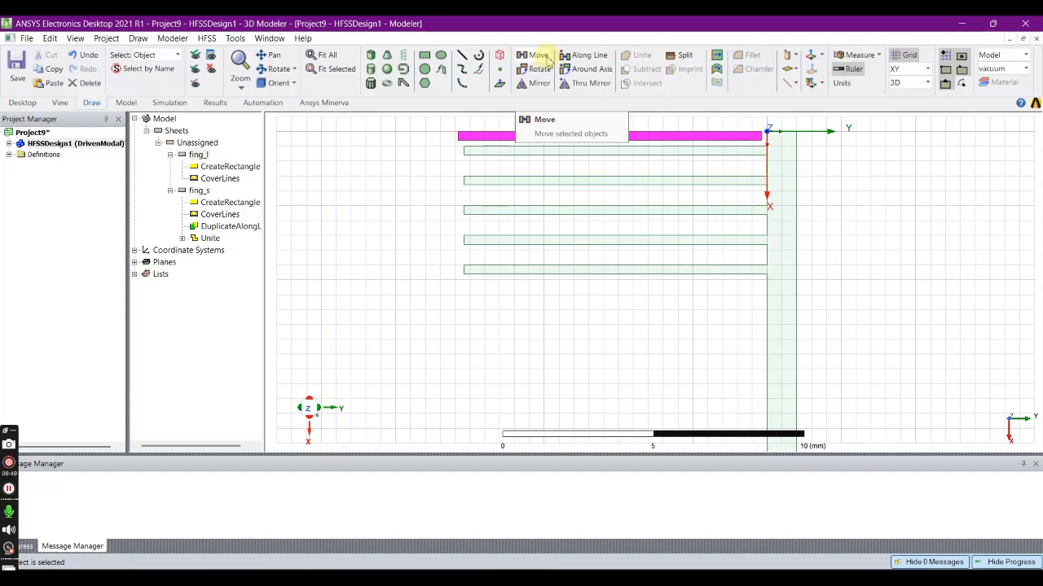
{"action": "left_click", "coordinate": [586, 57]}
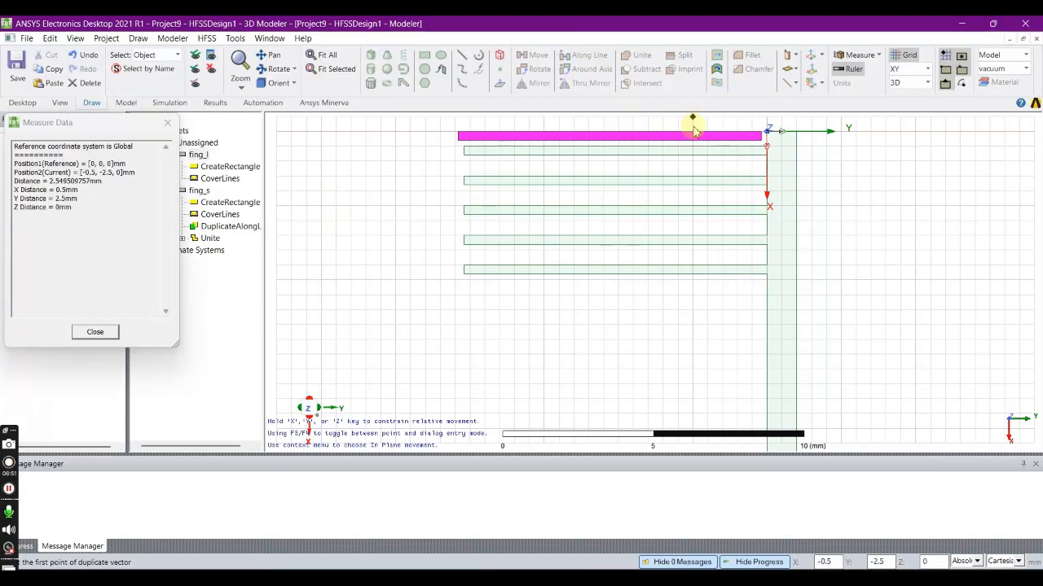
{"action": "left_click", "coordinate": [759, 143]}
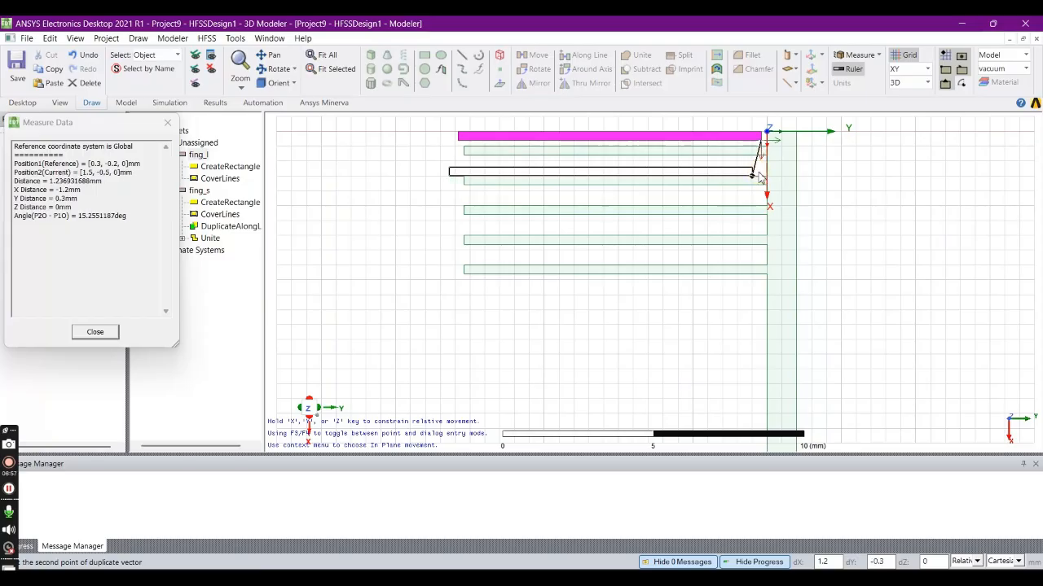
{"action": "key", "text": "Tab"}
{"action": "type", "text": "1"}
{"action": "key", "text": "Tab"}
{"action": "type", "text": "0"}
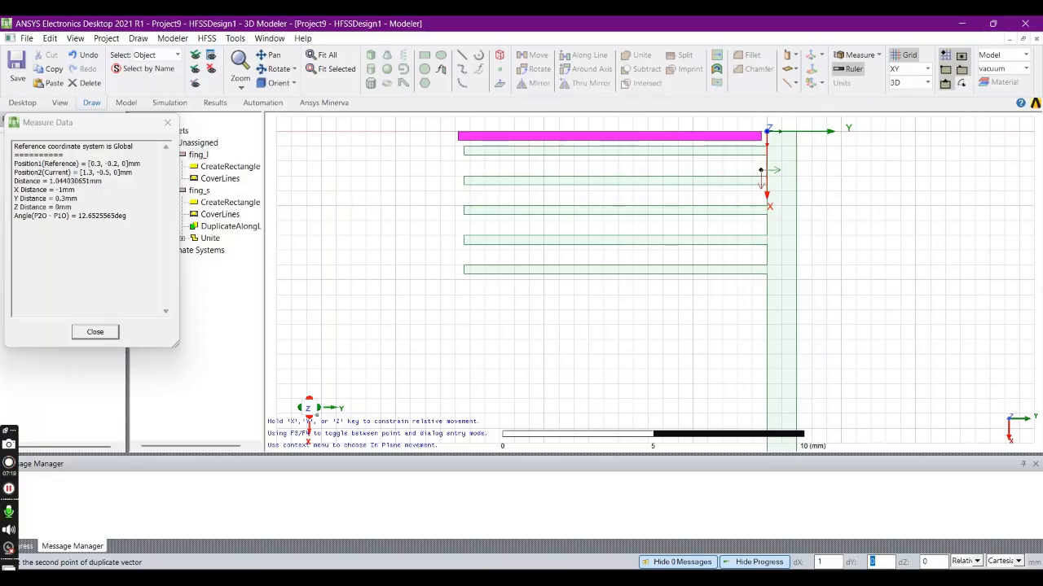
{"action": "key", "text": "Return"}
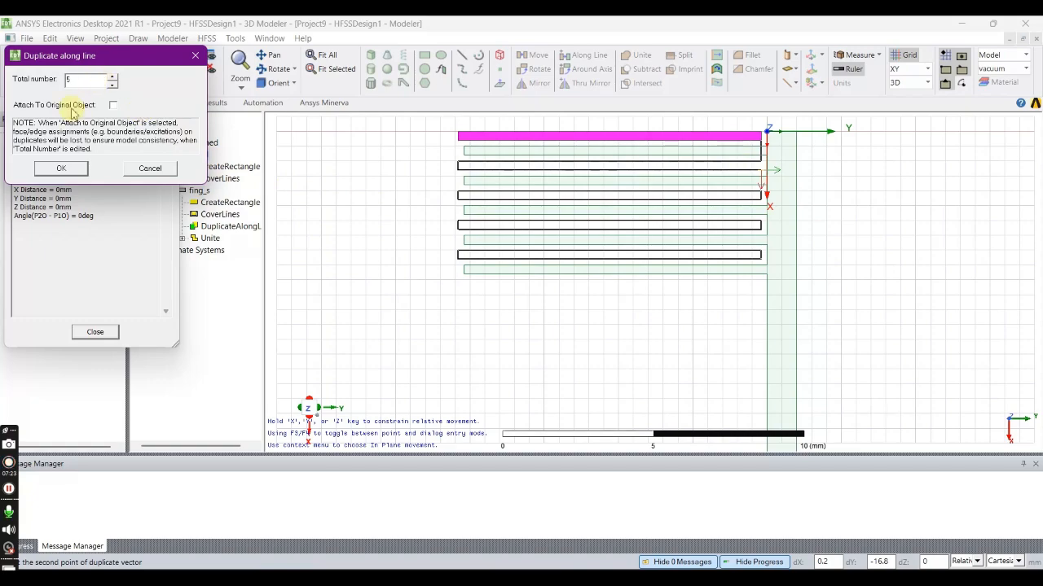
{"action": "left_click", "coordinate": [62, 171]}
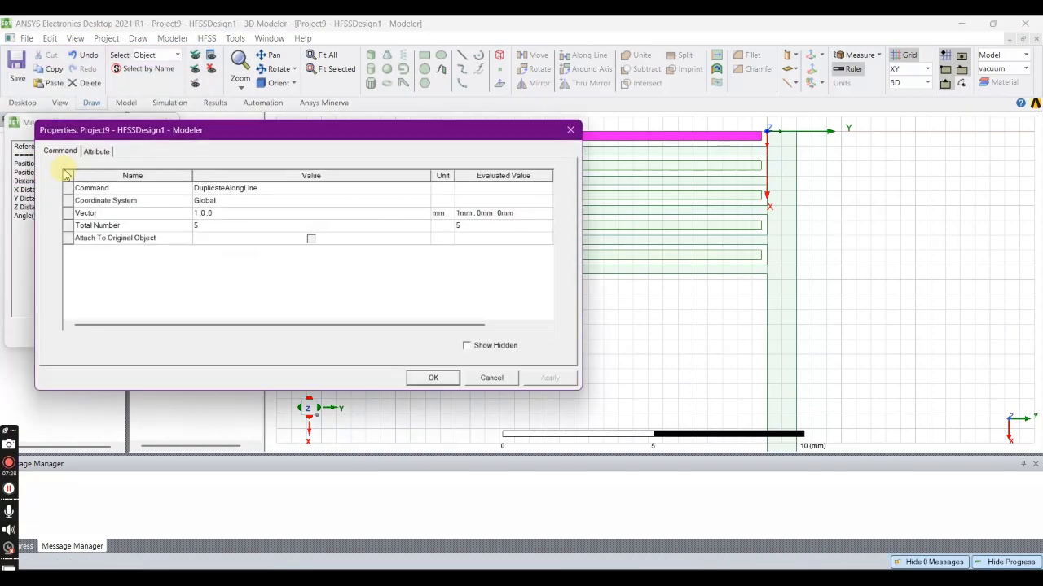
{"action": "left_click", "coordinate": [444, 377]}
{"action": "left_click", "coordinate": [503, 358]}
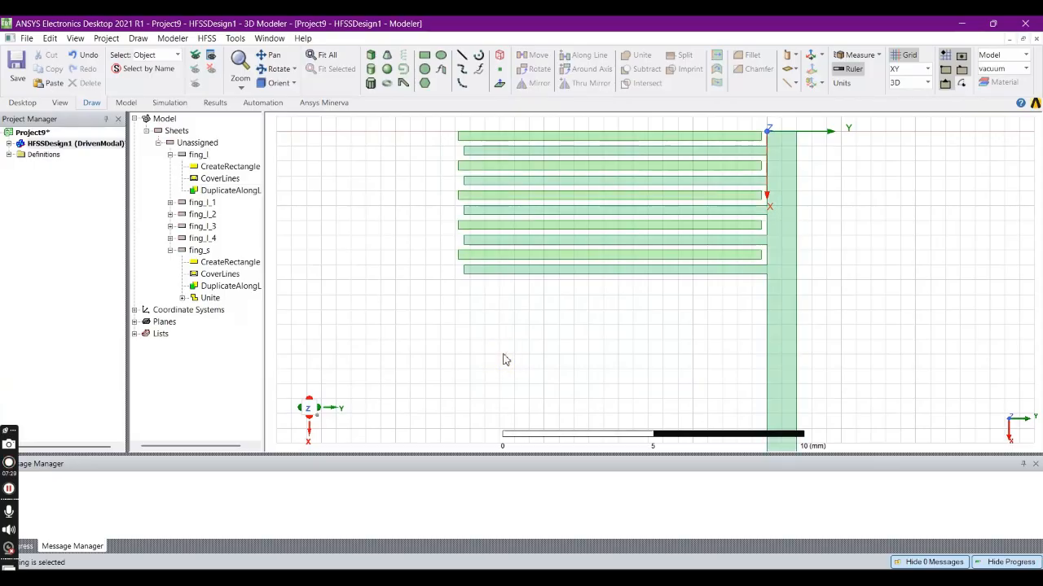
- Draw a rectangle from 0, -10.4, 0 mm along the free ends of the fing_l fingers, with XSize 4.8 mm and YSize -0.3 mm
{"action": "left_click", "coordinate": [425, 56]}
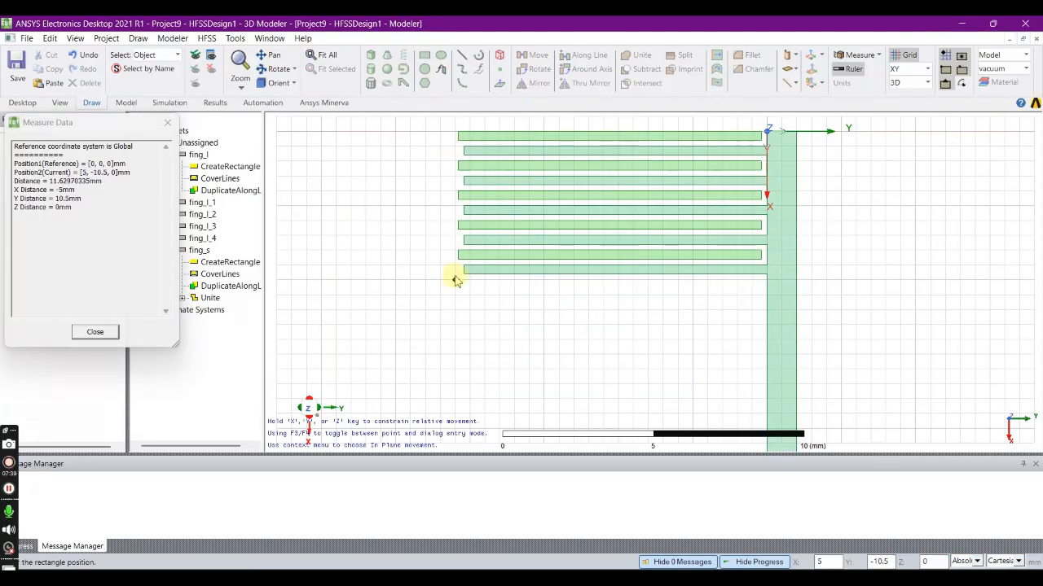
{"action": "left_click", "coordinate": [457, 133]}
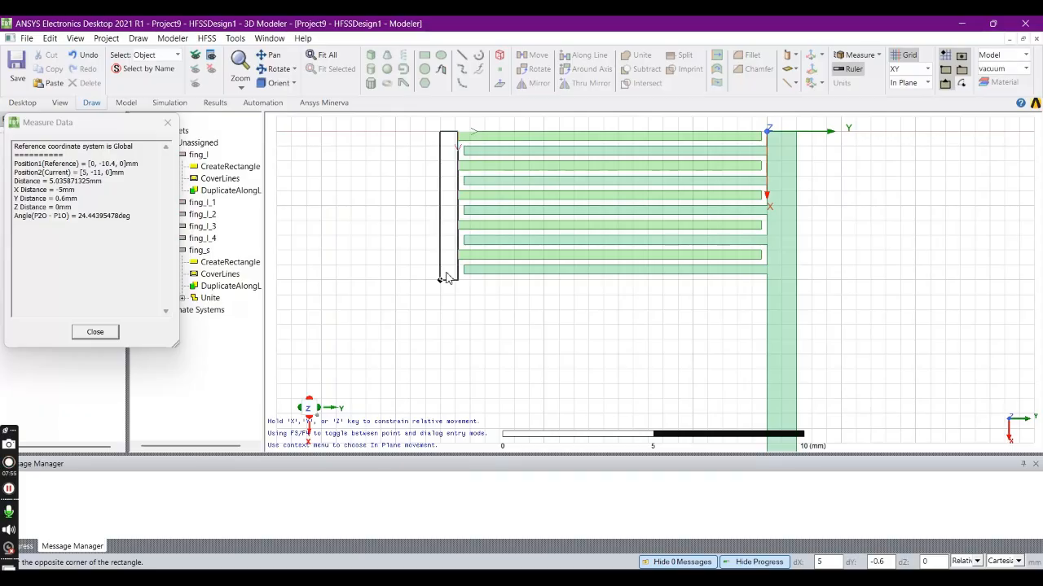
{"action": "key", "text": "Tab"}
{"action": "type", "text": "4.8"}
{"action": "key", "text": "Tab"}
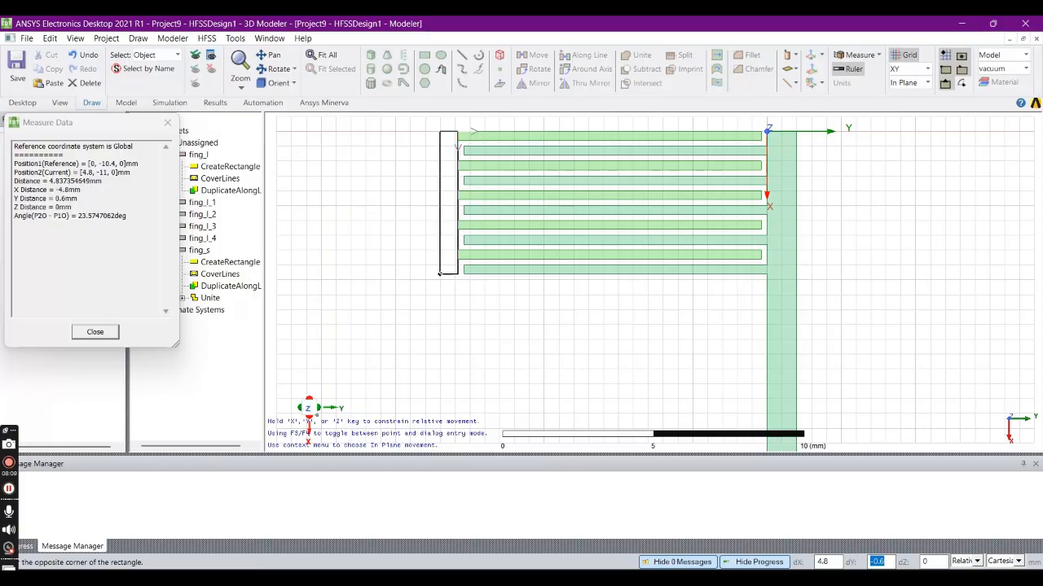
{"action": "type", "text": "-0.3"}
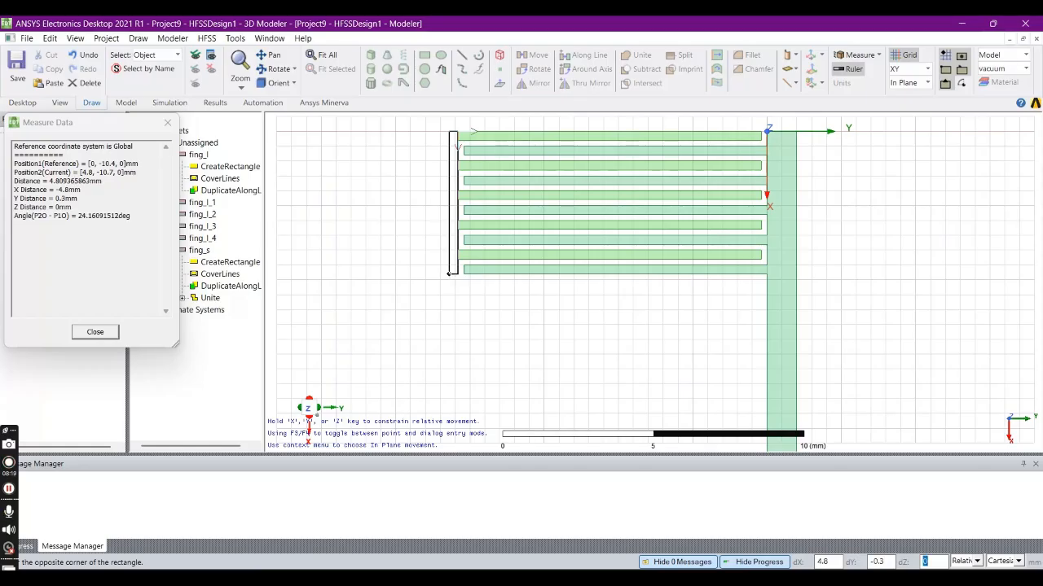
{"action": "key", "text": "Return"}
{"action": "left_click", "coordinate": [435, 378]}
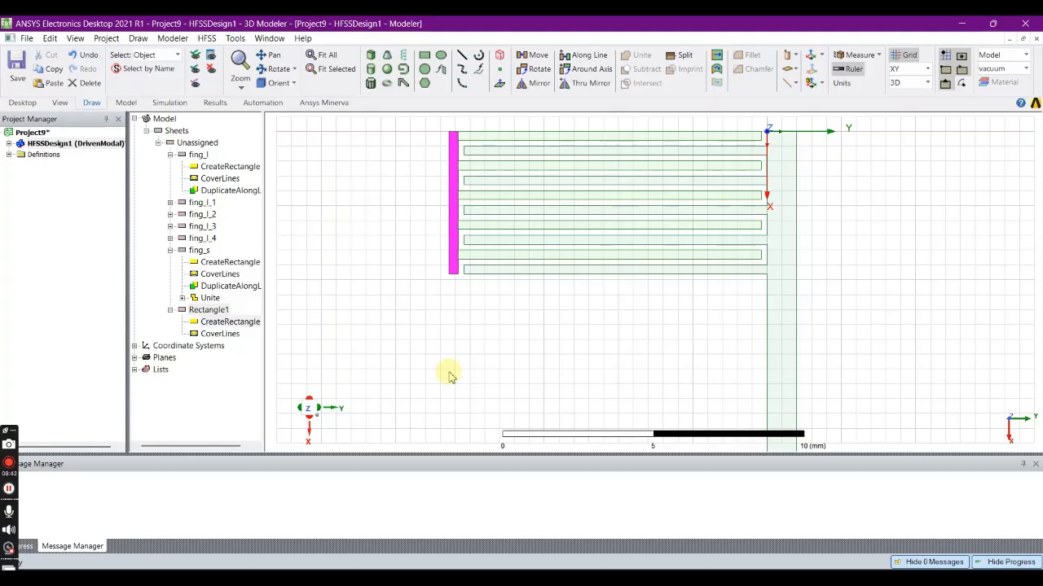
- Unite the new connecting rectangle with all five fing_l fingers
{"action": "left_click", "coordinate": [494, 136], "text": "ctrl"}
{"action": "left_click", "coordinate": [494, 165], "text": "ctrl"}
{"action": "left_click", "coordinate": [497, 195], "text": "ctrl"}
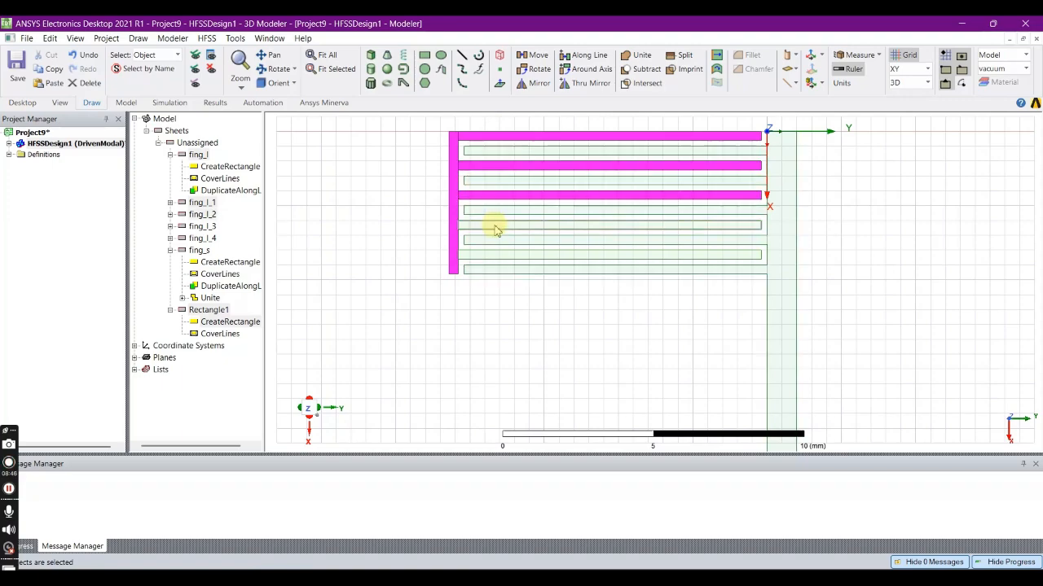
{"action": "left_click", "coordinate": [495, 226], "text": "ctrl"}
{"action": "left_click", "coordinate": [496, 256], "text": "ctrl"}
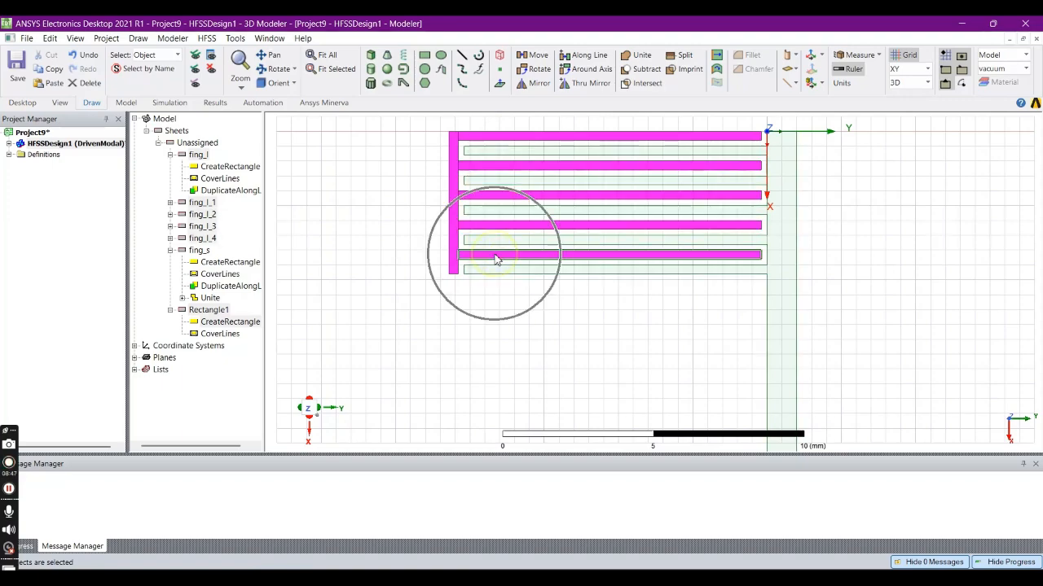
{"action": "left_click", "coordinate": [640, 54]}
{"action": "left_click", "coordinate": [500, 302]}
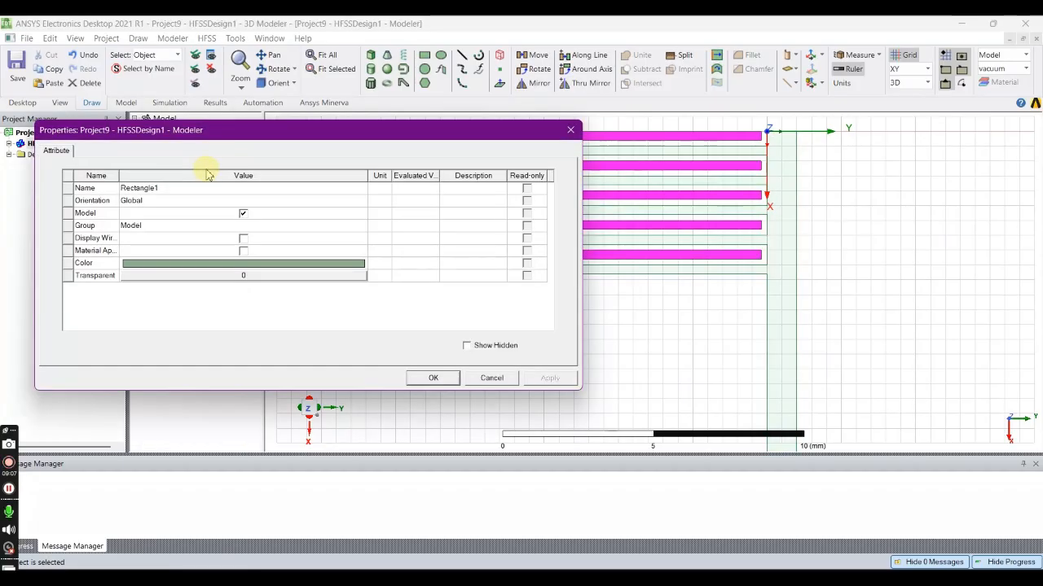
- Rename the united comb-shaped sheet as fing_l
{"action": "left_click", "coordinate": [165, 188]}
{"action": "type", "text": "fing_1"}
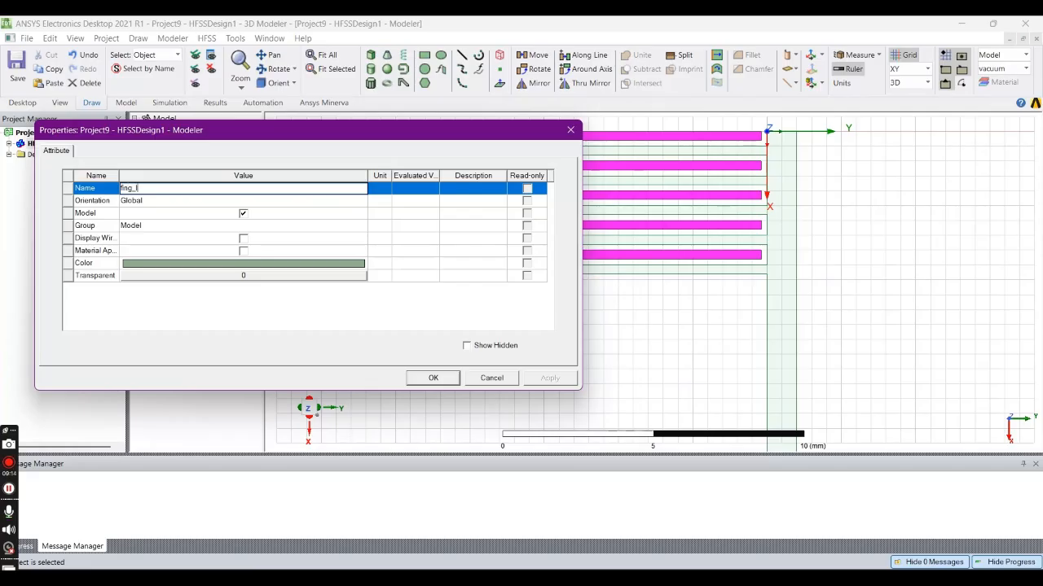
- Set the united comb sheet's transparency to 0.6 and apply the attributes
{"action": "left_click", "coordinate": [241, 269]}
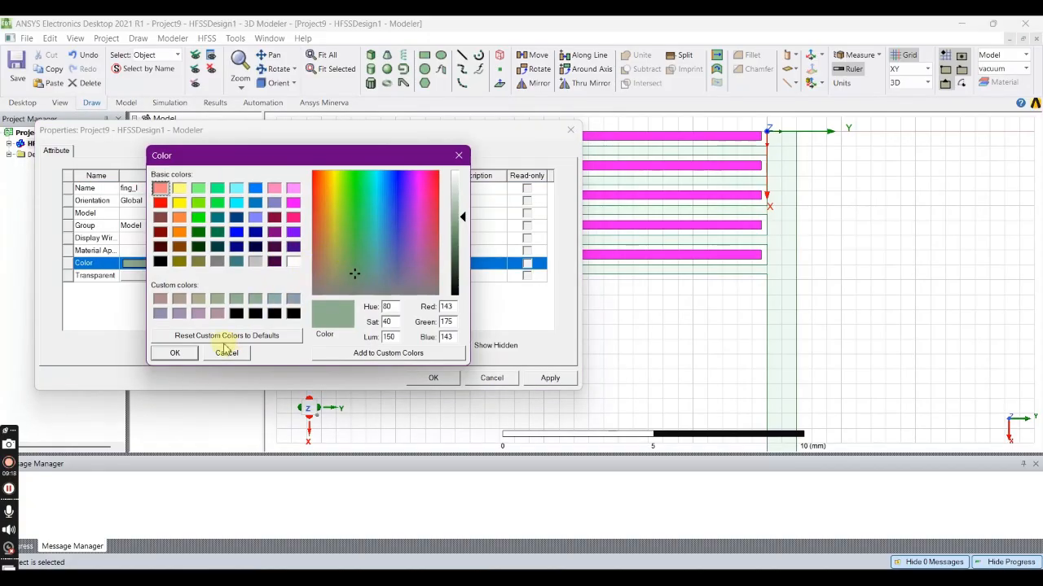
{"action": "left_click", "coordinate": [187, 353]}
{"action": "left_click", "coordinate": [215, 280]}
{"action": "left_click", "coordinate": [215, 279]}
{"action": "left_click_drag", "start_coordinate": [233, 250], "coordinate": [300, 251]}
{"action": "left_click", "coordinate": [272, 289]}
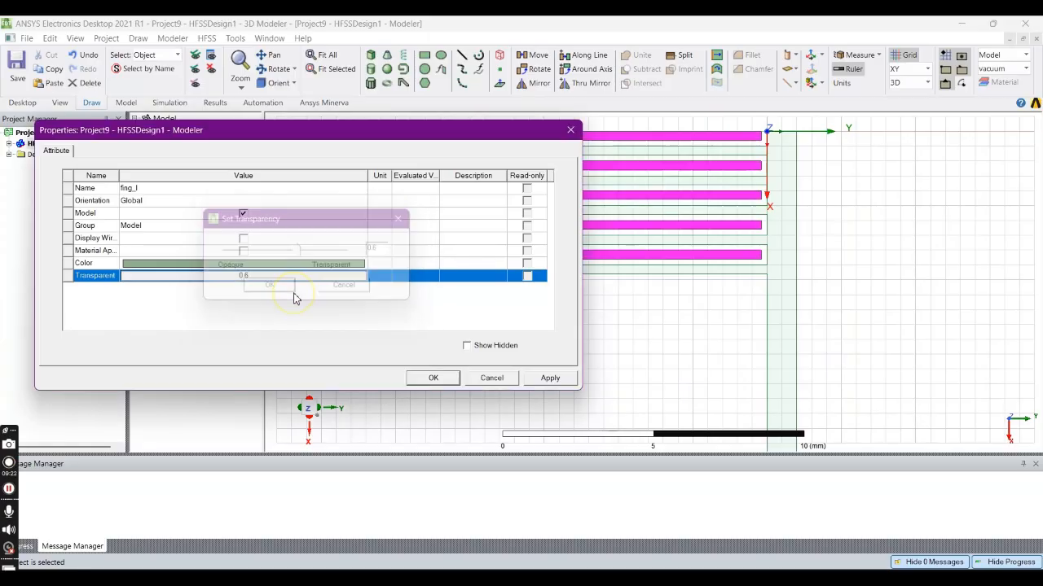
{"action": "left_click", "coordinate": [548, 380]}
{"action": "left_click", "coordinate": [432, 378]}
{"action": "left_click", "coordinate": [431, 385]}
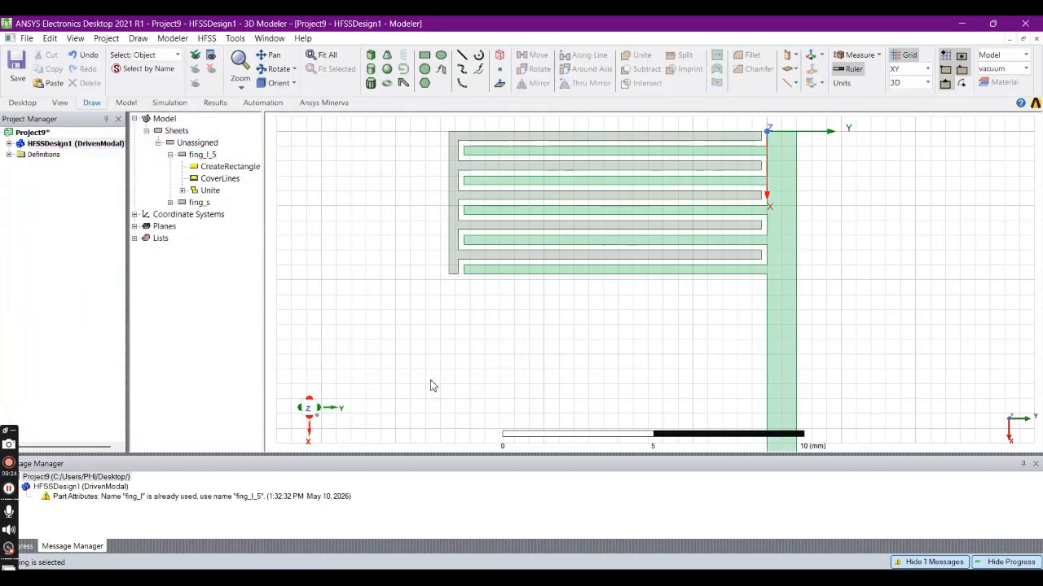
- Back in HFSS, draw a rectangle from 0, -10.7, 0 mm beside the comb's connecting strip, with XSize 5 mm and YSize -5 mm
{"action": "scroll", "coordinate": [473, 240], "scroll_direction": "down", "scroll_amount": 2}
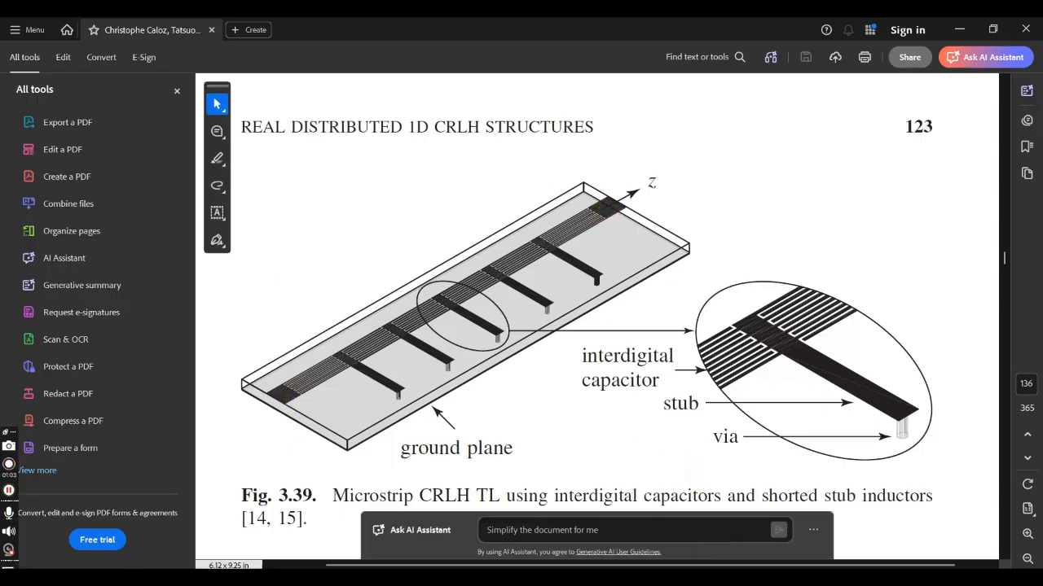
{"action": "left_click", "coordinate": [610, 577]}
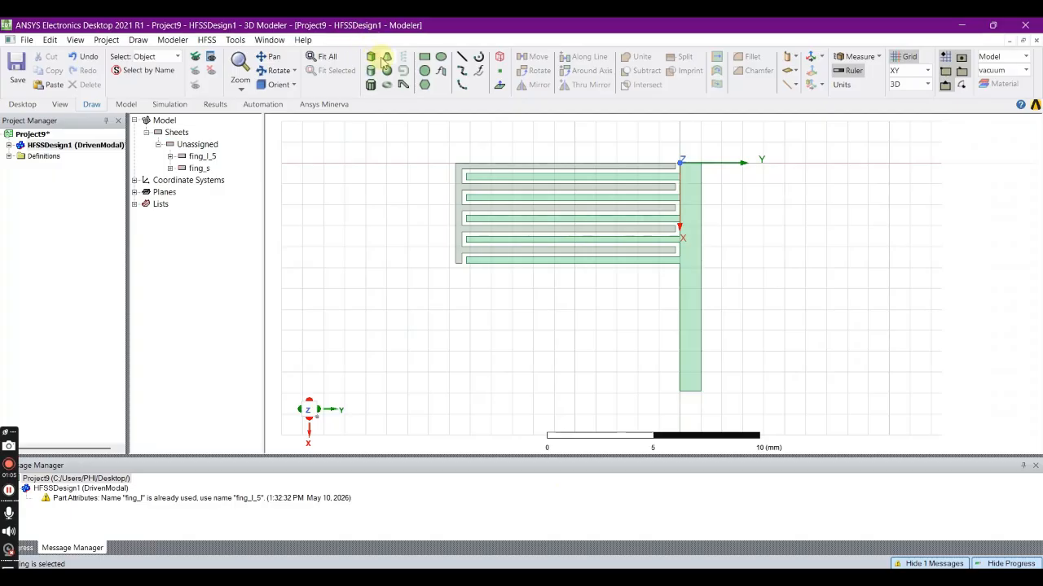
{"action": "left_click", "coordinate": [424, 56]}
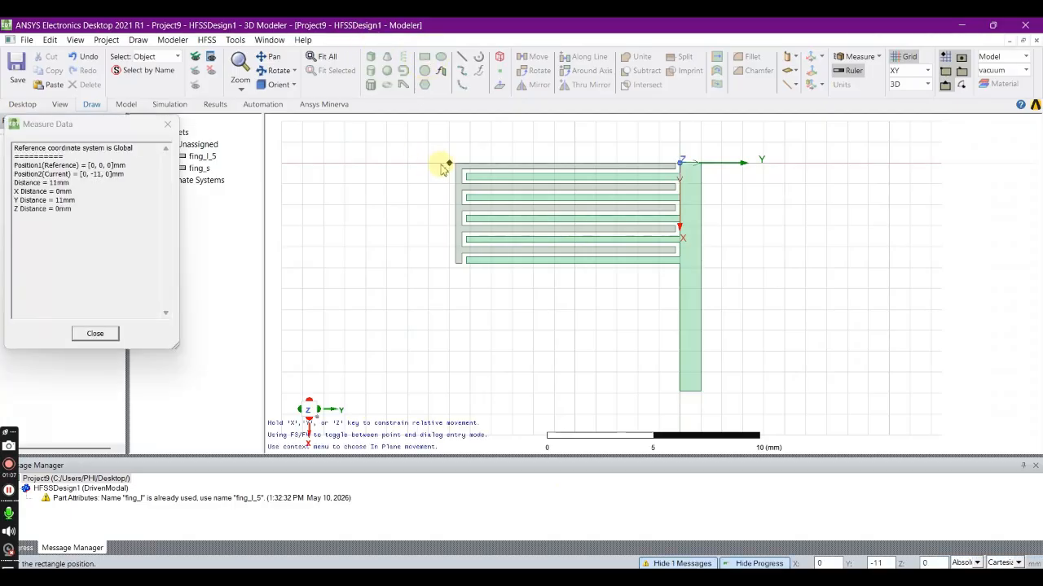
{"action": "left_click", "coordinate": [449, 164]}
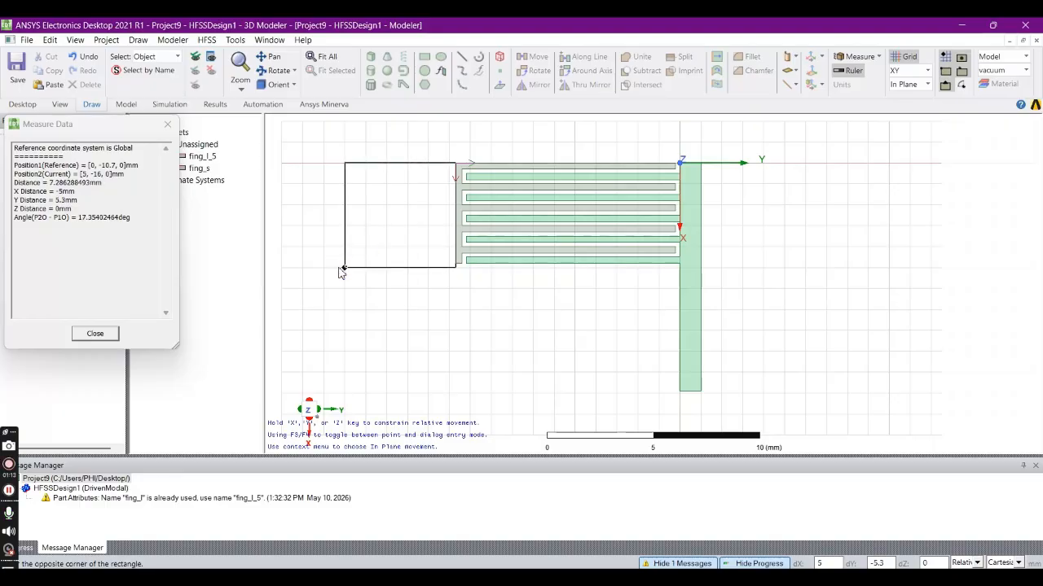
{"action": "key", "text": "Tab"}
{"action": "key", "text": "Tab"}
{"action": "key", "text": "Return"}
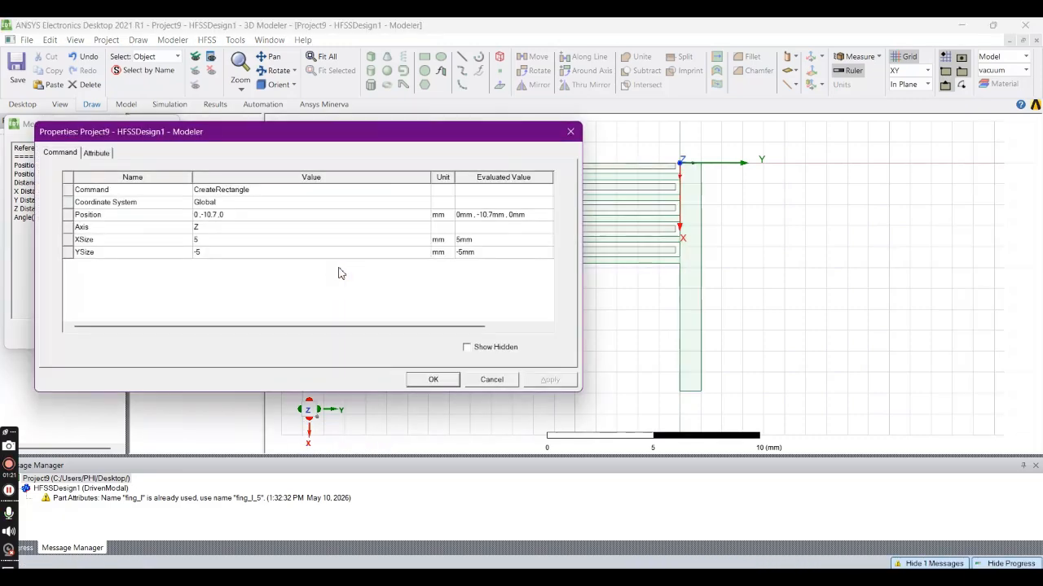
{"action": "left_click", "coordinate": [411, 380]}
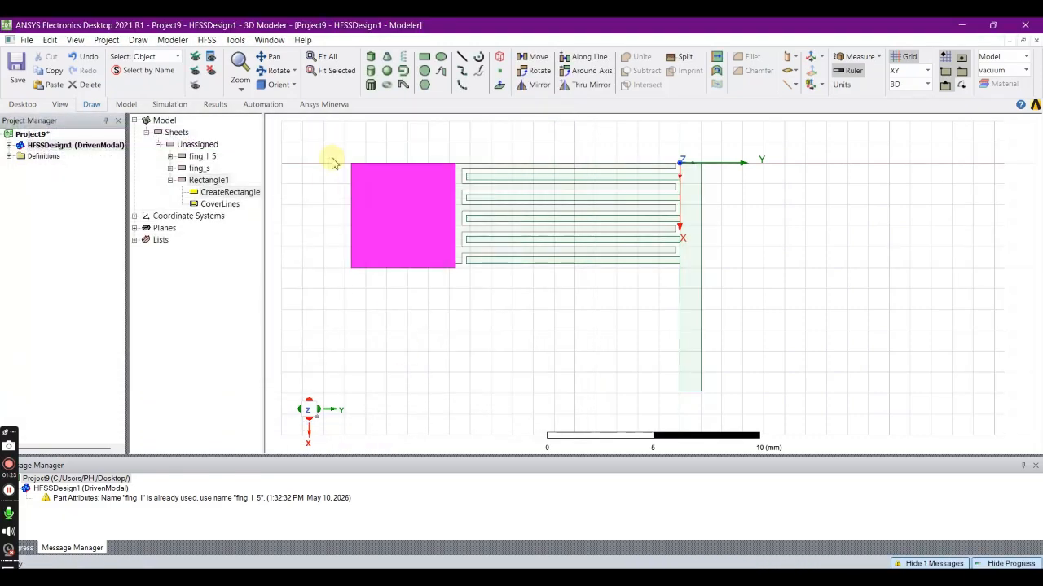
- Rename the new square beside the comb as port1
{"action": "double_click", "coordinate": [208, 180]}
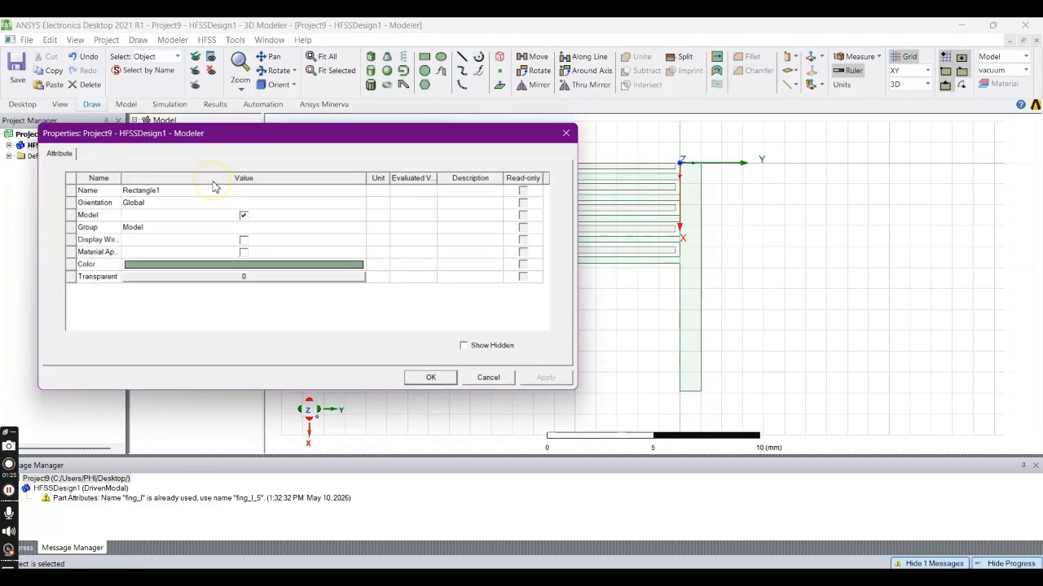
{"action": "left_click", "coordinate": [151, 189]}
{"action": "type", "text": "port1"}
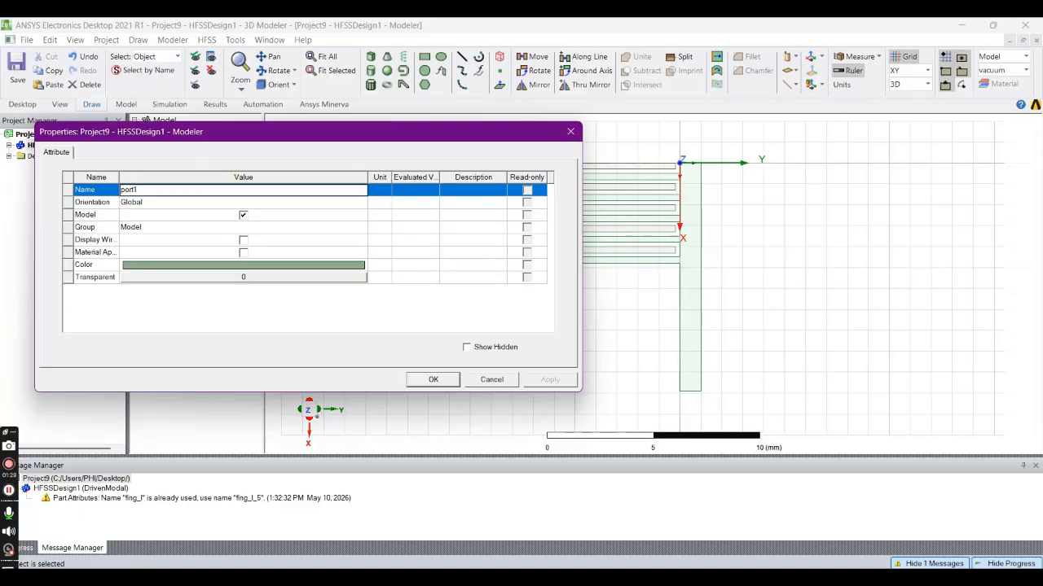
- Give port1 a bright blue color and a transparency of 0.6, and confirm the attributes
{"action": "left_click", "coordinate": [268, 269]}
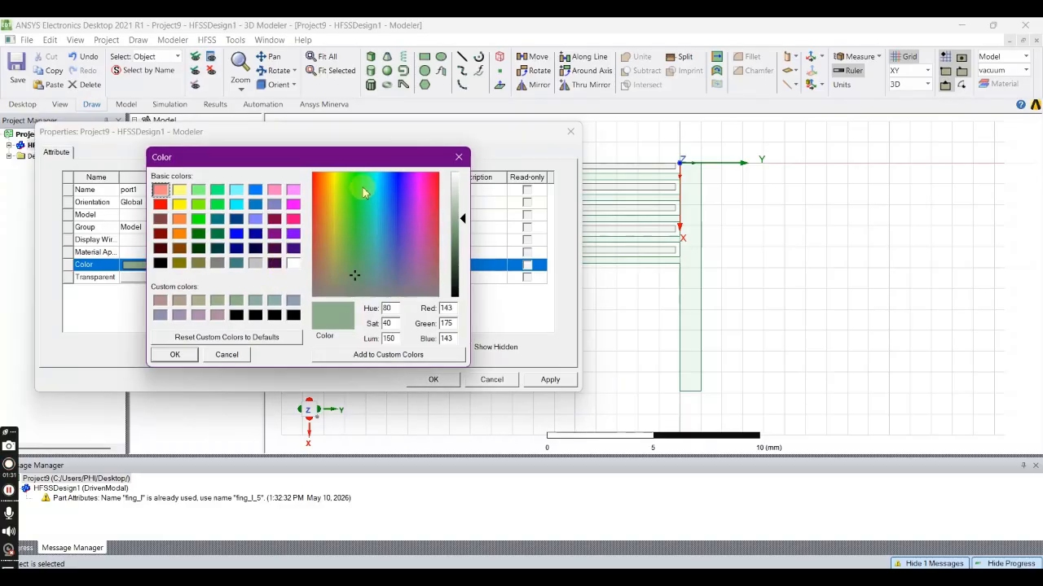
{"action": "left_click", "coordinate": [396, 186]}
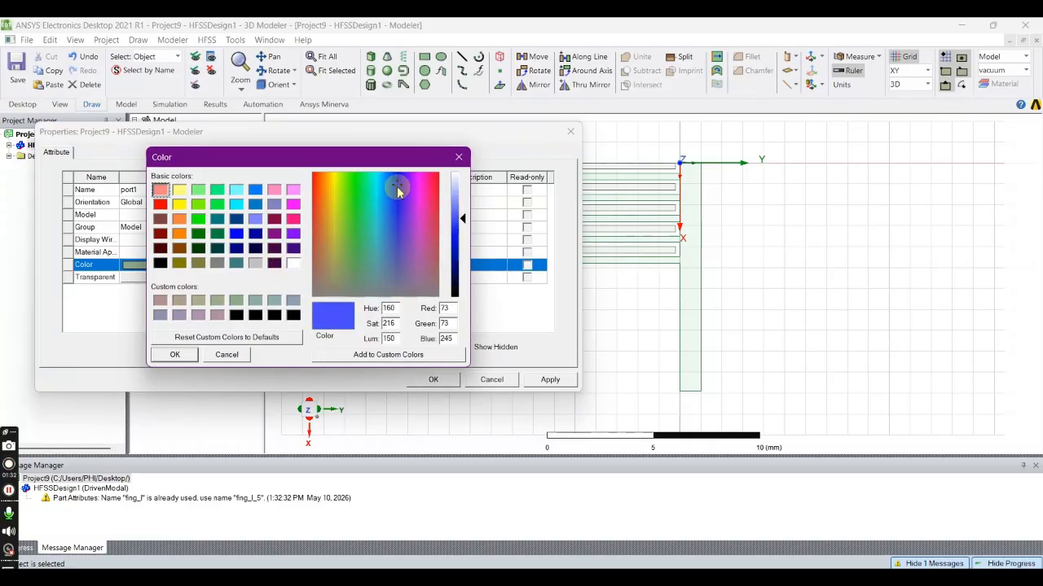
{"action": "left_click", "coordinate": [167, 358]}
{"action": "left_click", "coordinate": [272, 277]}
{"action": "left_click", "coordinate": [269, 253]}
{"action": "left_click", "coordinate": [283, 258]}
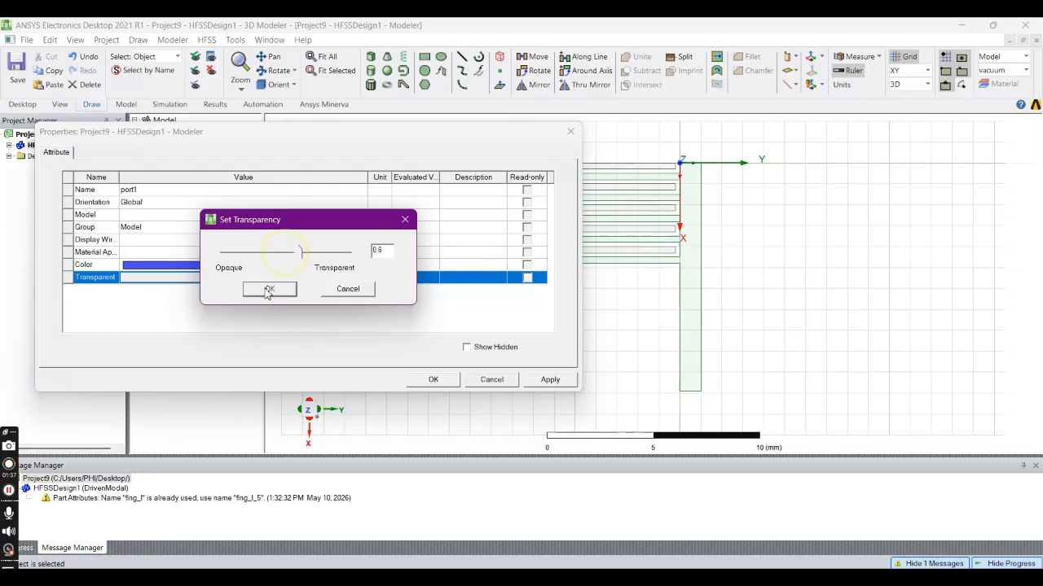
{"action": "left_click", "coordinate": [264, 291]}
{"action": "left_click", "coordinate": [433, 380]}
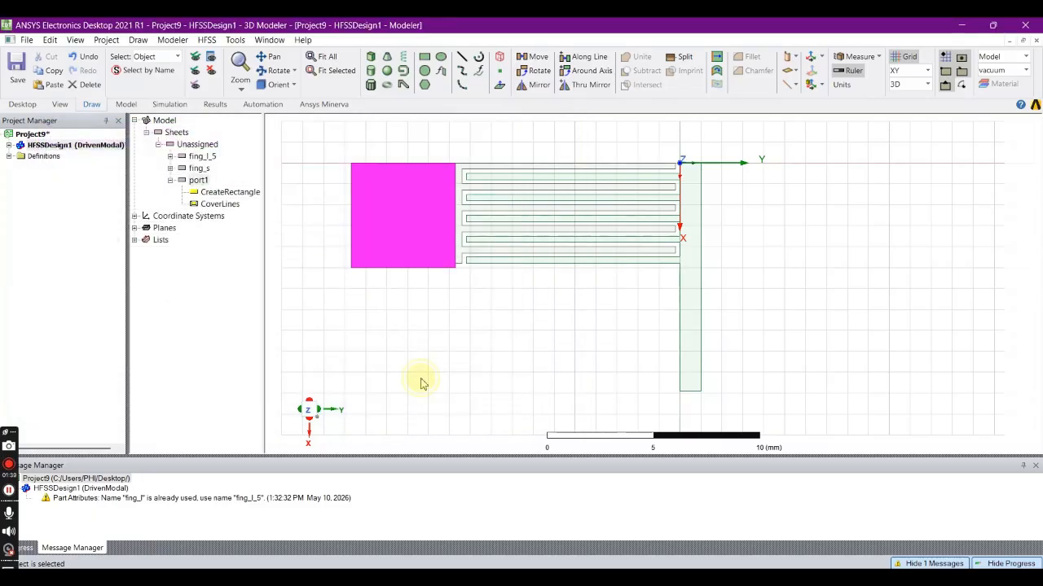
{"action": "left_click", "coordinate": [421, 380]}
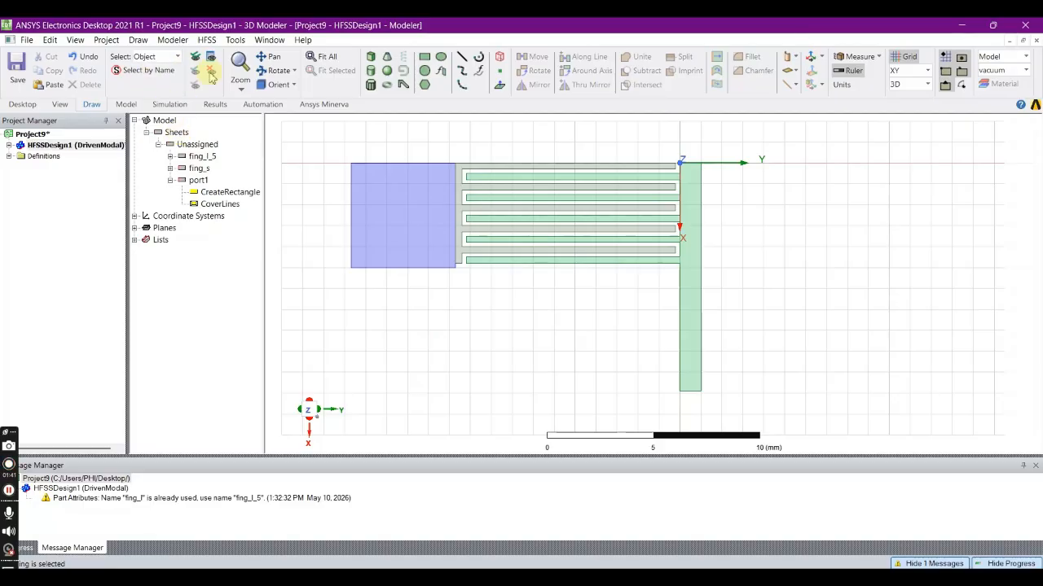
- Draw a 5 mm by 5 mm rectangle from 0, 1, 0 mm along the outer side of the stub
{"action": "left_click", "coordinate": [424, 63]}
{"action": "left_click", "coordinate": [701, 169]}
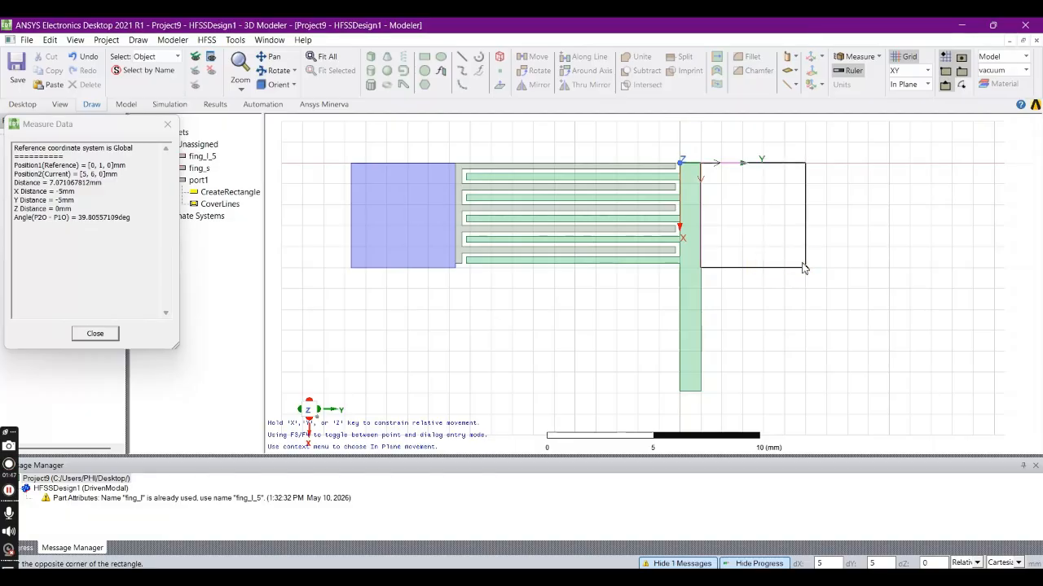
{"action": "left_click", "coordinate": [804, 269]}
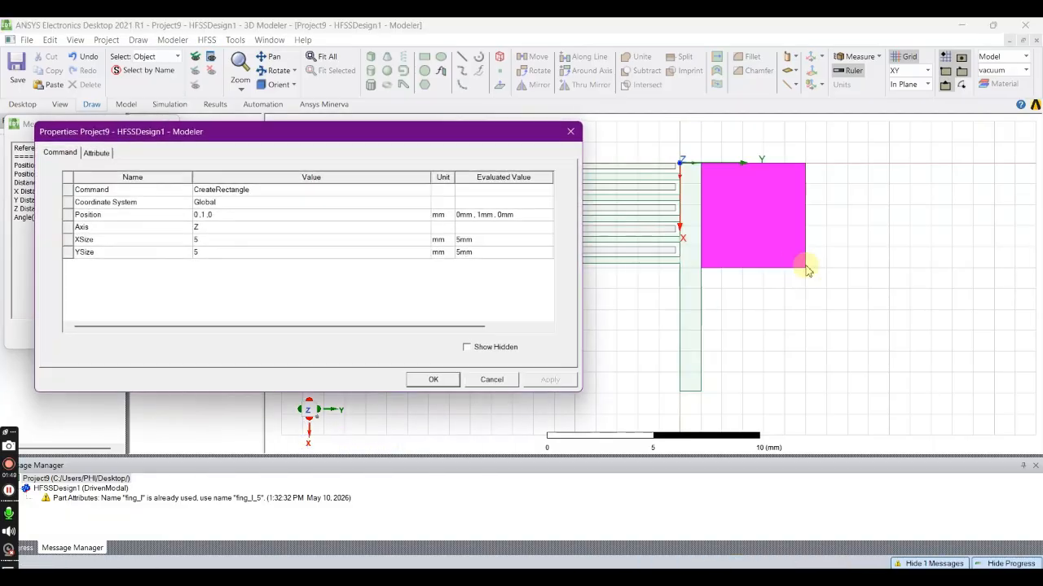
{"action": "left_click", "coordinate": [432, 381]}
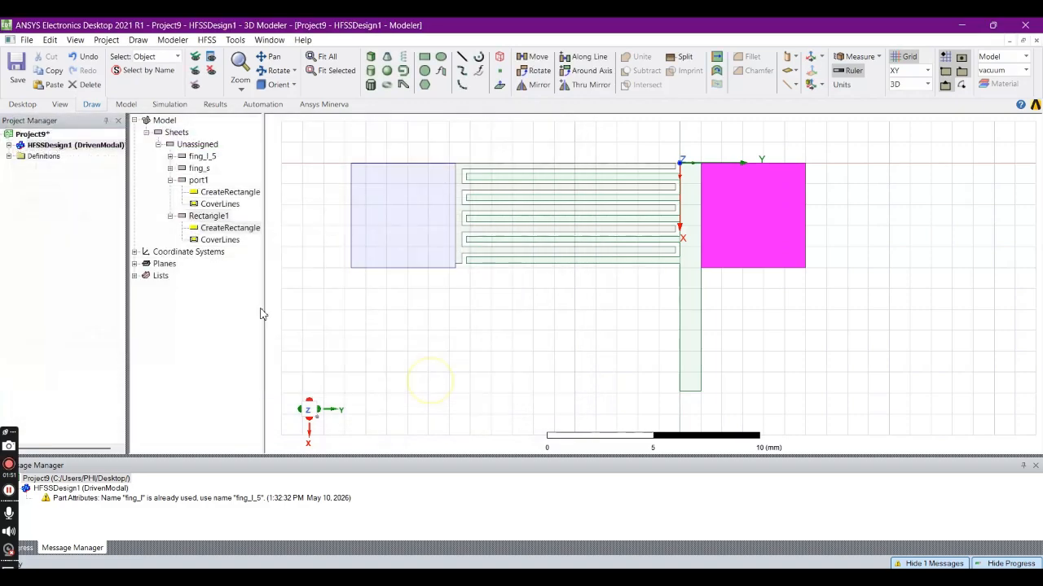
- Rename the new rectangle on the outer side of the stub as port2
{"action": "double_click", "coordinate": [198, 214]}
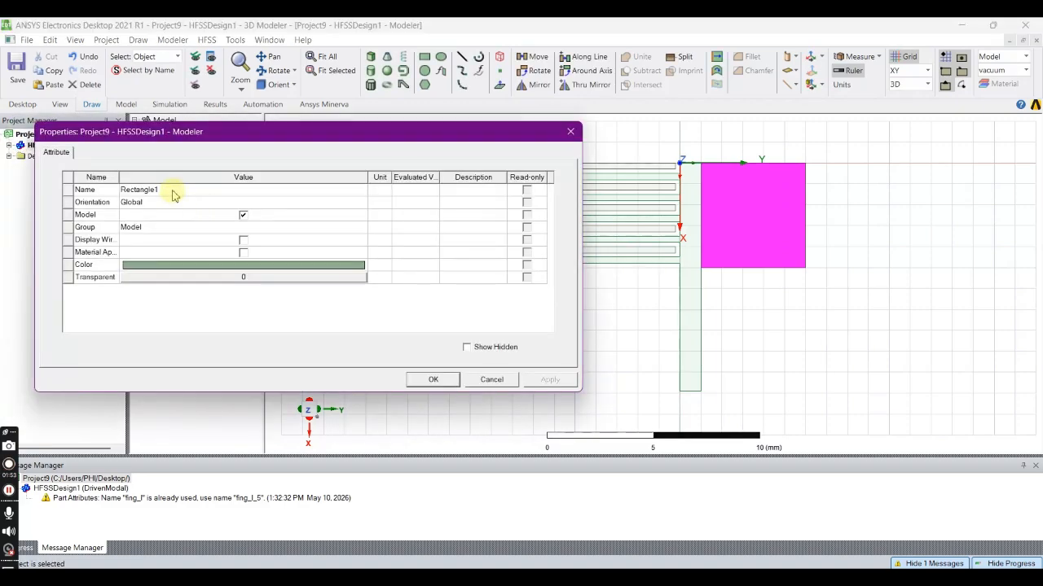
{"action": "left_click", "coordinate": [171, 190]}
{"action": "type", "text": "port2"}
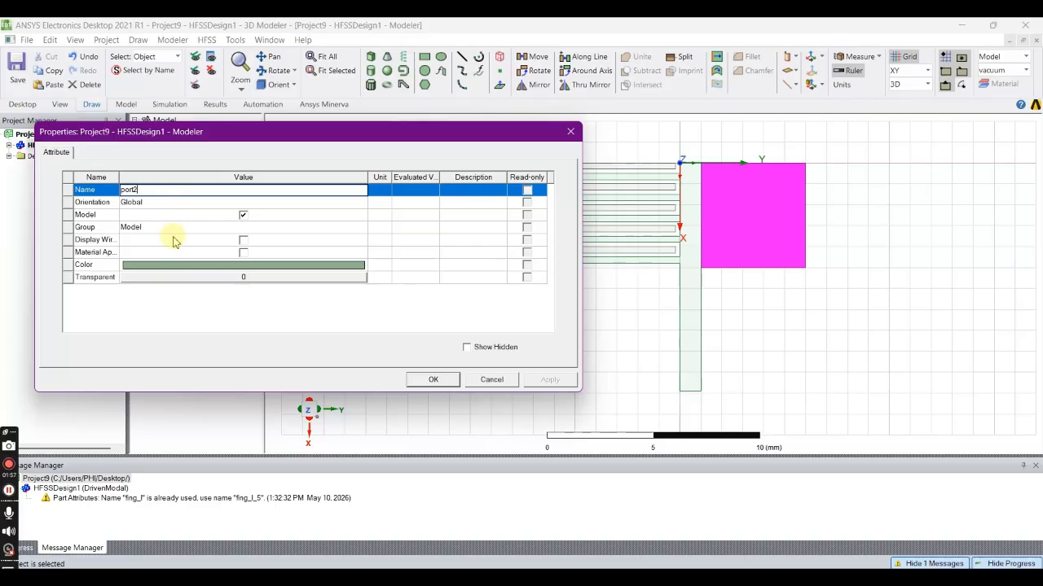
- Give port2 a light blue color, make it partly transparent, and confirm the attributes
{"action": "left_click", "coordinate": [174, 265]}
{"action": "left_click", "coordinate": [390, 196]}
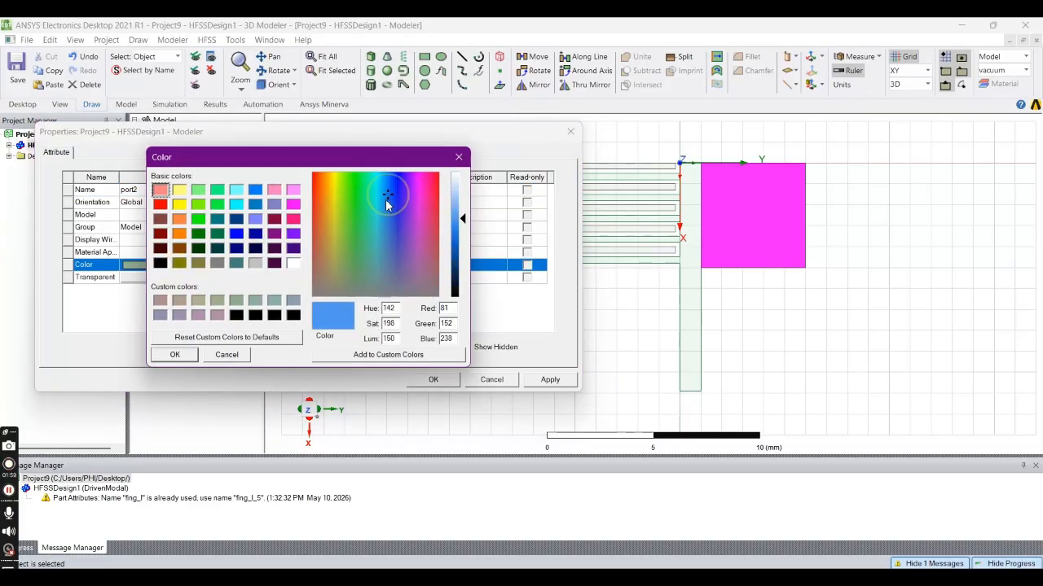
{"action": "left_click", "coordinate": [174, 354]}
{"action": "left_click", "coordinate": [203, 278]}
{"action": "left_click_drag", "start_coordinate": [226, 251], "coordinate": [298, 251]}
{"action": "left_click", "coordinate": [269, 291]}
{"action": "left_click", "coordinate": [541, 379]}
{"action": "left_click", "coordinate": [433, 380]}
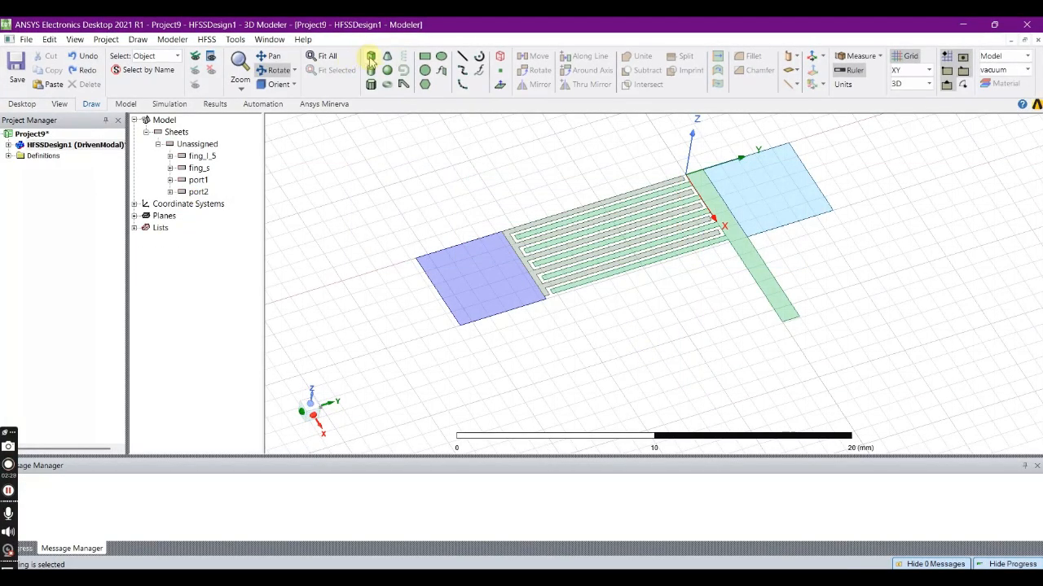
- Draw a box from port1's outer corner at 0, -15.7, 0 mm, about 11 by 21.7 mm, extending about 2 mm below the sheets
{"action": "left_click", "coordinate": [371, 57]}
{"action": "left_click", "coordinate": [416, 258]}
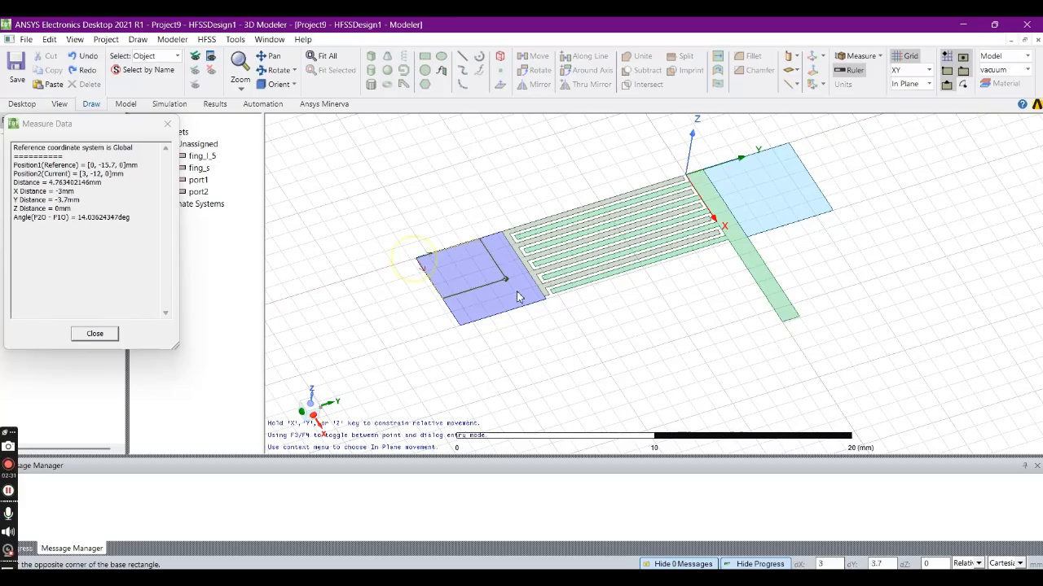
{"action": "left_click", "coordinate": [886, 298]}
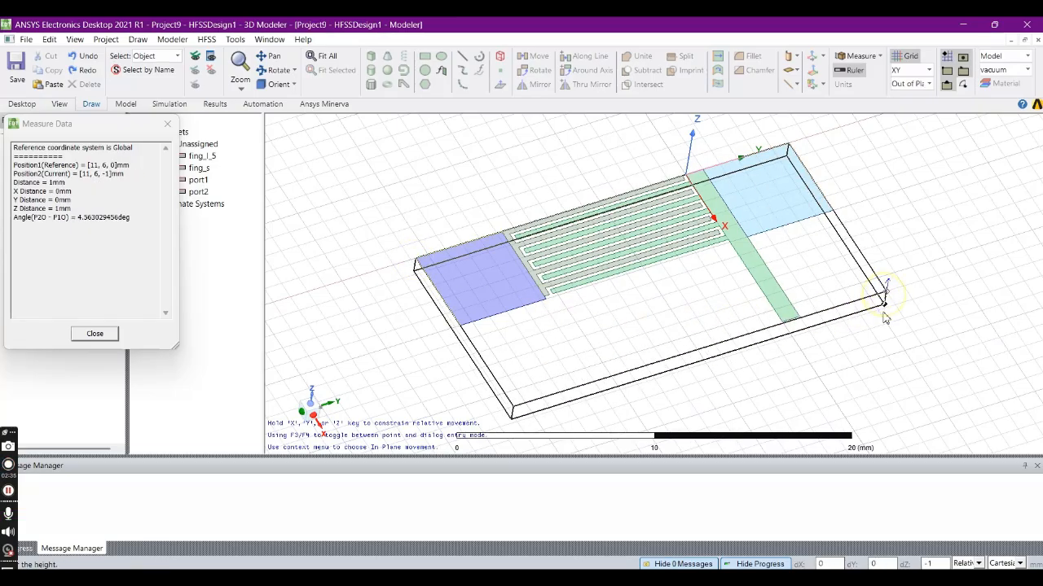
{"action": "left_click", "coordinate": [881, 324]}
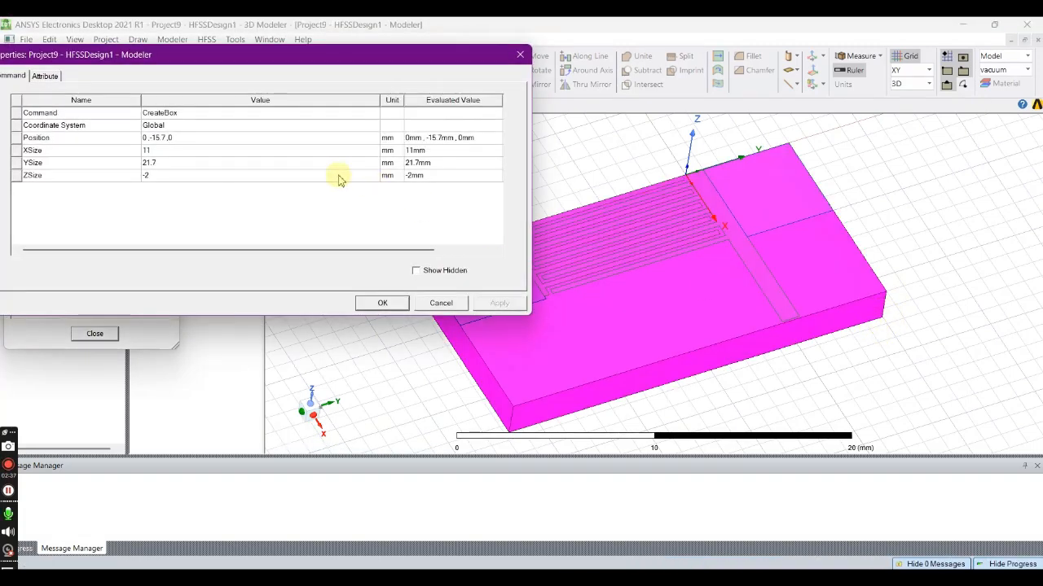
- Set the box's position to -2, -15.7, 0 mm, its XSize to 14 mm and its ZSize to -1.57 mm
{"action": "left_click", "coordinate": [157, 152]}
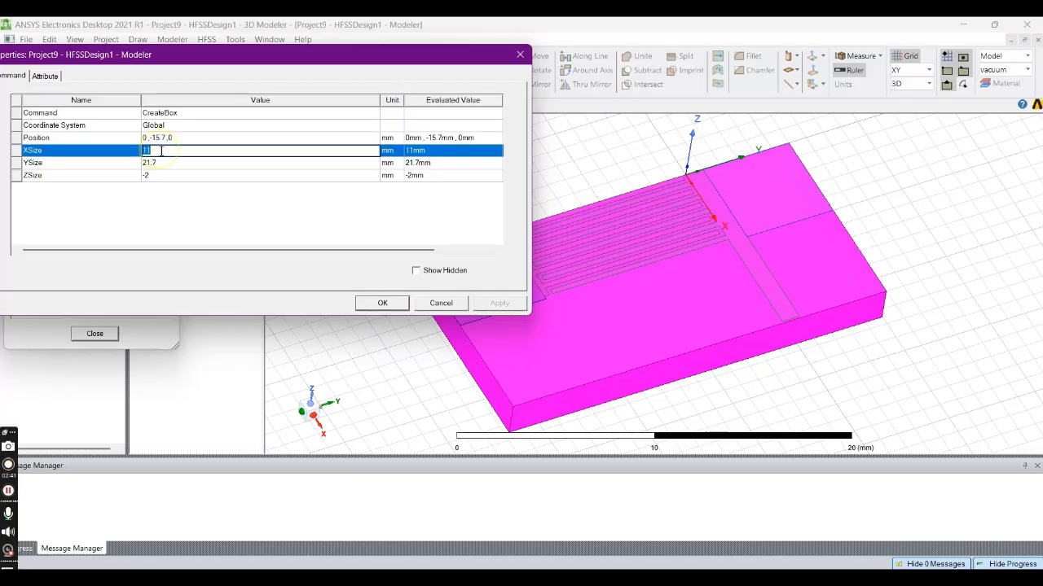
{"action": "left_click", "coordinate": [144, 139]}
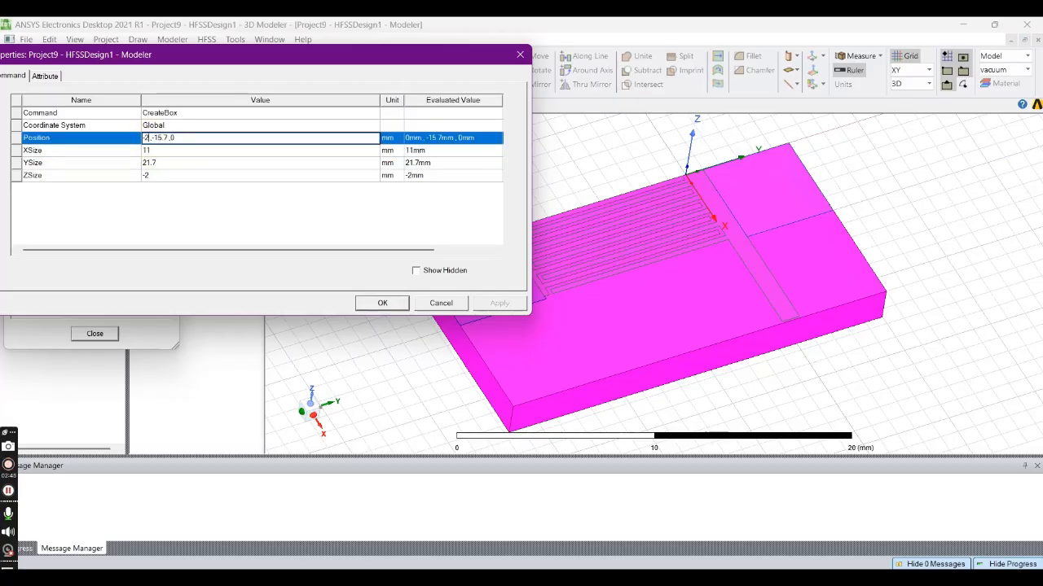
{"action": "left_click", "coordinate": [152, 152]}
{"action": "double_click", "coordinate": [146, 153]}
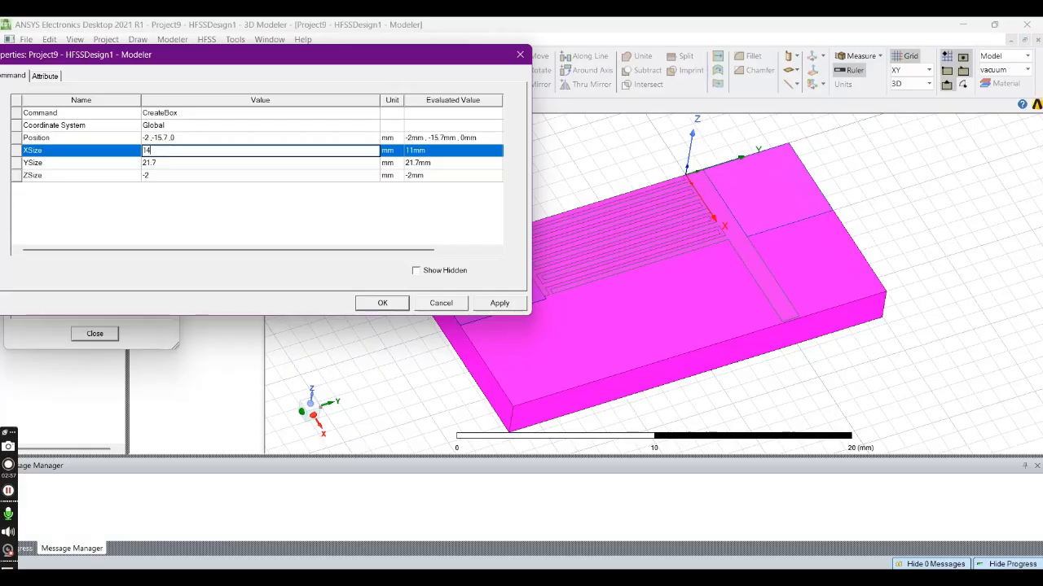
{"action": "left_click", "coordinate": [155, 177]}
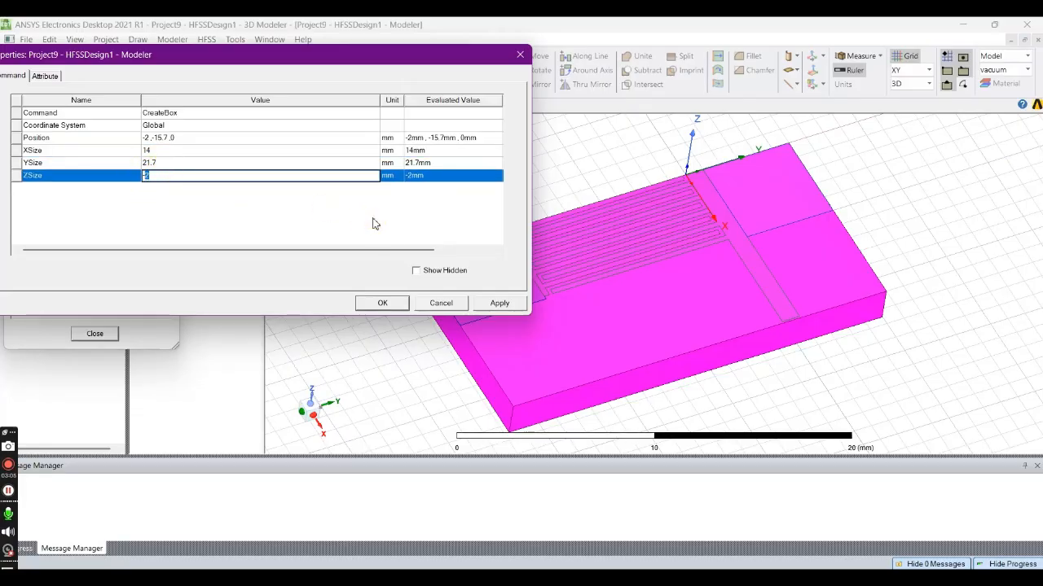
{"action": "type", "text": "-1.57"}
{"action": "left_click", "coordinate": [472, 210]}
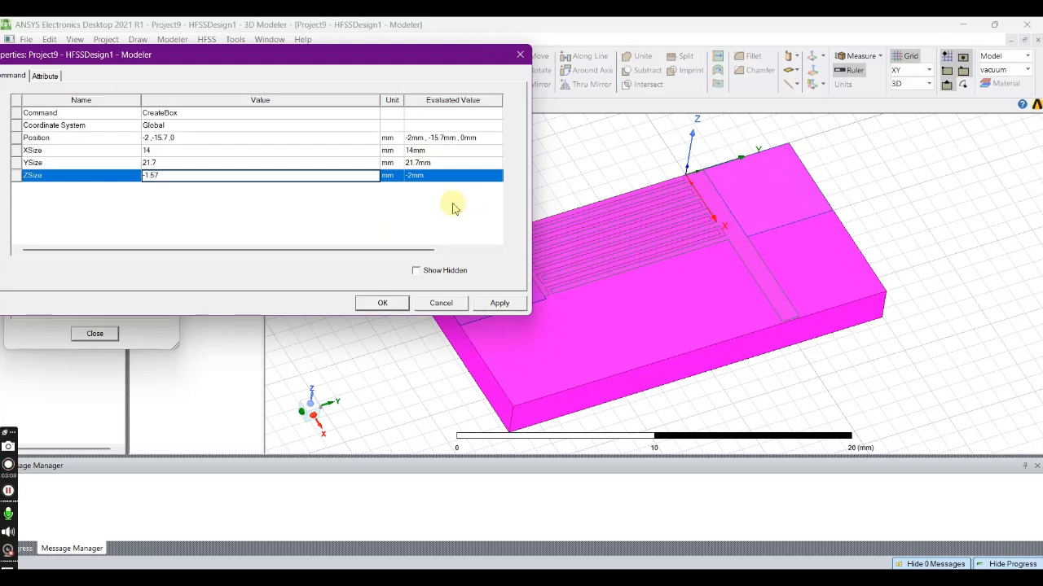
{"action": "left_click", "coordinate": [496, 307]}
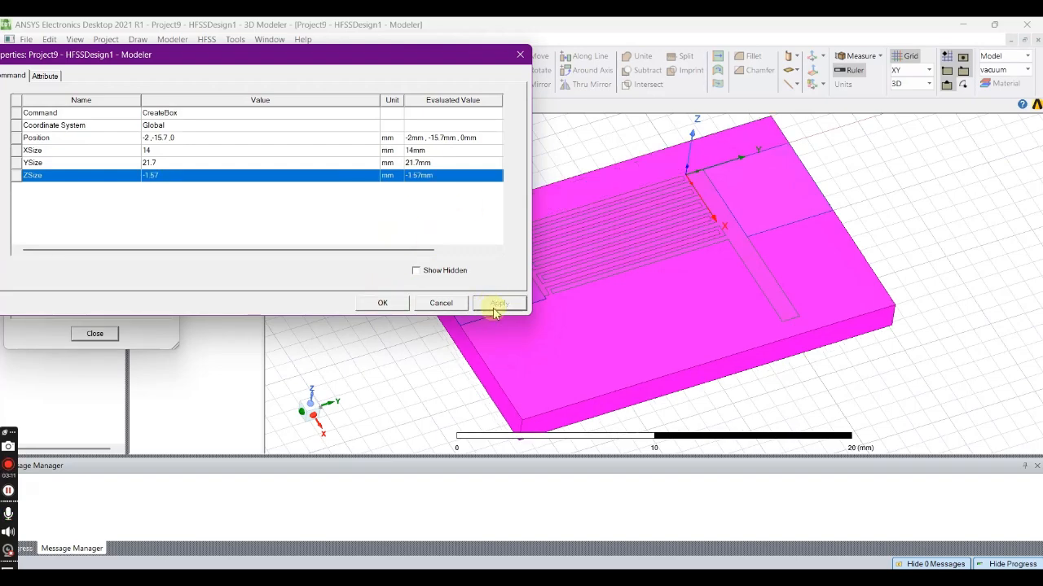
{"action": "left_click", "coordinate": [382, 303]}
- Rename the box as dielectric and assign it the material Rogers RT/duroid 5870 (tm)
{"action": "double_click", "coordinate": [196, 156]}
{"action": "left_click", "coordinate": [127, 114]}
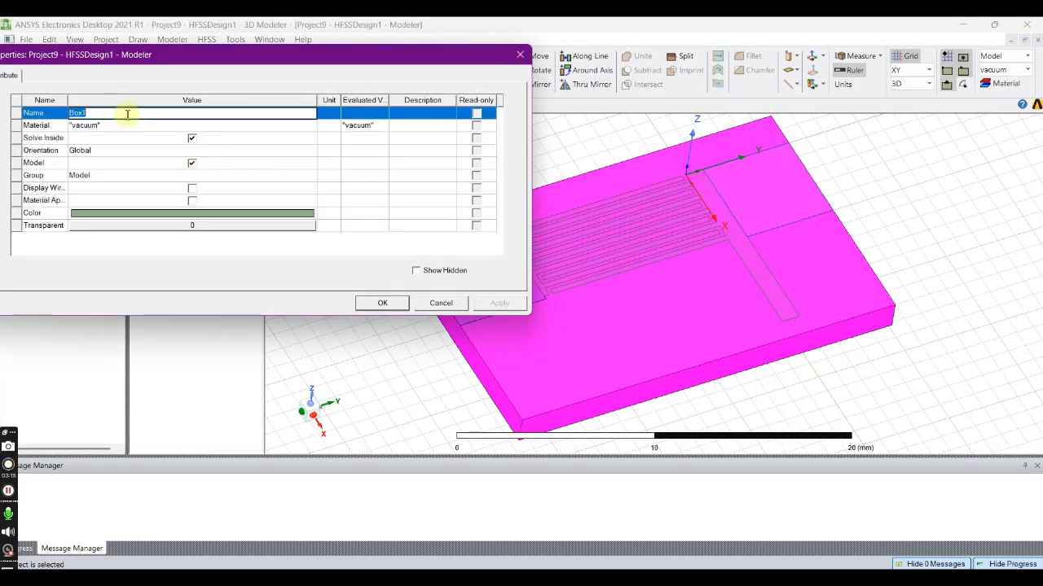
{"action": "type", "text": "dielectric"}
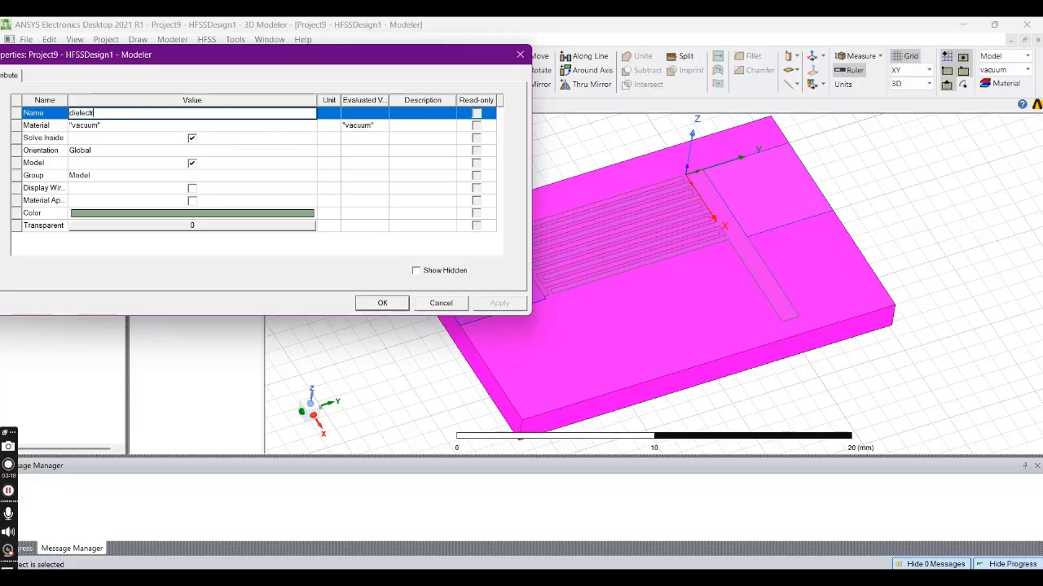
{"action": "left_click", "coordinate": [133, 125]}
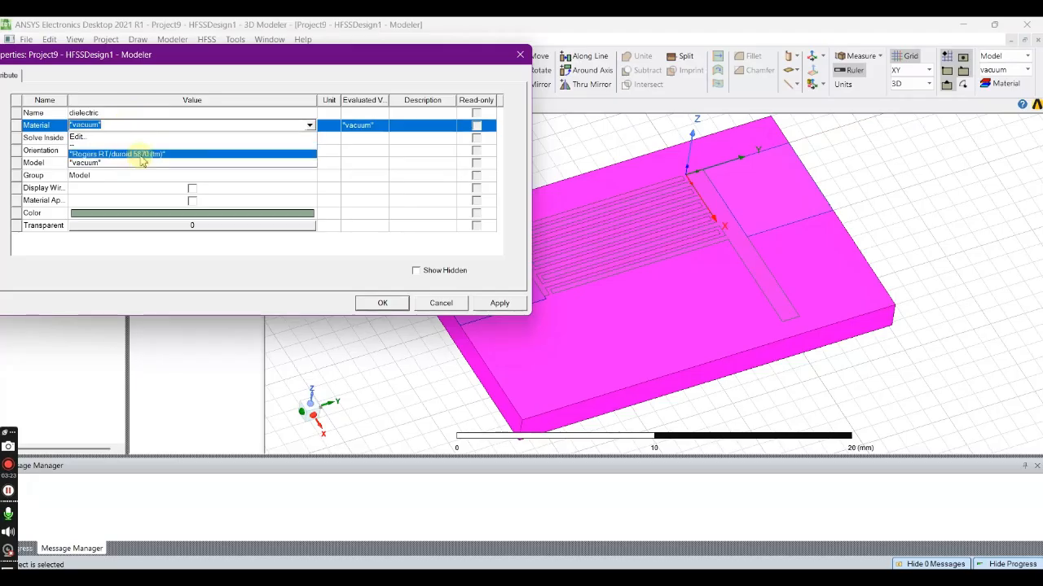
{"action": "left_click", "coordinate": [144, 161]}
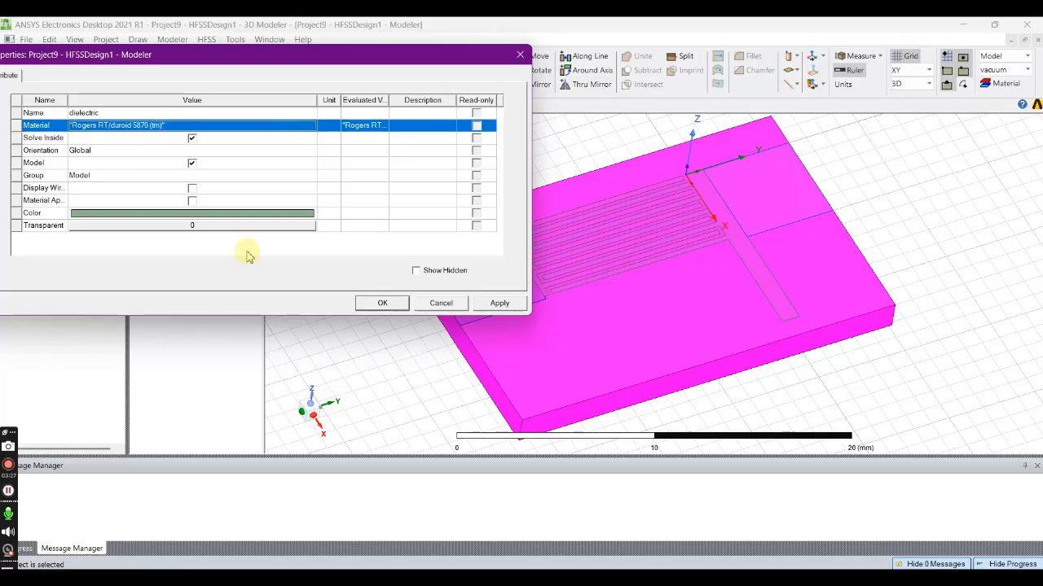
- Give the dielectric box a cyan-blue color, make it mostly transparent, and confirm the attributes
{"action": "left_click", "coordinate": [224, 215]}
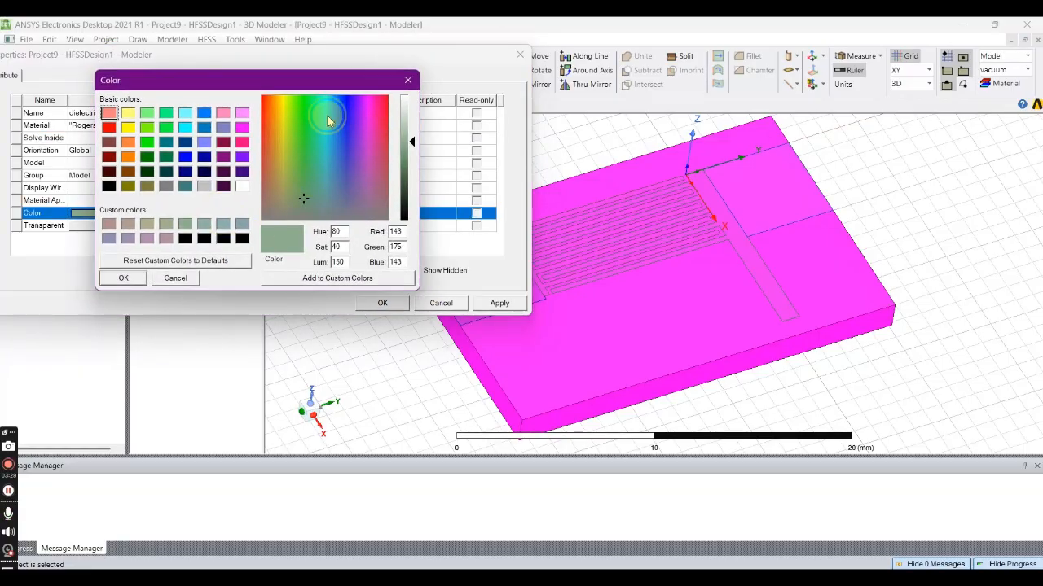
{"action": "left_click", "coordinate": [327, 115]}
{"action": "left_click", "coordinate": [125, 278]}
{"action": "left_click", "coordinate": [161, 226]}
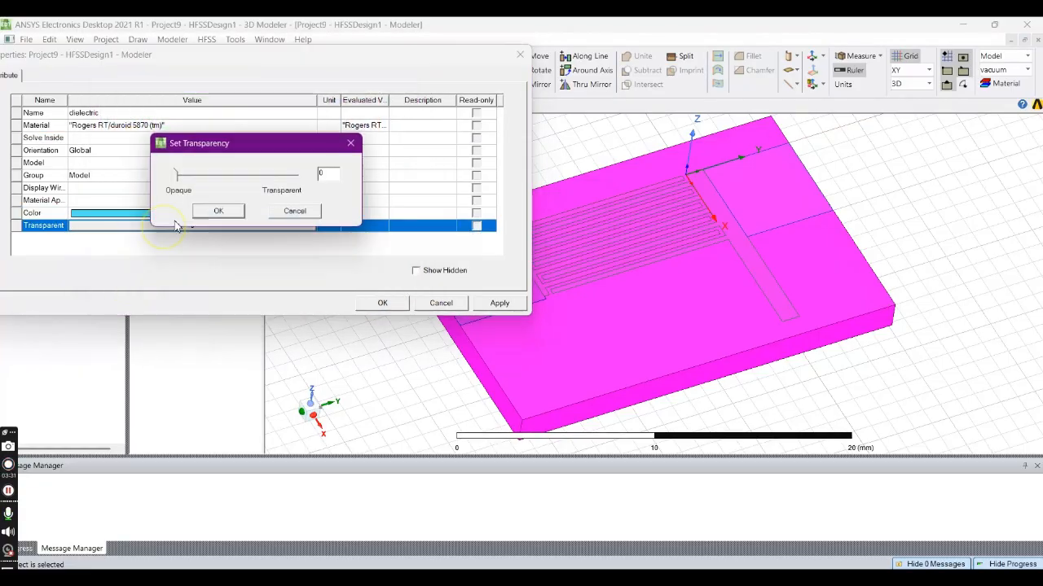
{"action": "left_click", "coordinate": [229, 178]}
{"action": "left_click", "coordinate": [266, 180]}
{"action": "left_click", "coordinate": [261, 183]}
{"action": "left_click", "coordinate": [216, 211]}
{"action": "left_click", "coordinate": [498, 303]}
{"action": "left_click", "coordinate": [382, 303]}
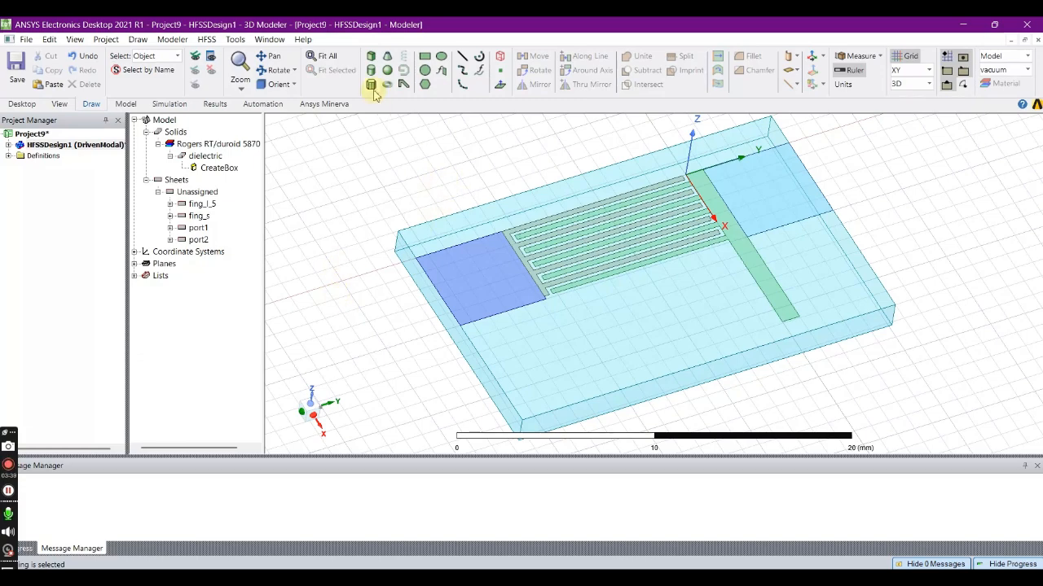
- Draw a cylinder centered at 10, 0.5, 0 mm near the stub's free end, with radius about 0.1 mm and height about -1 mm
{"action": "left_click", "coordinate": [158, 143]}
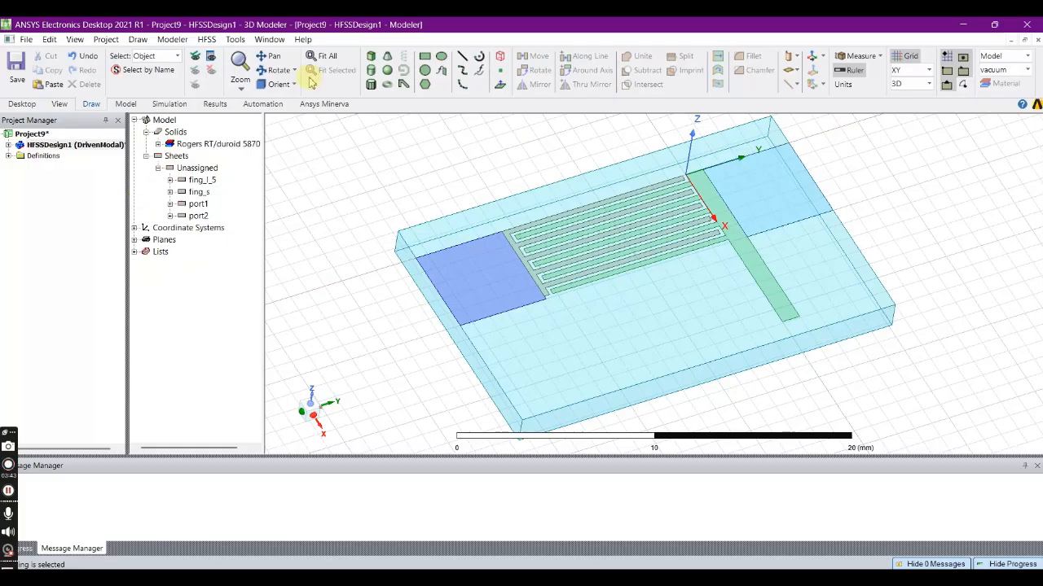
{"action": "left_click", "coordinate": [372, 84]}
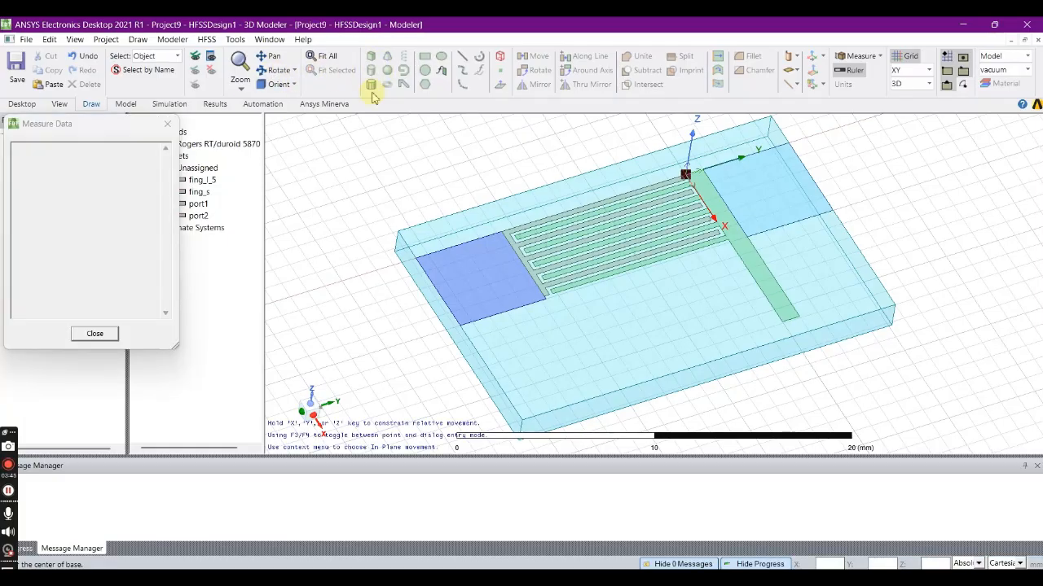
{"action": "scroll", "coordinate": [790, 316], "scroll_direction": "up", "scroll_amount": 5}
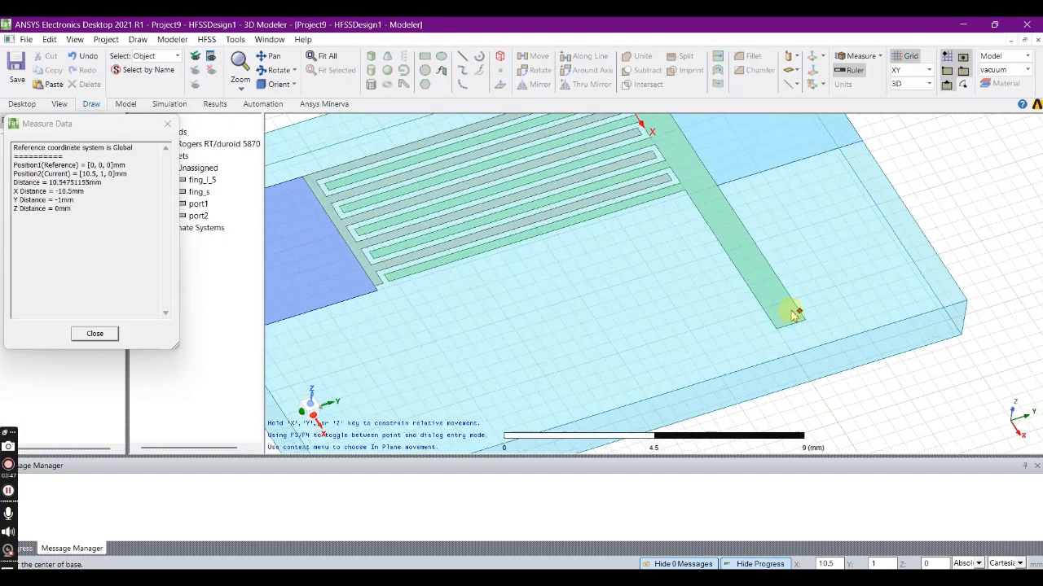
{"action": "left_click", "coordinate": [774, 304]}
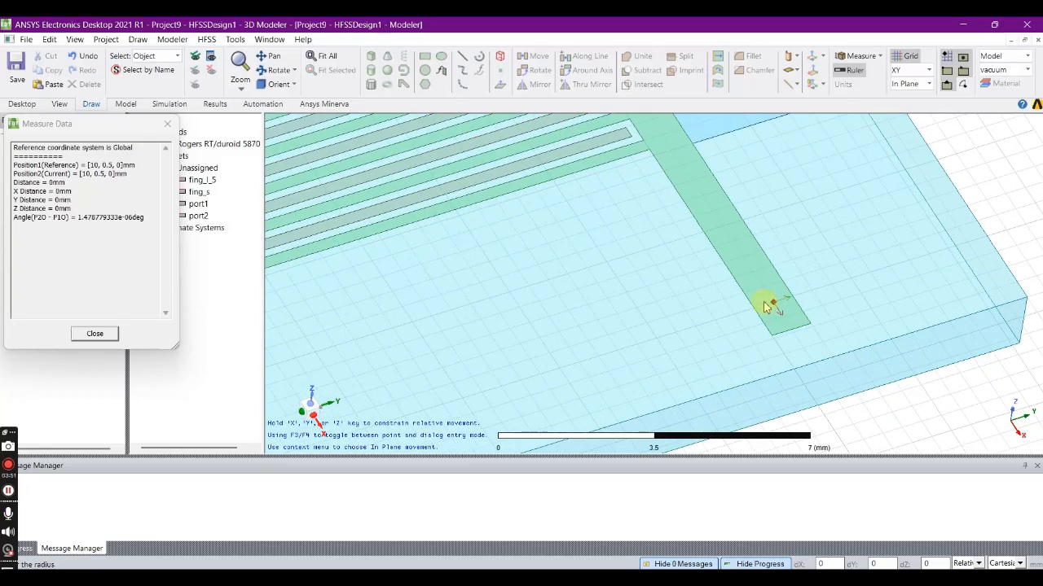
{"action": "scroll", "coordinate": [762, 307], "scroll_direction": "up", "scroll_amount": 3}
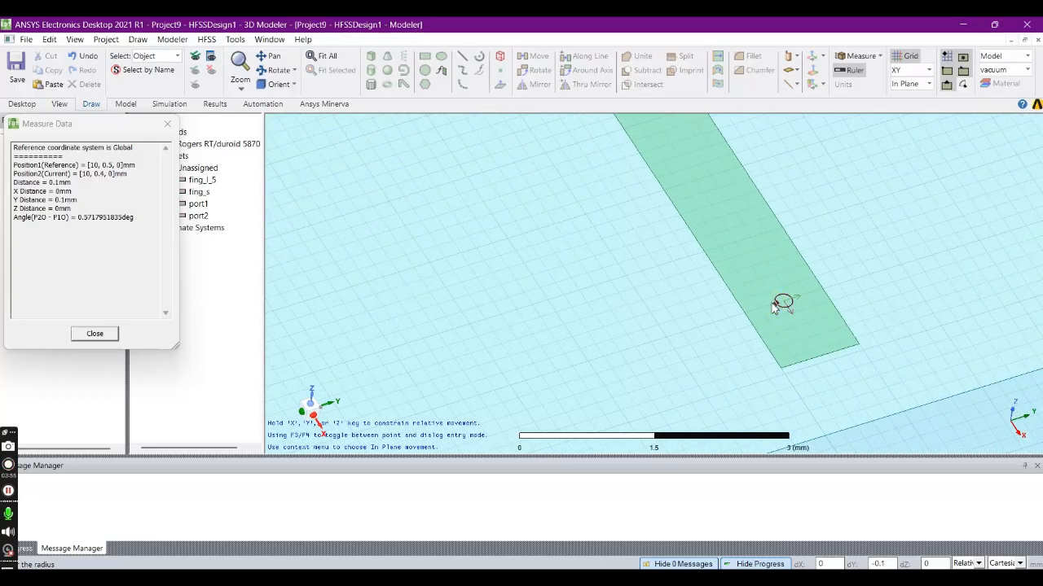
{"action": "left_click", "coordinate": [775, 305]}
{"action": "left_click", "coordinate": [760, 352]}
- Set the cylinder's radius to 0.12 mm and its height to -1.57 mm, and confirm the dimensions
{"action": "left_click", "coordinate": [152, 163]}
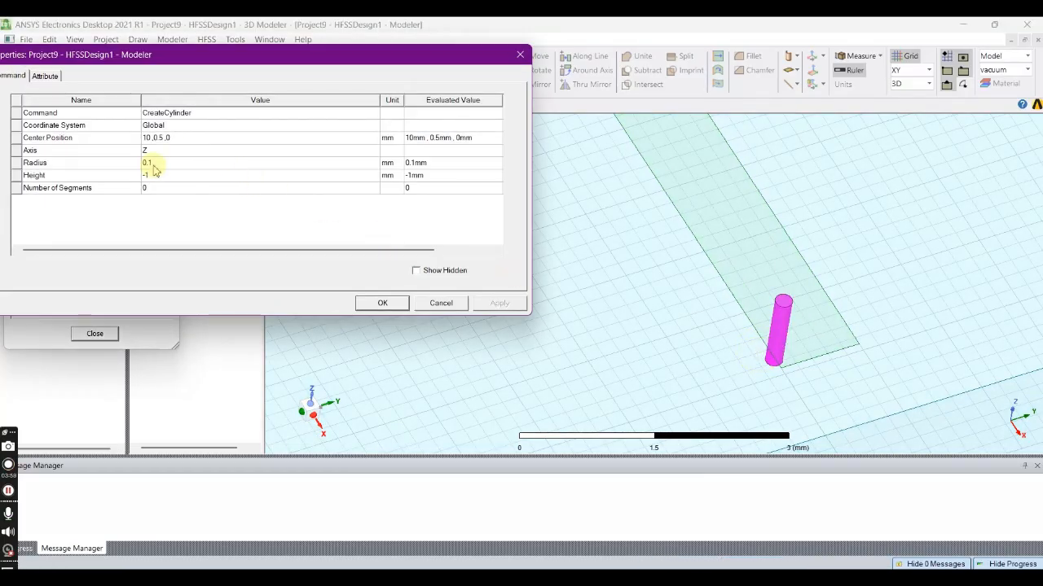
{"action": "left_click", "coordinate": [164, 163]}
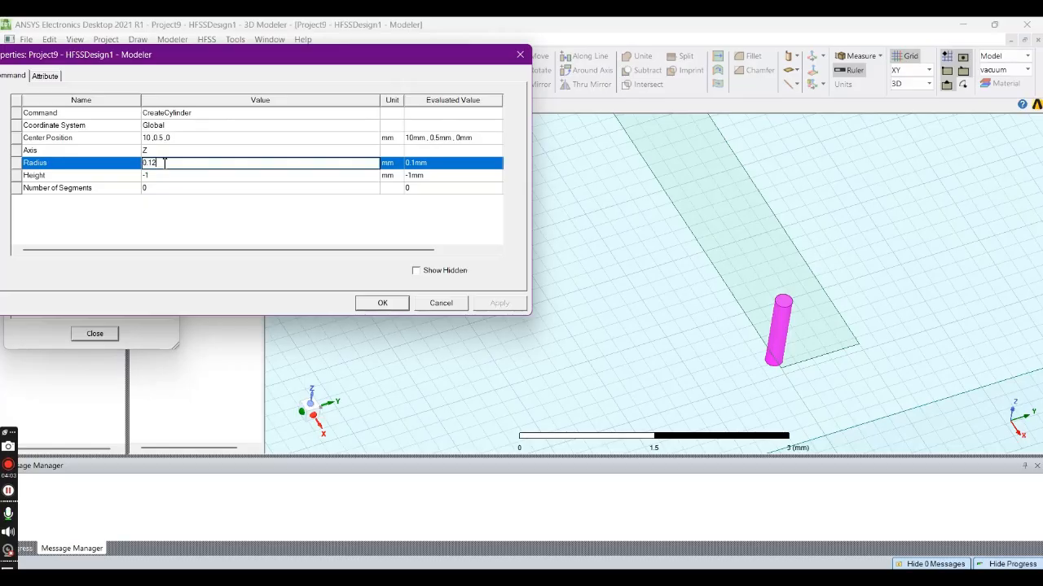
{"action": "left_click", "coordinate": [158, 176]}
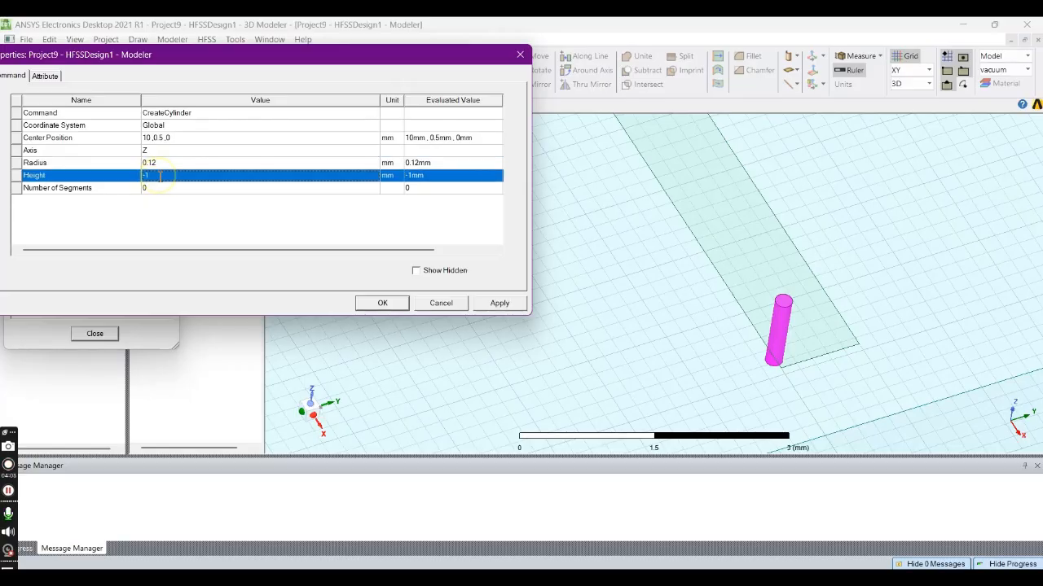
{"action": "left_click", "coordinate": [152, 176]}
{"action": "left_click_drag", "start_coordinate": [147, 177], "coordinate": [145, 176]}
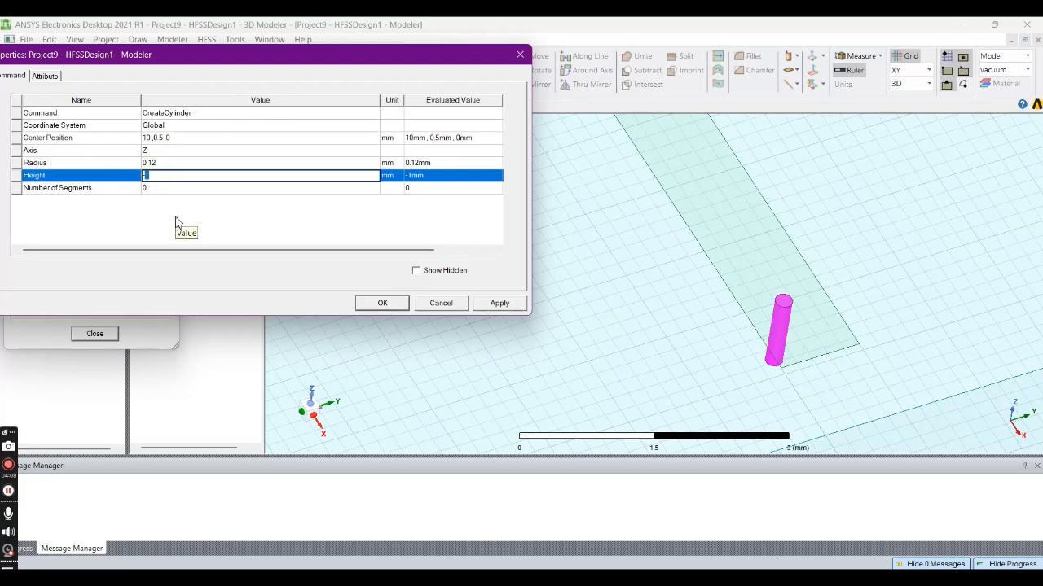
{"action": "type", "text": "1.5"}
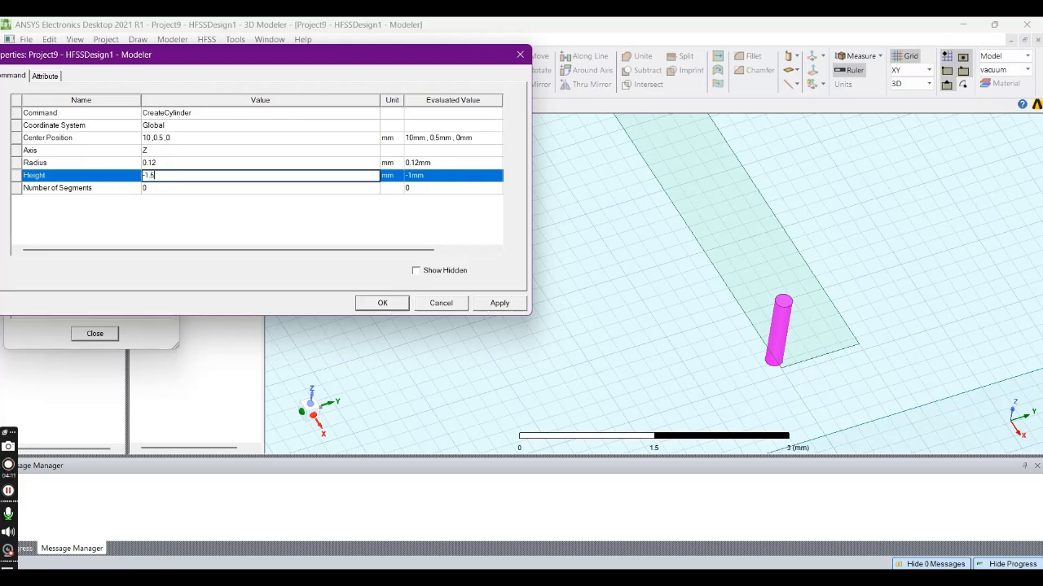
{"action": "type", "text": "7"}
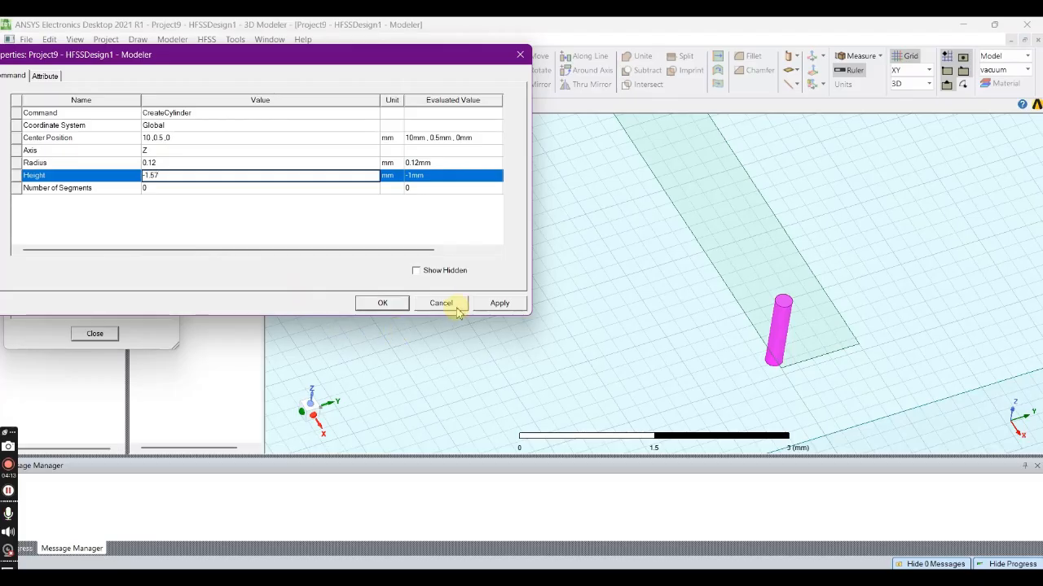
{"action": "left_click", "coordinate": [486, 310]}
{"action": "left_click", "coordinate": [383, 303]}
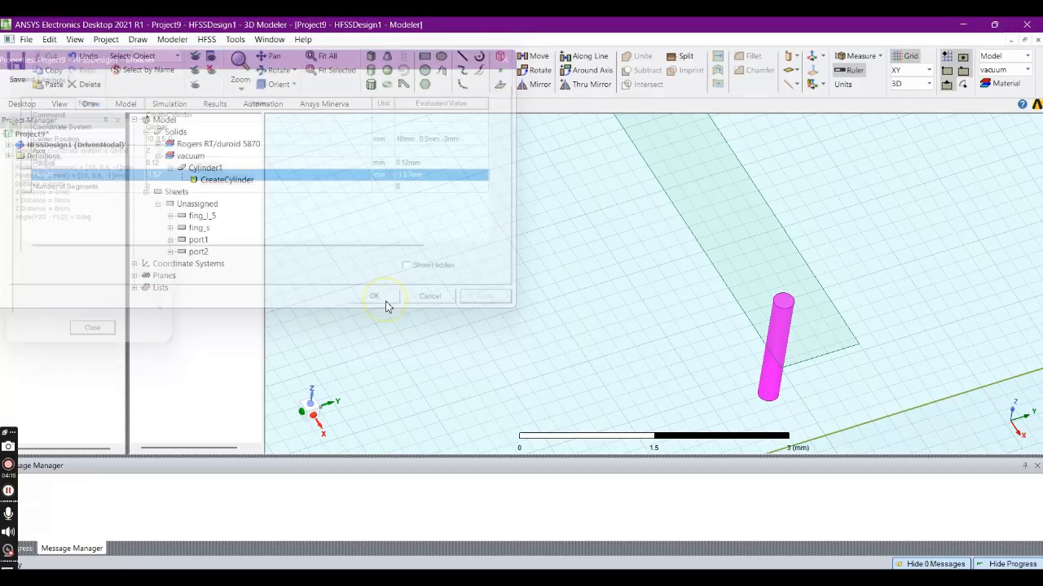
- Rename the cylinder at the stub's free end as via
{"action": "left_click", "coordinate": [275, 74]}
{"action": "double_click", "coordinate": [653, 273]}
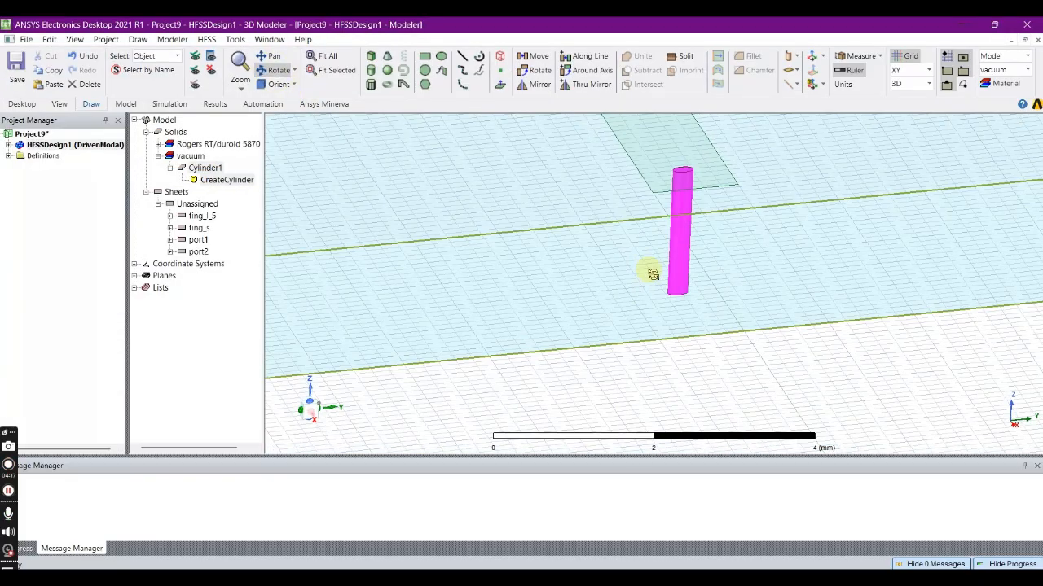
{"action": "scroll", "coordinate": [642, 273], "scroll_direction": "down", "scroll_amount": 2}
{"action": "left_click_drag", "start_coordinate": [540, 252], "coordinate": [559, 272]}
{"action": "double_click", "coordinate": [199, 169]}
{"action": "double_click", "coordinate": [122, 112]}
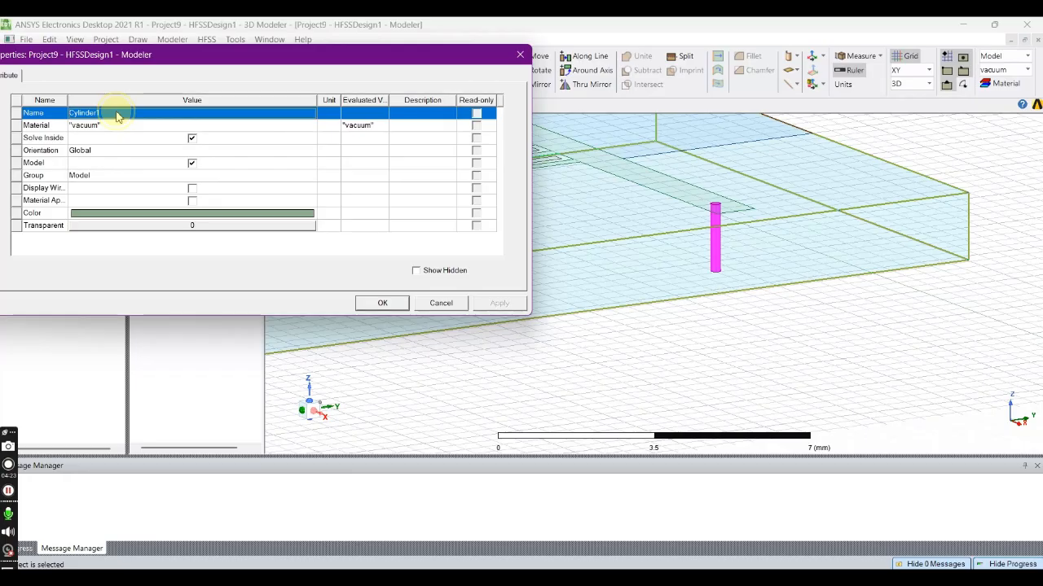
{"action": "type", "text": "via"}
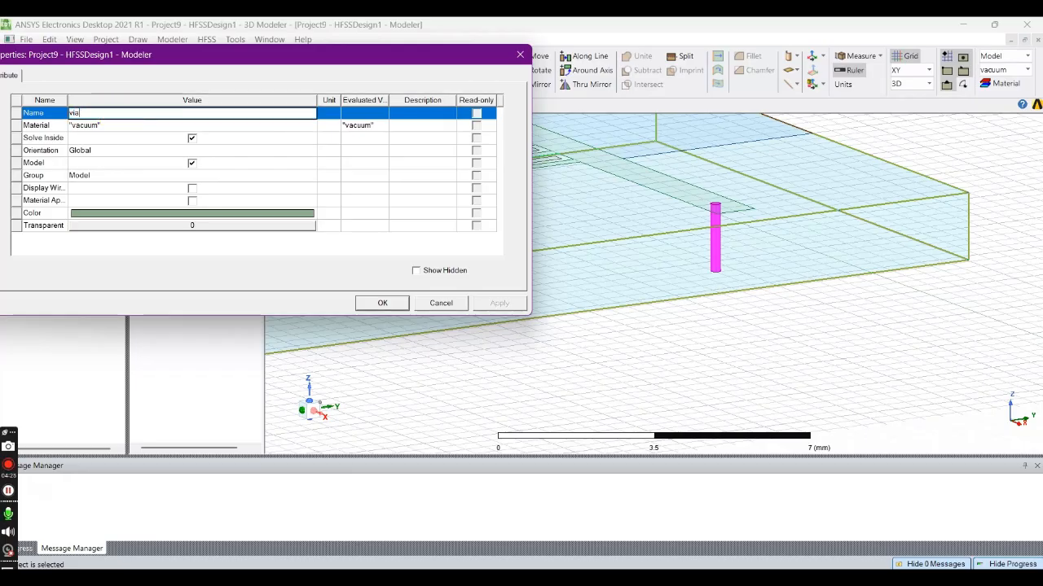
- Assign the material copper to the via, confirm its attributes and clear the selection
{"action": "left_click", "coordinate": [129, 126]}
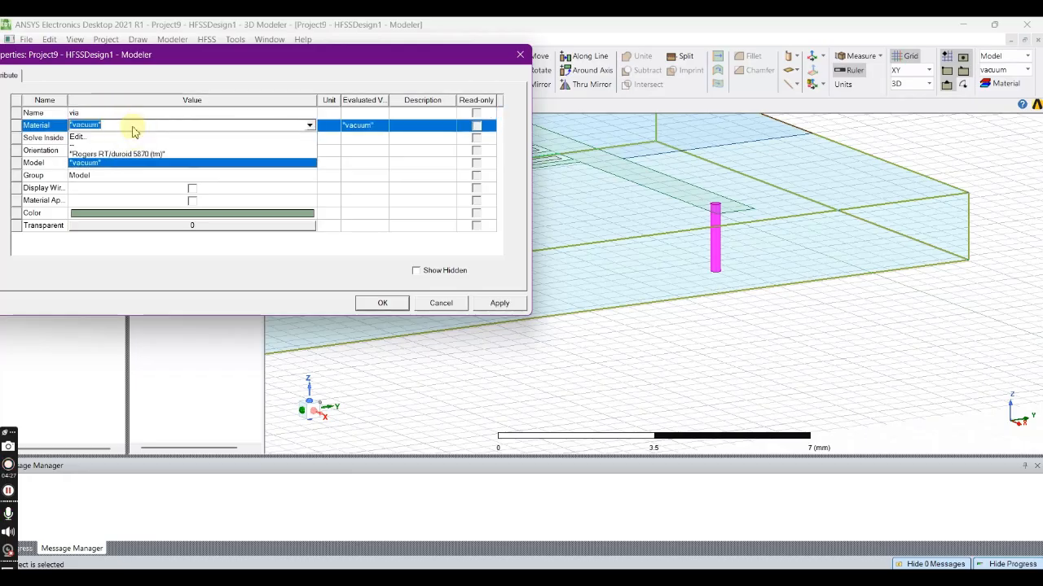
{"action": "left_click", "coordinate": [124, 135]}
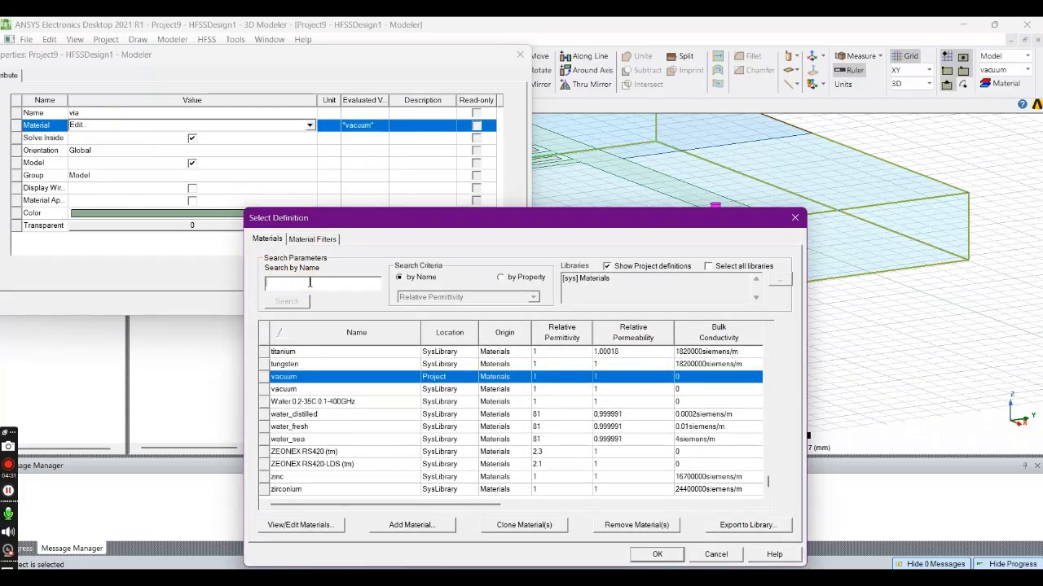
{"action": "type", "text": "copper"}
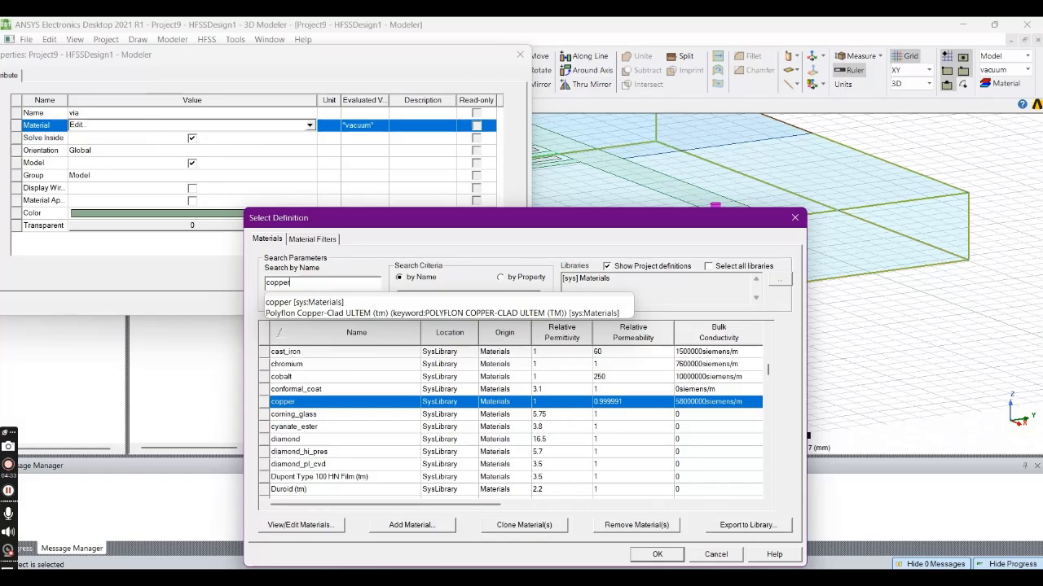
{"action": "left_click", "coordinate": [320, 302]}
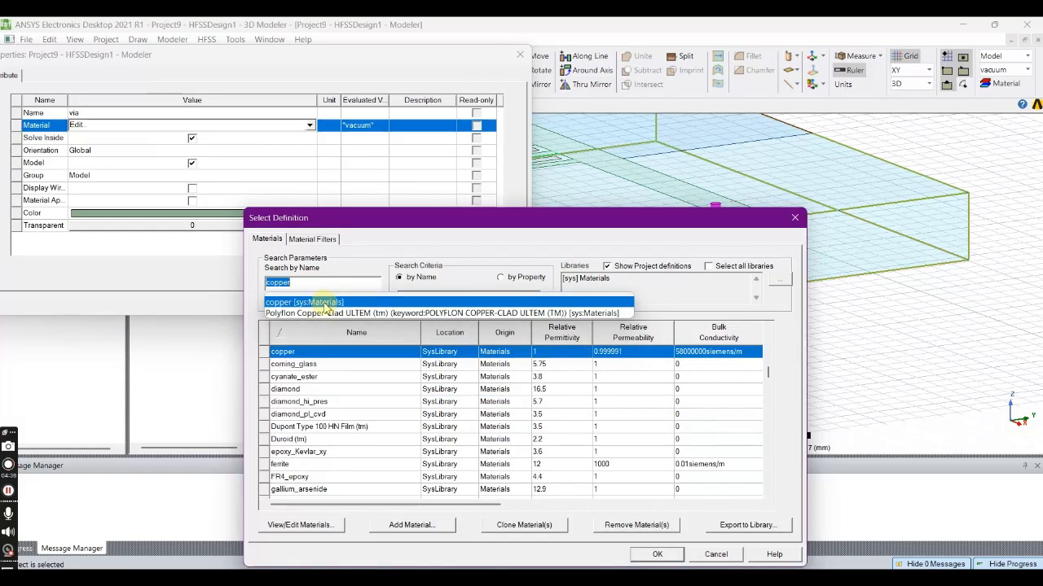
{"action": "left_click", "coordinate": [658, 554]}
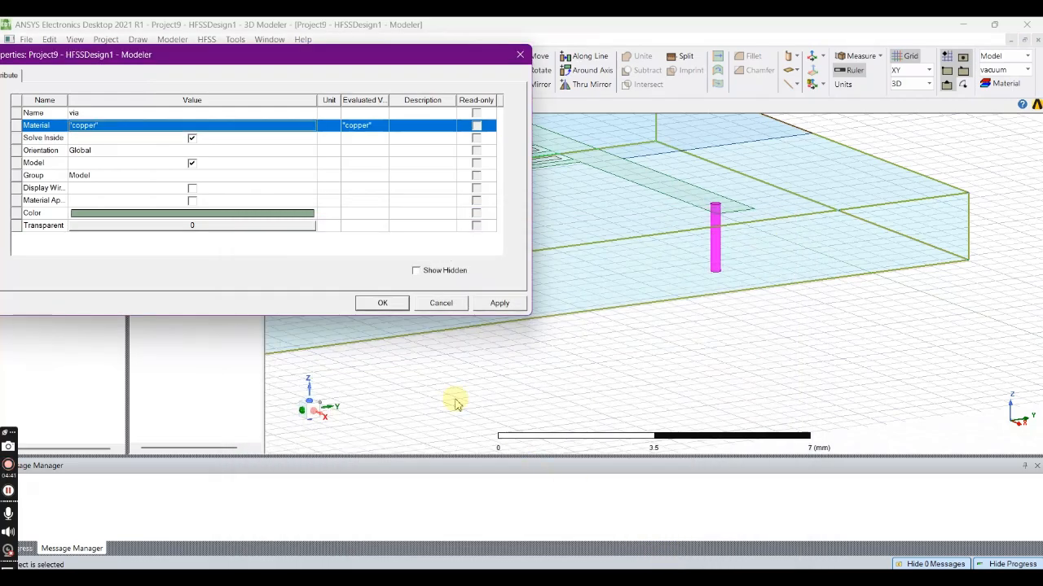
{"action": "left_click", "coordinate": [493, 303]}
{"action": "left_click", "coordinate": [396, 303]}
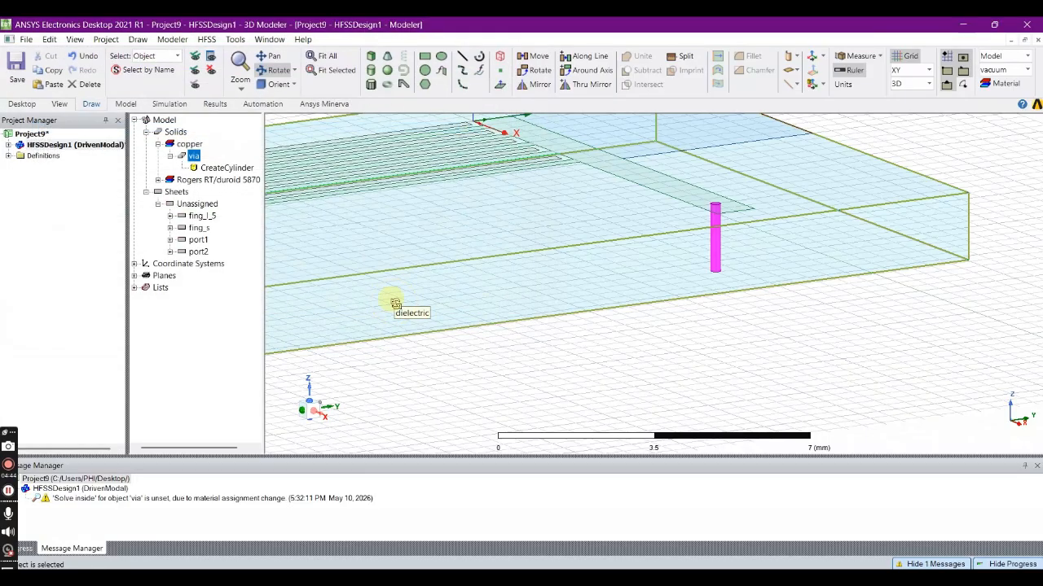
{"action": "left_click", "coordinate": [619, 380]}
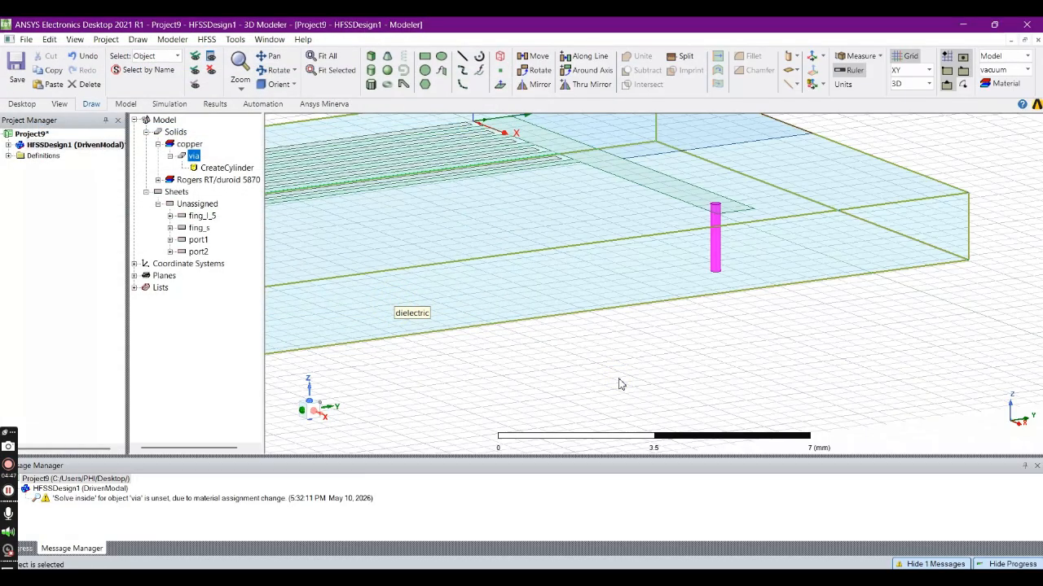
{"action": "left_click", "coordinate": [619, 384]}
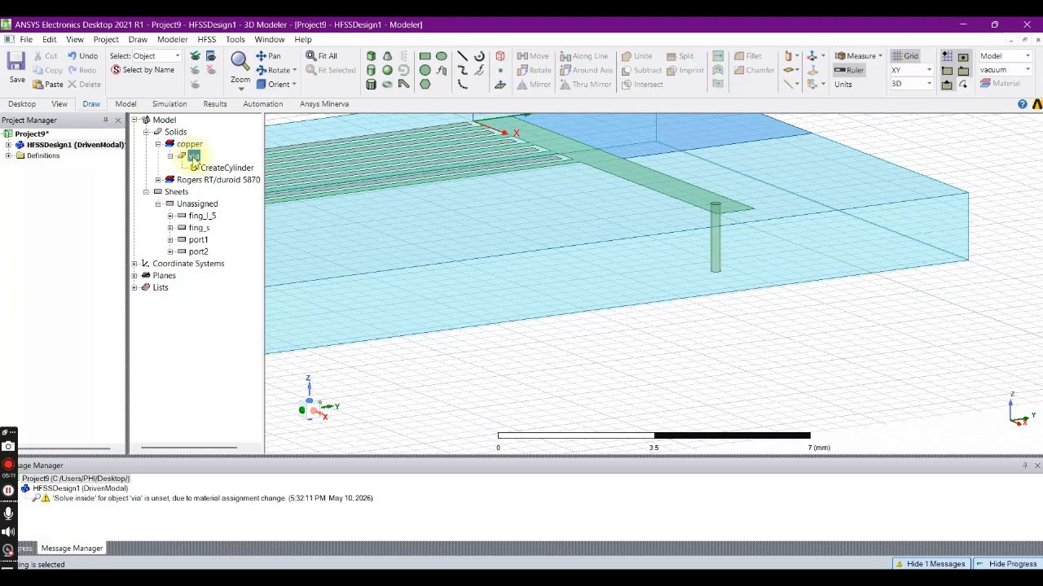
- Duplicate the via in place and subtract the duplicate from the dielectric box without keeping the tool object
{"action": "left_click", "coordinate": [193, 156]}
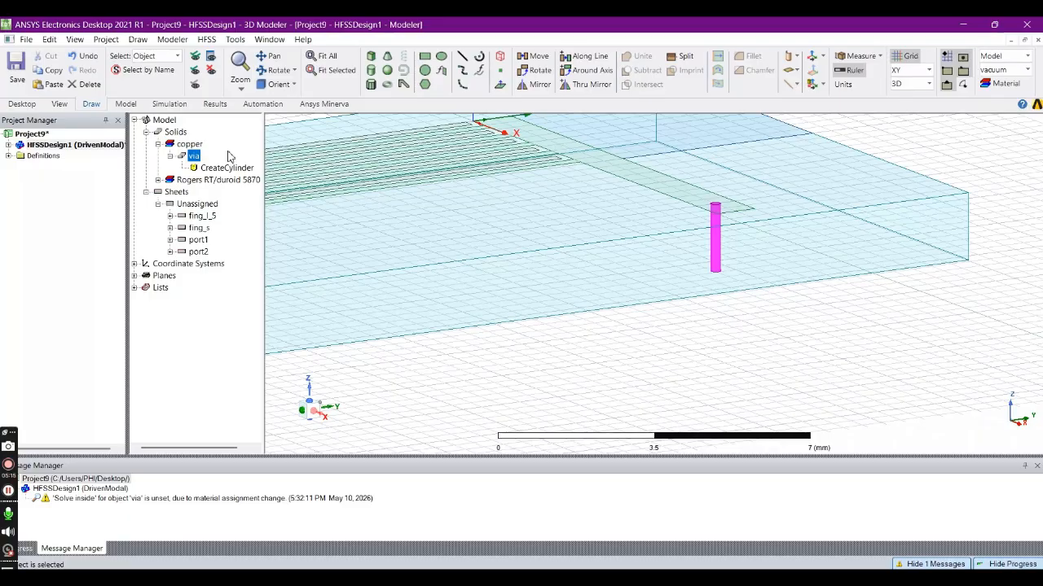
{"action": "key", "text": "ctrl+v"}
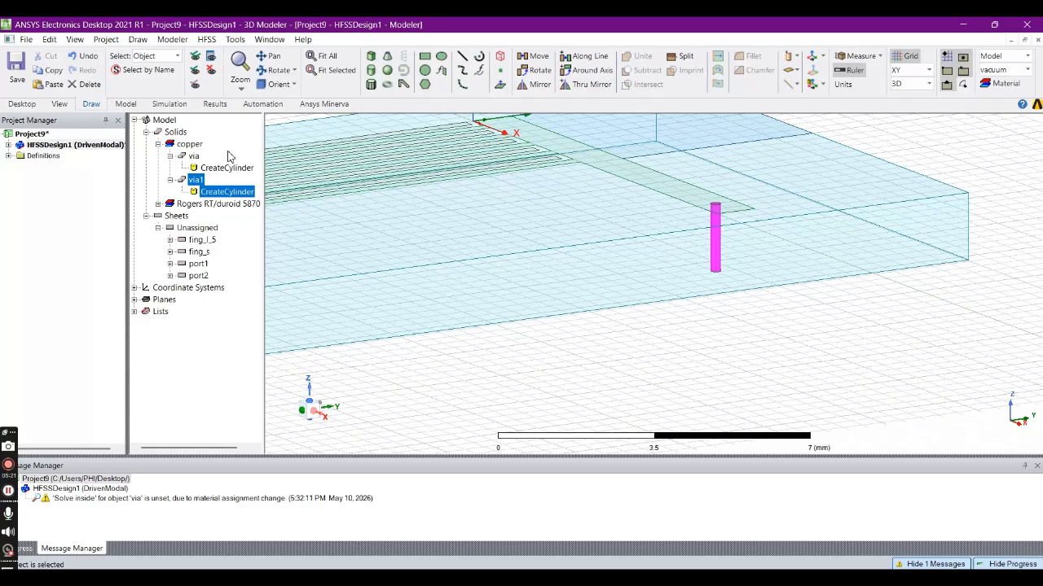
{"action": "left_click", "coordinate": [330, 250]}
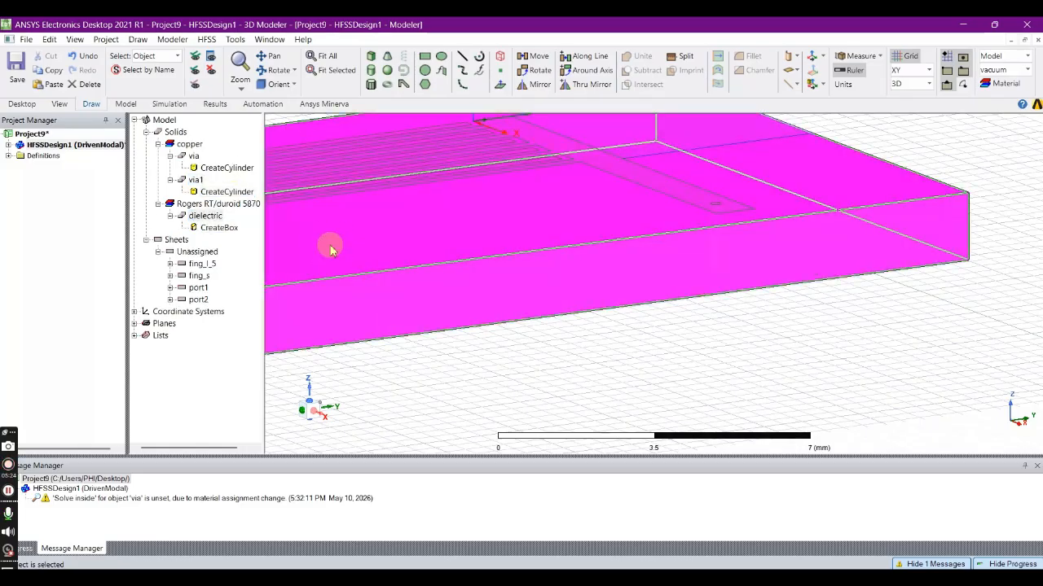
{"action": "left_click", "coordinate": [195, 180], "text": "ctrl"}
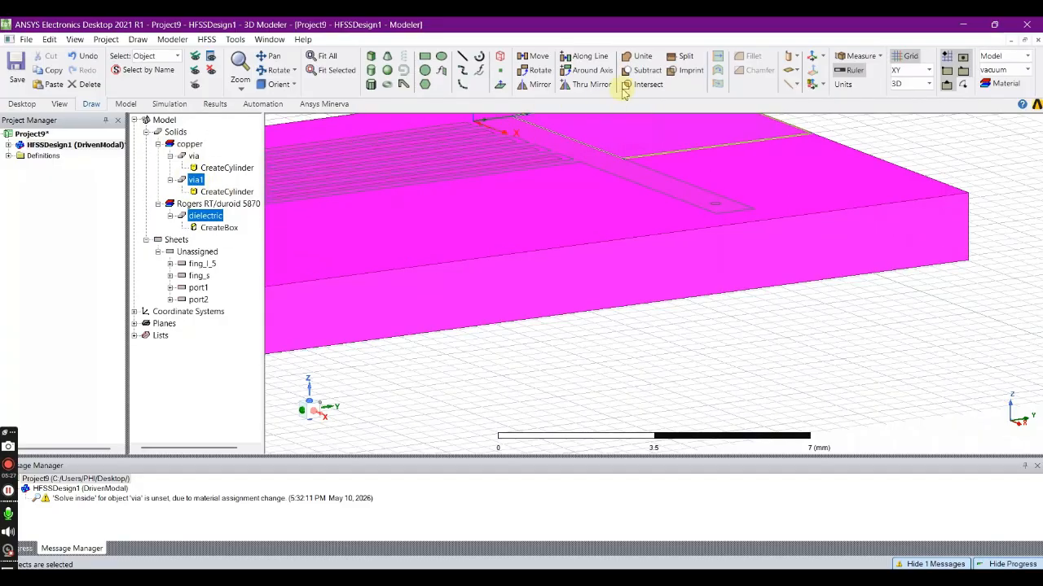
{"action": "left_click", "coordinate": [648, 70]}
{"action": "left_click", "coordinate": [470, 362]}
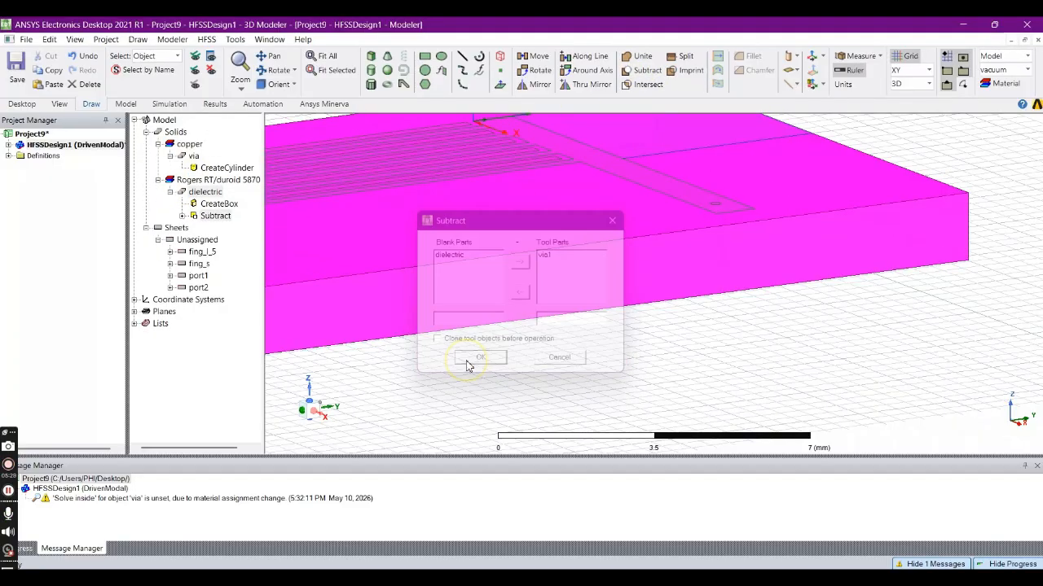
{"action": "left_click", "coordinate": [549, 369]}
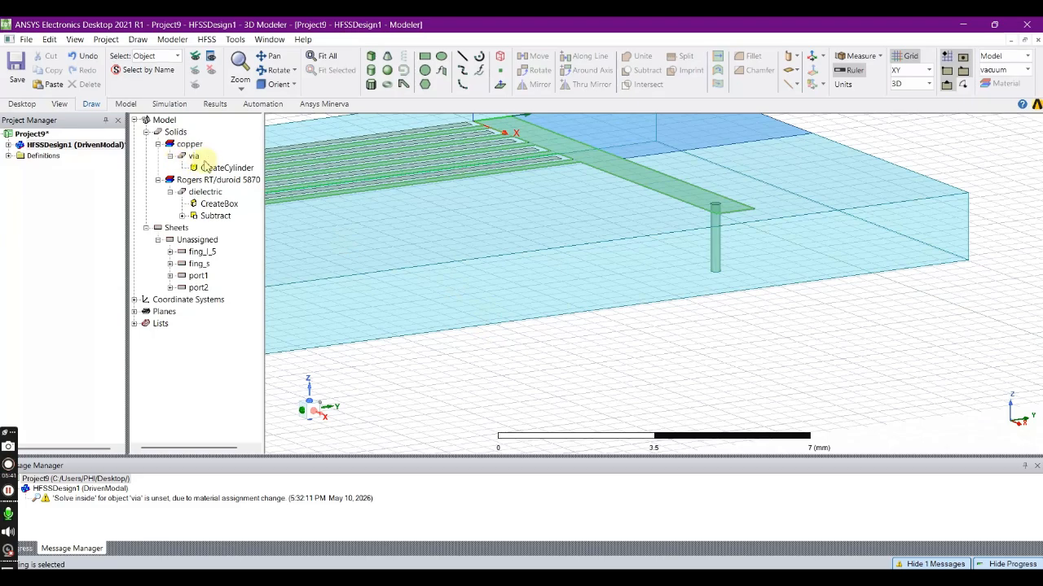
- Draw a 14 by 21.7 mm rectangle at -2, -15.7, -1.57 mm covering the underside of the dielectric box
{"action": "scroll", "coordinate": [625, 244], "scroll_direction": "down", "scroll_amount": 2}
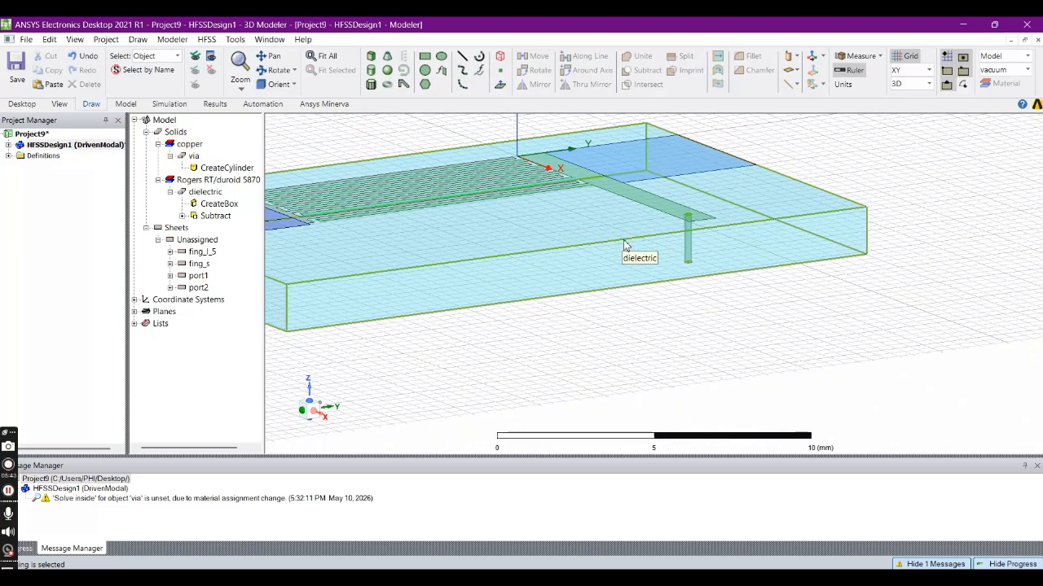
{"action": "left_click", "coordinate": [171, 156]}
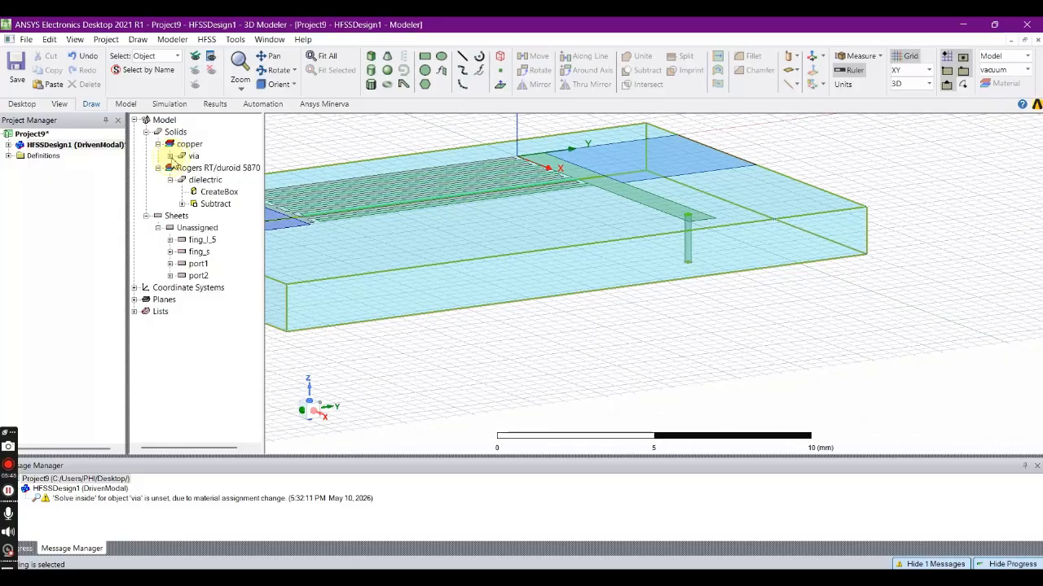
{"action": "scroll", "coordinate": [358, 122], "scroll_direction": "down", "scroll_amount": 3}
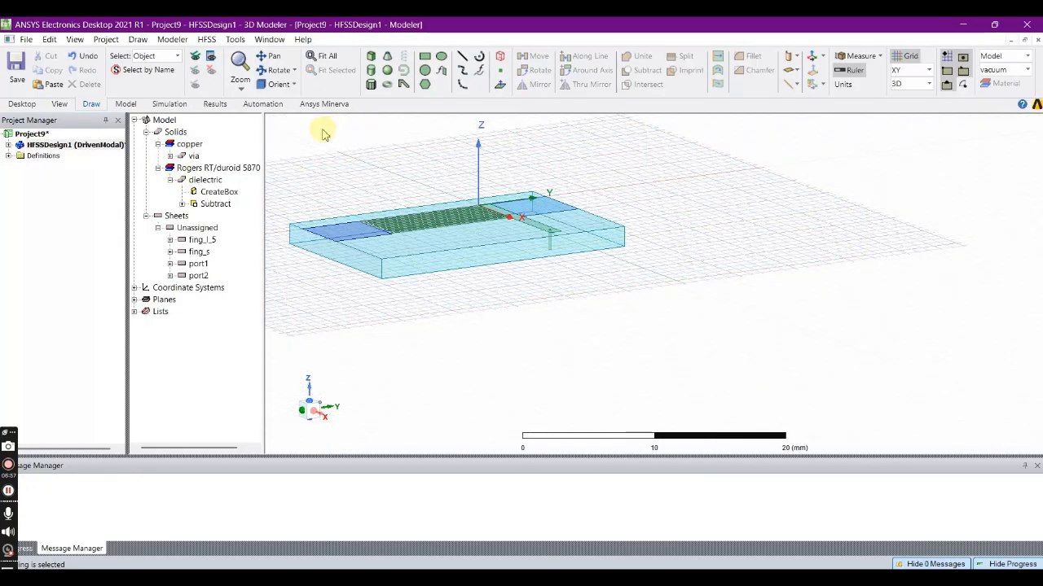
{"action": "left_click", "coordinate": [425, 58]}
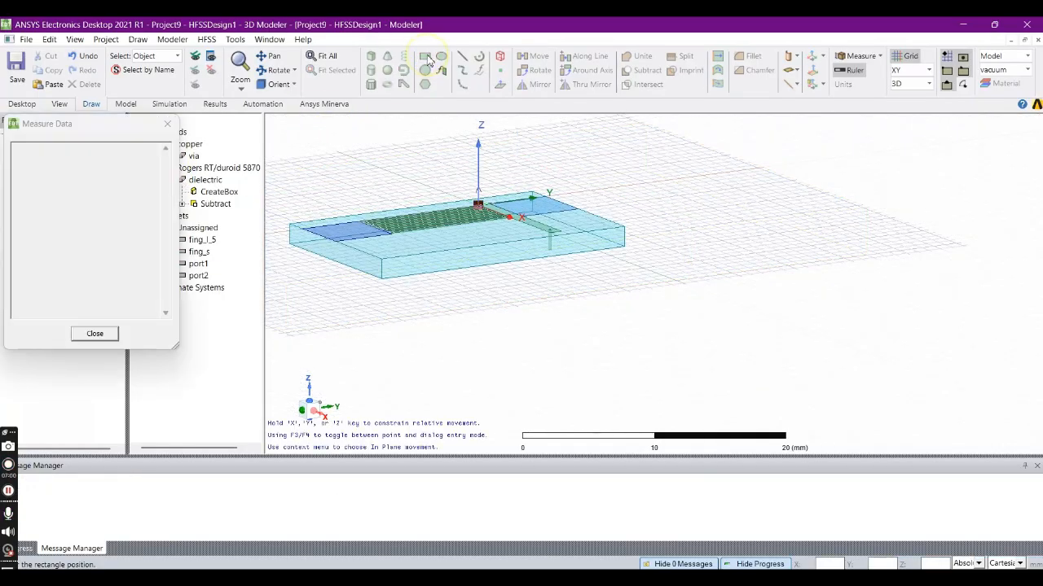
{"action": "left_click", "coordinate": [291, 242]}
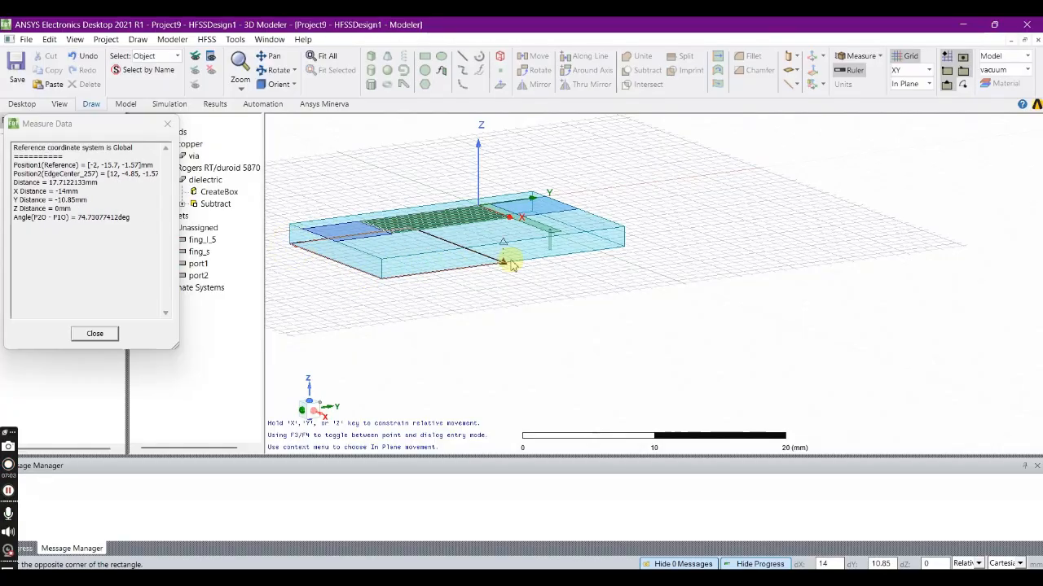
{"action": "left_click", "coordinate": [622, 247]}
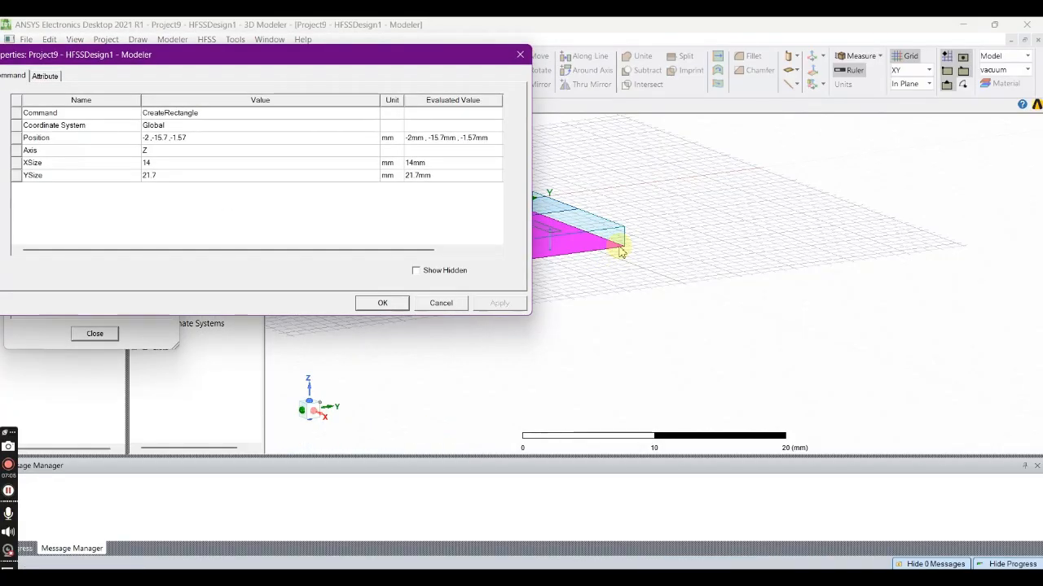
{"action": "left_click", "coordinate": [380, 303]}
- Rename the rectangle on the dielectric's underside as gnd
{"action": "double_click", "coordinate": [198, 282]}
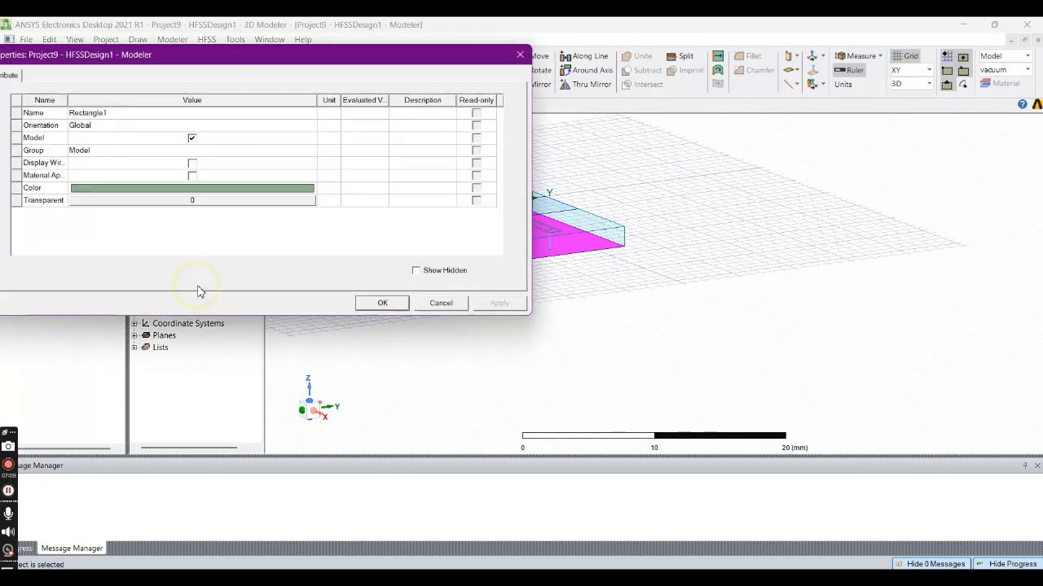
{"action": "left_click", "coordinate": [138, 114]}
{"action": "type", "text": "s"}
{"action": "type", "text": "nd"}
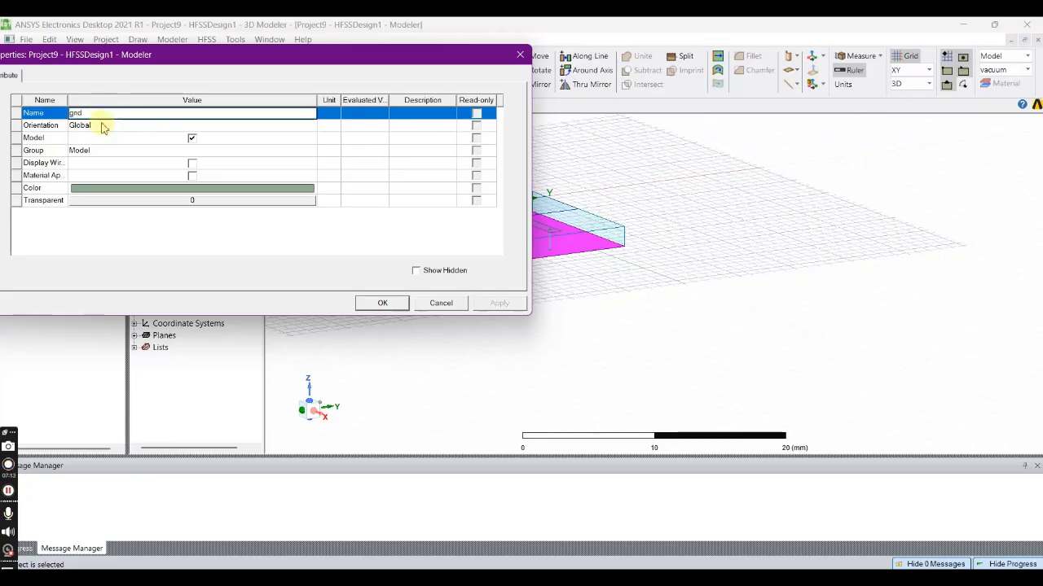
- Give the gnd sheet a blue color and a transparency of 0.6, and confirm the attributes
{"action": "left_click", "coordinate": [155, 235]}
{"action": "left_click", "coordinate": [188, 193]}
{"action": "left_click", "coordinate": [344, 112]}
{"action": "left_click", "coordinate": [128, 271]}
{"action": "left_click", "coordinate": [172, 202]}
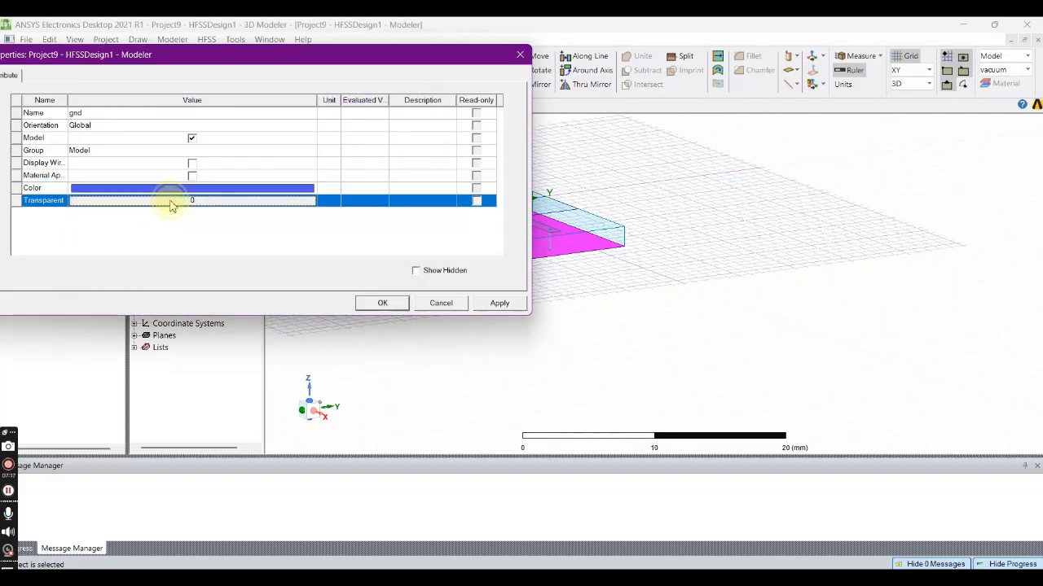
{"action": "left_click_drag", "start_coordinate": [169, 176], "coordinate": [250, 178]}
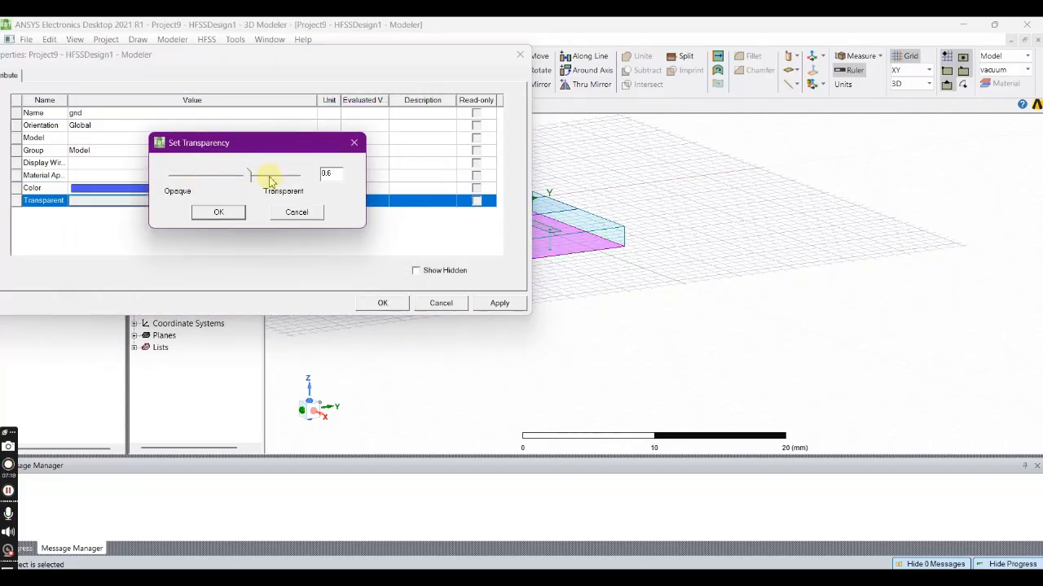
{"action": "left_click", "coordinate": [220, 213]}
{"action": "left_click", "coordinate": [493, 303]}
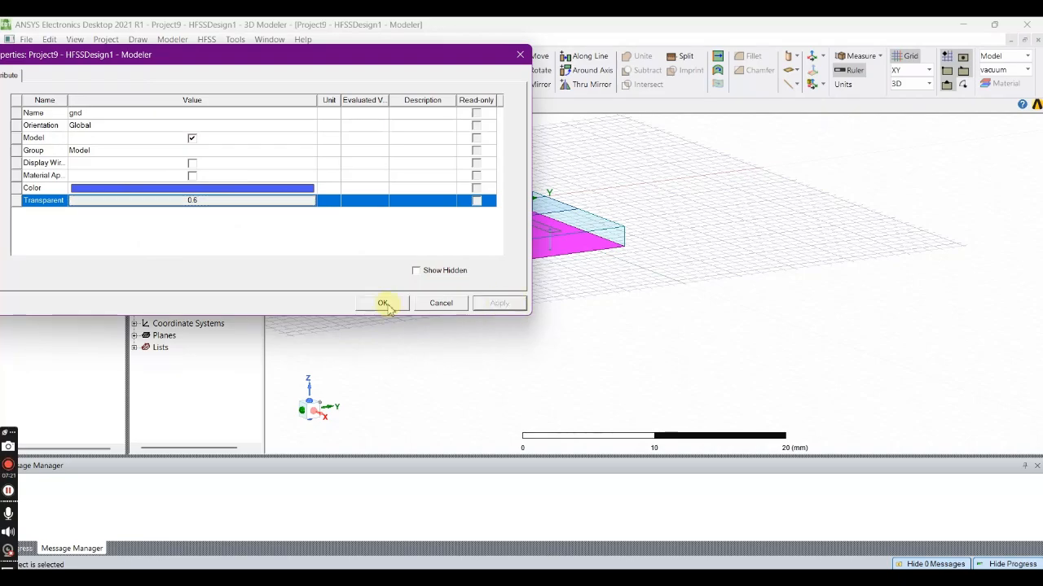
{"action": "left_click", "coordinate": [383, 303]}
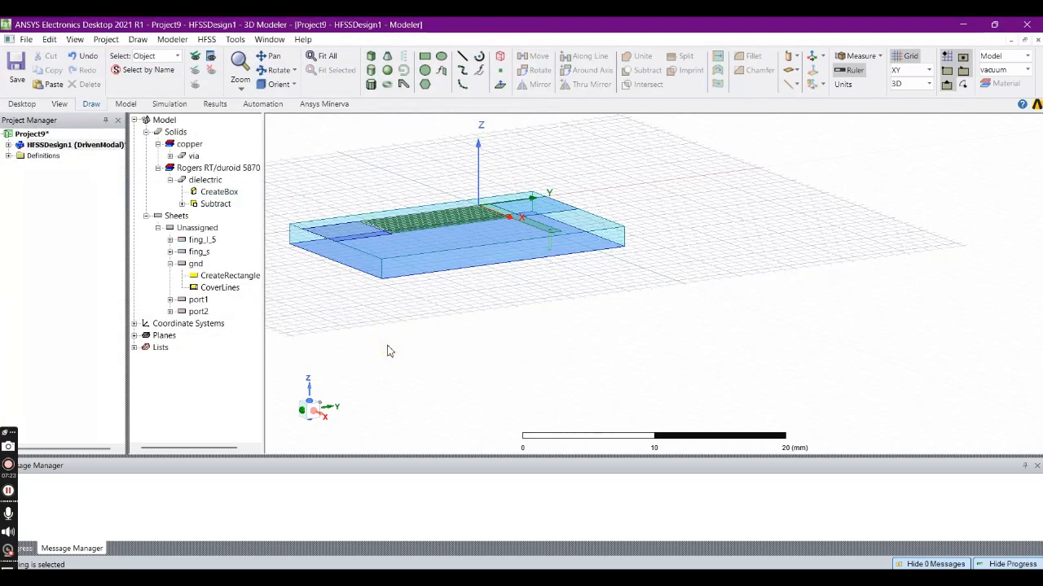
{"action": "left_click", "coordinate": [171, 264]}
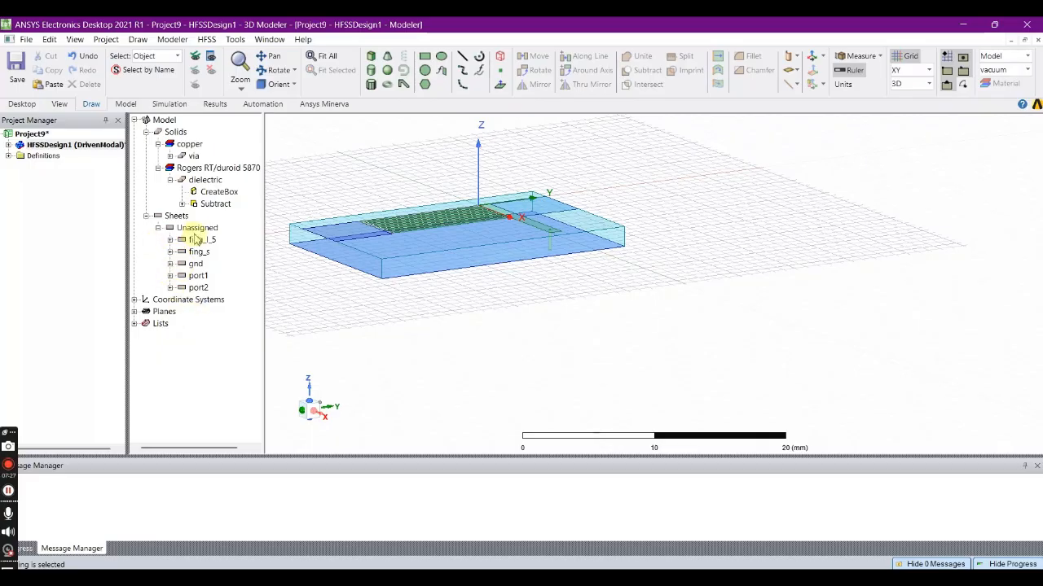
{"action": "left_click", "coordinate": [198, 276]}
{"action": "left_click", "coordinate": [199, 288]}
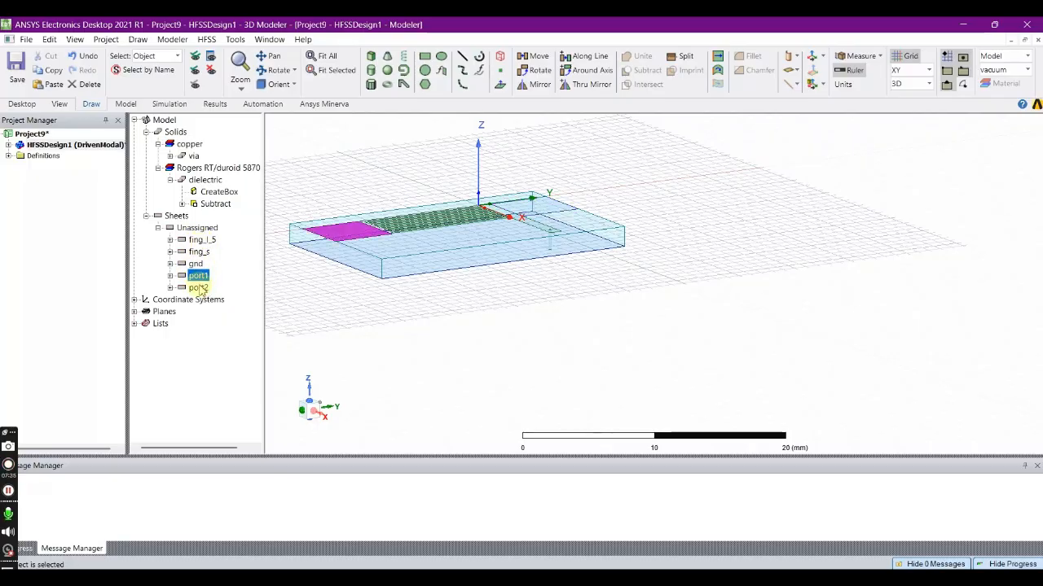
{"action": "left_click", "coordinate": [198, 277]}
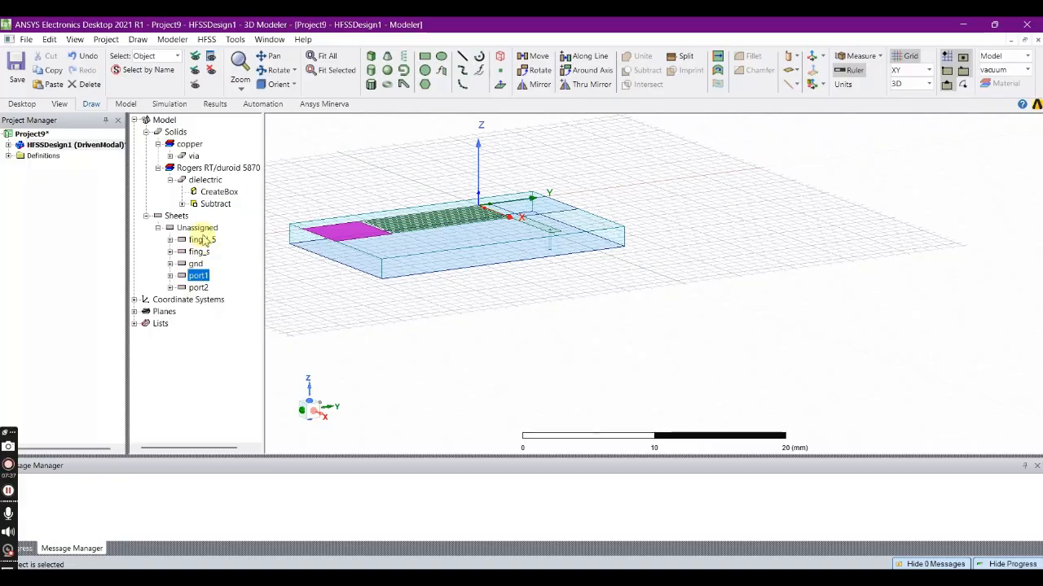
- Assign a finite conductivity boundary to the fing_l_5 finger sheet, using copper as its material
{"action": "left_click", "coordinate": [201, 239]}
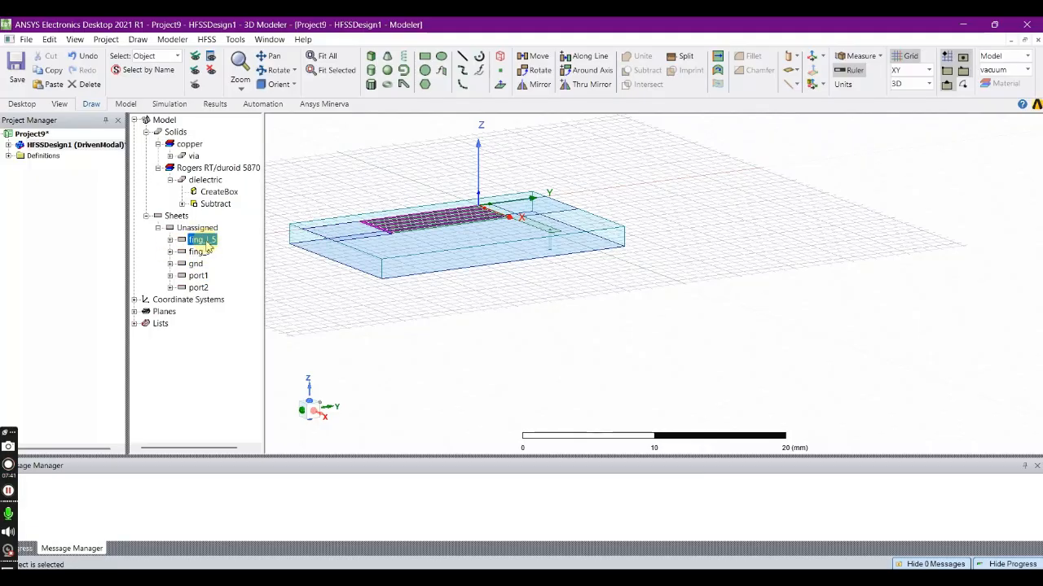
{"action": "left_click", "coordinate": [274, 70]}
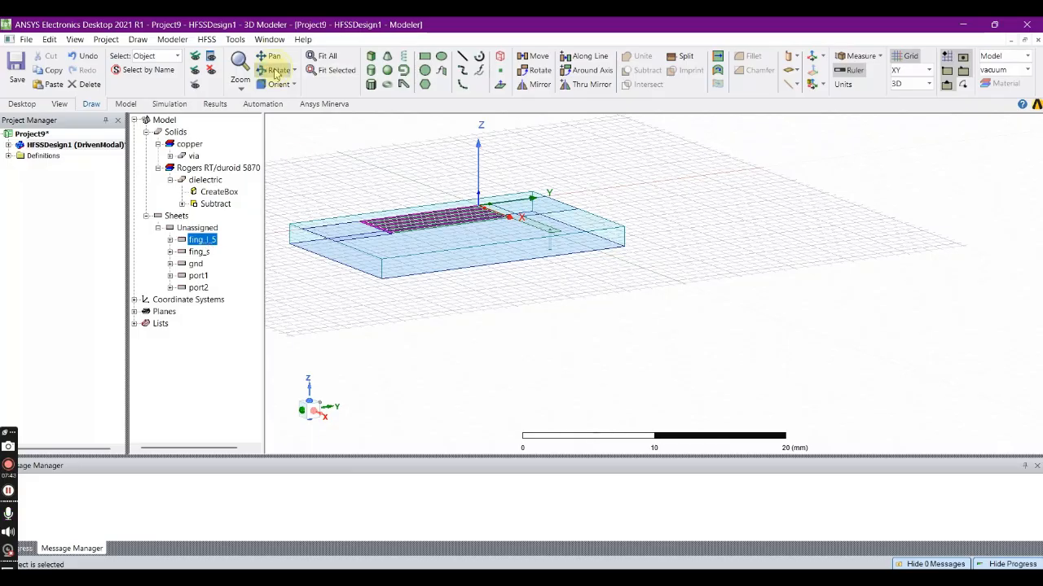
{"action": "left_click_drag", "start_coordinate": [458, 123], "coordinate": [459, 133]}
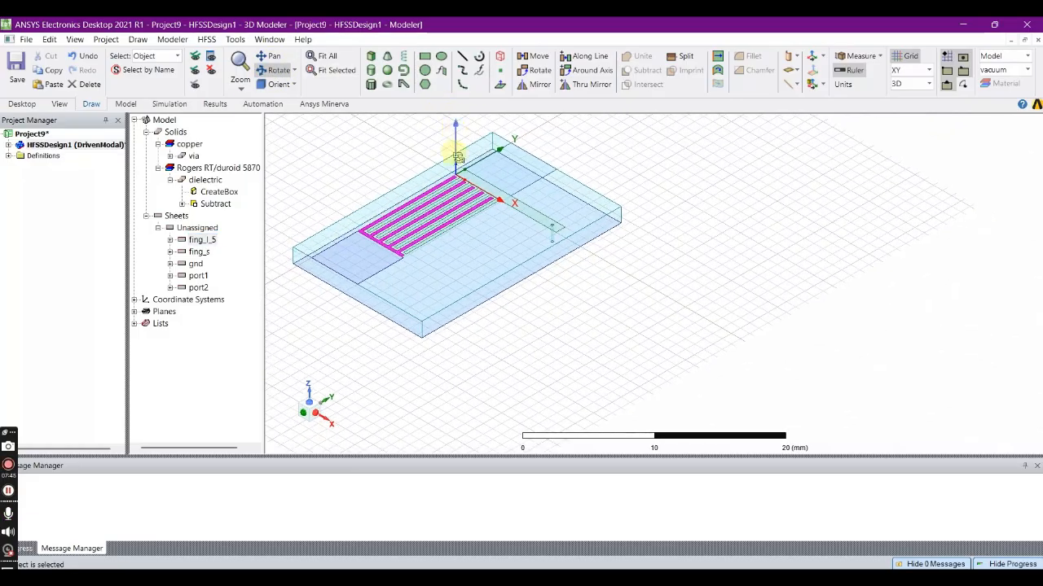
{"action": "right_click", "coordinate": [405, 215]}
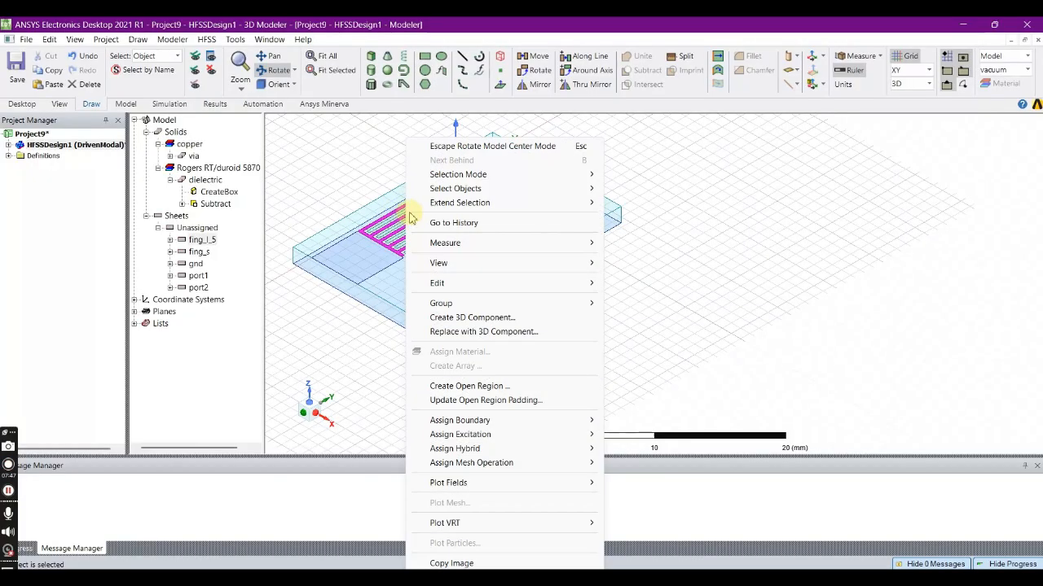
{"action": "mouse_move", "coordinate": [509, 423]}
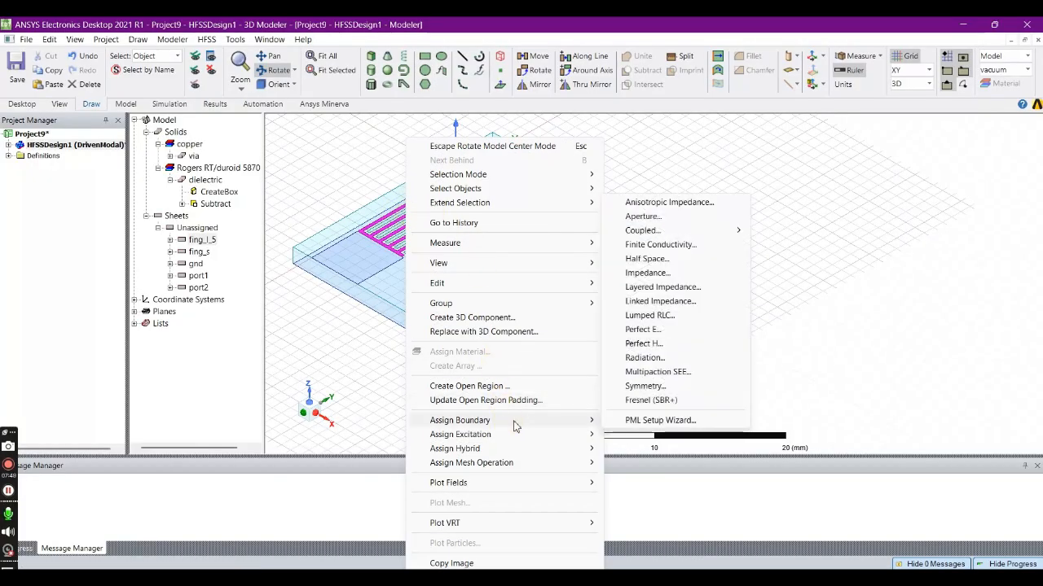
{"action": "left_click", "coordinate": [680, 245]}
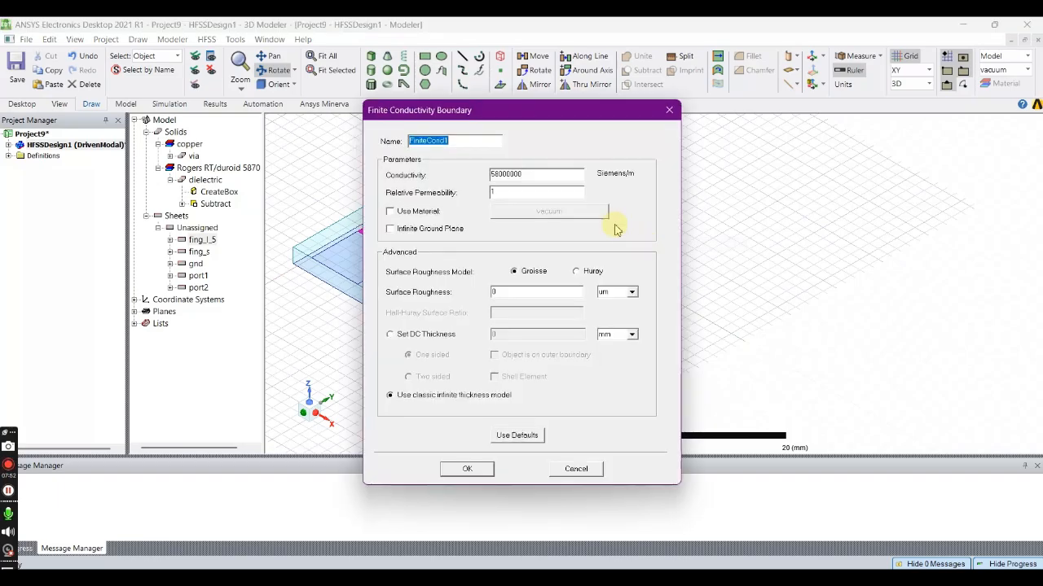
{"action": "left_click", "coordinate": [389, 211]}
{"action": "left_click", "coordinate": [510, 217]}
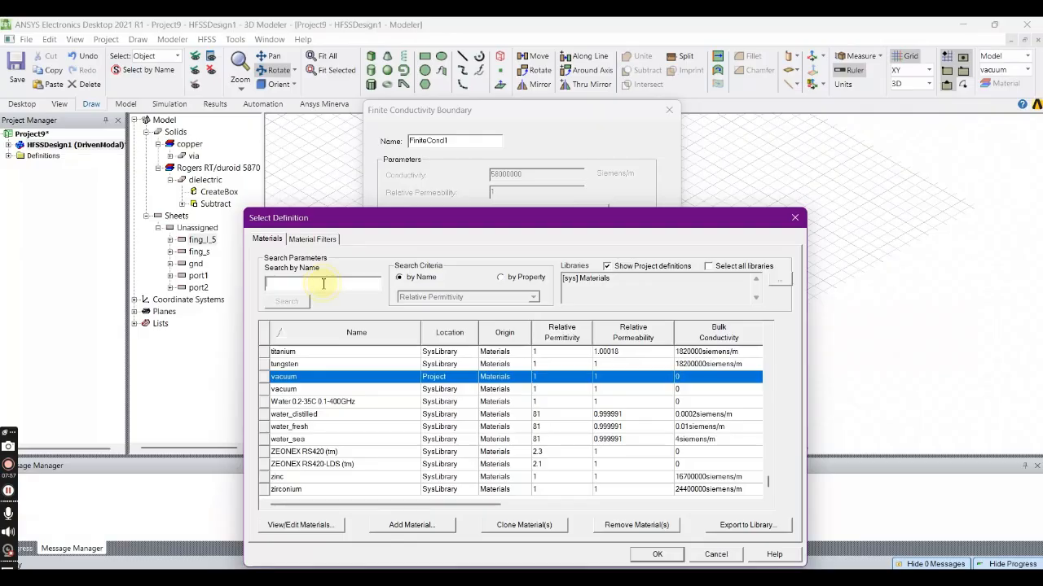
{"action": "type", "text": "copper"}
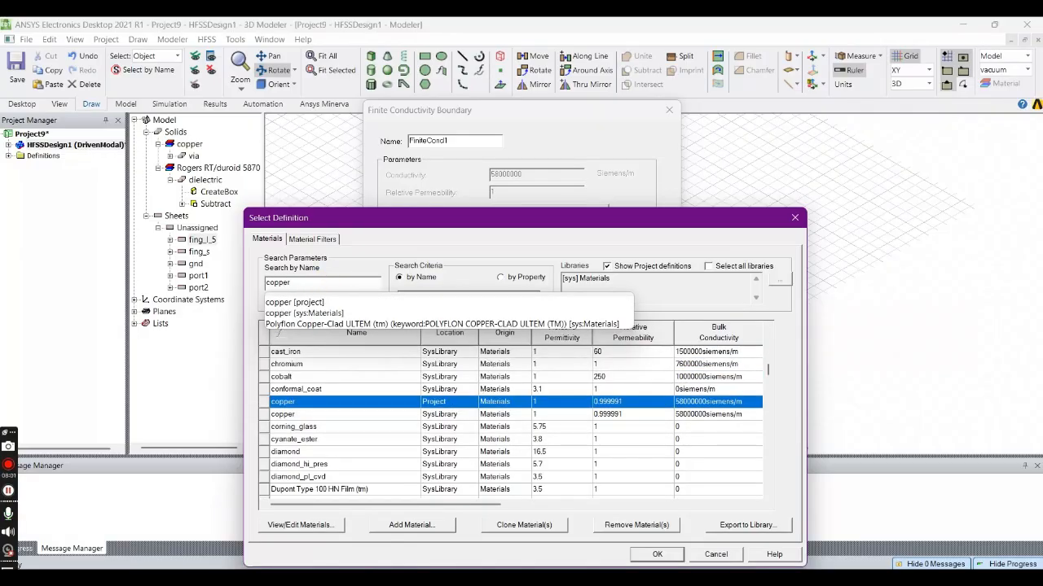
{"action": "left_click", "coordinate": [317, 304]}
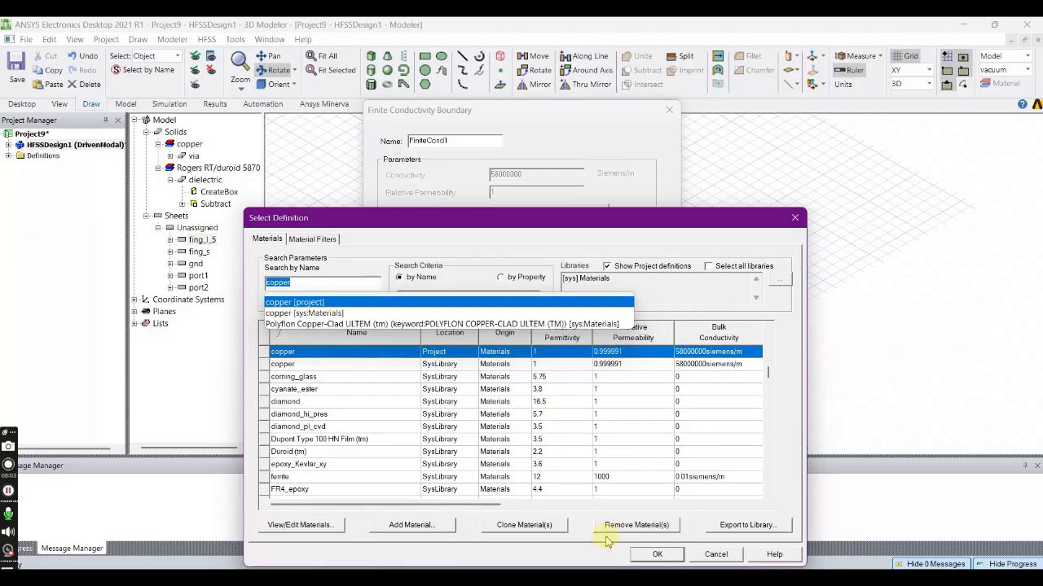
{"action": "left_click", "coordinate": [657, 555]}
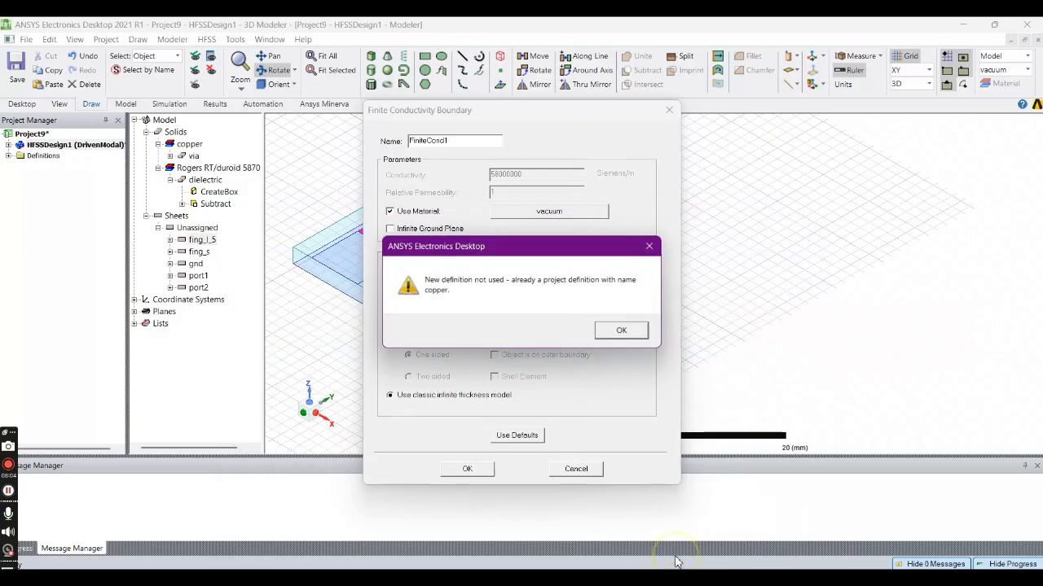
{"action": "left_click", "coordinate": [625, 330]}
{"action": "left_click", "coordinate": [468, 468]}
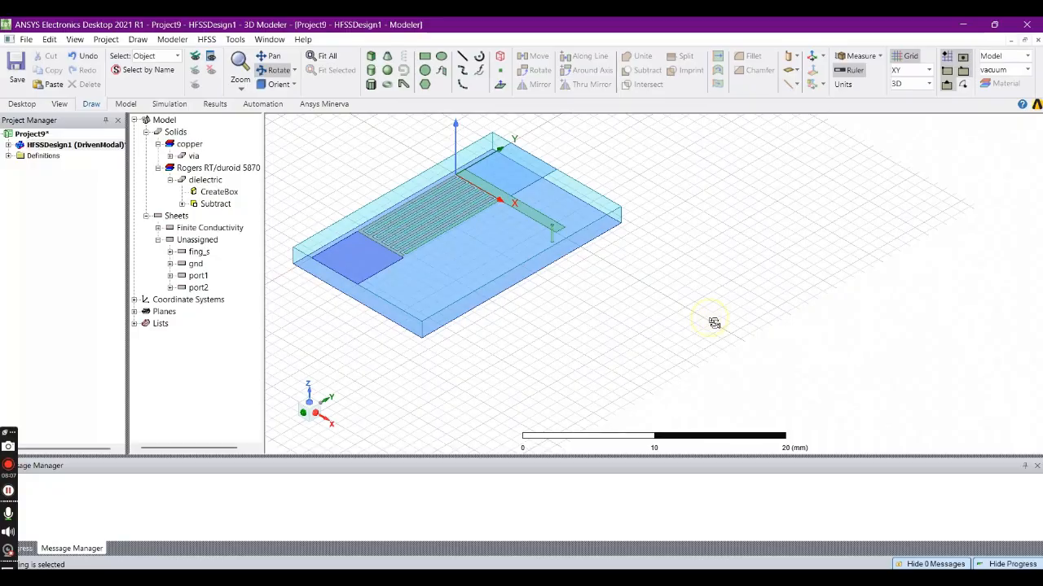
- Assign a finite conductivity boundary with copper as the material to the fing_s sheet
{"action": "left_click", "coordinate": [197, 253]}
{"action": "right_click", "coordinate": [195, 257]}
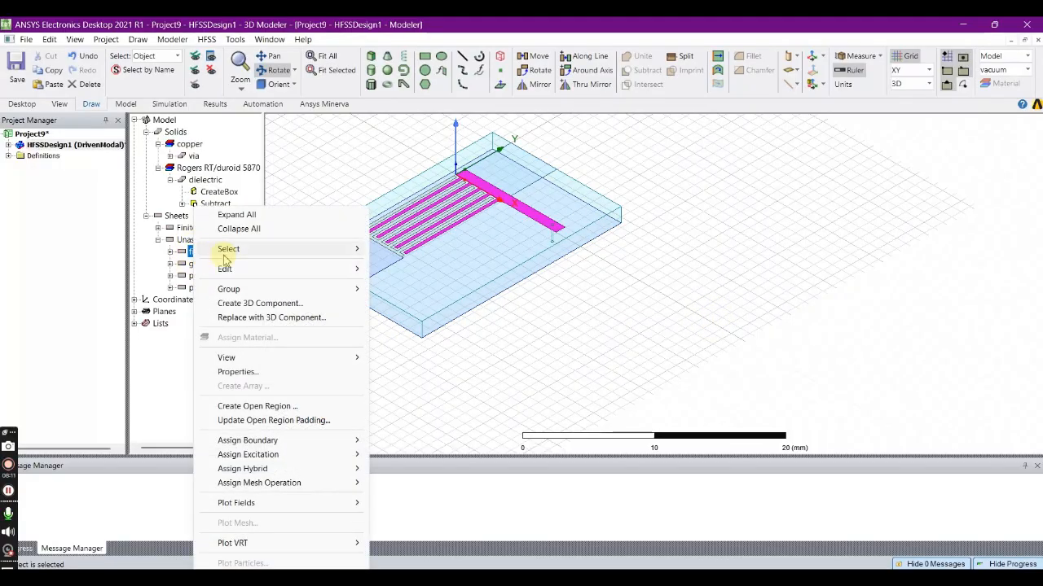
{"action": "mouse_move", "coordinate": [275, 440]}
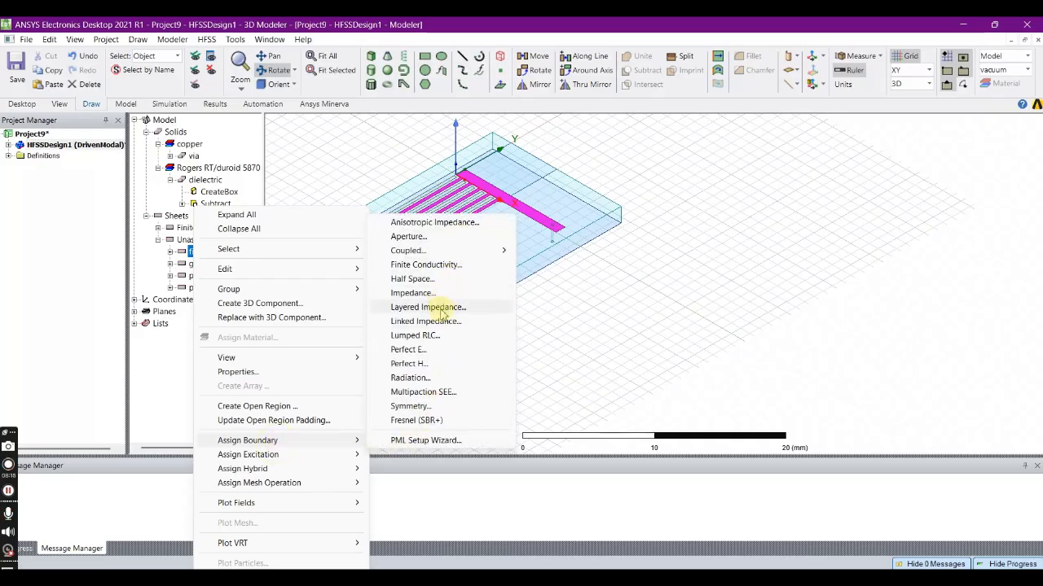
{"action": "left_click", "coordinate": [436, 266]}
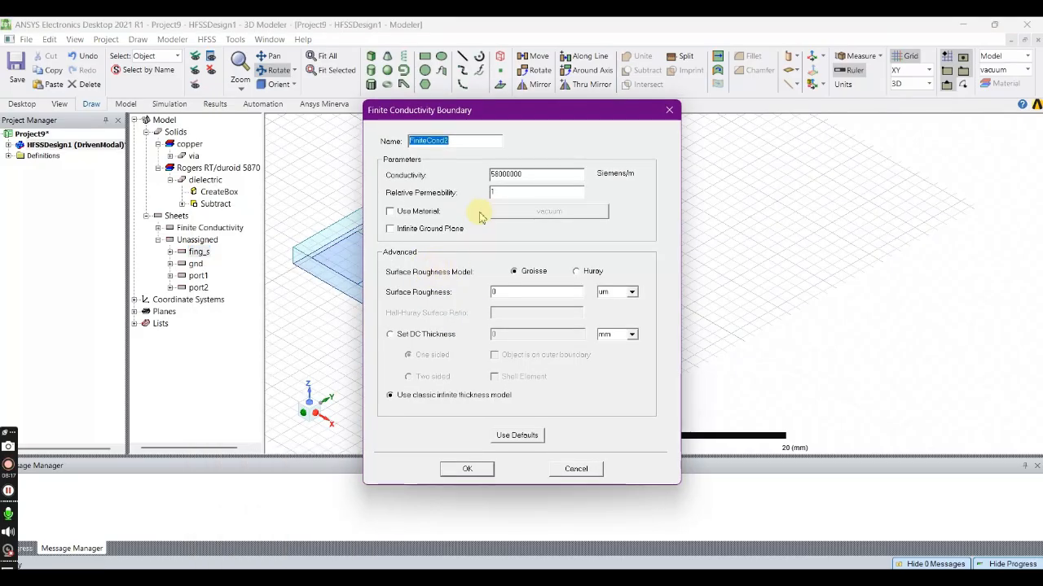
{"action": "left_click", "coordinate": [390, 212]}
{"action": "left_click", "coordinate": [525, 214]}
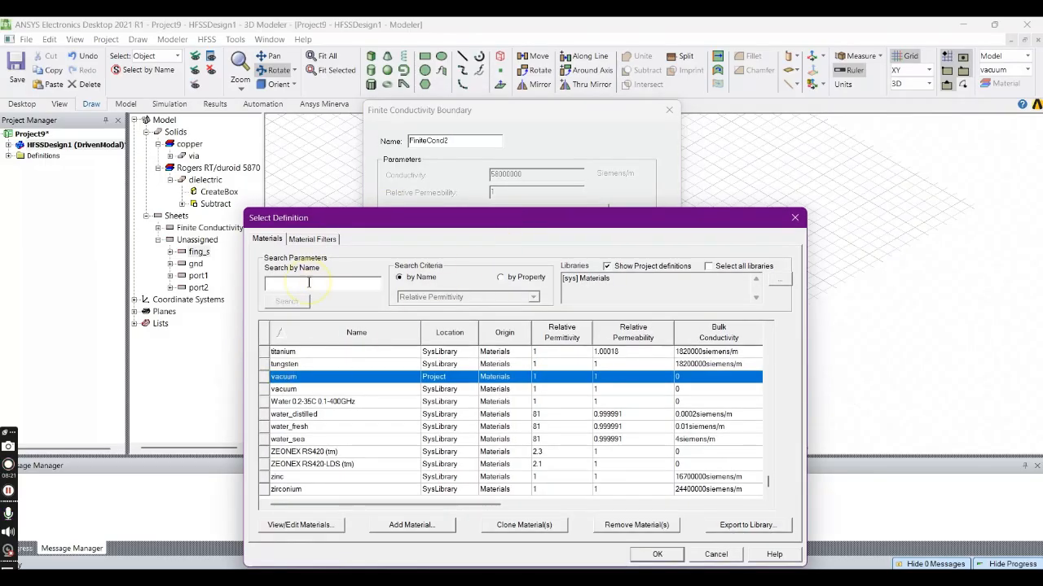
{"action": "type", "text": "copper"}
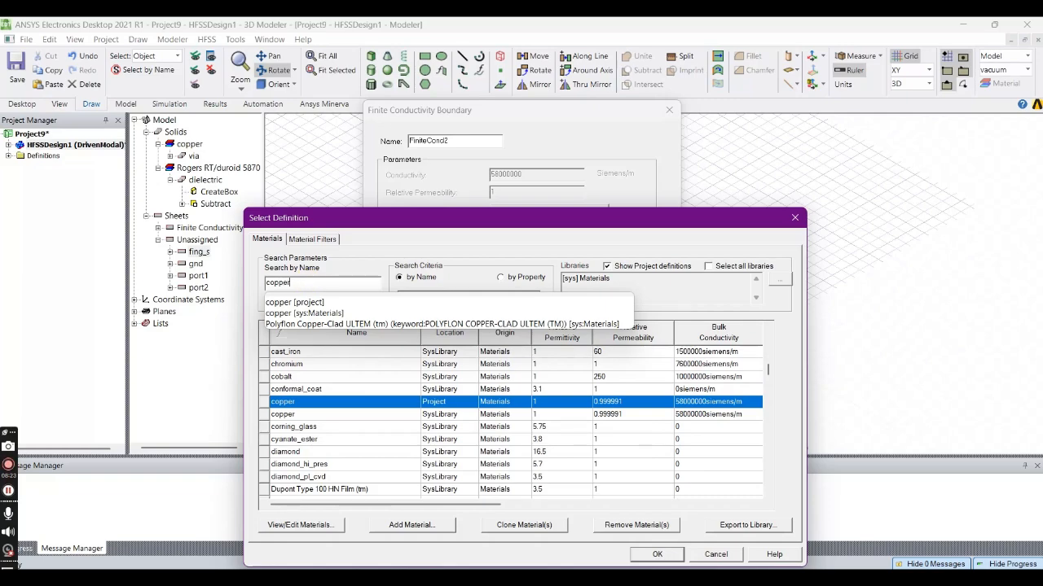
{"action": "double_click", "coordinate": [297, 405]}
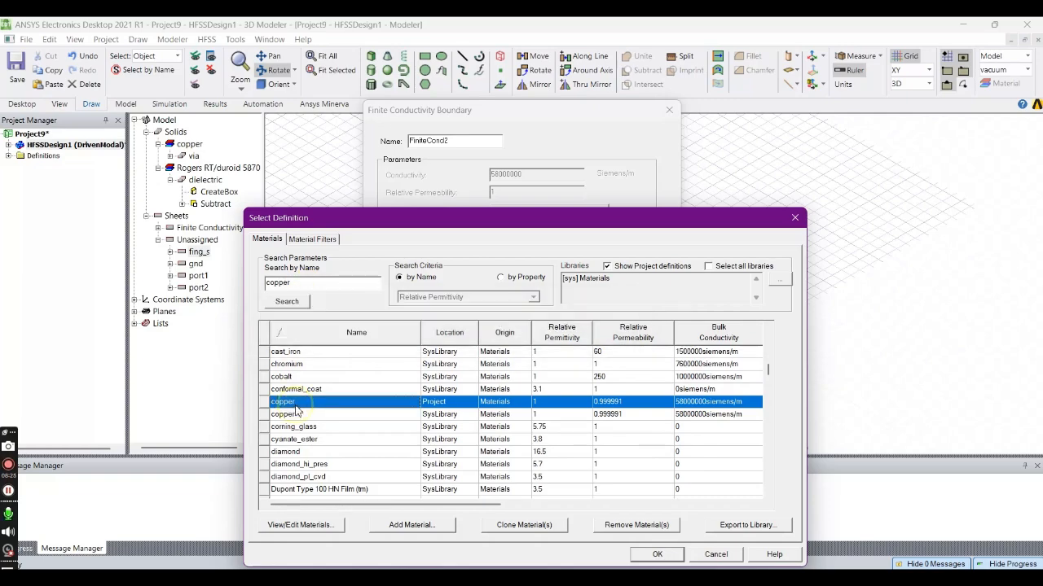
{"action": "left_click", "coordinate": [622, 332]}
{"action": "left_click", "coordinate": [467, 468]}
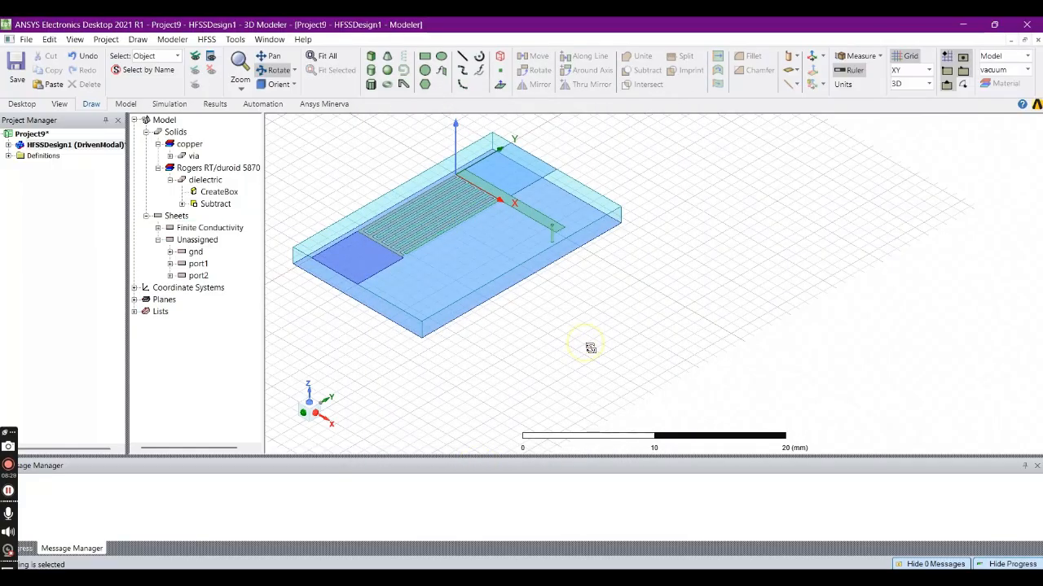
- Give the gnd sheet a finite conductivity boundary that uses copper as its material
{"action": "left_click", "coordinate": [196, 252]}
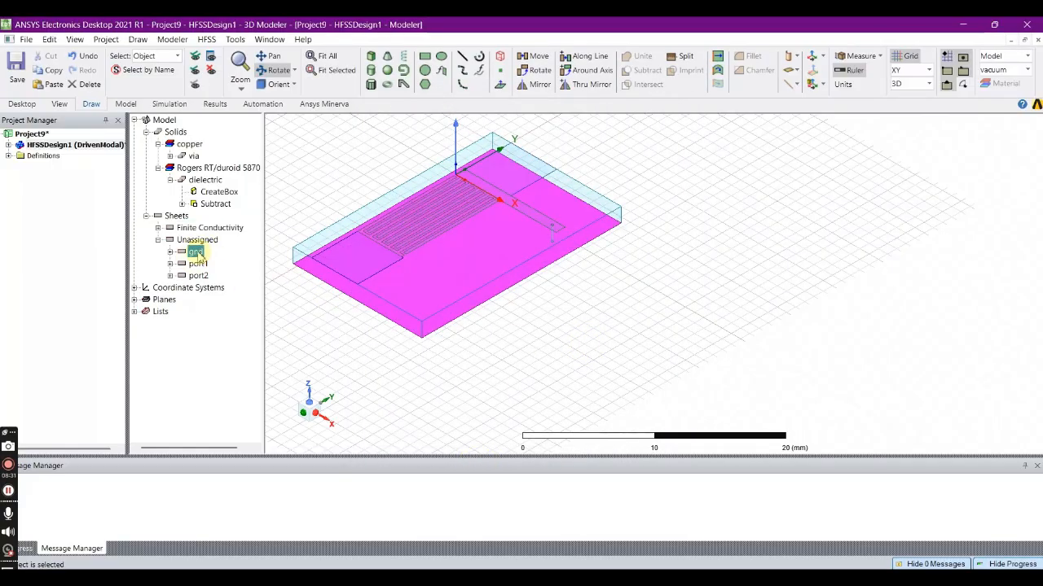
{"action": "right_click", "coordinate": [196, 252]}
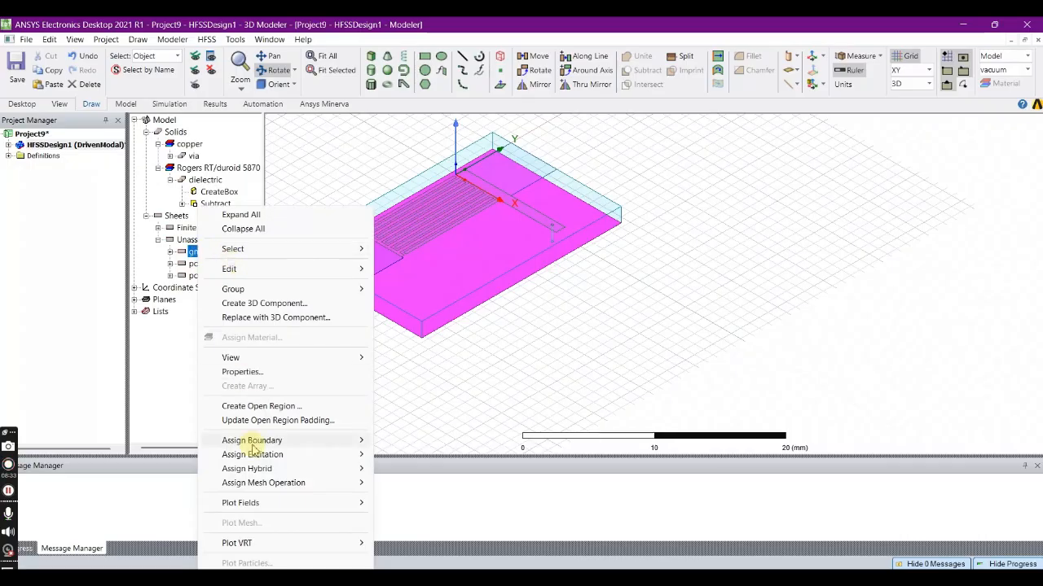
{"action": "mouse_move", "coordinate": [294, 440]}
{"action": "left_click", "coordinate": [441, 265]}
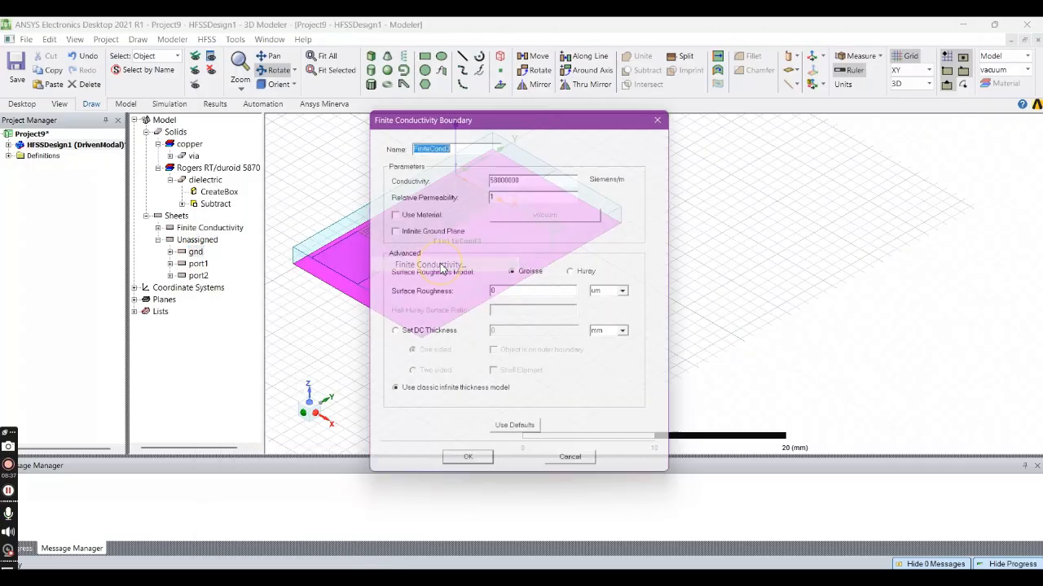
{"action": "left_click", "coordinate": [391, 211]}
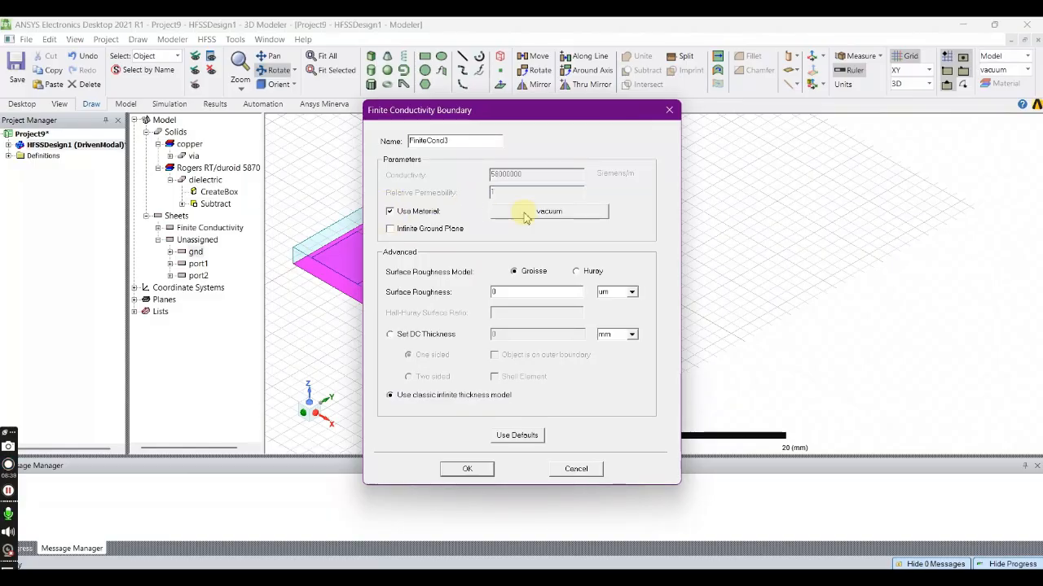
{"action": "left_click", "coordinate": [549, 211]}
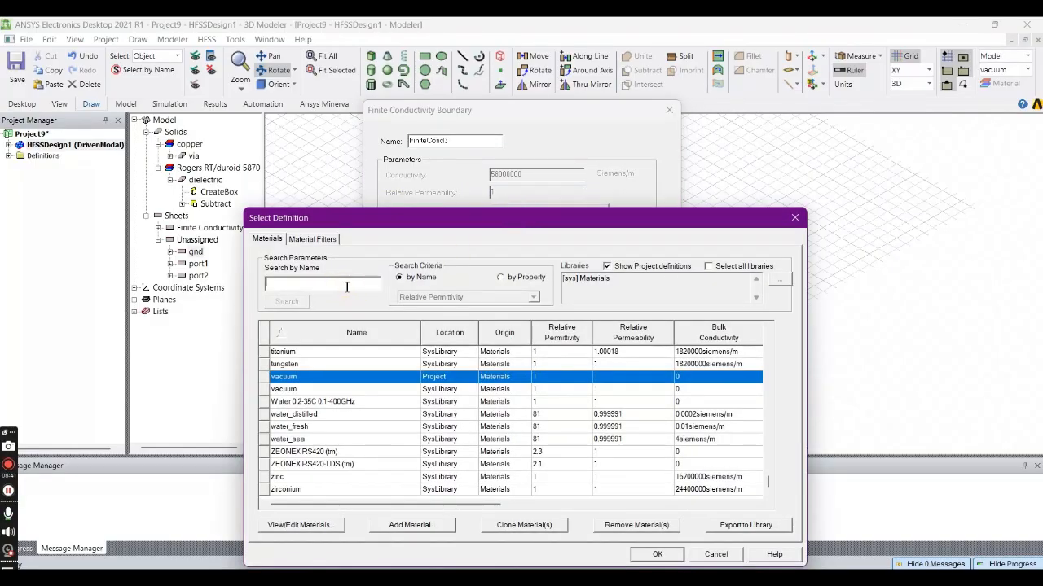
{"action": "type", "text": "copper"}
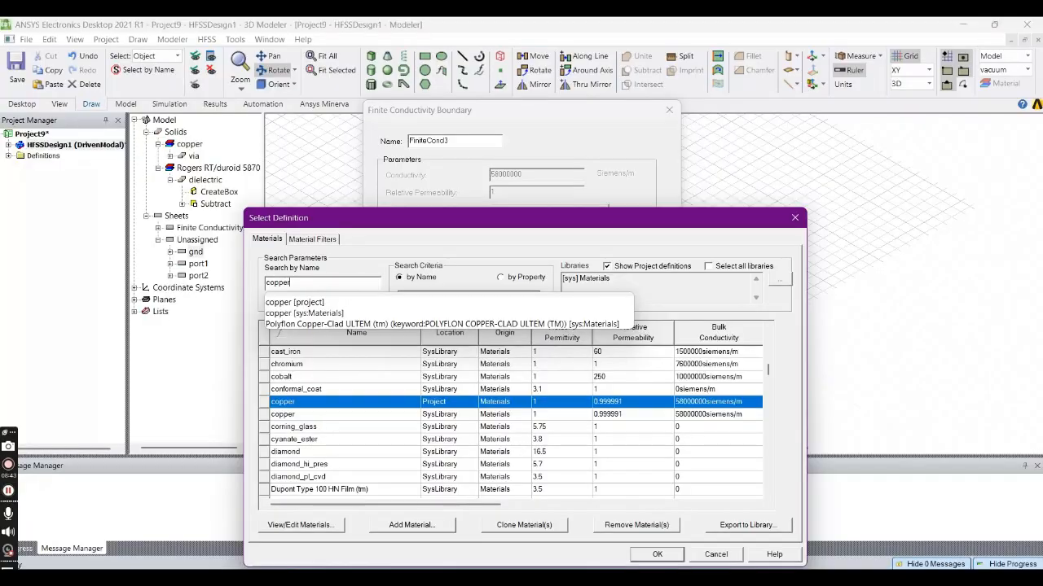
{"action": "key", "text": "Return"}
{"action": "key", "text": "Return"}
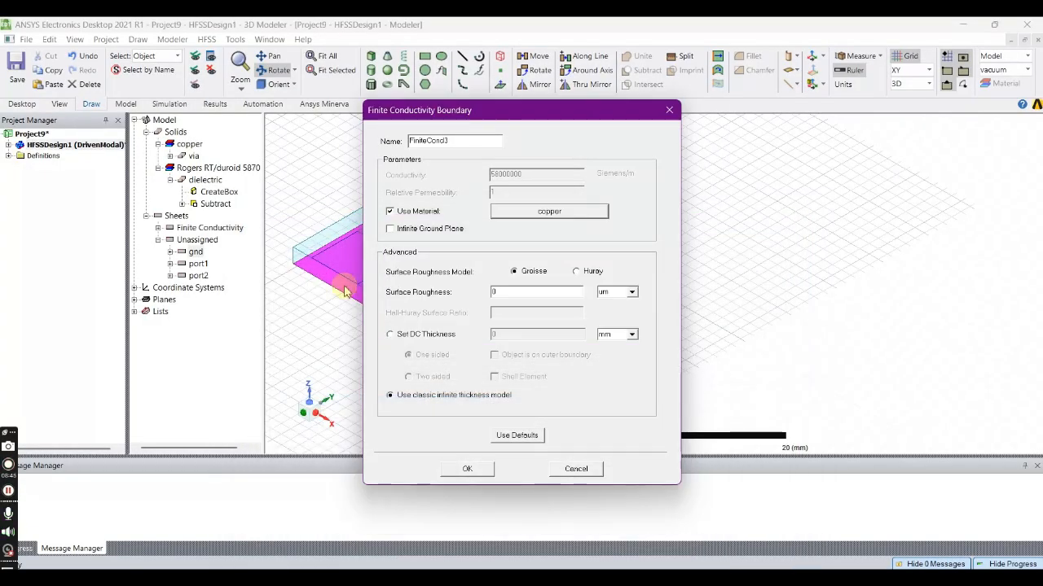
{"action": "left_click", "coordinate": [467, 470]}
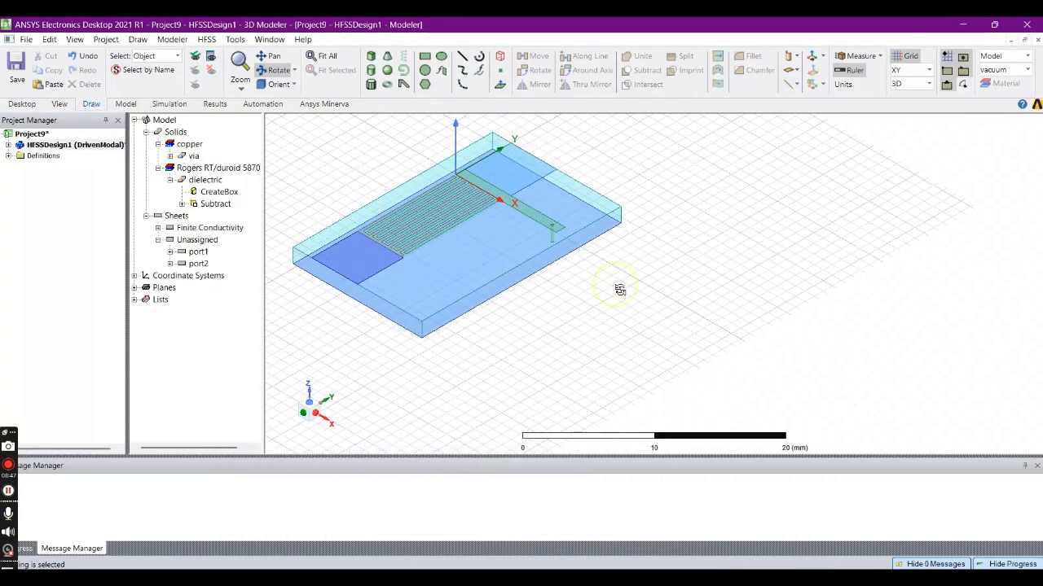
- Assign one finite conductivity boundary with copper as the material to both the port1 and port2 sheets
{"action": "left_click", "coordinate": [198, 252]}
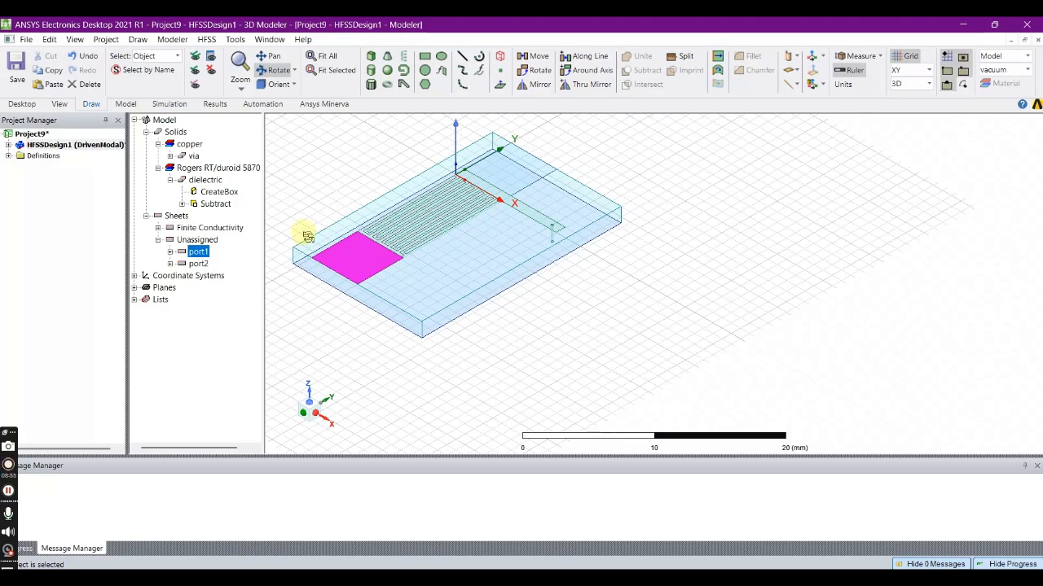
{"action": "left_click", "coordinate": [198, 263], "text": "ctrl"}
{"action": "right_click", "coordinate": [196, 266]}
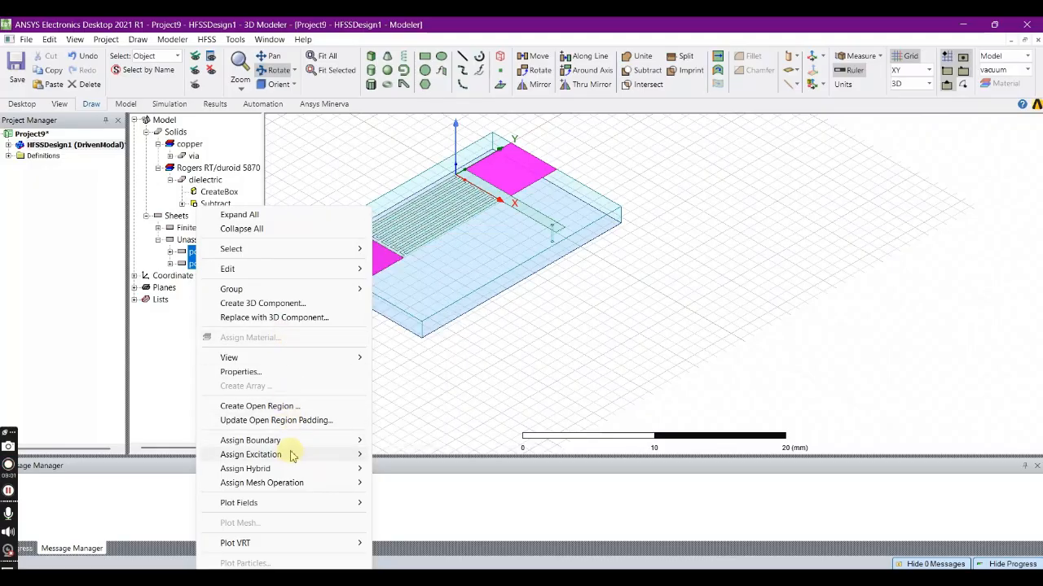
{"action": "mouse_move", "coordinate": [293, 440]}
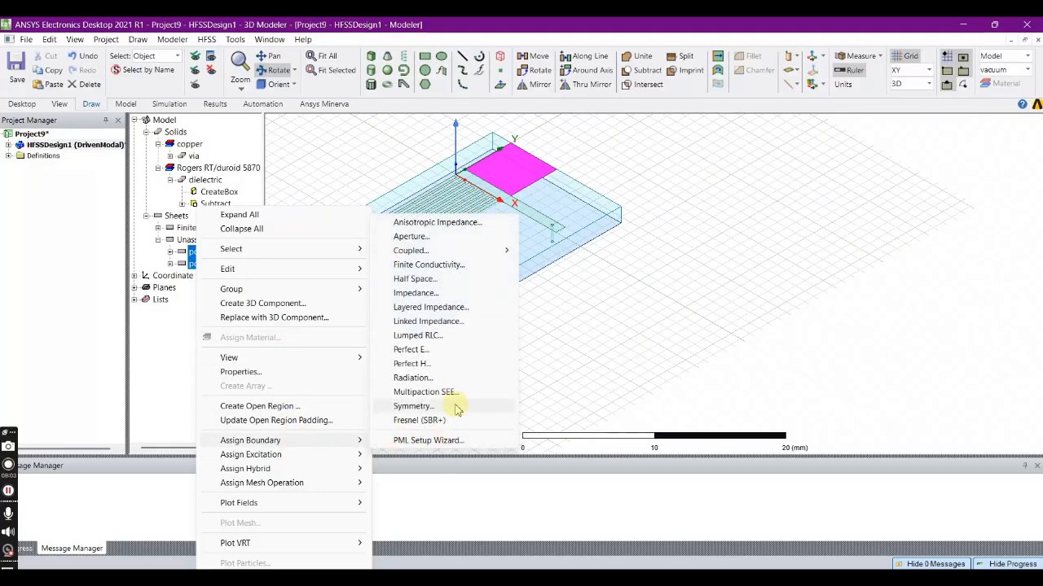
{"action": "left_click", "coordinate": [454, 264]}
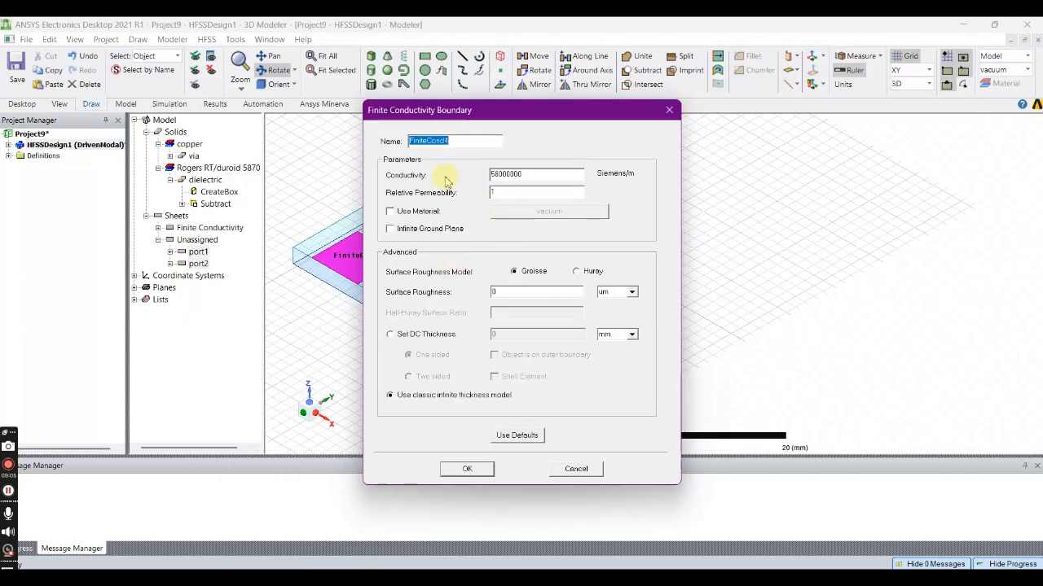
{"action": "left_click", "coordinate": [390, 210]}
{"action": "left_click", "coordinate": [511, 215]}
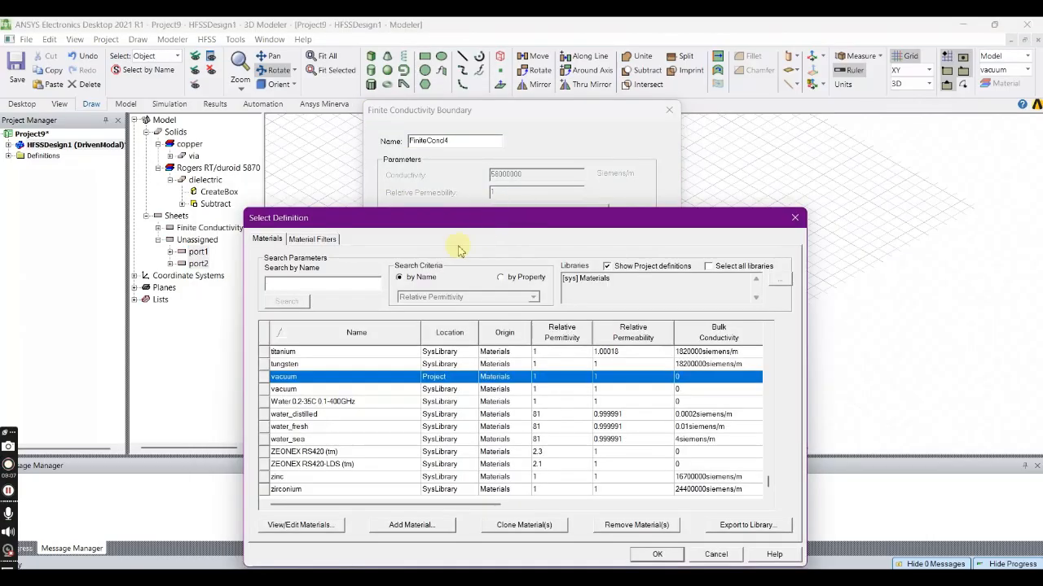
{"action": "type", "text": "copp"}
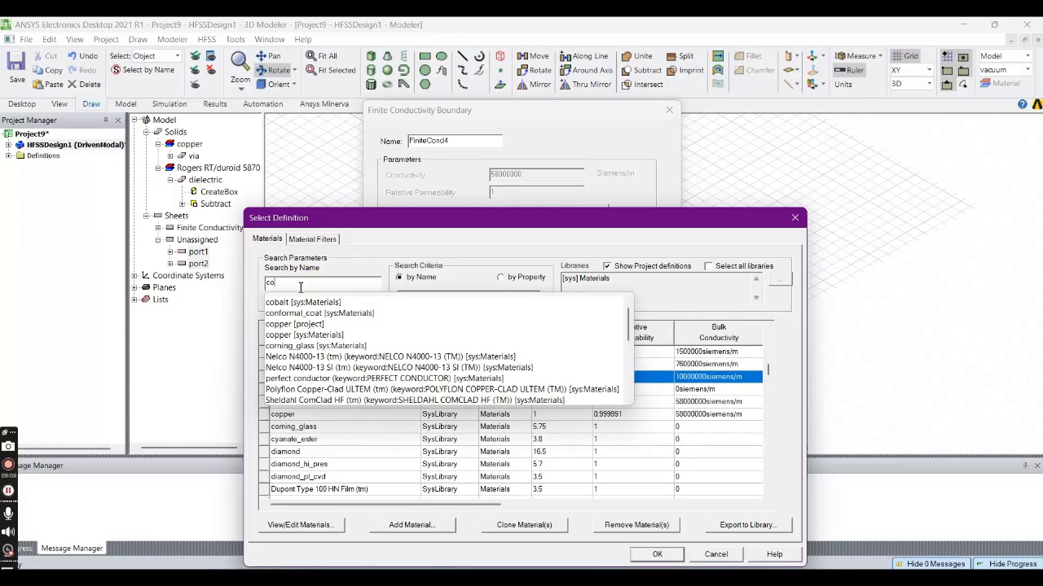
{"action": "key", "text": "Return"}
{"action": "key", "text": "Return"}
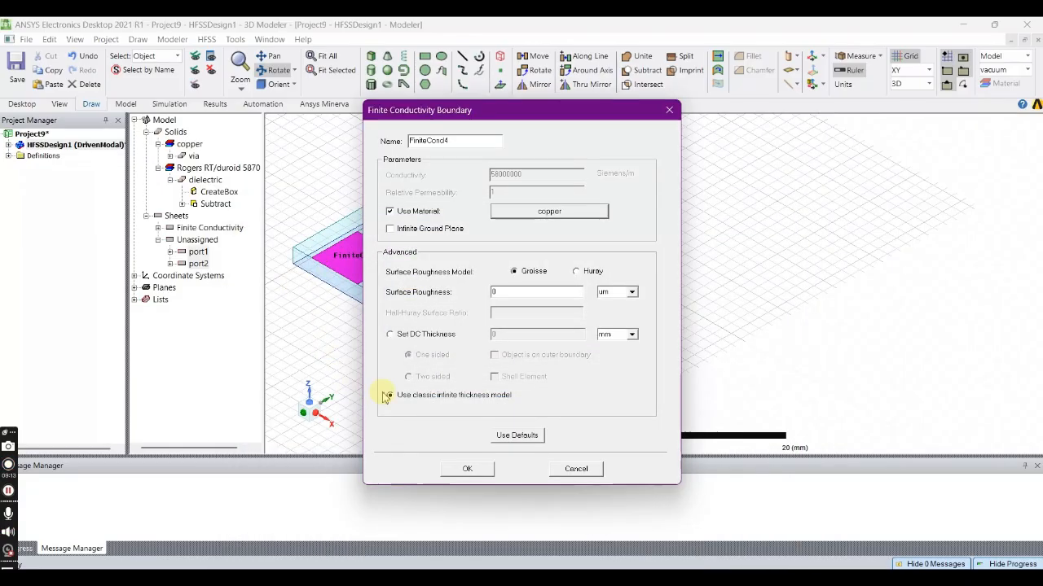
{"action": "left_click", "coordinate": [467, 468]}
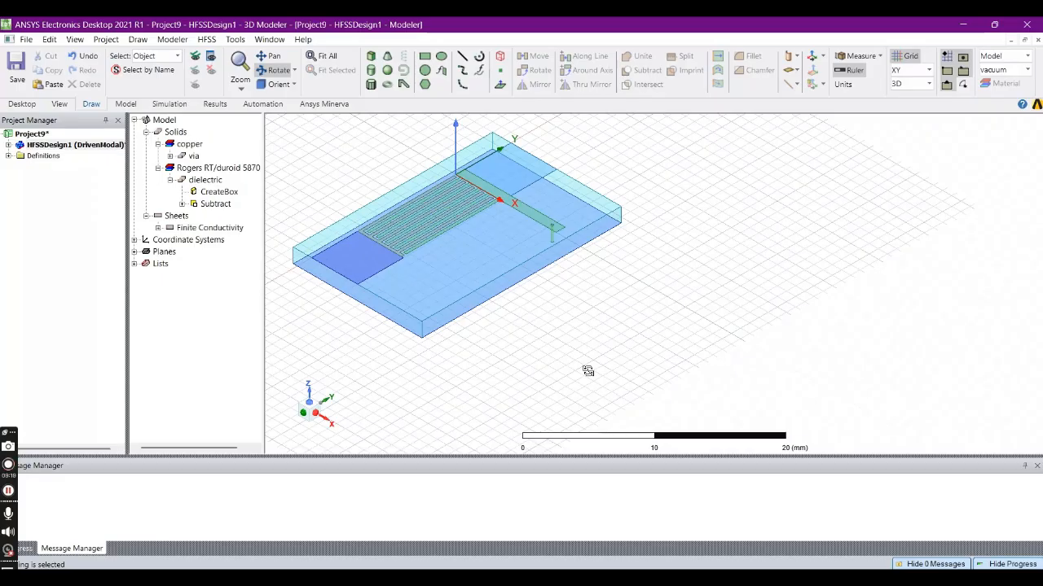
- Review which sheets each of the four finite conductivity boundaries in the design covers
{"action": "left_click", "coordinate": [8, 145]}
{"action": "left_click", "coordinate": [20, 188]}
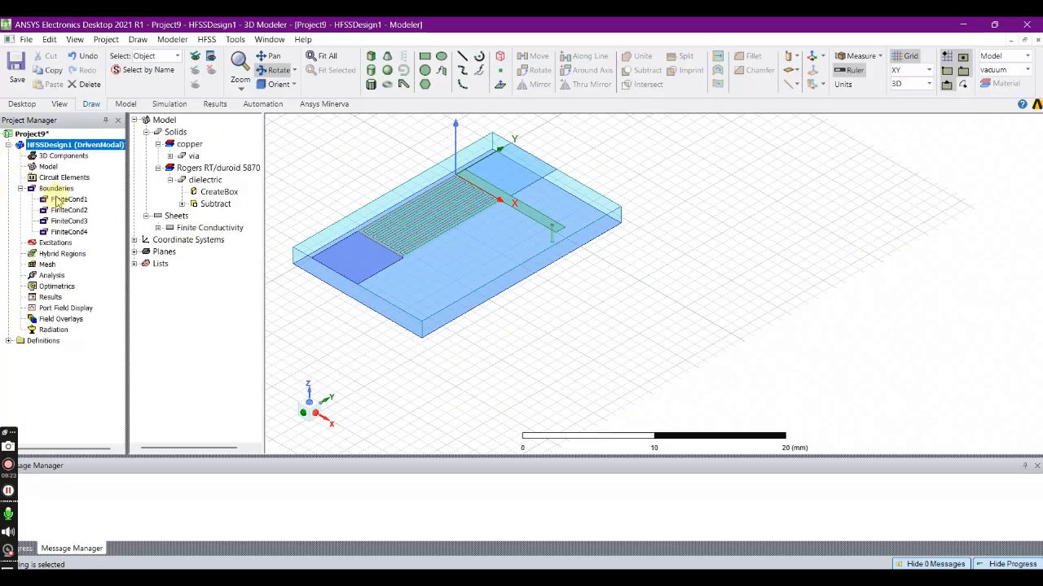
{"action": "left_click", "coordinate": [65, 199]}
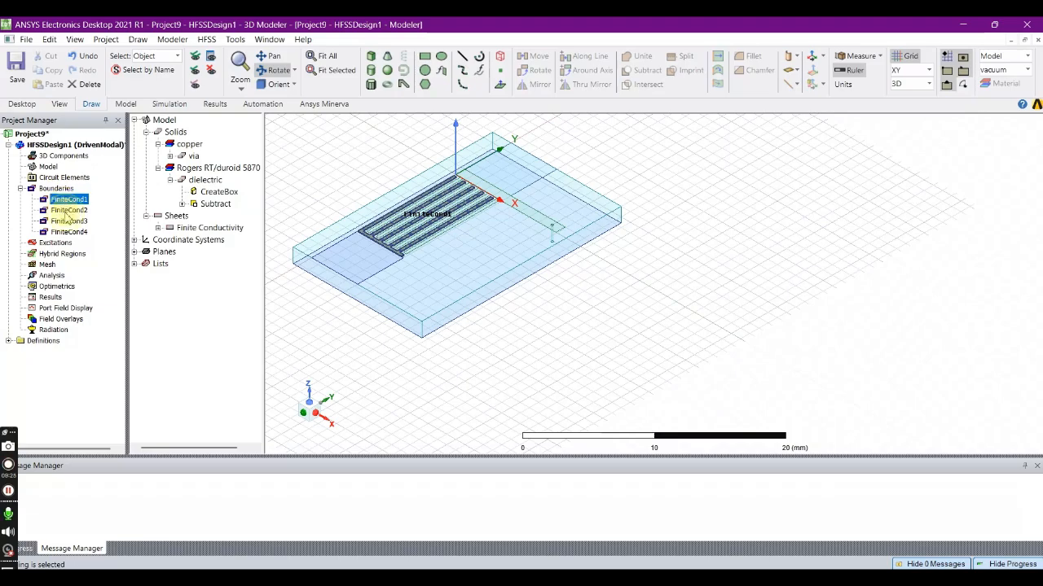
{"action": "left_click", "coordinate": [66, 210]}
{"action": "left_click", "coordinate": [69, 222]}
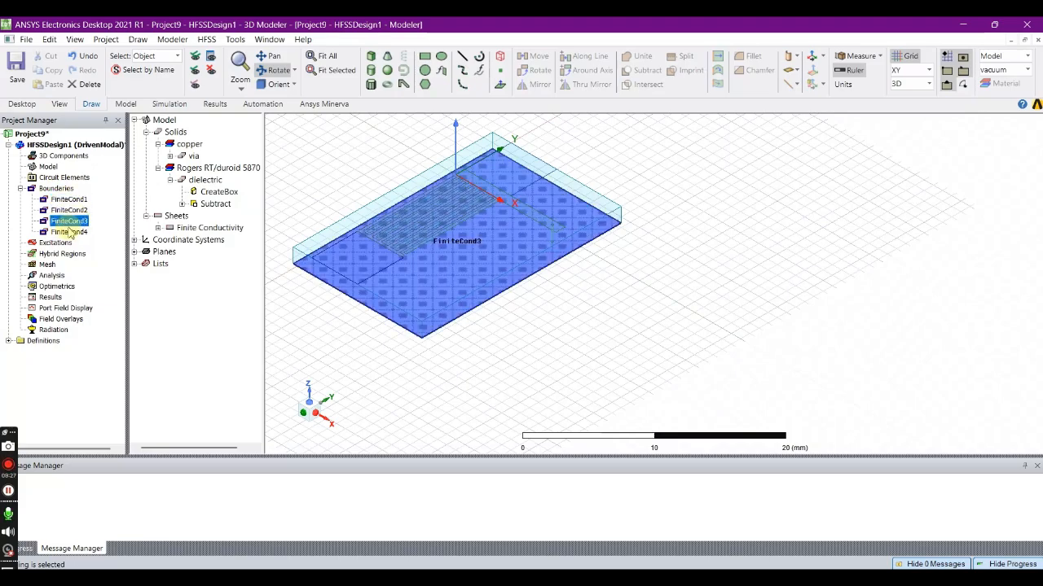
{"action": "left_click", "coordinate": [70, 232]}
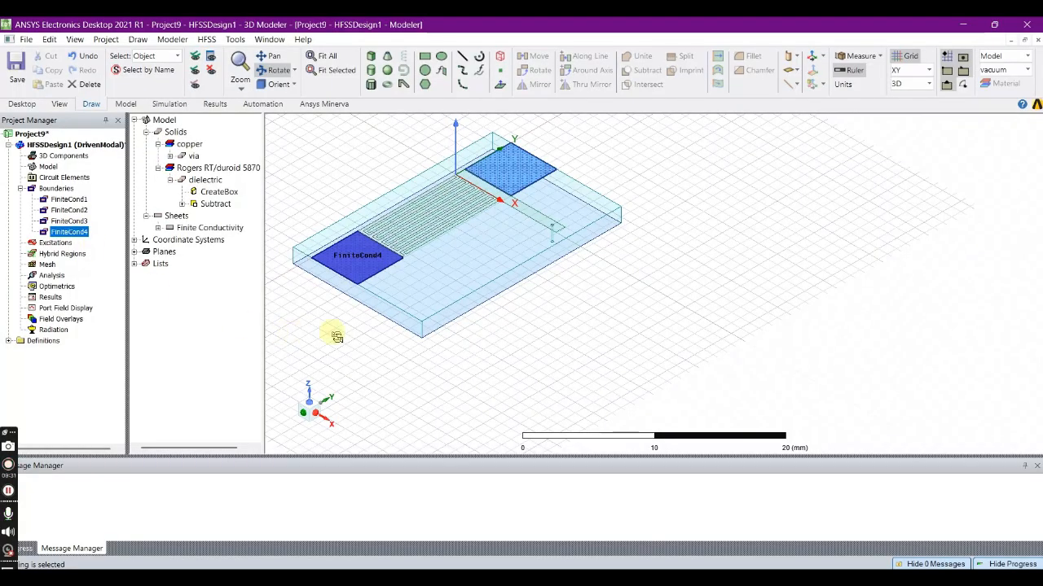
- Set the drawing plane to XZ and draw a 5 mm by 1.57 mm rectangle from port1's outer edge down to the ground plane
{"action": "left_click_drag", "start_coordinate": [393, 307], "coordinate": [428, 279]}
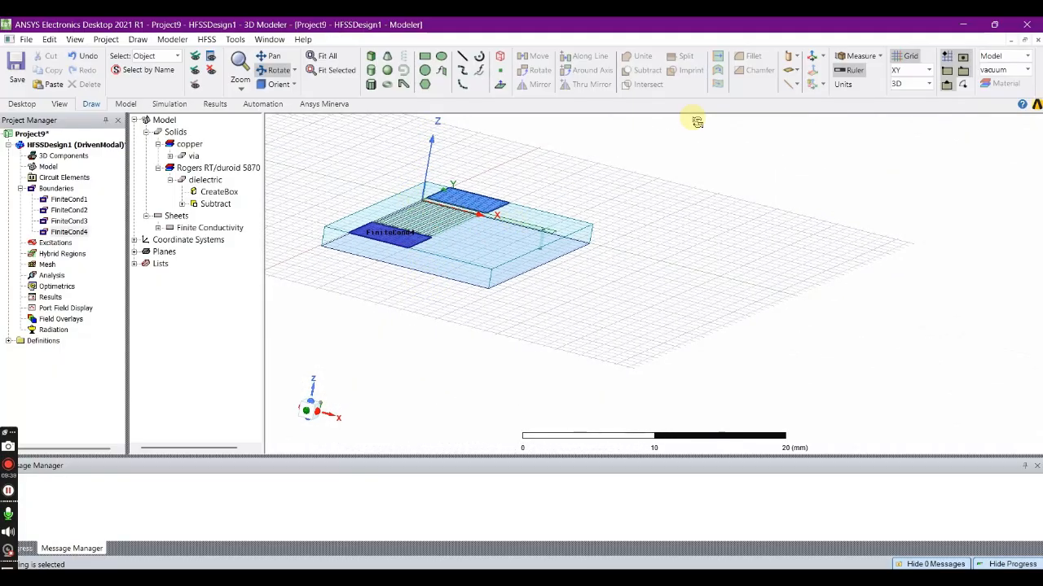
{"action": "left_click", "coordinate": [899, 71]}
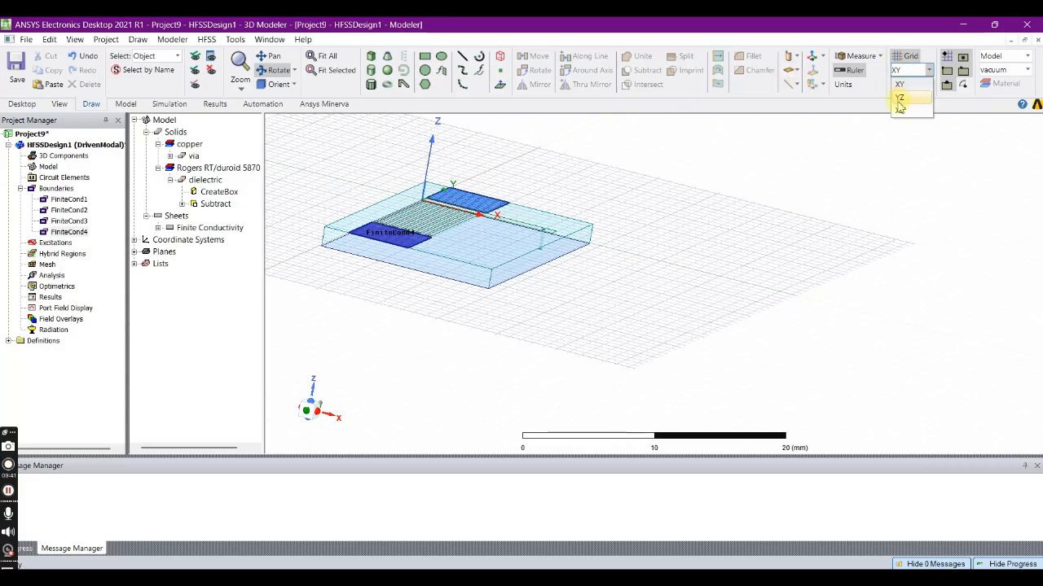
{"action": "left_click", "coordinate": [900, 108]}
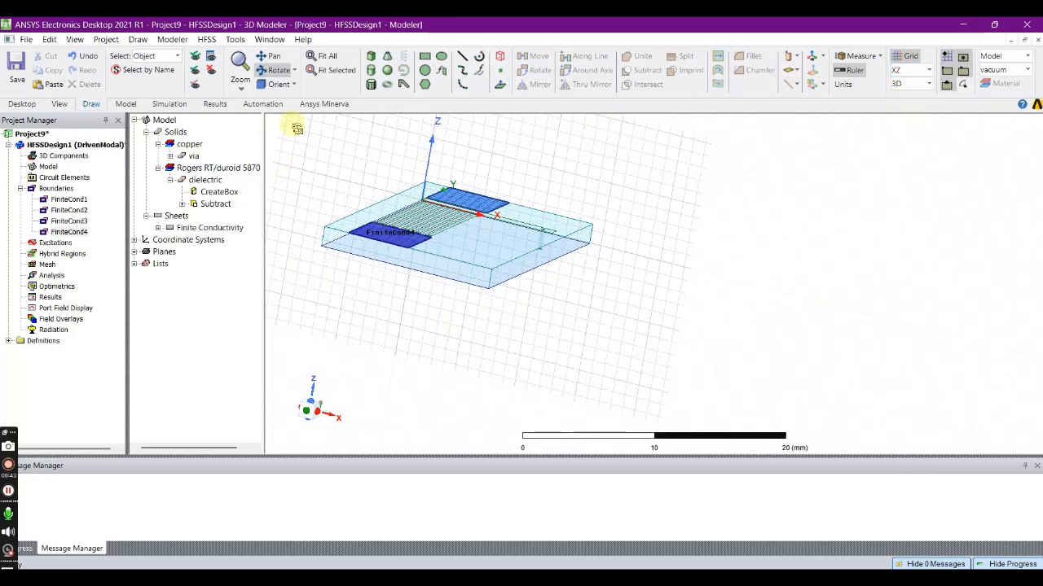
{"action": "left_click", "coordinate": [422, 58]}
{"action": "left_click", "coordinate": [348, 234]}
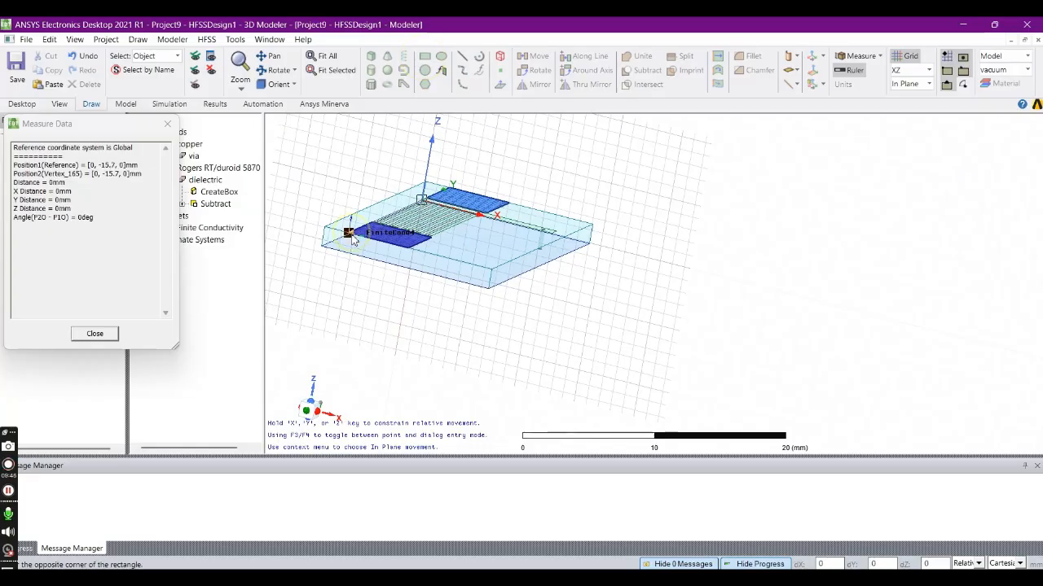
{"action": "left_click", "coordinate": [404, 272]}
{"action": "left_click", "coordinate": [383, 303]}
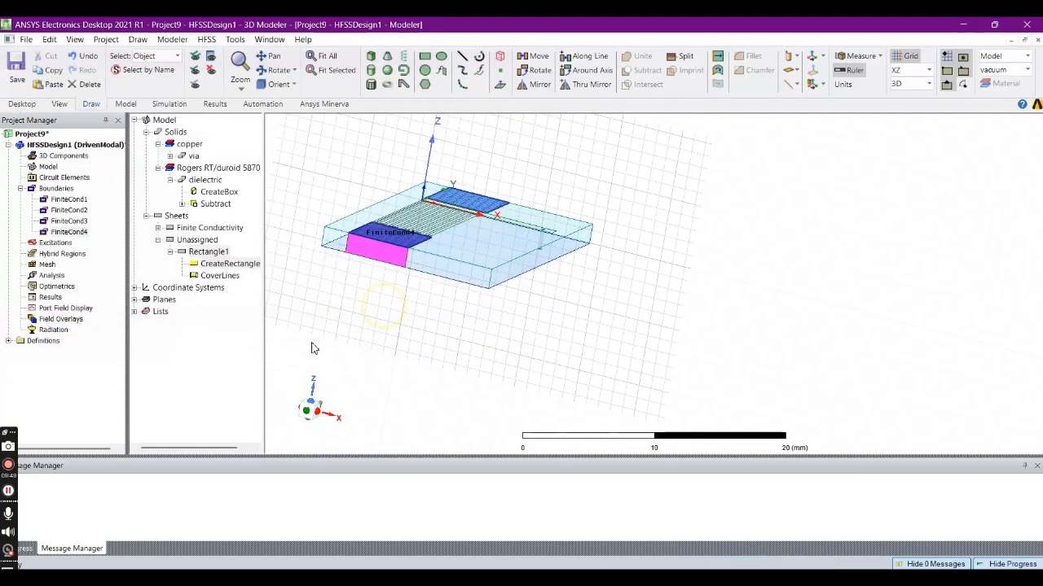
- Assign a 50 ohm lumped port to the rectangle below port1, with an integration line from its bottom edge centre to its top edge centre
{"action": "right_click", "coordinate": [357, 253]}
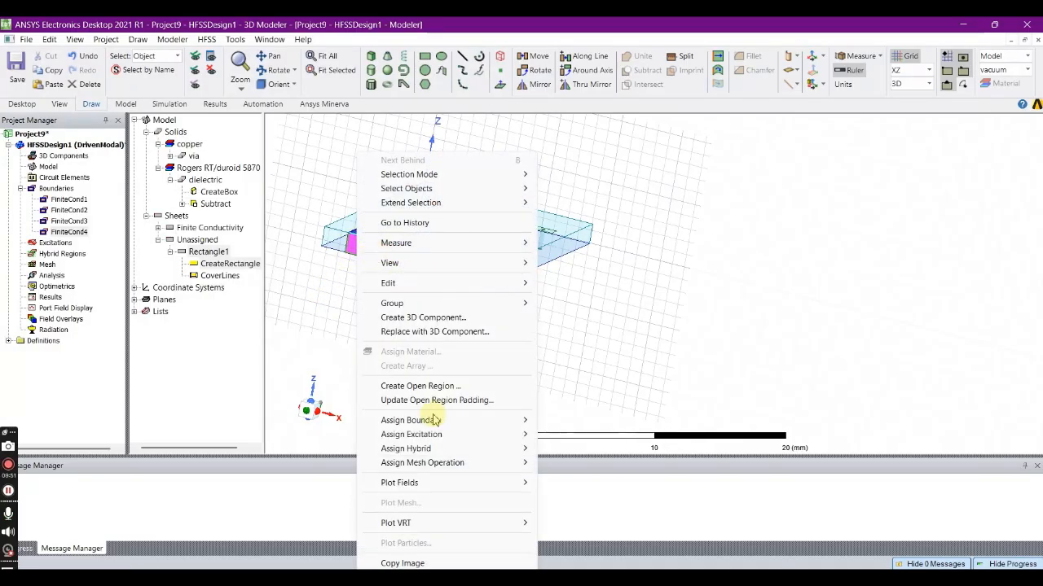
{"action": "mouse_move", "coordinate": [437, 437]}
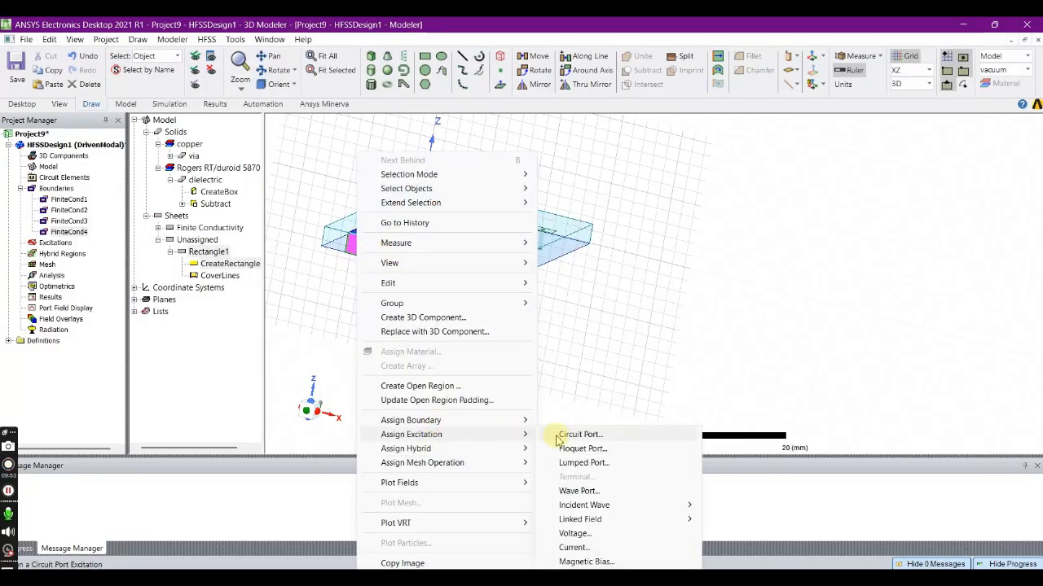
{"action": "left_click", "coordinate": [588, 466]}
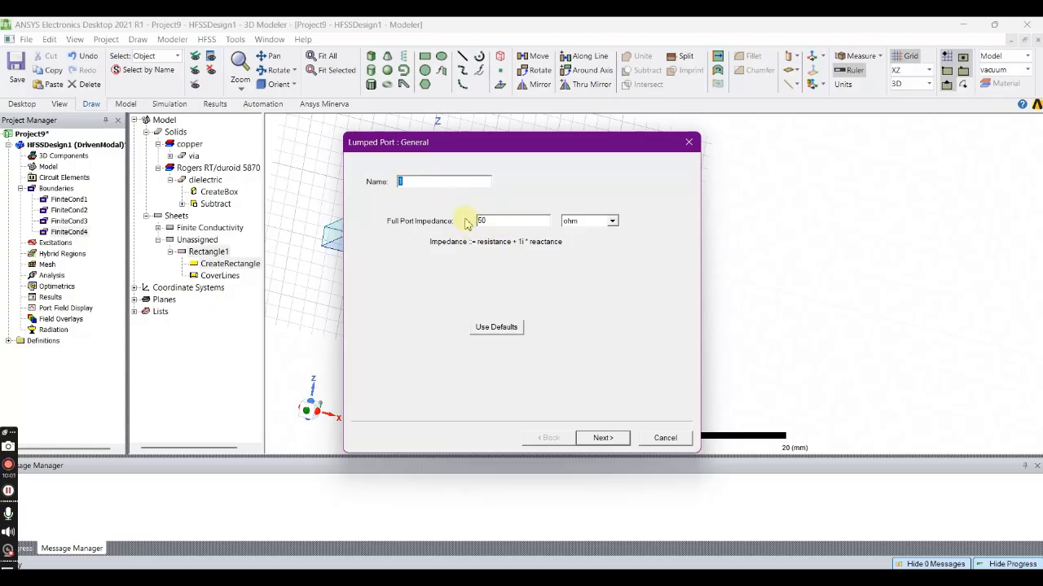
{"action": "left_click", "coordinate": [603, 439]}
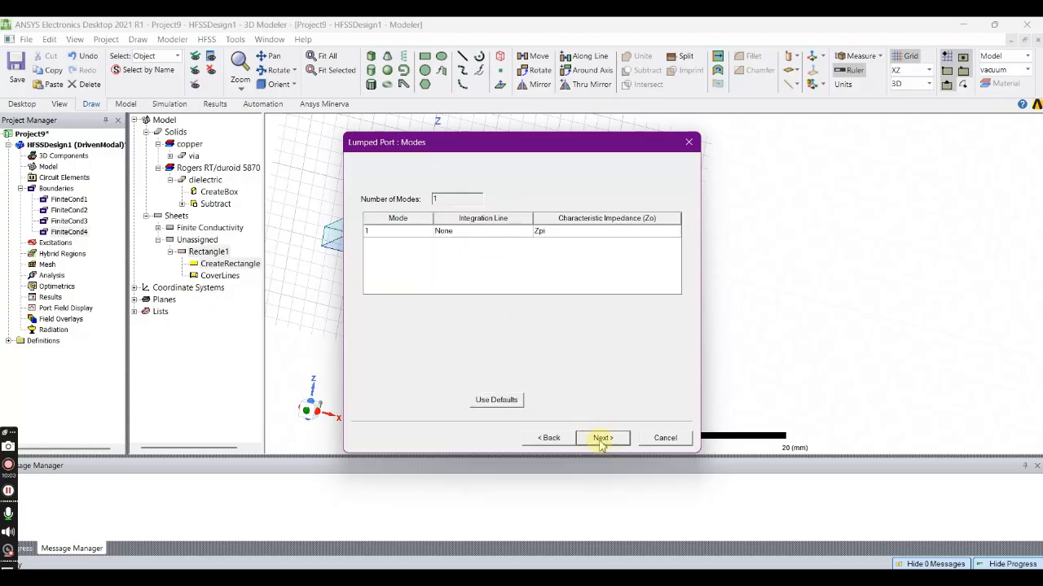
{"action": "left_click", "coordinate": [476, 236]}
{"action": "left_click", "coordinate": [477, 237]}
{"action": "left_click", "coordinate": [530, 249]}
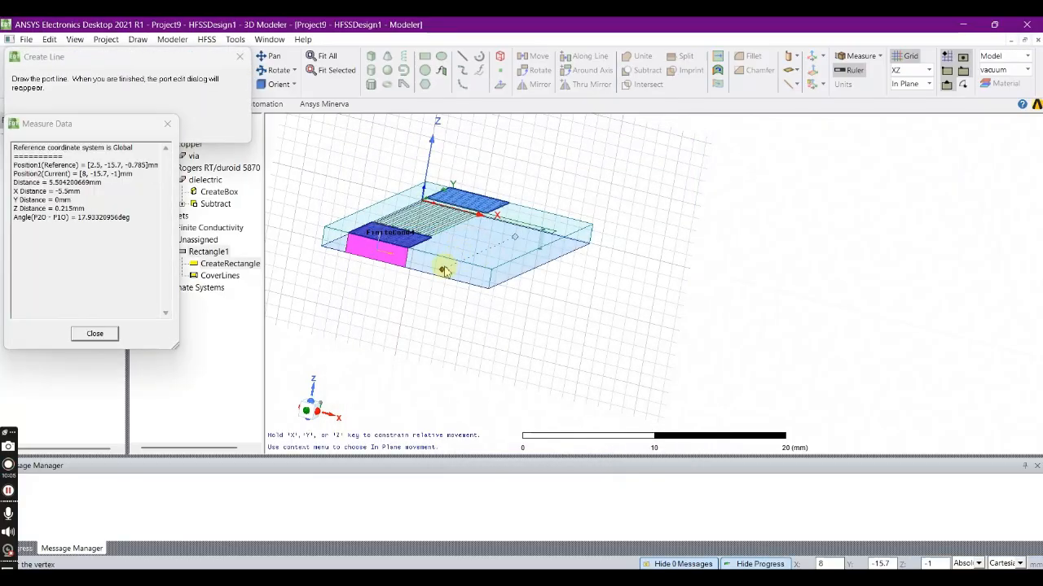
{"action": "left_click", "coordinate": [376, 262]}
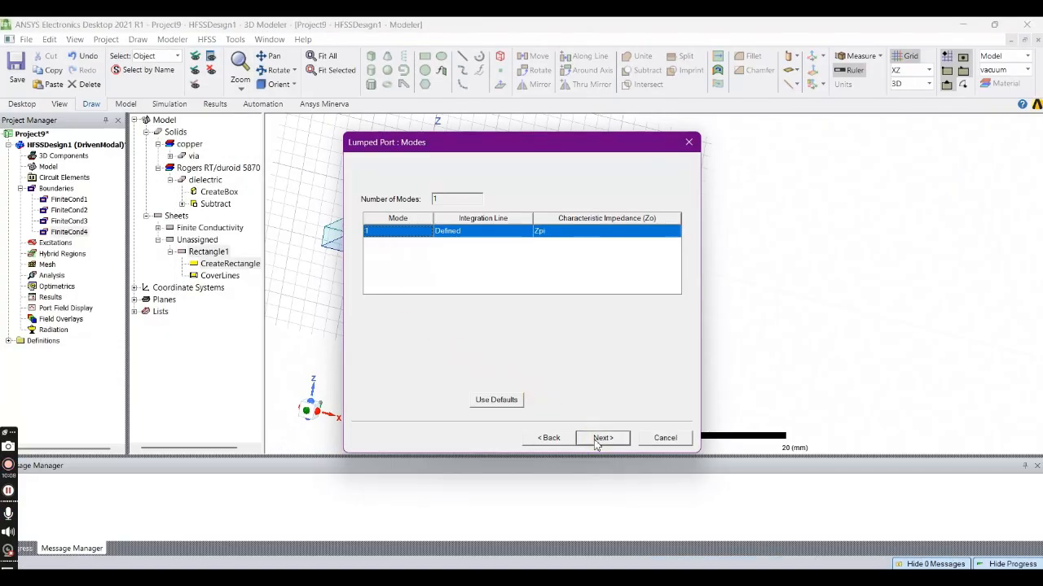
{"action": "left_click", "coordinate": [601, 440]}
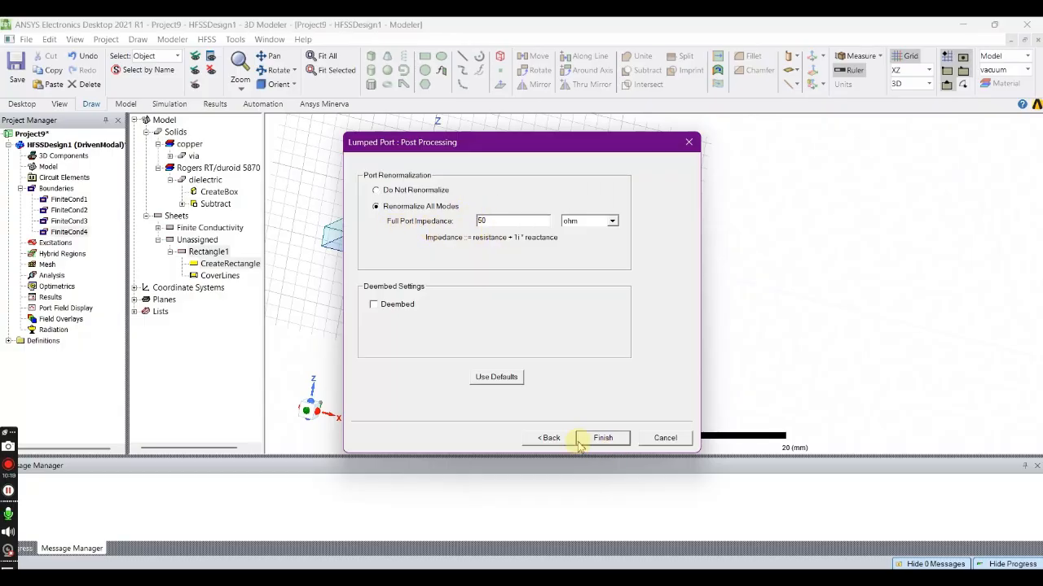
{"action": "left_click", "coordinate": [603, 438]}
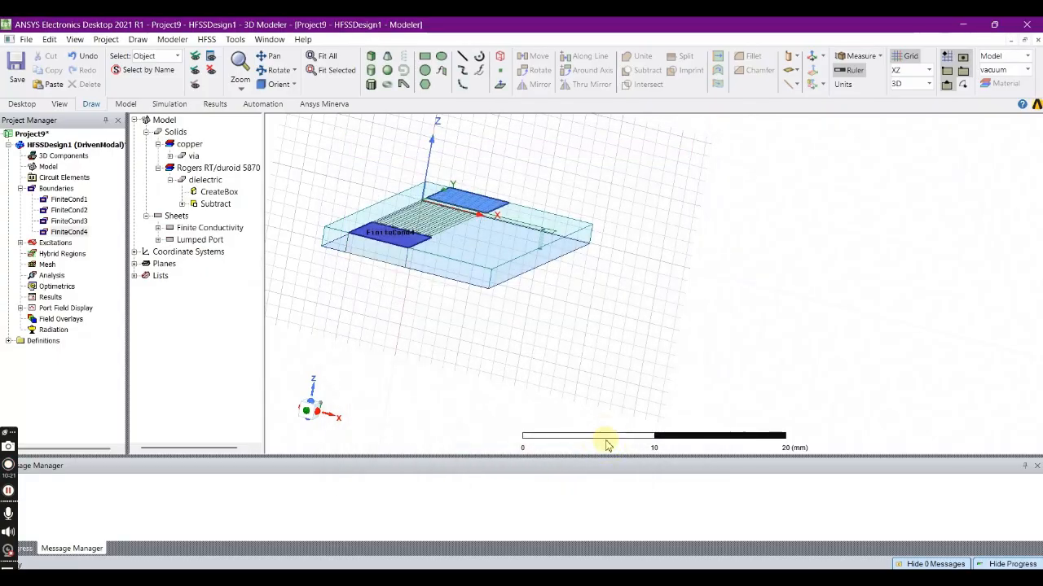
- Draw an XZ rectangle at port2's outer edge from position 5,6,0 with XSize -5 mm and ZSize -2 mm
{"action": "left_click", "coordinate": [274, 69]}
{"action": "left_click_drag", "start_coordinate": [480, 239], "coordinate": [336, 245]}
{"action": "mouse_move", "coordinate": [506, 277]}
{"action": "left_mouse_down"}
{"action": "mouse_move", "coordinate": [478, 274]}
{"action": "mouse_move", "coordinate": [496, 282]}
{"action": "left_mouse_up"}
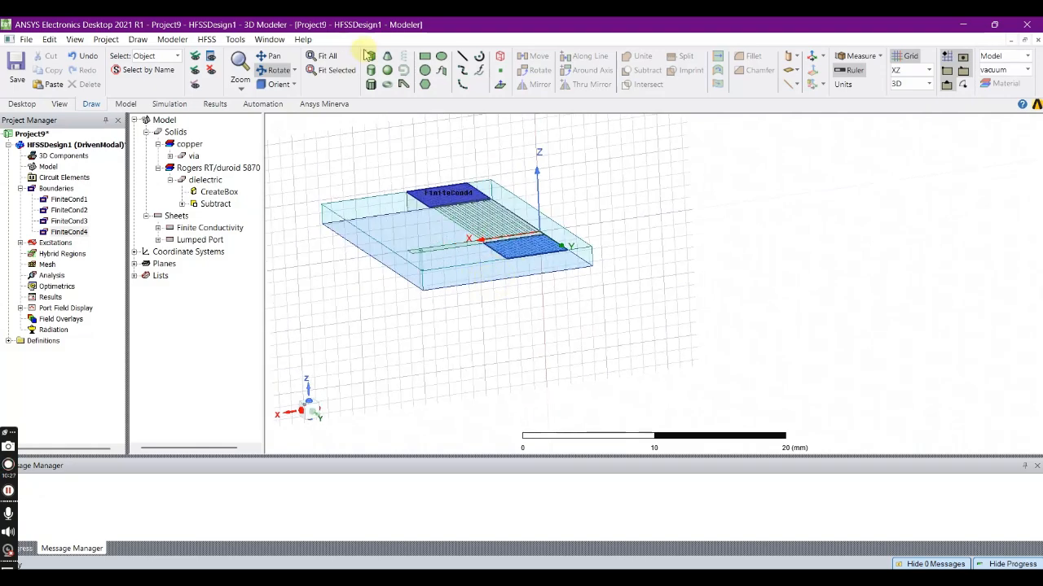
{"action": "left_click", "coordinate": [425, 57]}
{"action": "left_click", "coordinate": [502, 263]}
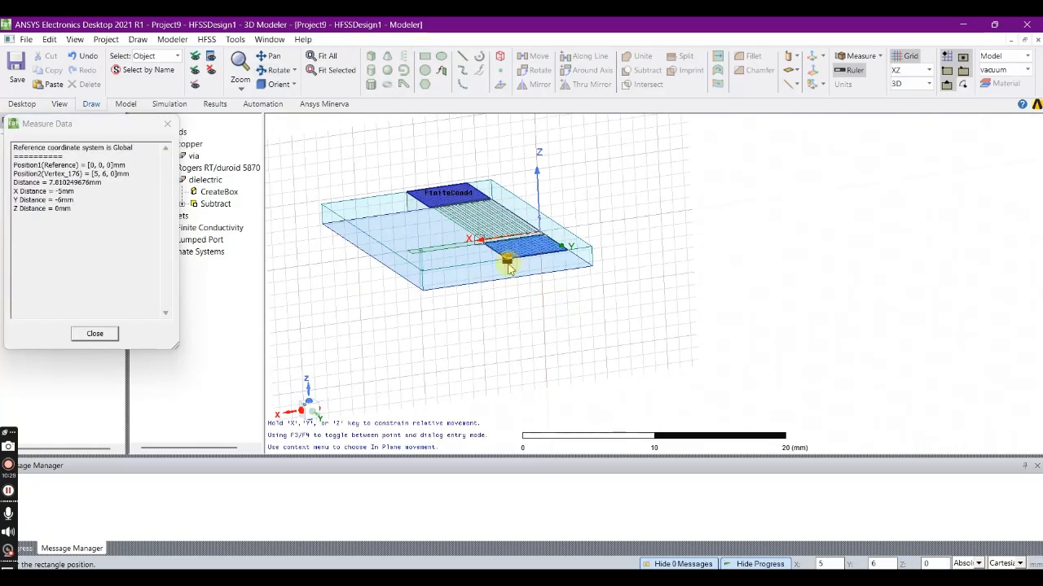
{"action": "left_click", "coordinate": [569, 279]}
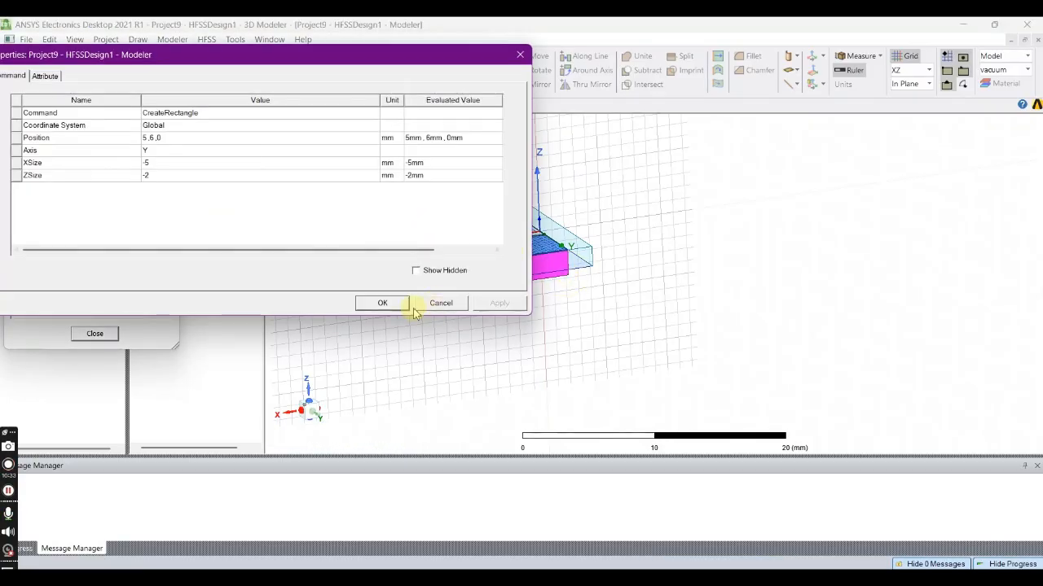
{"action": "left_click", "coordinate": [383, 303]}
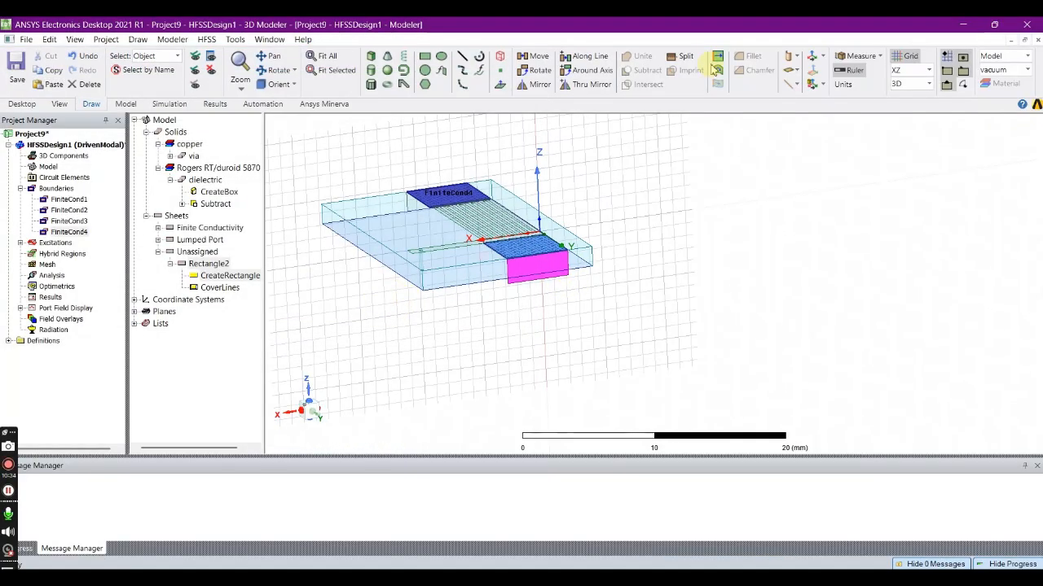
- Assign a 50 ohm lumped port to the rectangle below port2, with an integration line from its bottom edge centre to its top edge centre
{"action": "right_click", "coordinate": [534, 269]}
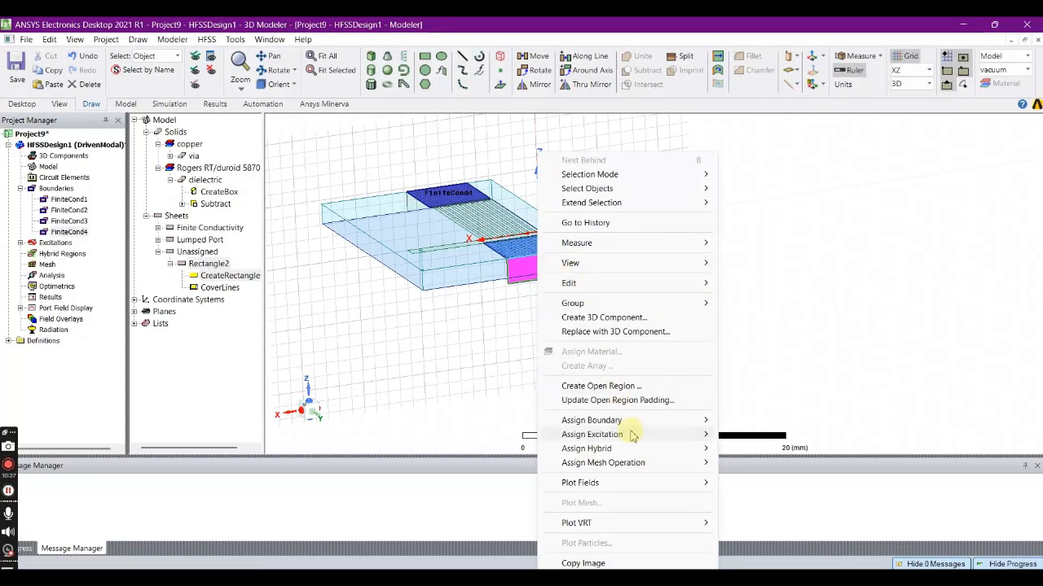
{"action": "mouse_move", "coordinate": [634, 439]}
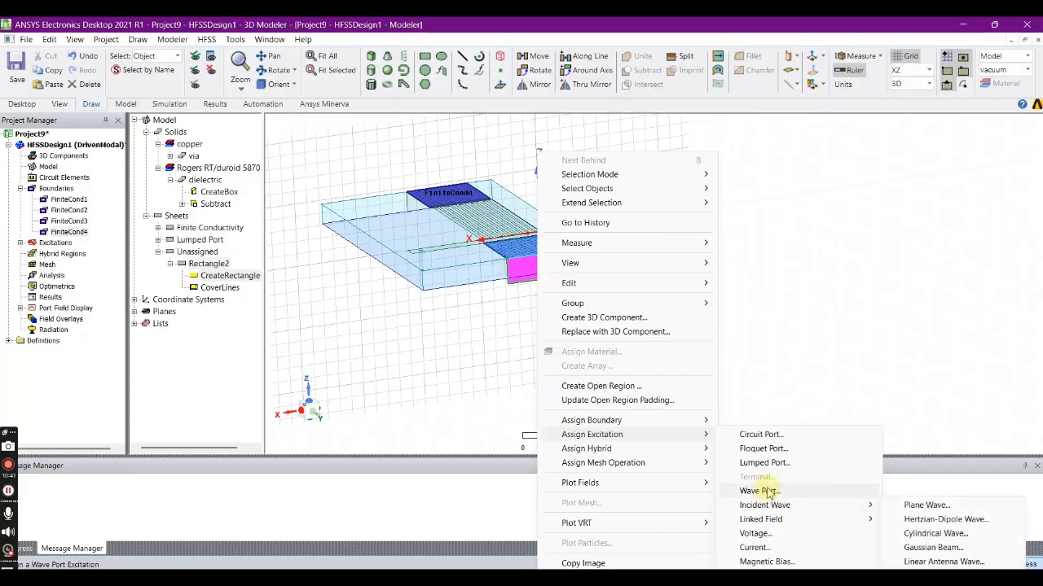
{"action": "left_click", "coordinate": [764, 462]}
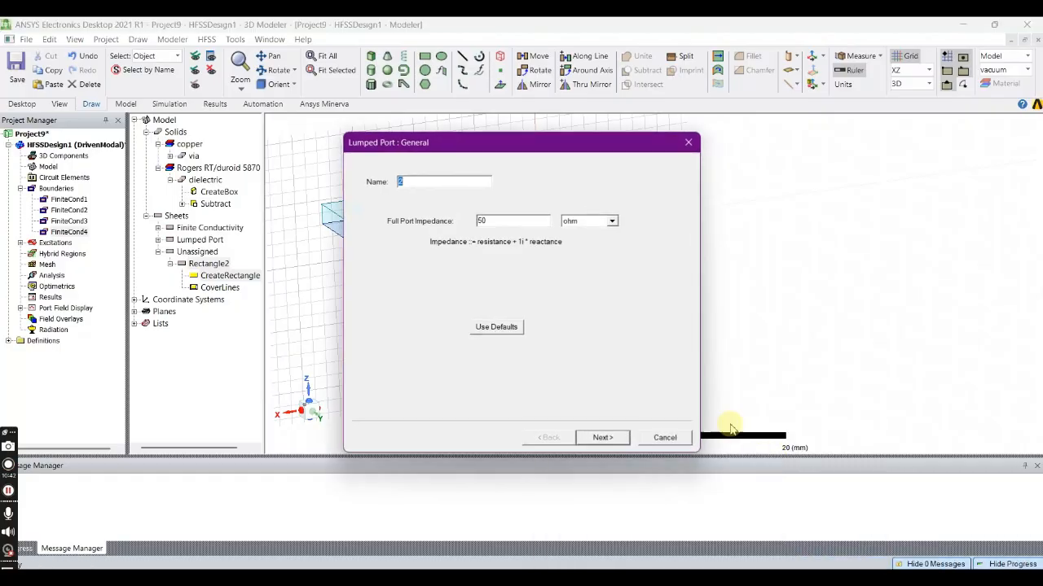
{"action": "left_click", "coordinate": [599, 438]}
{"action": "left_click", "coordinate": [467, 231]}
{"action": "left_click", "coordinate": [469, 231]}
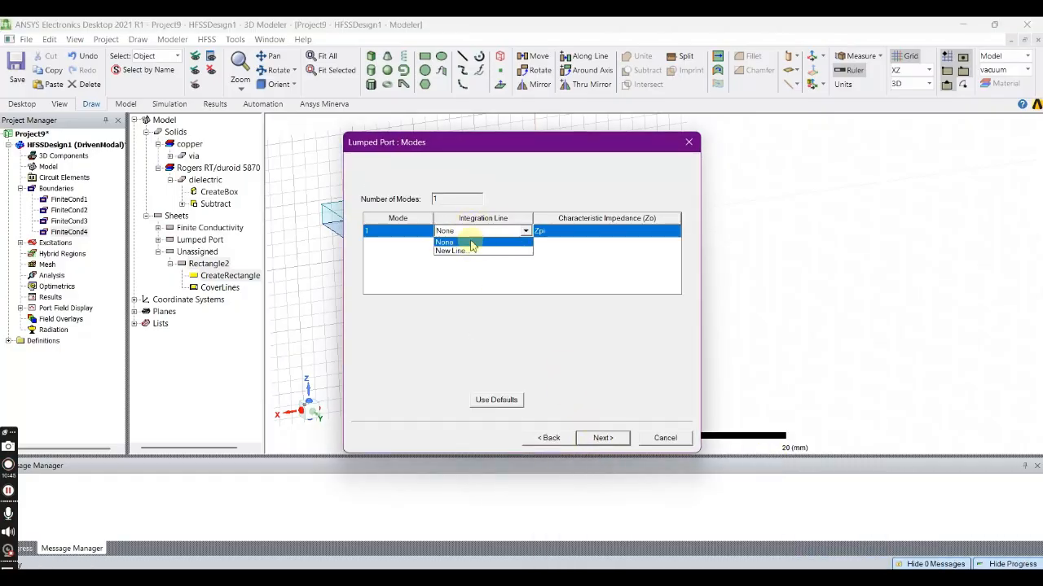
{"action": "left_click", "coordinate": [452, 250]}
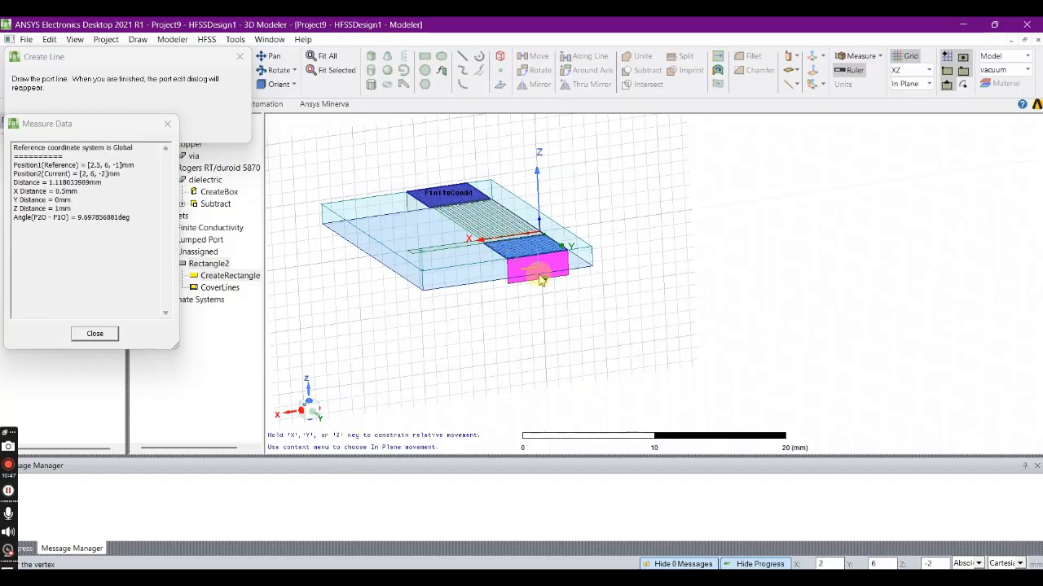
{"action": "left_click", "coordinate": [539, 279]}
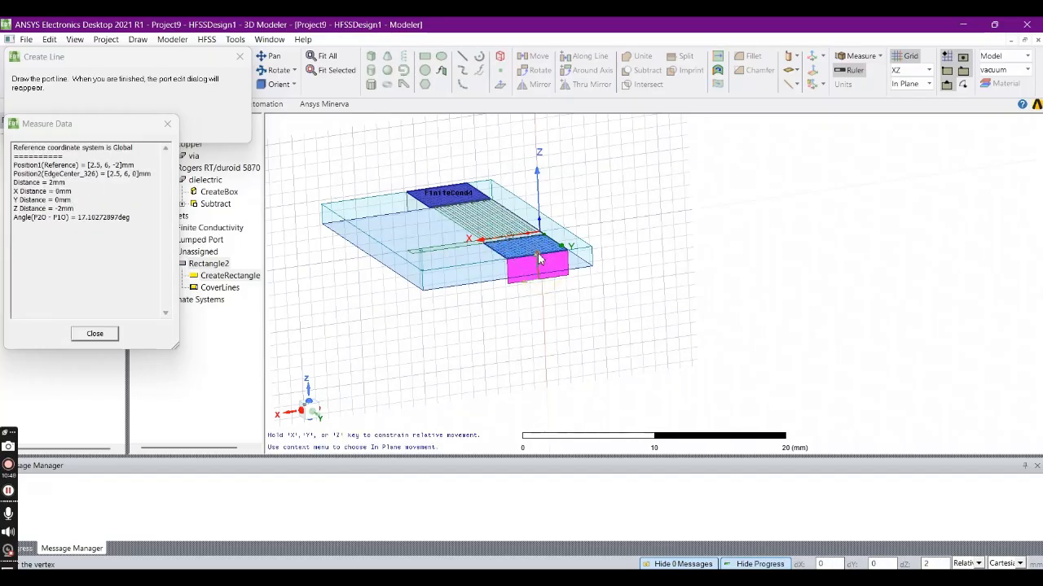
{"action": "left_click", "coordinate": [538, 259]}
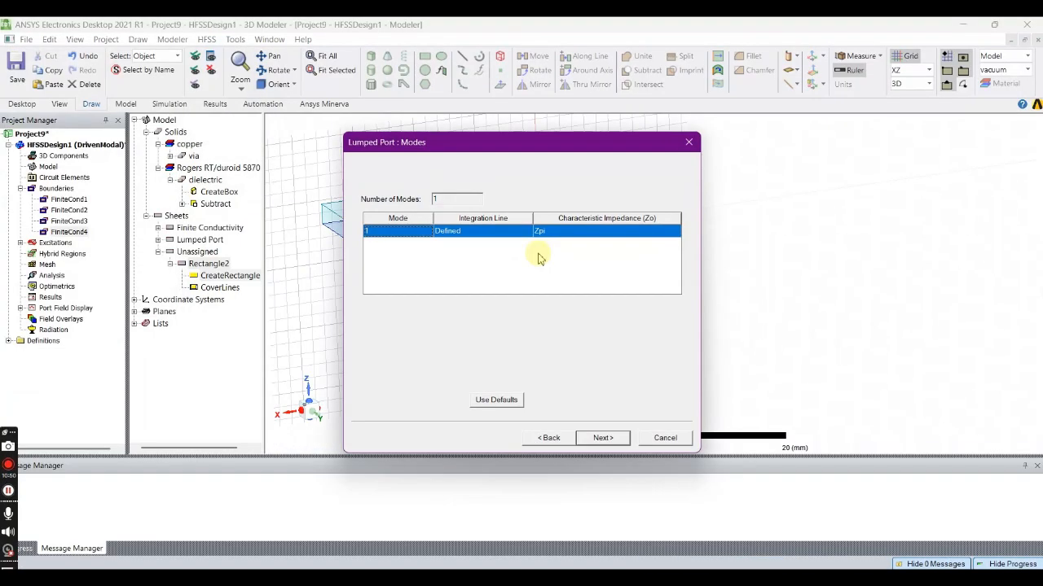
{"action": "left_click", "coordinate": [601, 438]}
{"action": "left_click", "coordinate": [598, 436]}
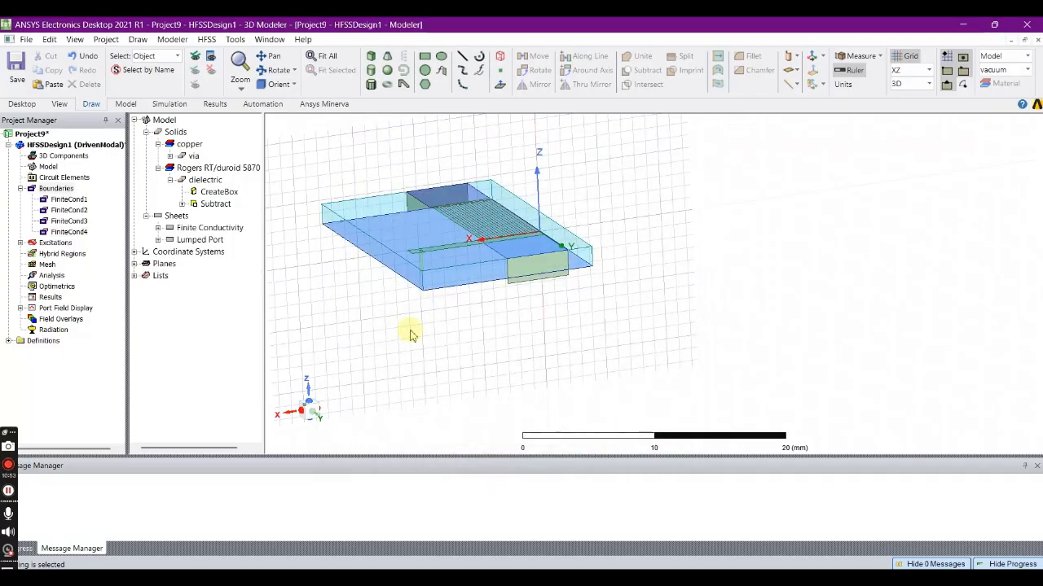
- Set the drawing plane back to XY and turn the model to show both lumped port rectangles
{"action": "left_click", "coordinate": [277, 70]}
{"action": "double_click", "coordinate": [496, 162]}
{"action": "left_click", "coordinate": [909, 71]}
{"action": "left_click", "coordinate": [899, 83]}
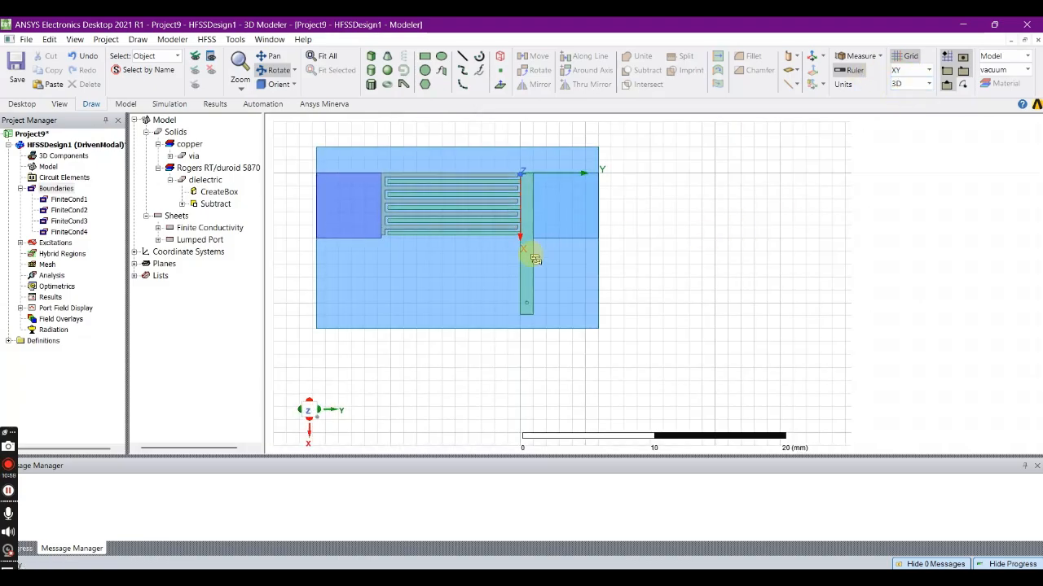
{"action": "left_click_drag", "start_coordinate": [483, 292], "coordinate": [479, 220]}
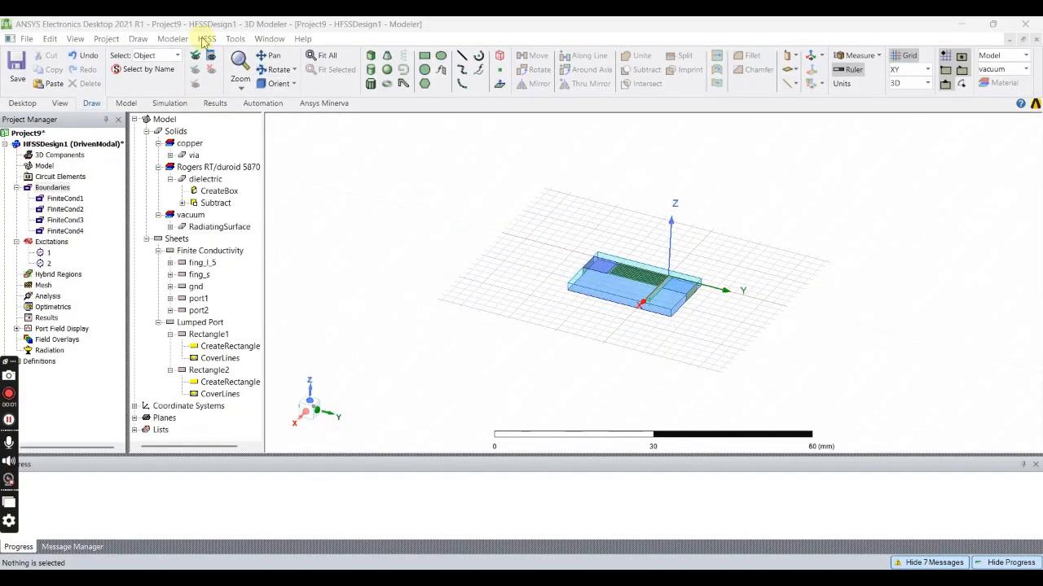
- Create an open region with a Radiation boundary around the model and hide the radiating surface box
{"action": "left_click", "coordinate": [206, 39]}
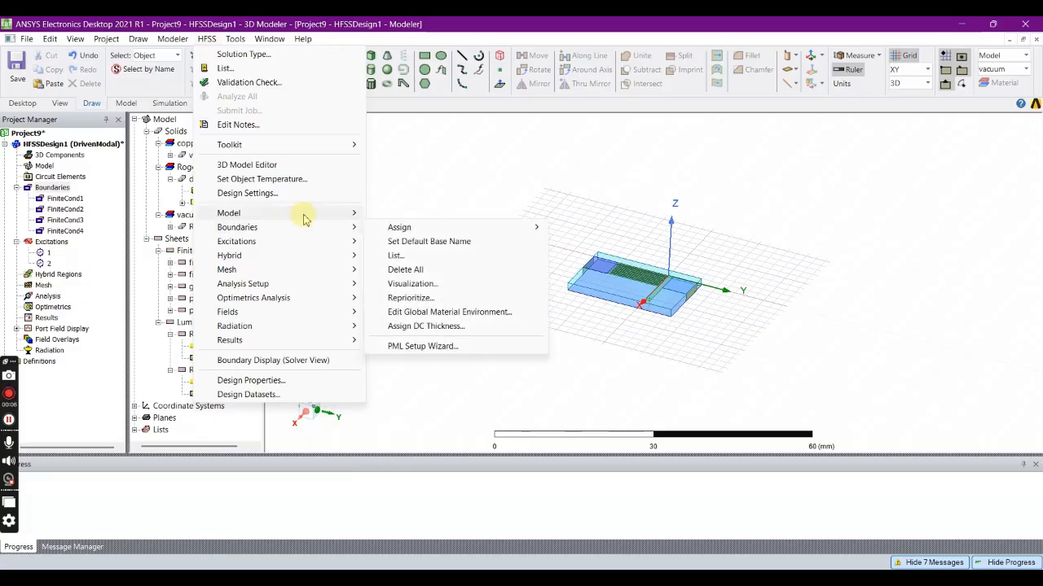
{"action": "mouse_move", "coordinate": [304, 218]}
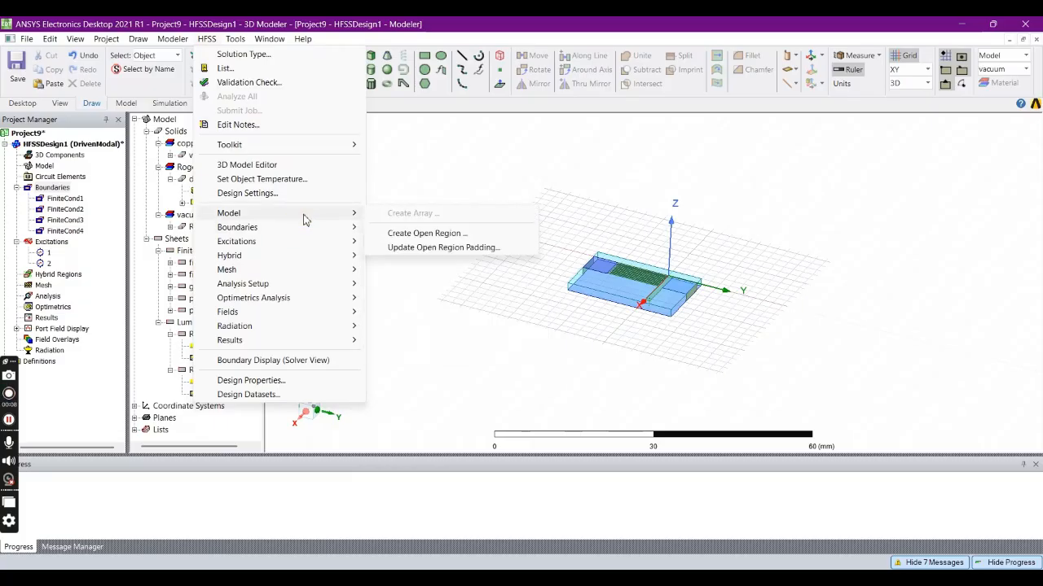
{"action": "left_click", "coordinate": [451, 235]}
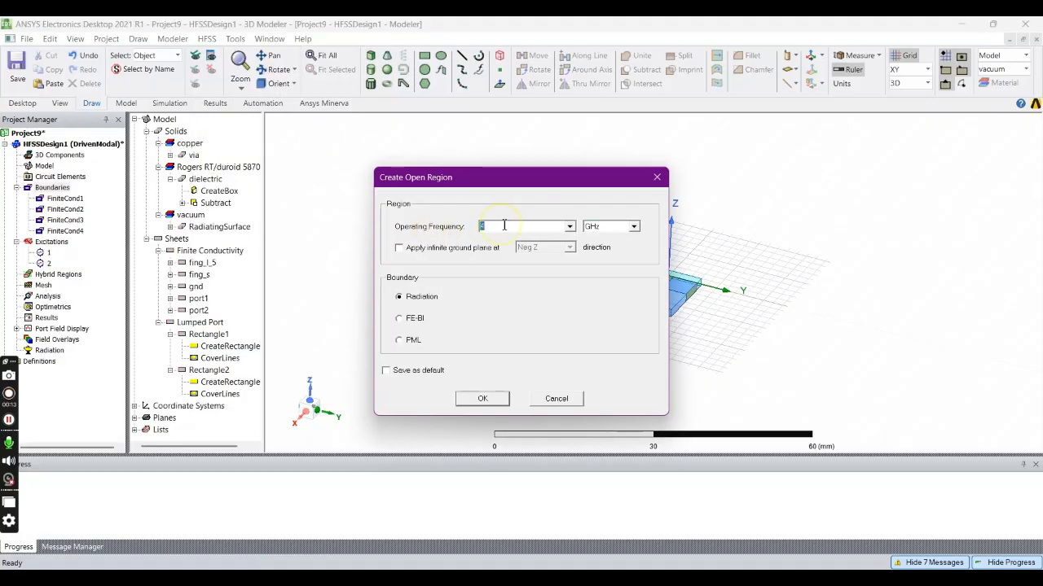
{"action": "left_click", "coordinate": [482, 399]}
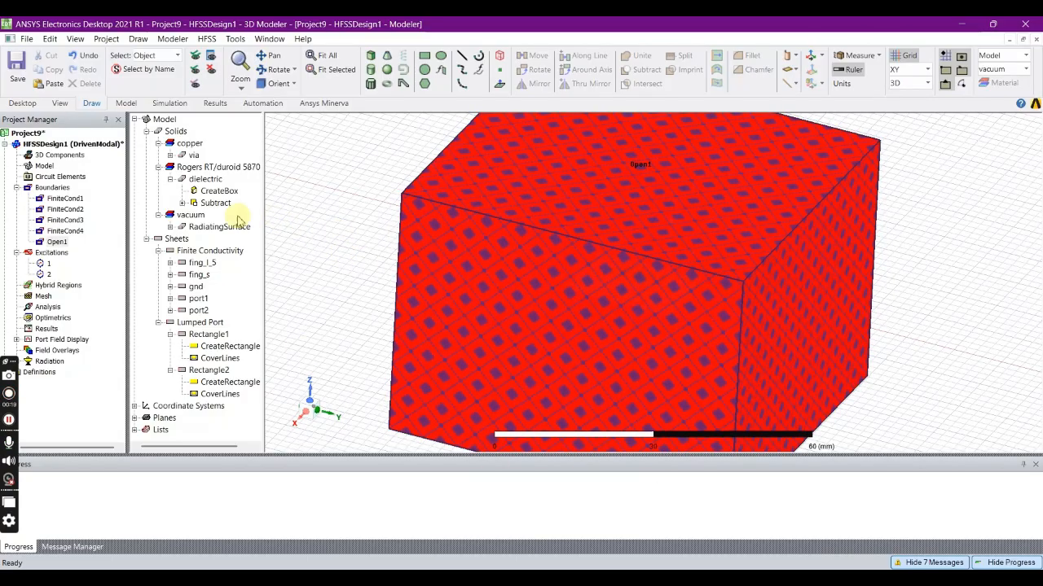
{"action": "left_click", "coordinate": [483, 216]}
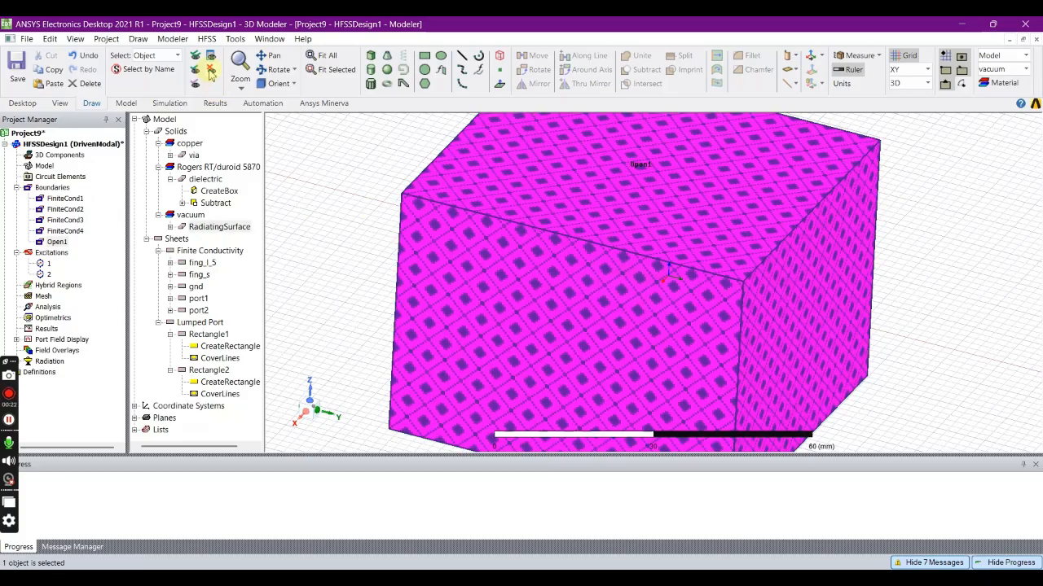
{"action": "left_click", "coordinate": [210, 71]}
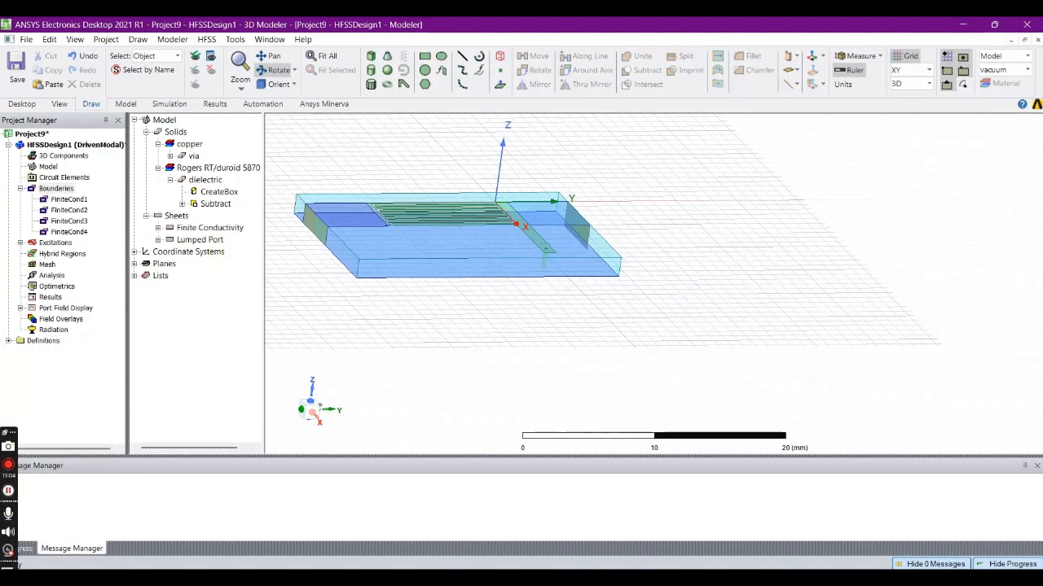
- Add a driven solution setup with automatic solver settings to the design's analysis
{"action": "left_click", "coordinate": [51, 275]}
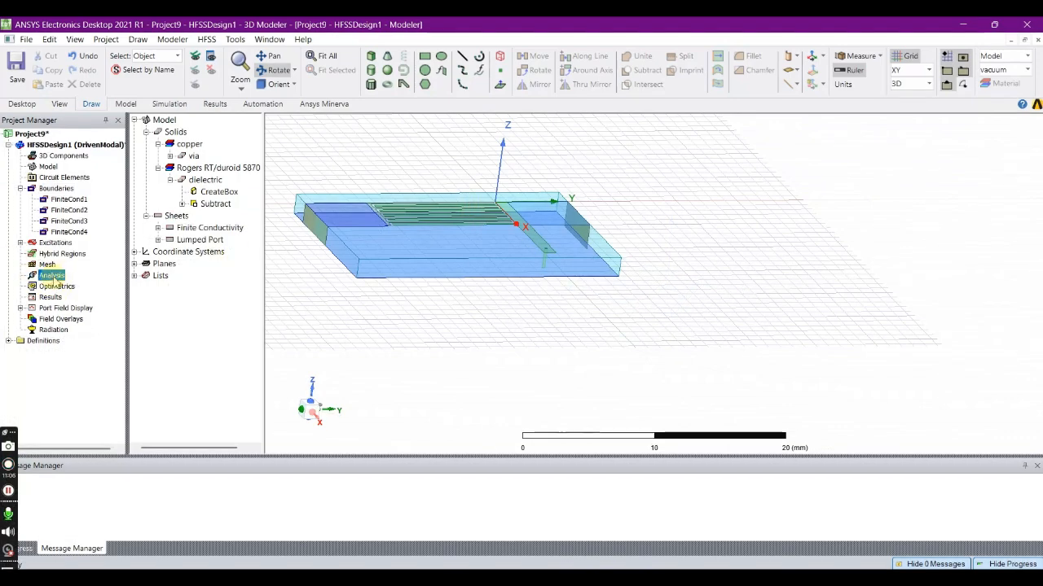
{"action": "left_click", "coordinate": [208, 40]}
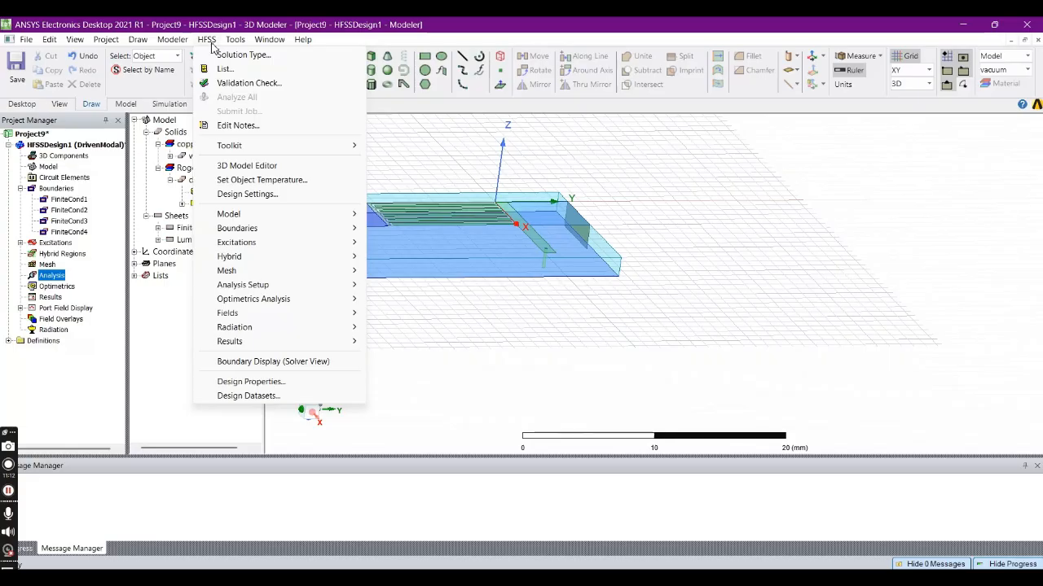
{"action": "mouse_move", "coordinate": [319, 289]}
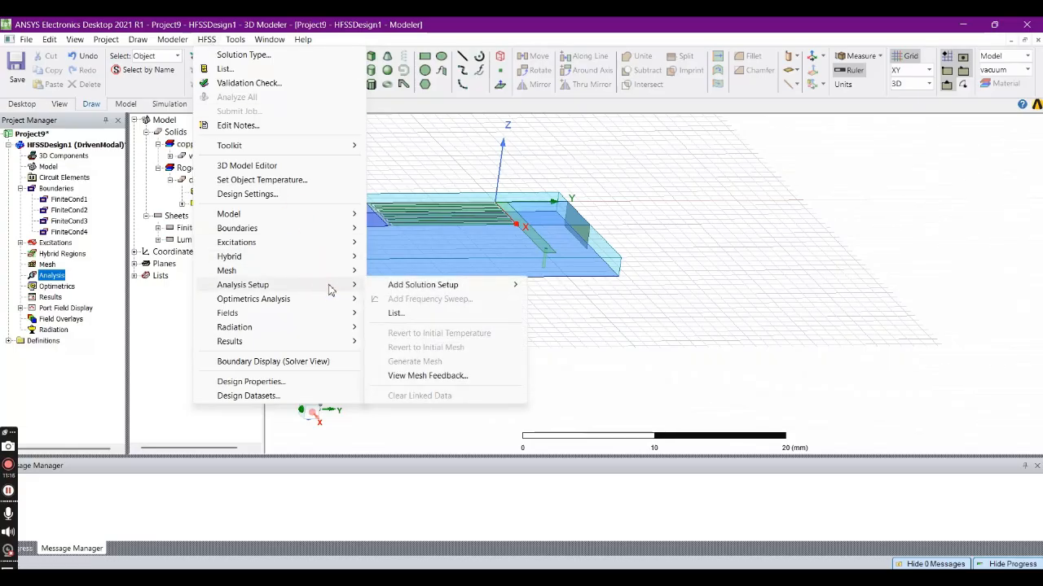
{"action": "mouse_move", "coordinate": [484, 287]}
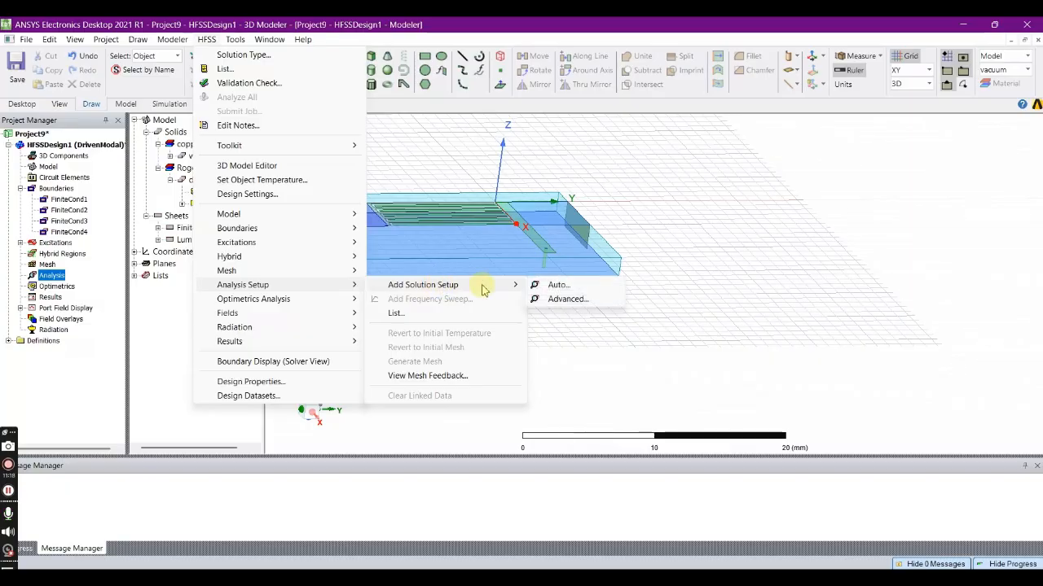
{"action": "left_click", "coordinate": [566, 301]}
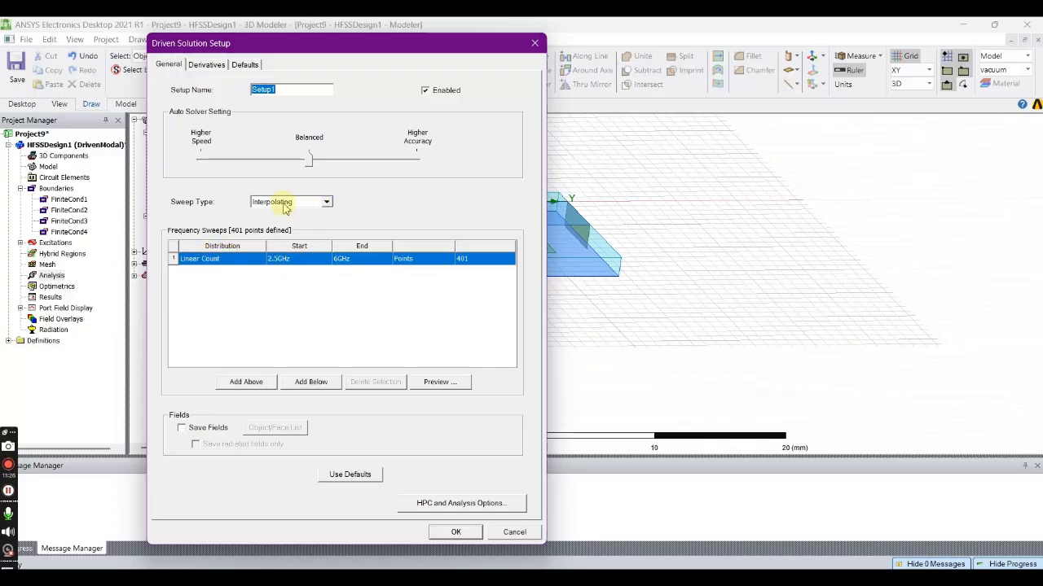
- Set the interpolating frequency sweep to run from 1 GHz to 5 GHz and accept the solution setup
{"action": "left_click", "coordinate": [287, 259]}
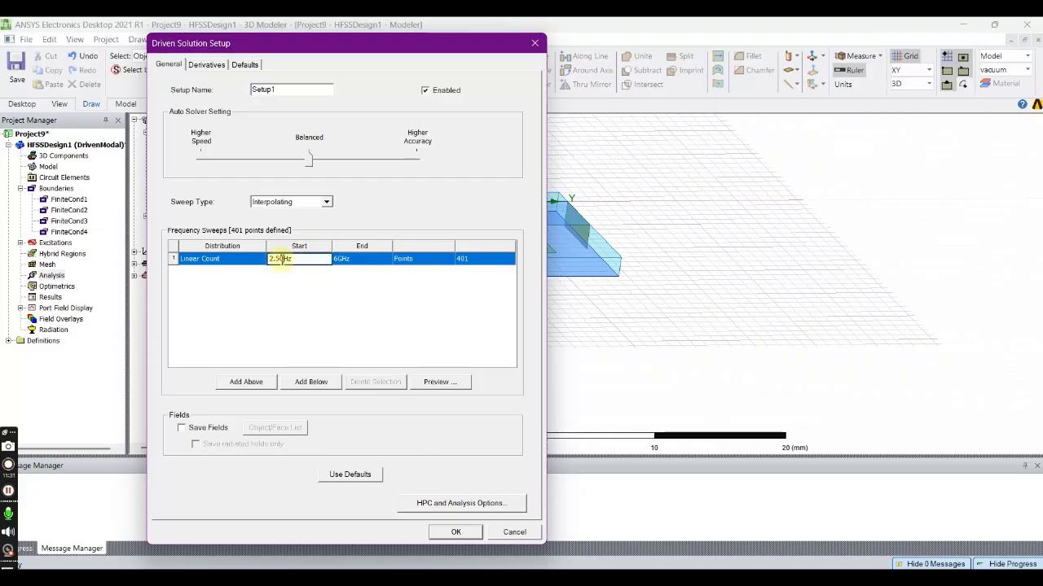
{"action": "left_click_drag", "start_coordinate": [281, 259], "coordinate": [257, 259]}
{"action": "type", "text": "1"}
{"action": "left_click", "coordinate": [340, 259]}
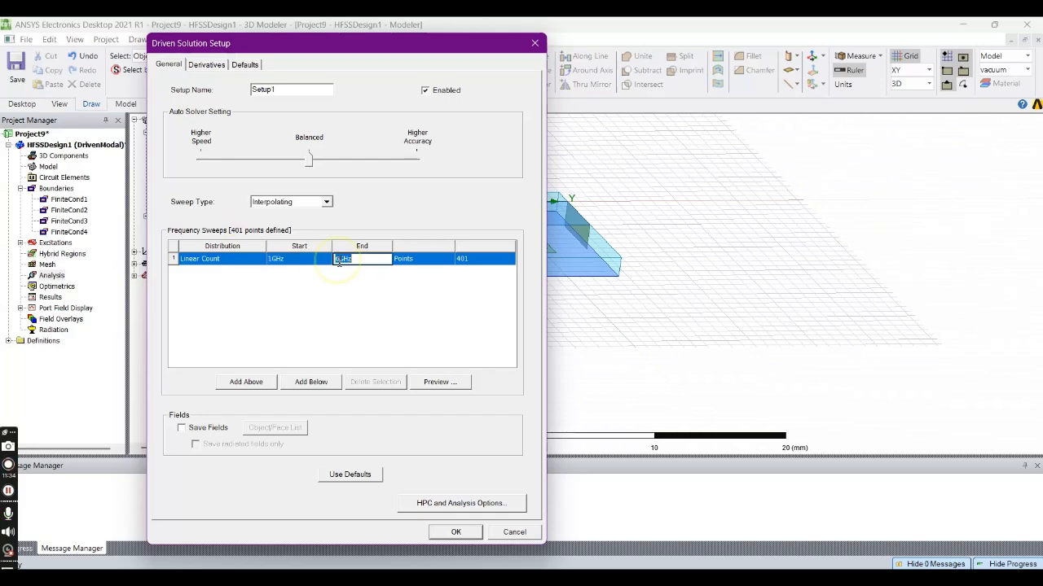
{"action": "left_click_drag", "start_coordinate": [335, 258], "coordinate": [341, 253]}
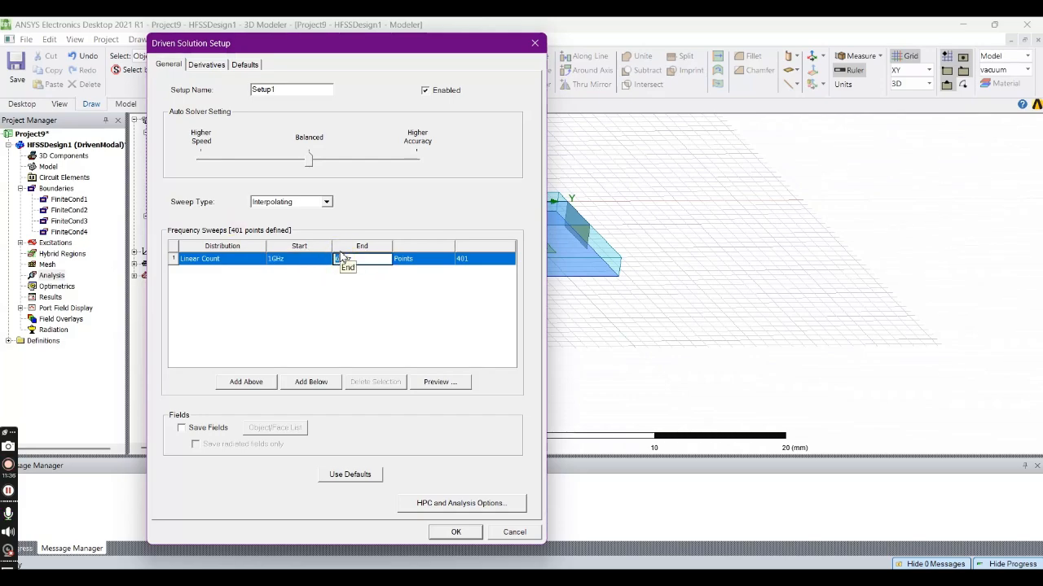
{"action": "type", "text": "5"}
{"action": "left_click", "coordinate": [307, 310]}
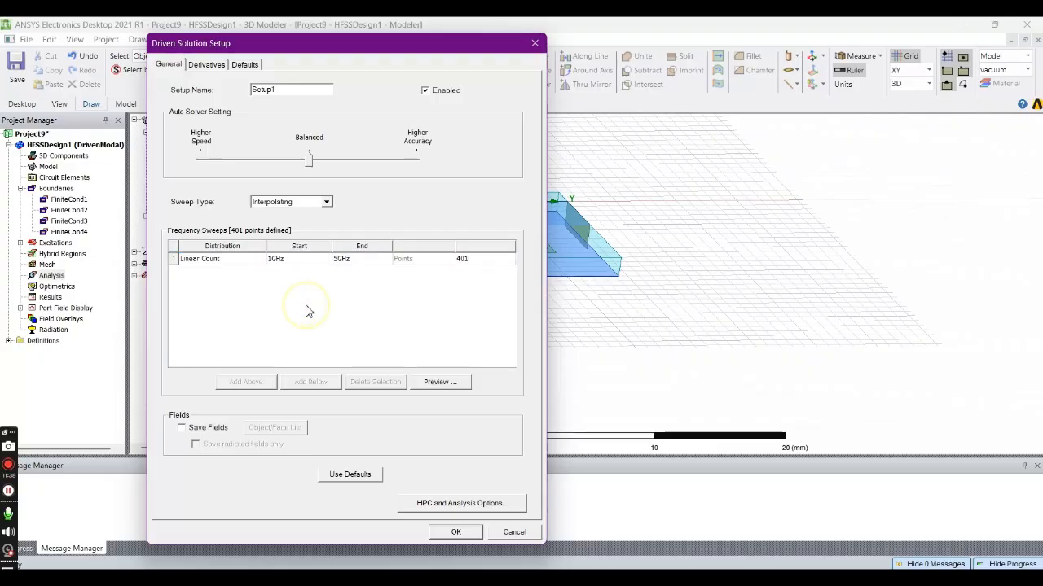
{"action": "left_click", "coordinate": [445, 534]}
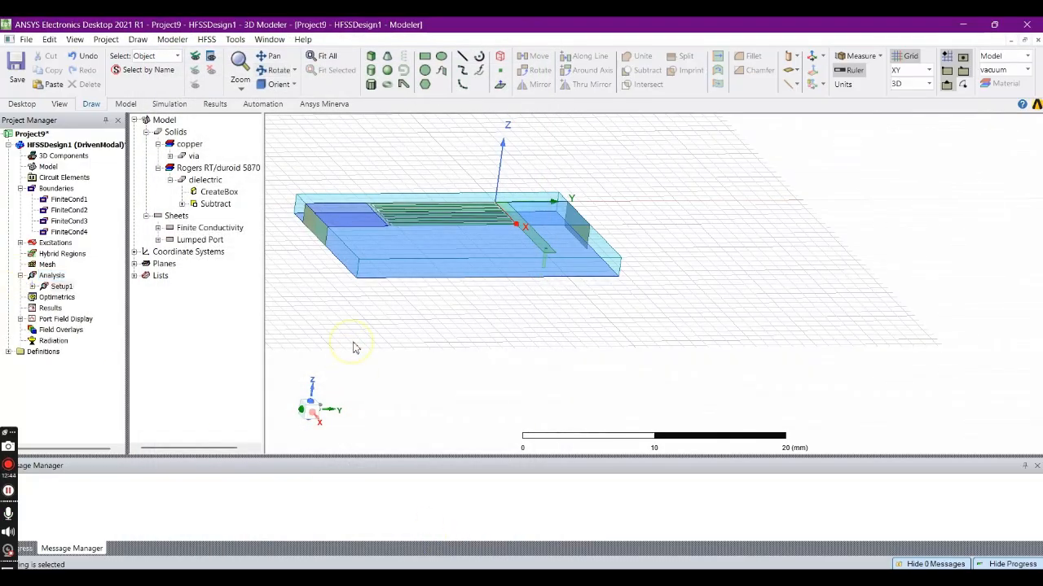
- Run the validation check on the design and start the analysis of all setups
{"action": "left_click", "coordinate": [206, 40]}
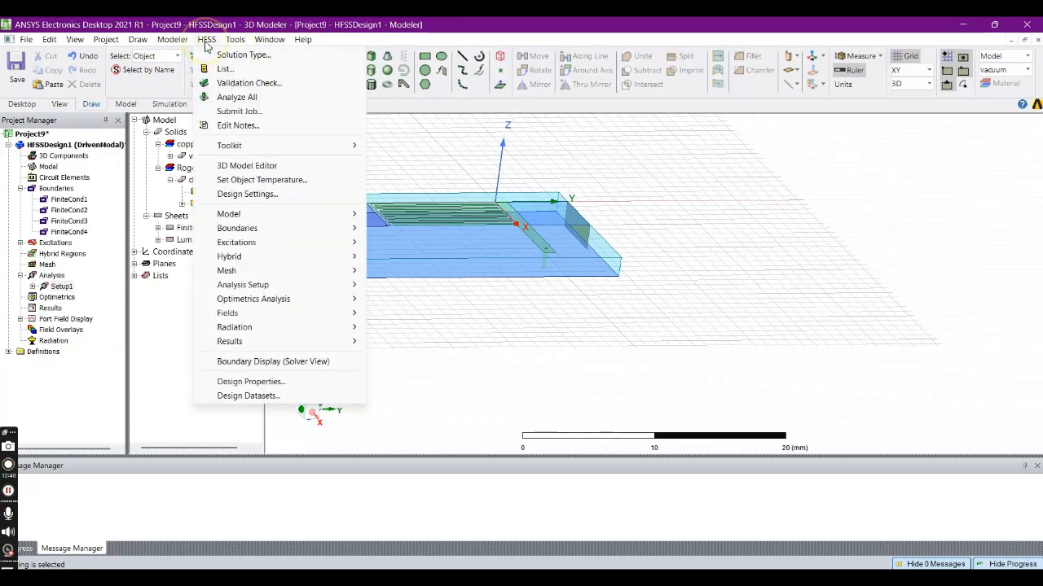
{"action": "left_click", "coordinate": [238, 83]}
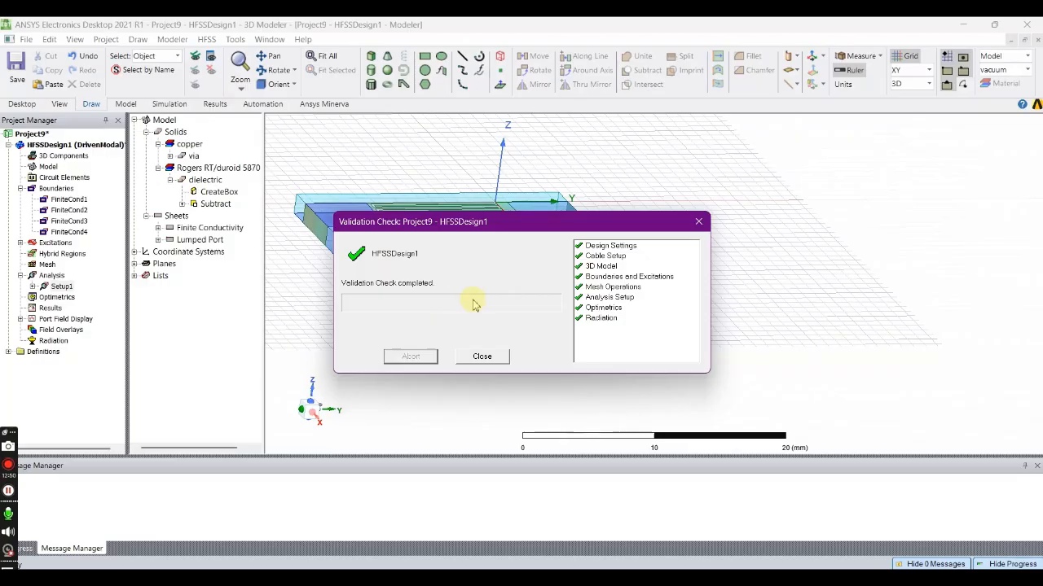
{"action": "left_click", "coordinate": [461, 363]}
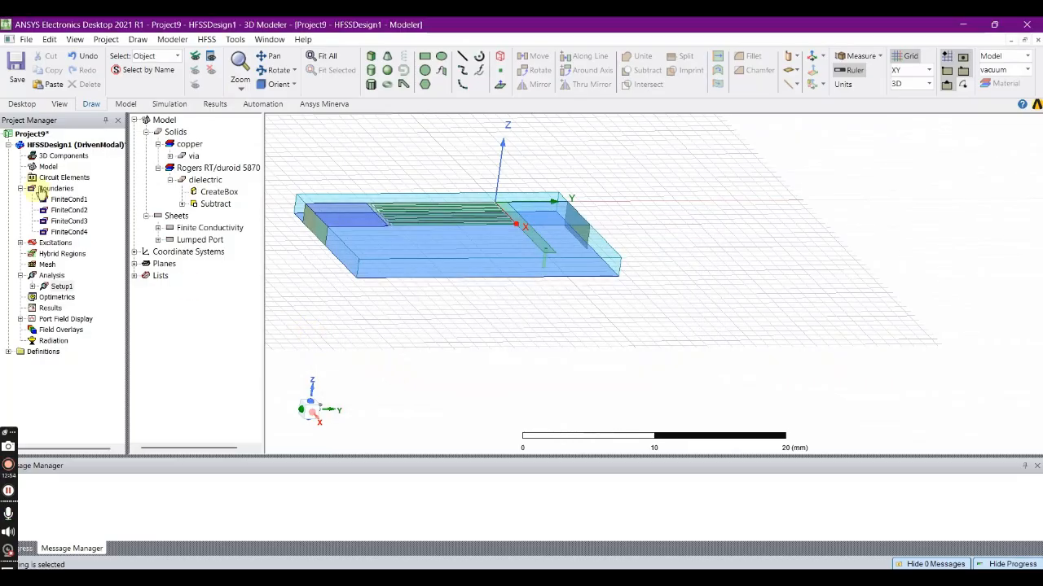
{"action": "left_click", "coordinate": [205, 39]}
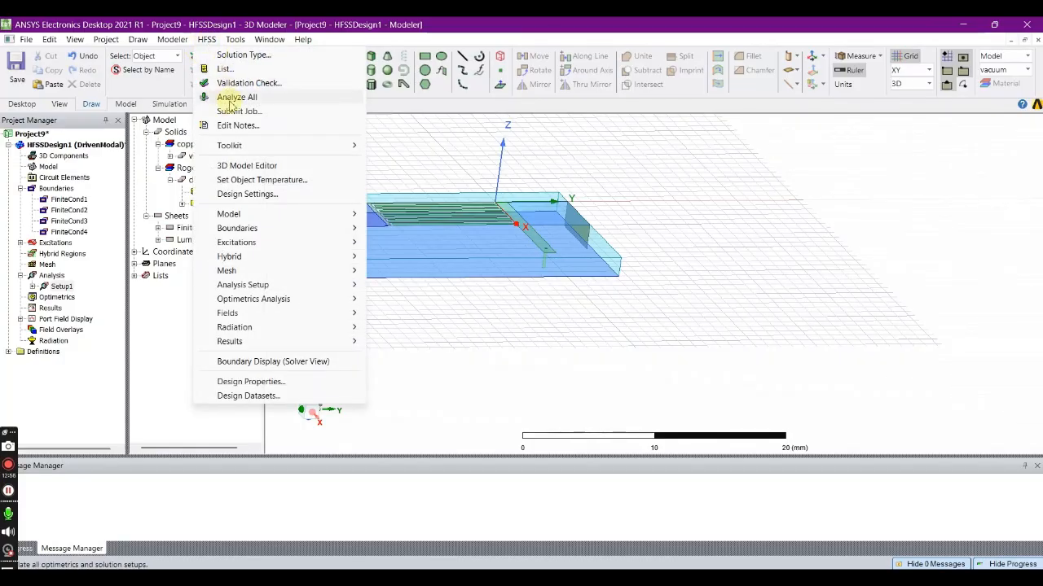
{"action": "left_click", "coordinate": [244, 98]}
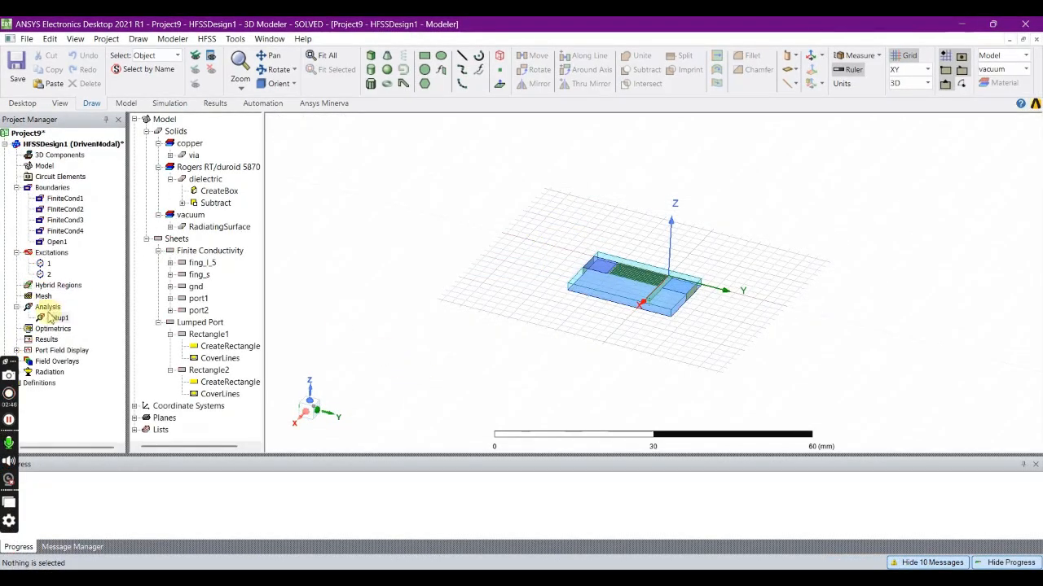
- Create a rectangular modal solution data plot of S(1,1) in dB over the frequency sweep
{"action": "left_click", "coordinate": [47, 340]}
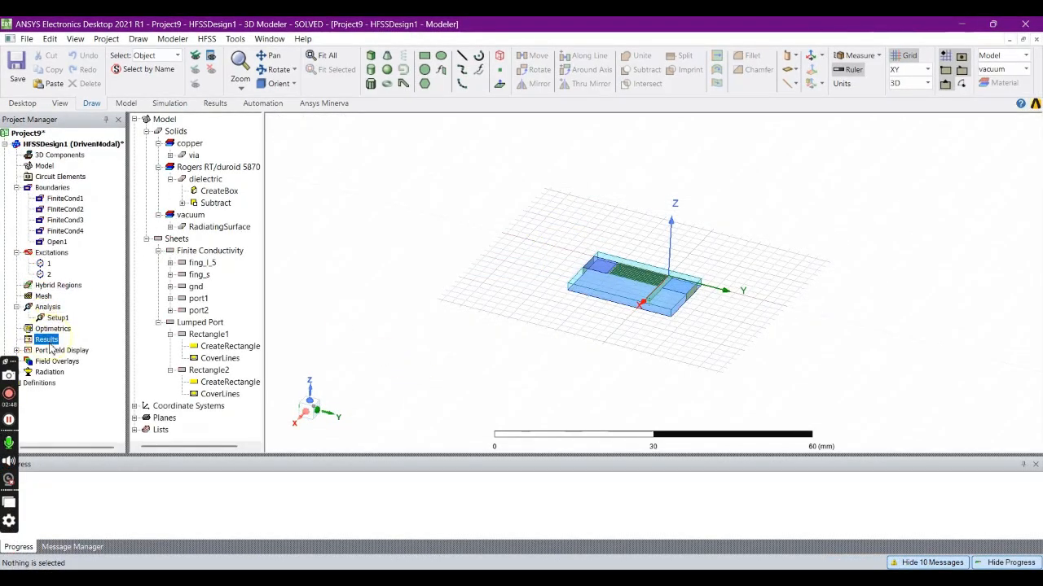
{"action": "right_click", "coordinate": [48, 343]}
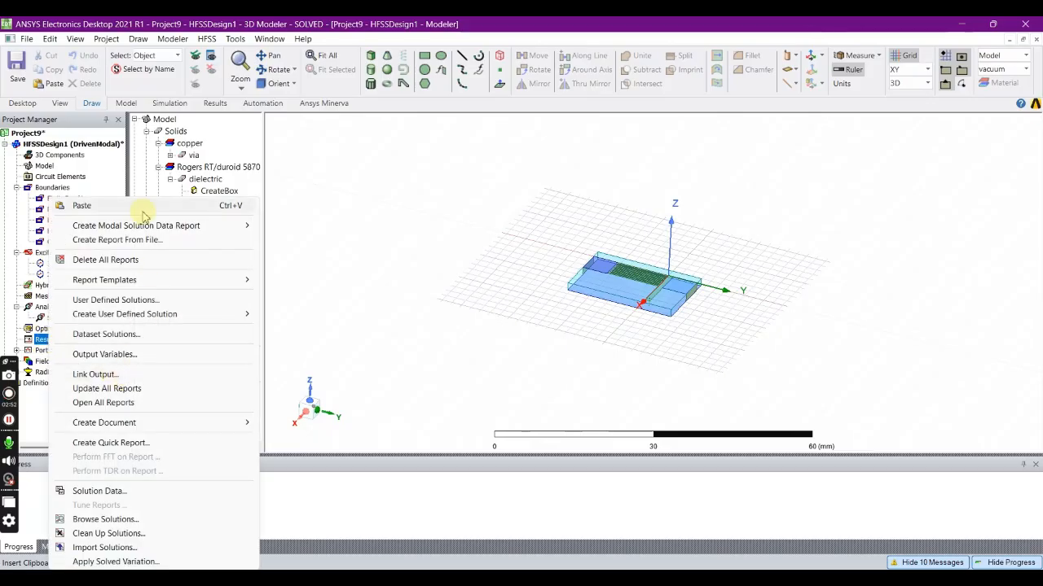
{"action": "mouse_move", "coordinate": [135, 228]}
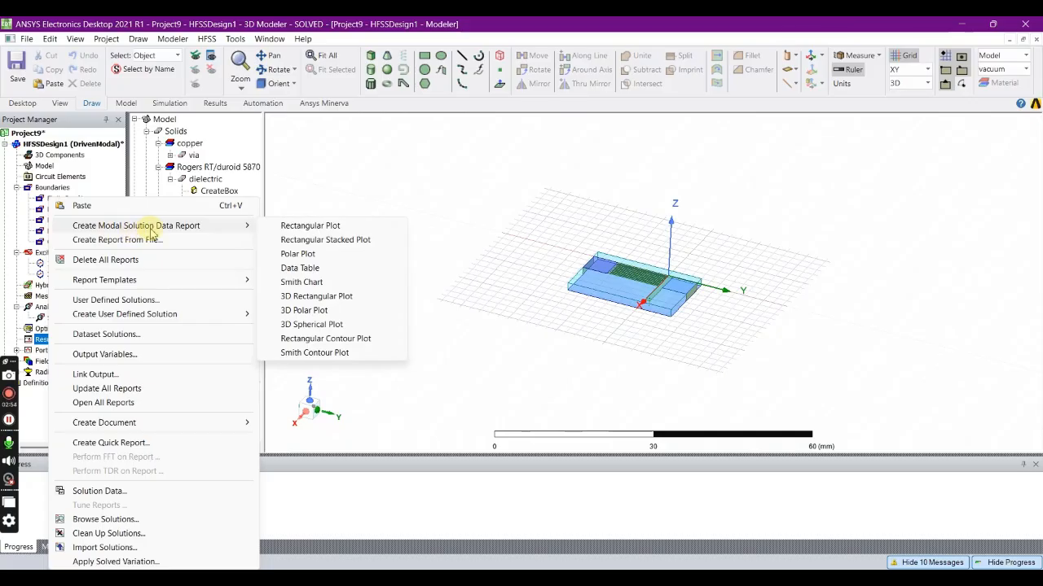
{"action": "left_click", "coordinate": [300, 230]}
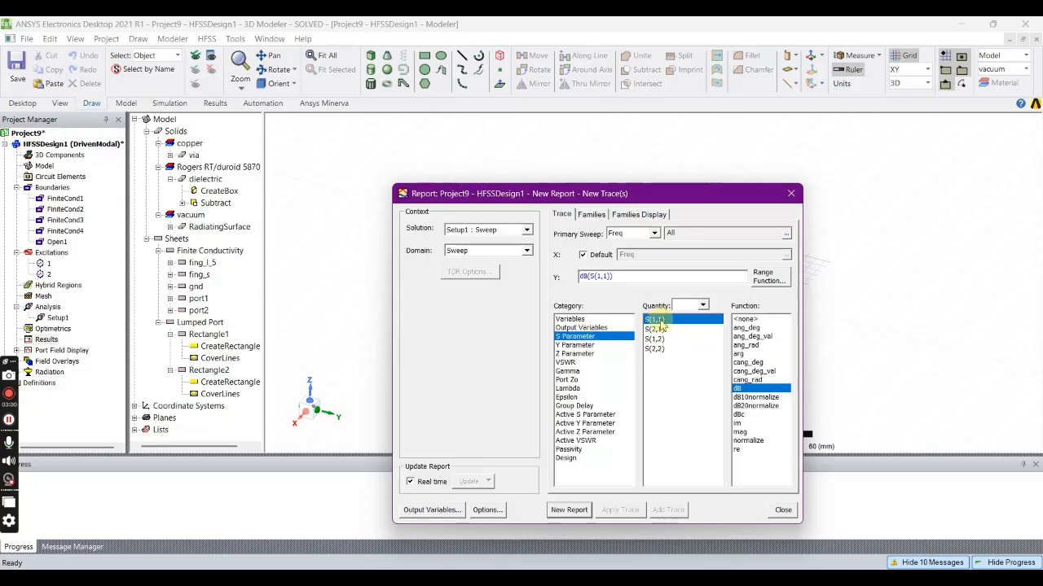
{"action": "left_click", "coordinate": [569, 510]}
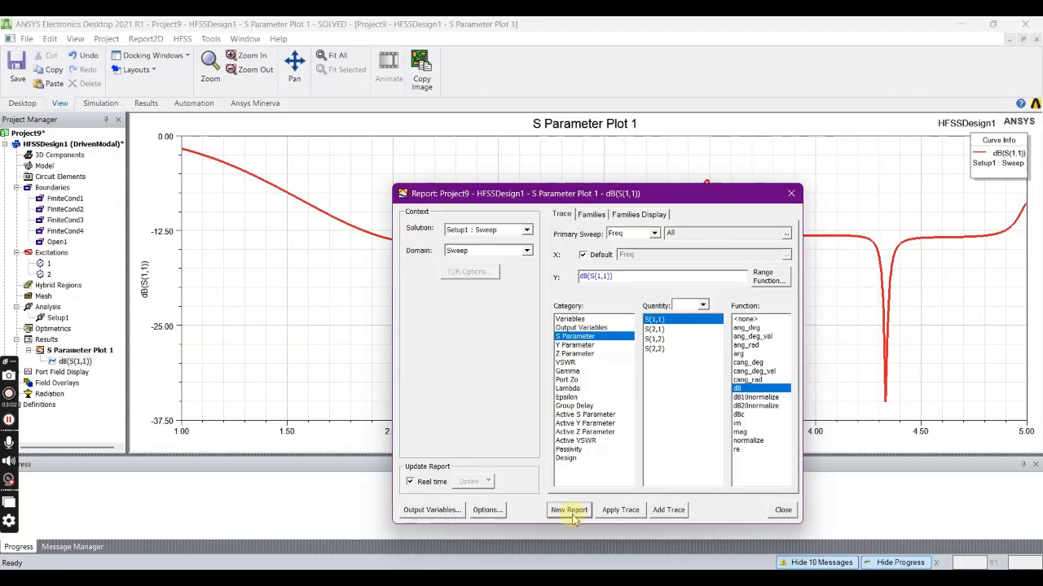
{"action": "left_click", "coordinate": [790, 193]}
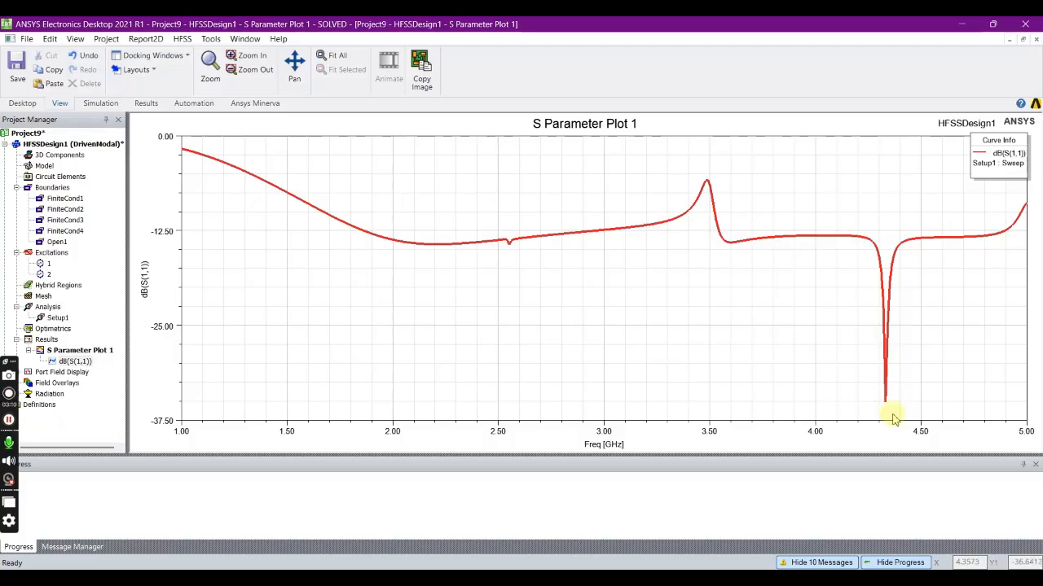
- Place a marker on the S(1,1) curve at its deepest dip, at about 4.33 GHz
{"action": "right_click", "coordinate": [467, 217]}
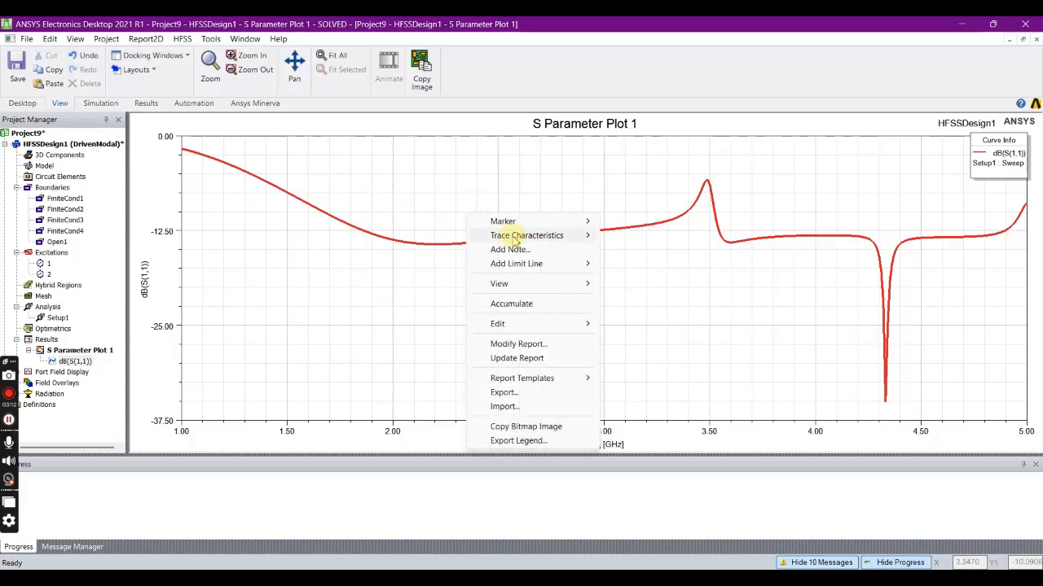
{"action": "mouse_move", "coordinate": [517, 222]}
{"action": "left_click", "coordinate": [649, 221]}
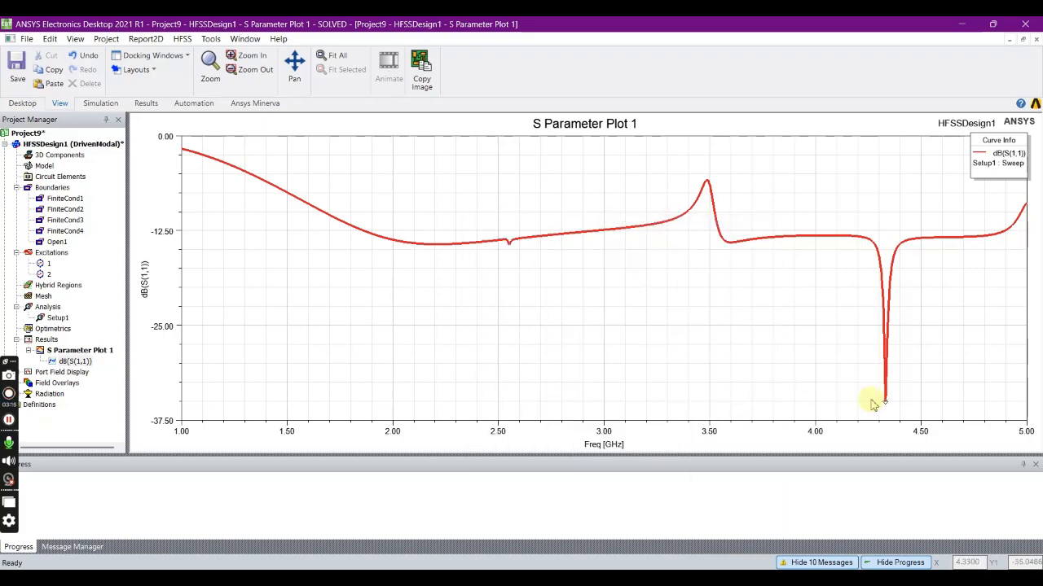
{"action": "left_click", "coordinate": [884, 399]}
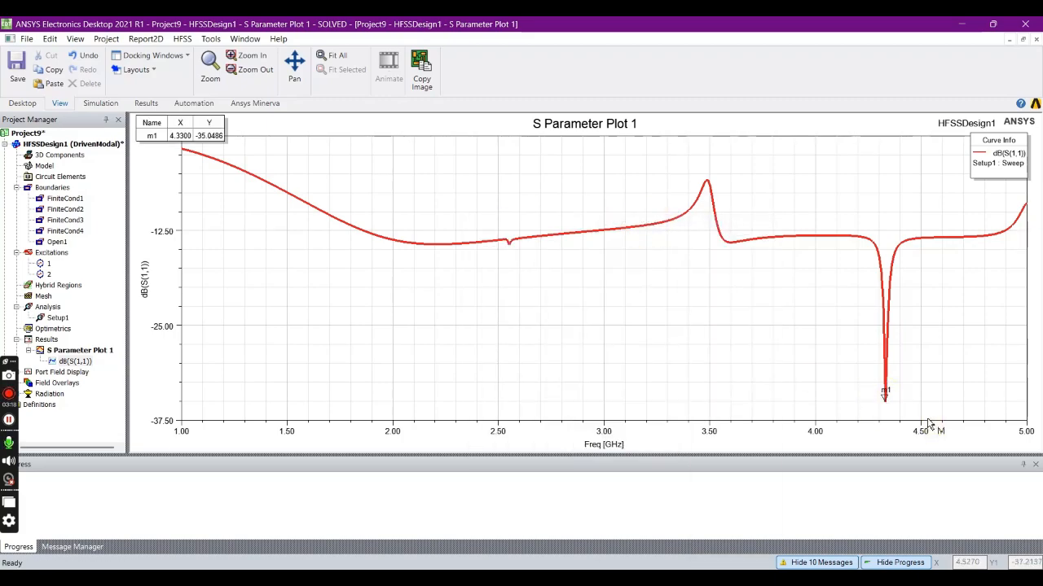
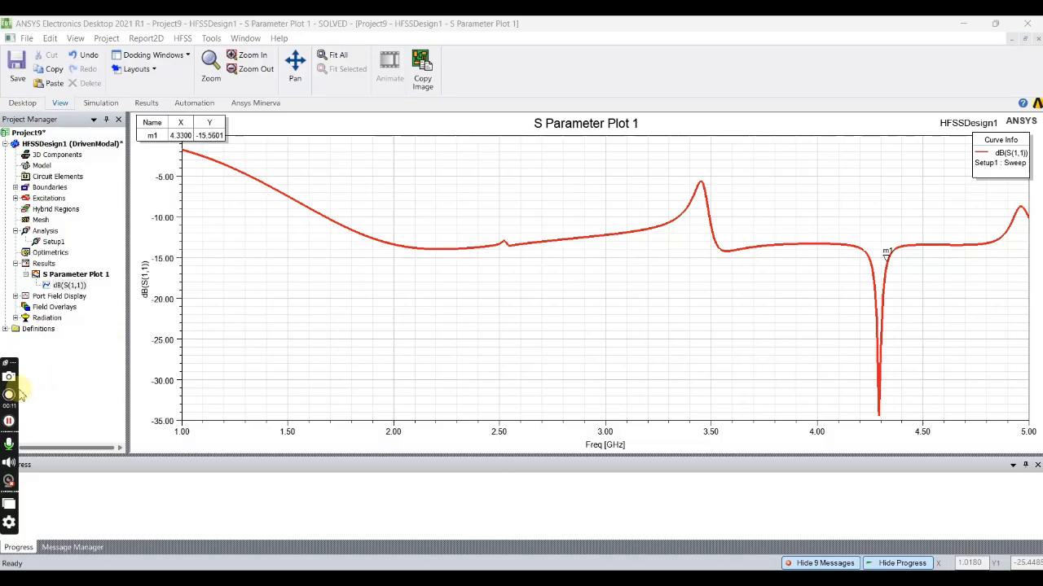
- Start a new rectangular modal solution data plot, open its output variables and enter beta as a new variable name
{"action": "left_click", "coordinate": [182, 38]}
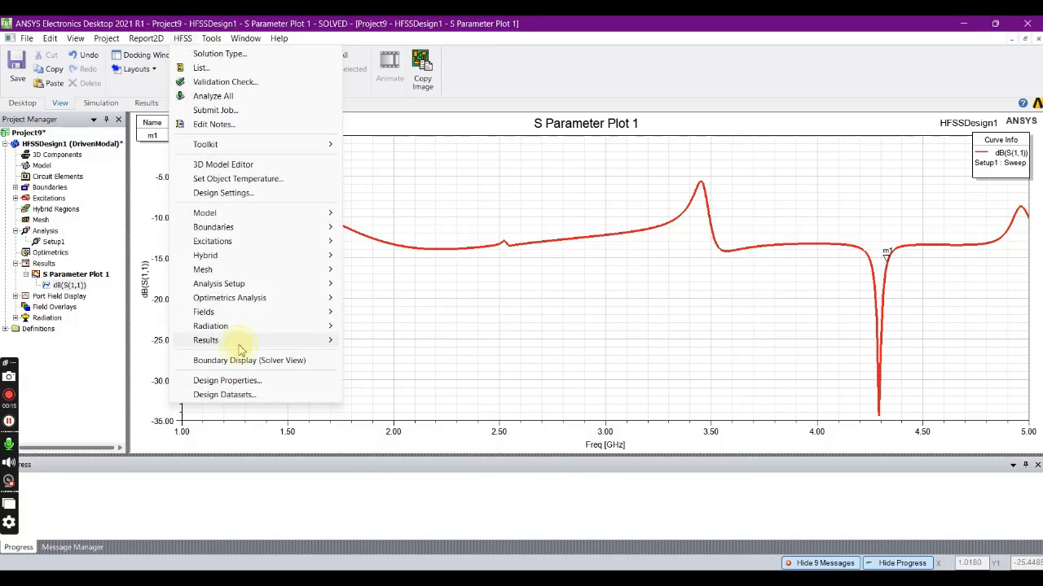
{"action": "mouse_move", "coordinate": [236, 341]}
{"action": "mouse_move", "coordinate": [439, 260]}
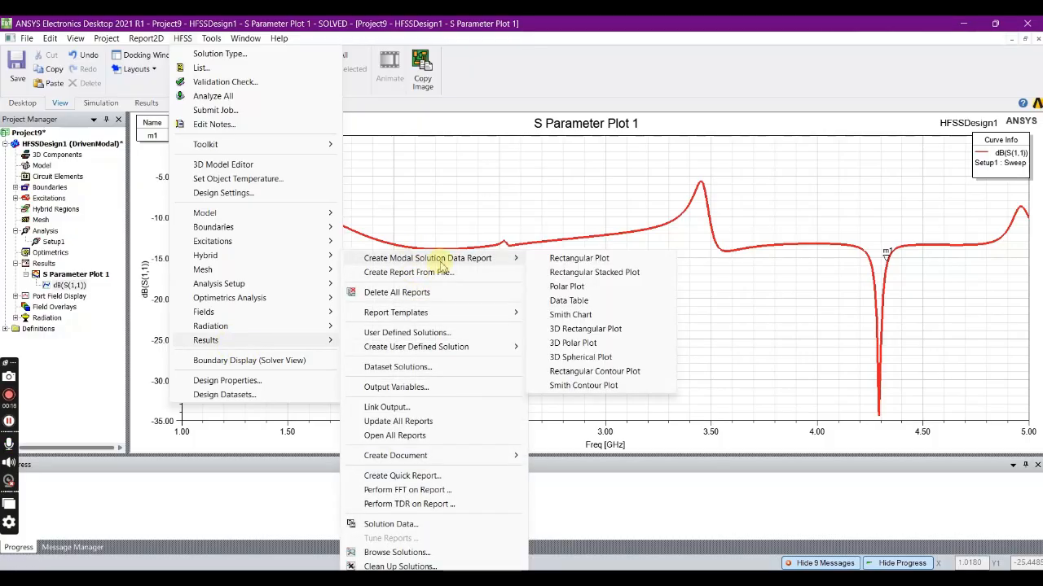
{"action": "left_click", "coordinate": [564, 259]}
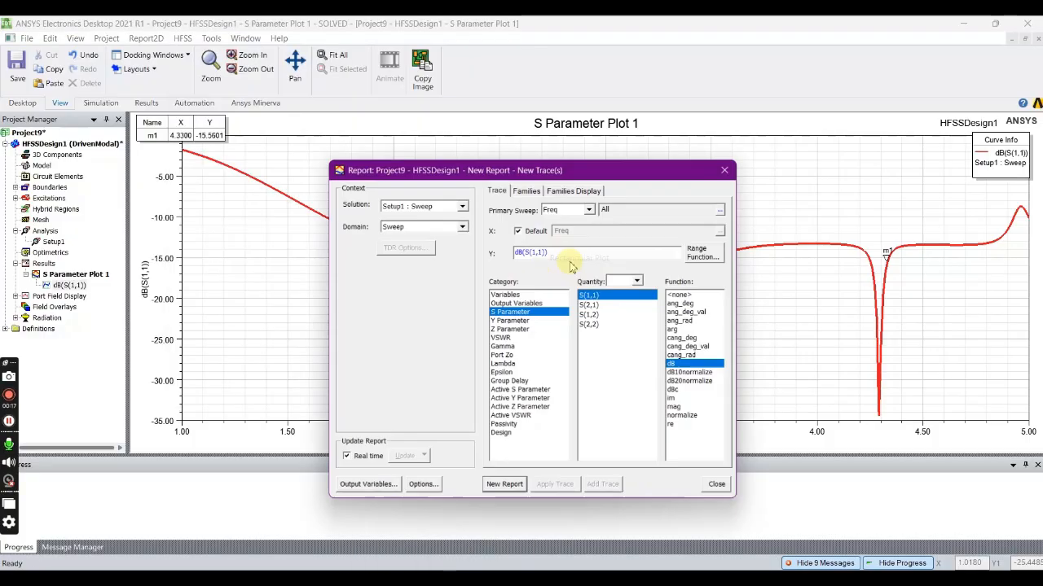
{"action": "left_click", "coordinate": [369, 487]}
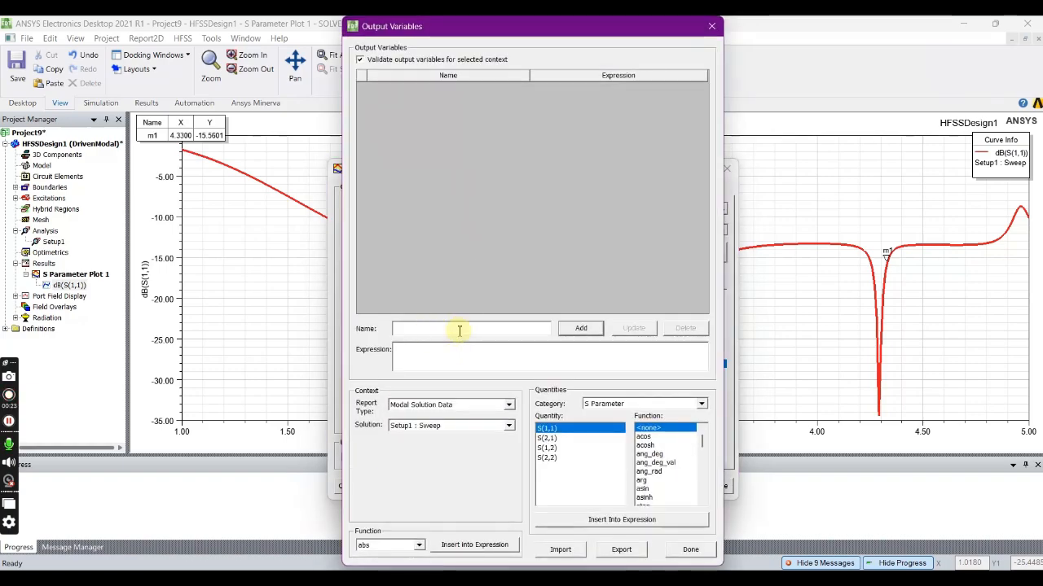
{"action": "type", "text": "beta"}
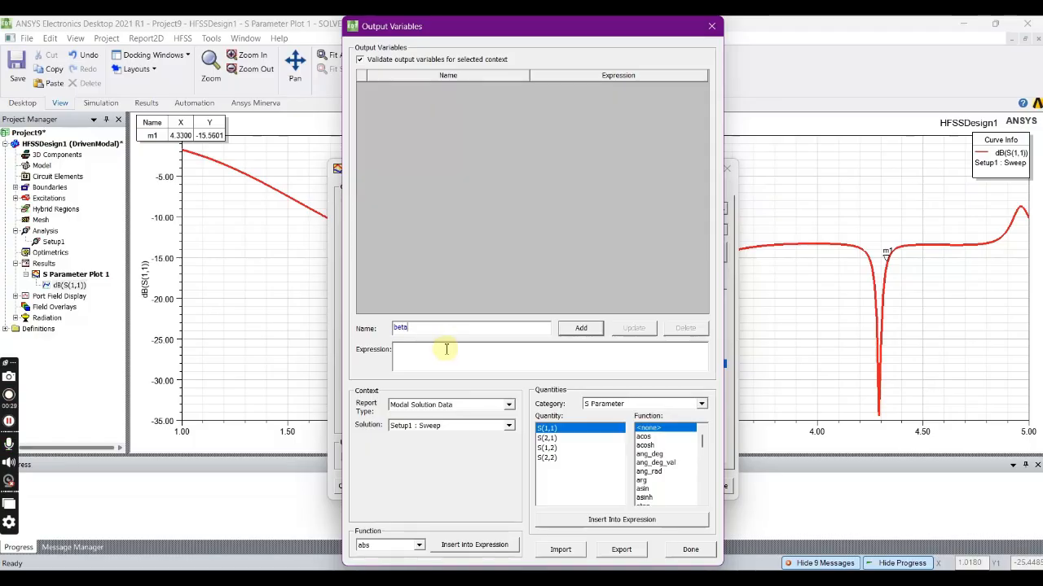
- Build the first part of the beta expression as acos(1-S(1,1)*S(2,2))
{"action": "left_click", "coordinate": [443, 352]}
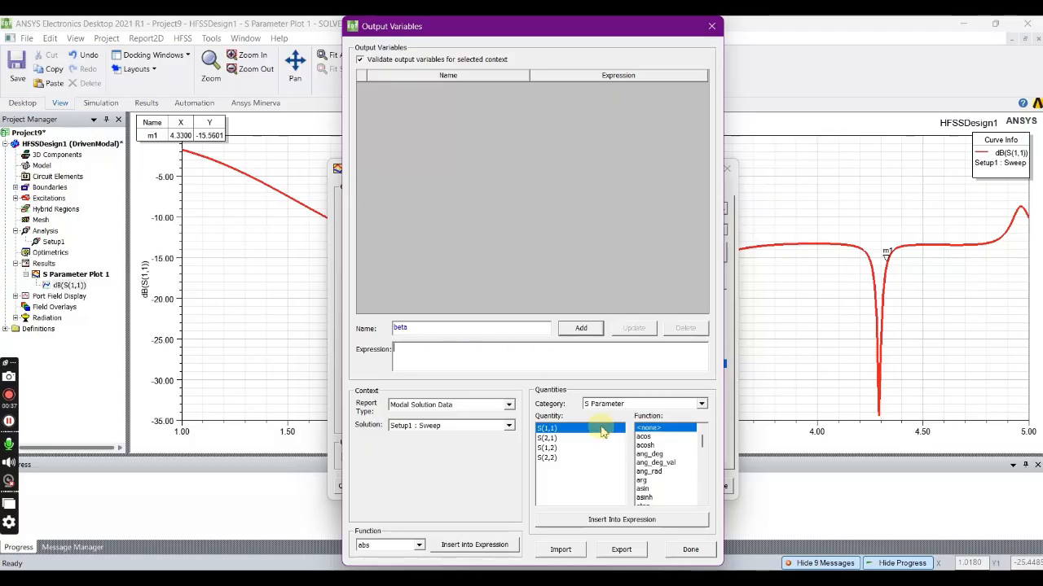
{"action": "left_click", "coordinate": [643, 437]}
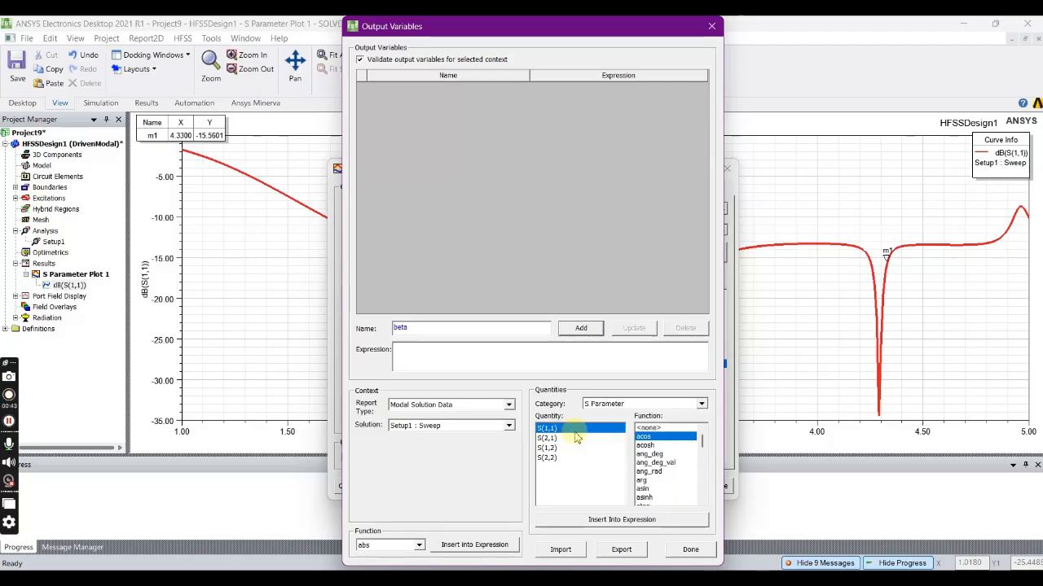
{"action": "left_click", "coordinate": [613, 520]}
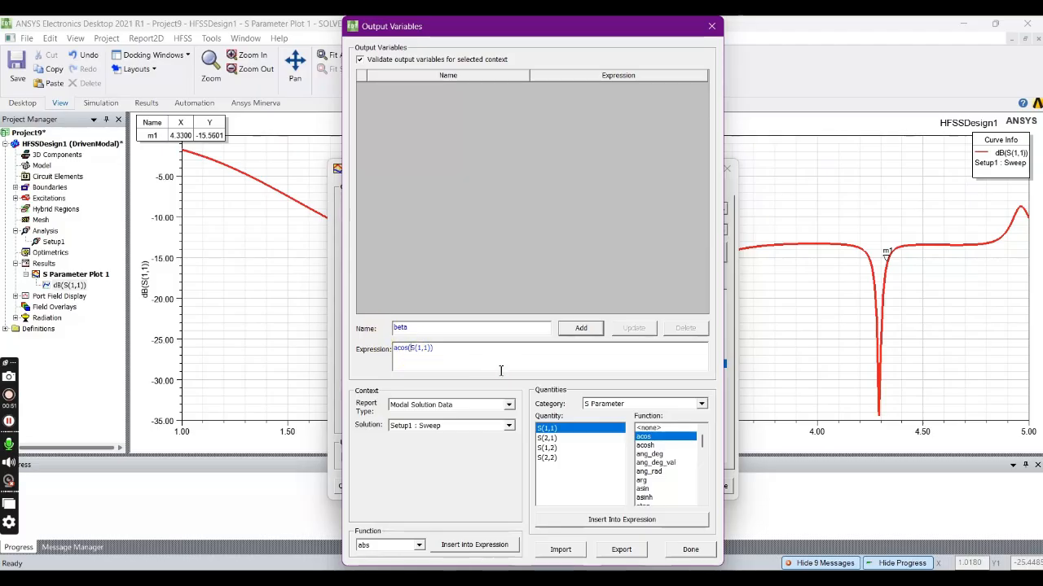
{"action": "type", "text": "-"}
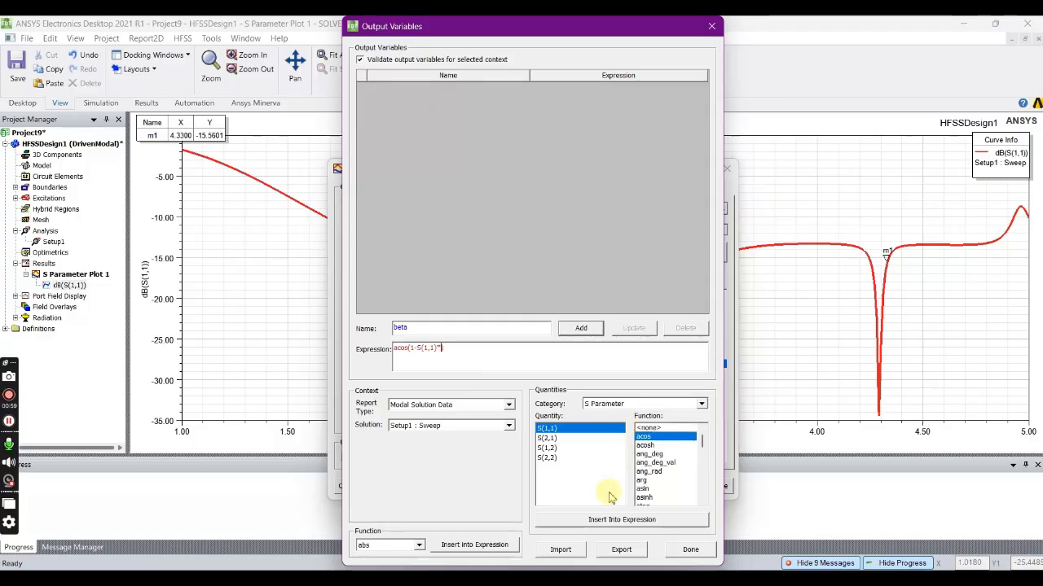
{"action": "left_click", "coordinate": [644, 430]}
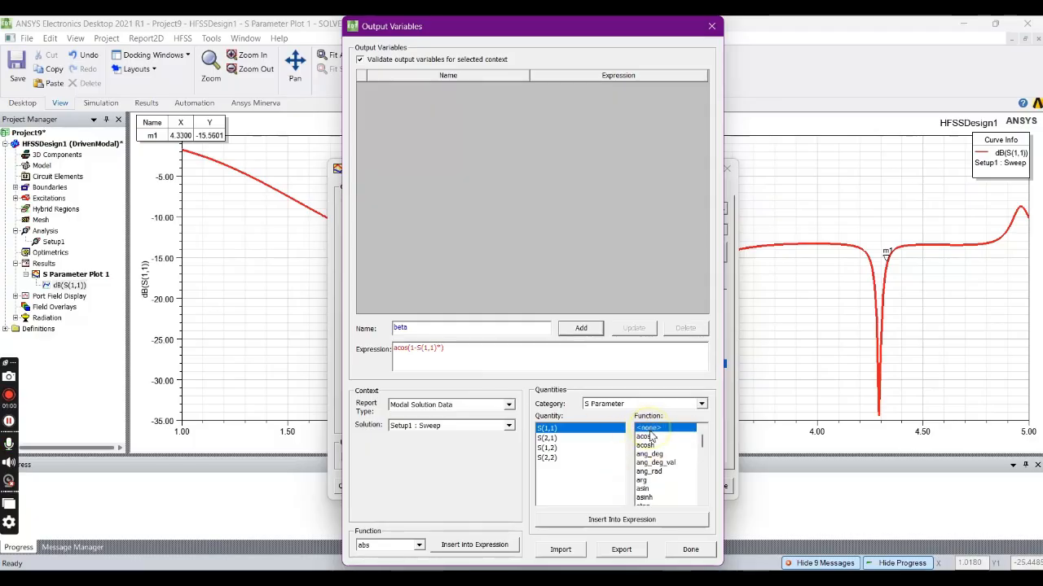
{"action": "left_click", "coordinate": [547, 458]}
{"action": "left_click", "coordinate": [605, 523]}
- Extend the beta expression inside the acos argument with +S(1,2)*S(2,1)
{"action": "left_click", "coordinate": [401, 357]}
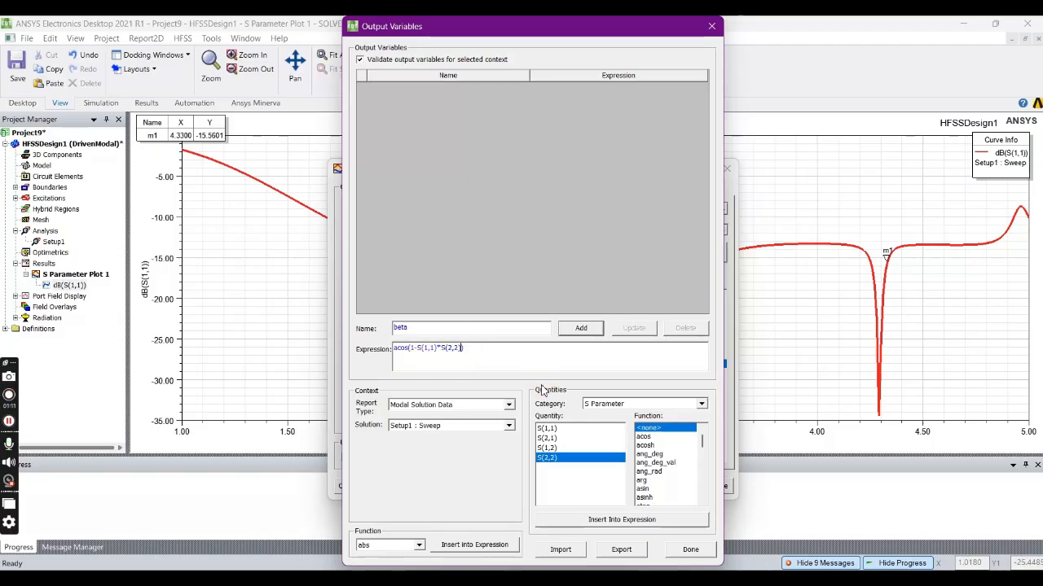
{"action": "type", "text": "+"}
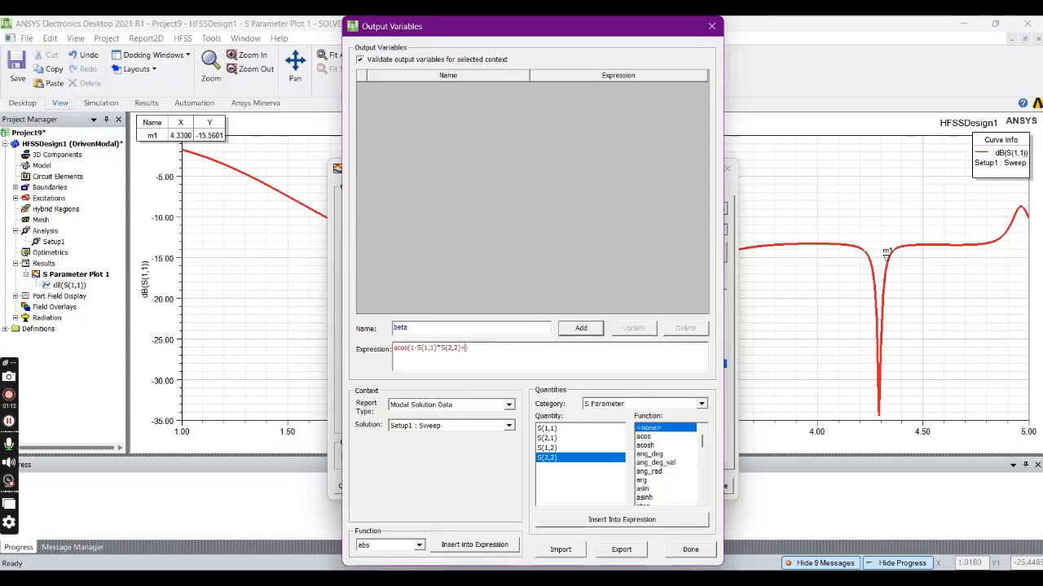
{"action": "left_click", "coordinate": [546, 448]}
{"action": "left_click", "coordinate": [615, 520]}
{"action": "left_click", "coordinate": [487, 348]}
{"action": "type", "text": "*"}
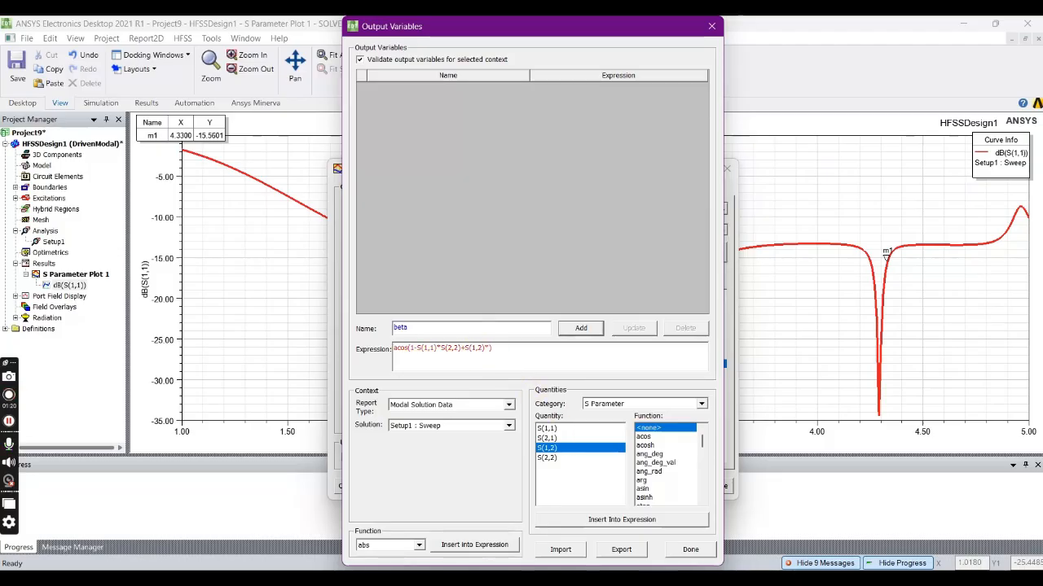
{"action": "left_click", "coordinate": [547, 438]}
{"action": "left_click", "coordinate": [612, 519]}
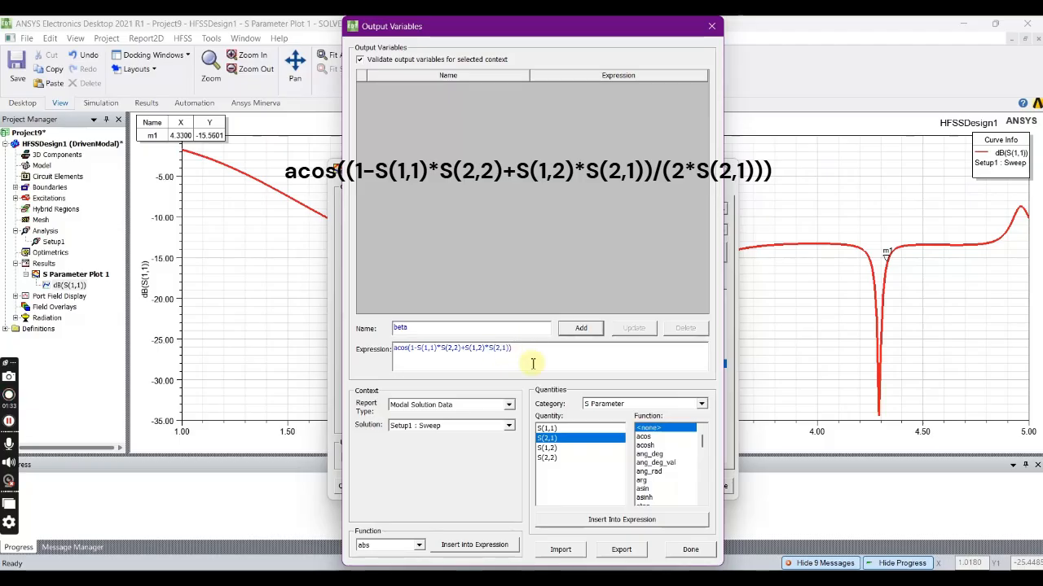
- Bracket the acos argument's terms, append /2*S(2,1) after them, and add beta to the output variables
{"action": "type", "text": ")"}
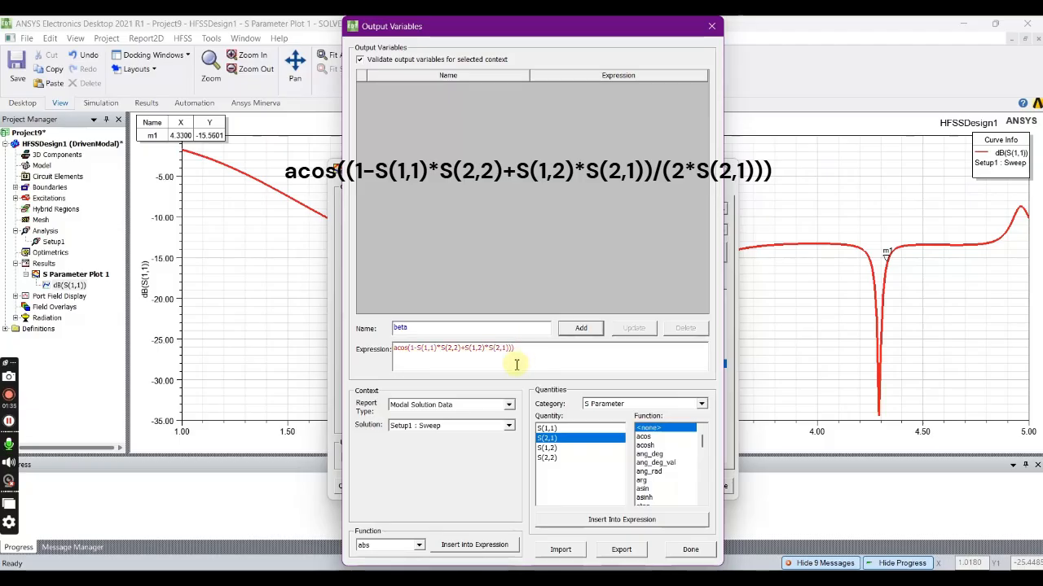
{"action": "left_click", "coordinate": [410, 350]}
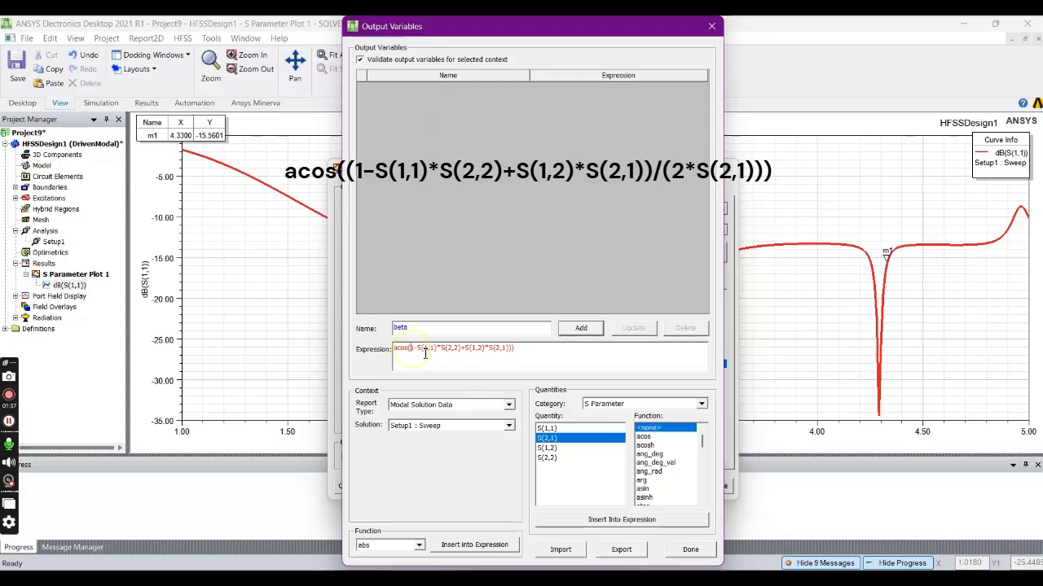
{"action": "type", "text": "("}
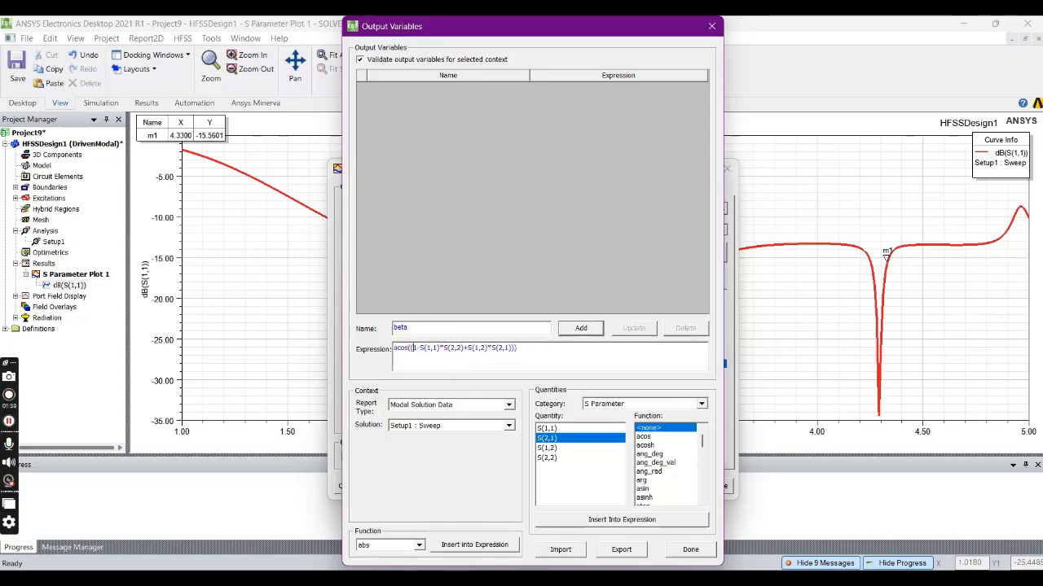
{"action": "left_click", "coordinate": [515, 348]}
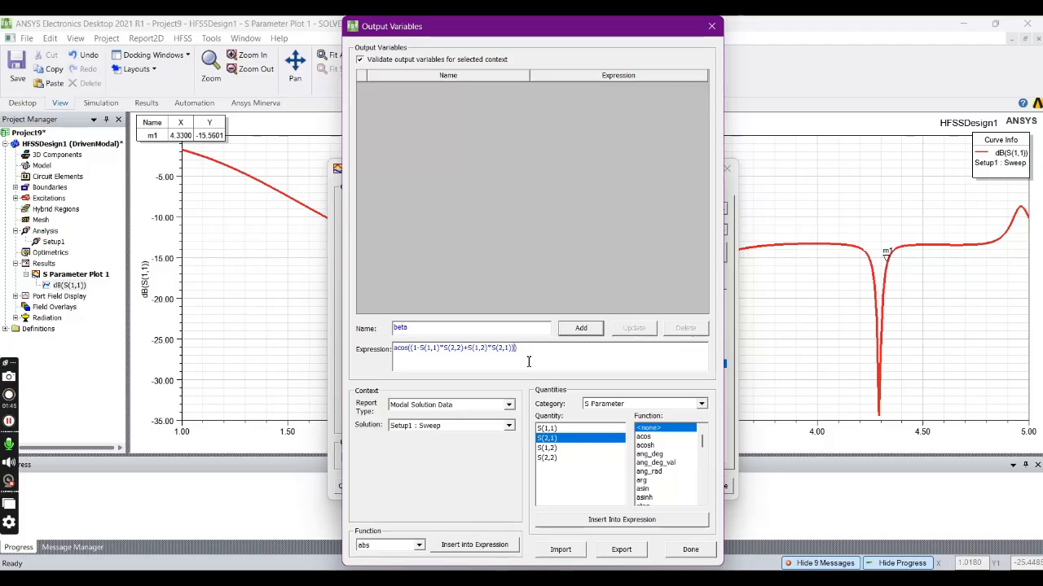
{"action": "type", "text": "/"}
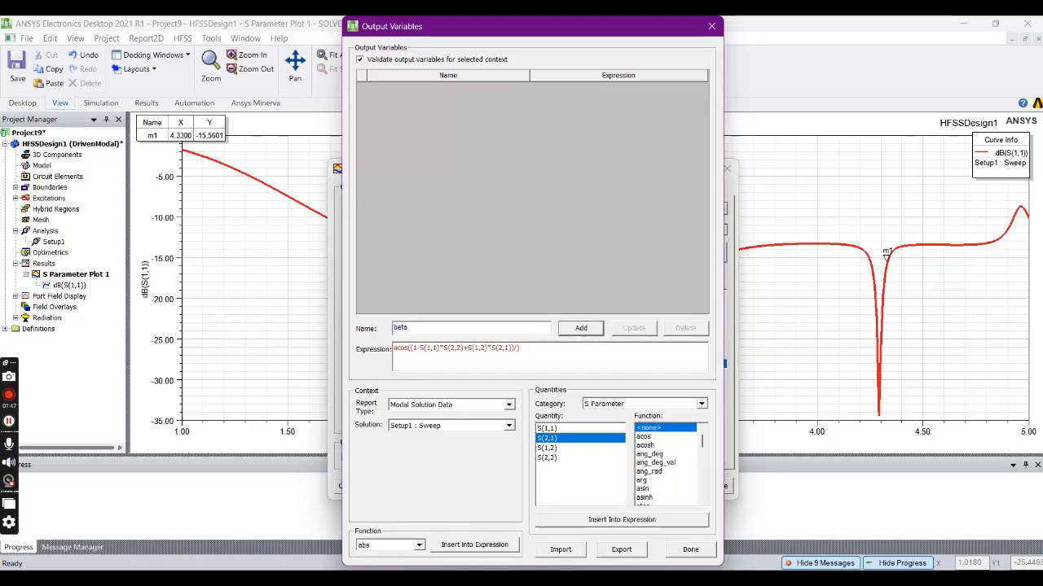
{"action": "type", "text": "2*"}
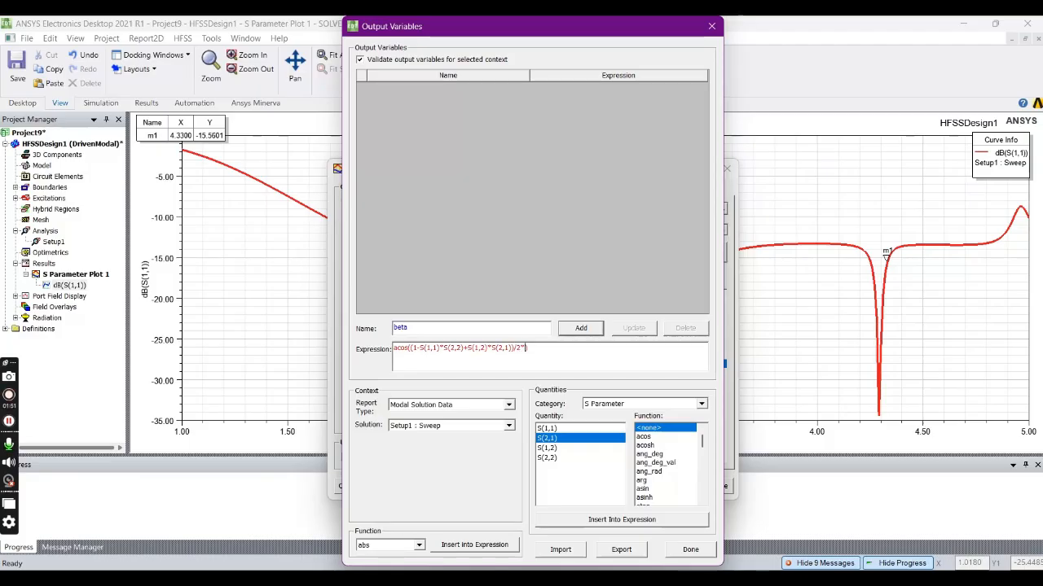
{"action": "left_click", "coordinate": [607, 522]}
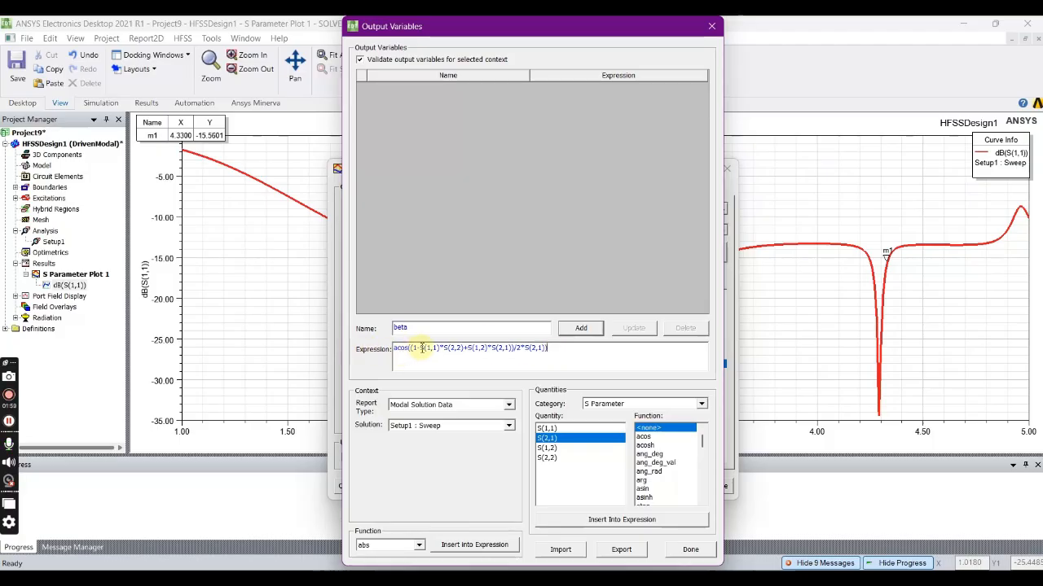
{"action": "left_click", "coordinate": [580, 328]}
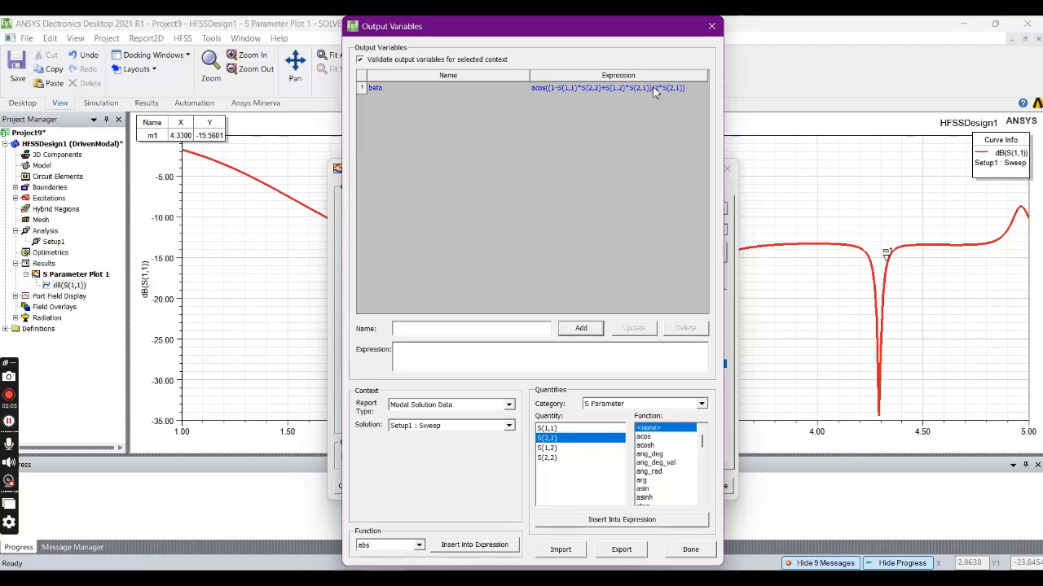
- Add an output variable F whose expression is the Freq quantity from the Variables category
{"action": "left_click", "coordinate": [416, 333]}
{"action": "type", "text": "F"}
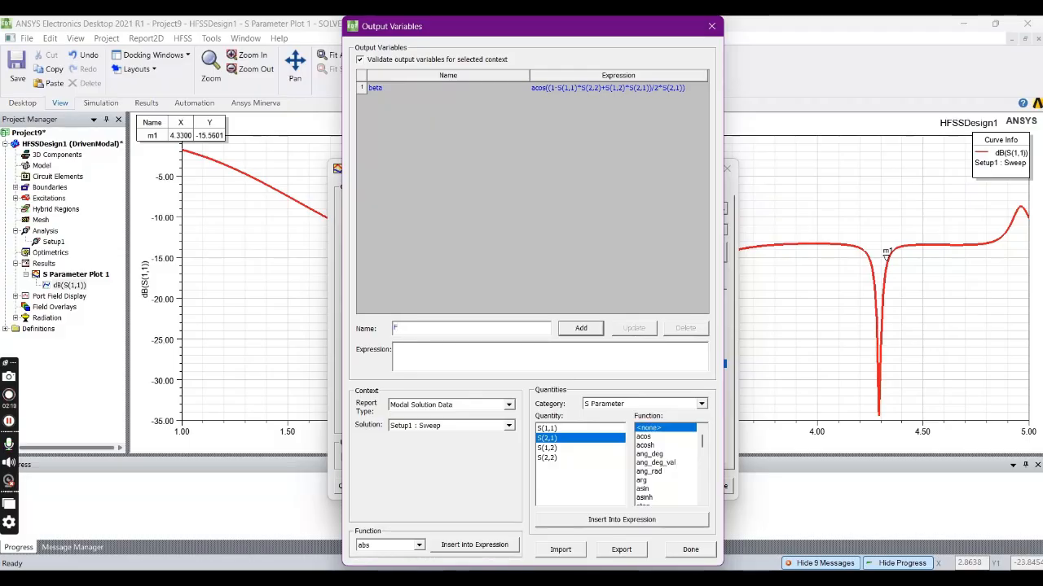
{"action": "left_click", "coordinate": [434, 353]}
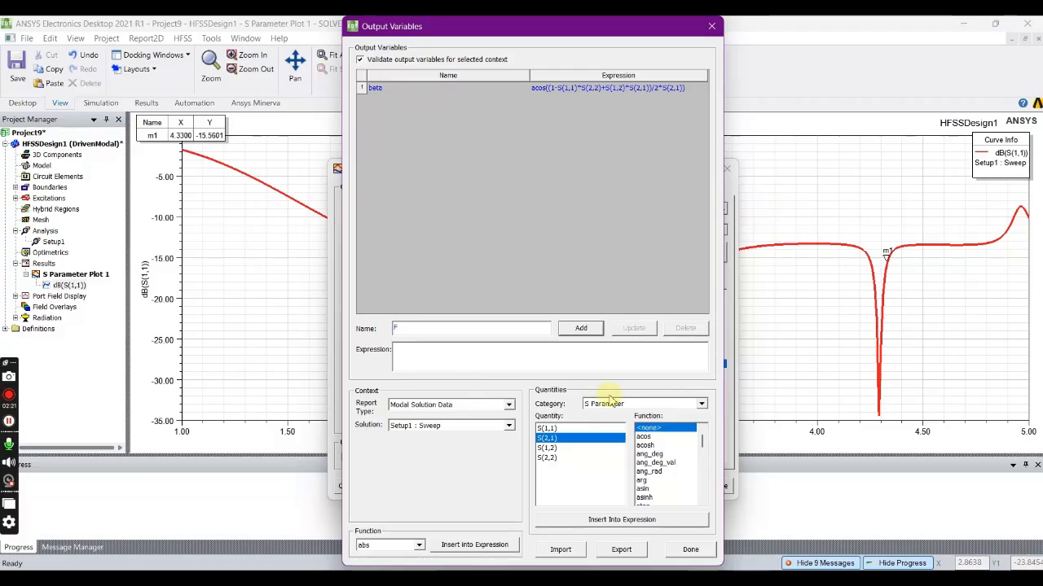
{"action": "left_click", "coordinate": [699, 405]}
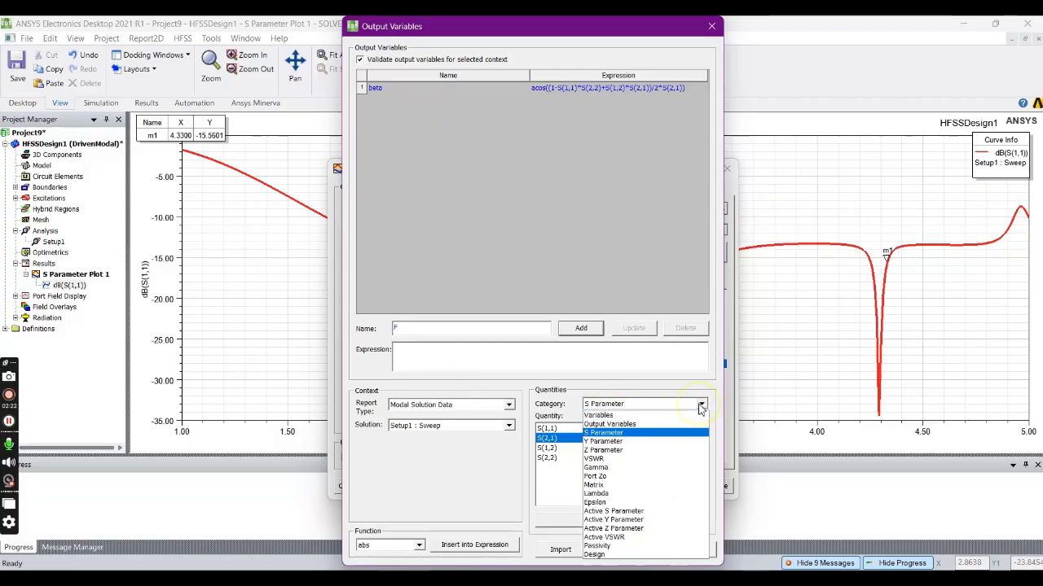
{"action": "left_click", "coordinate": [597, 415]}
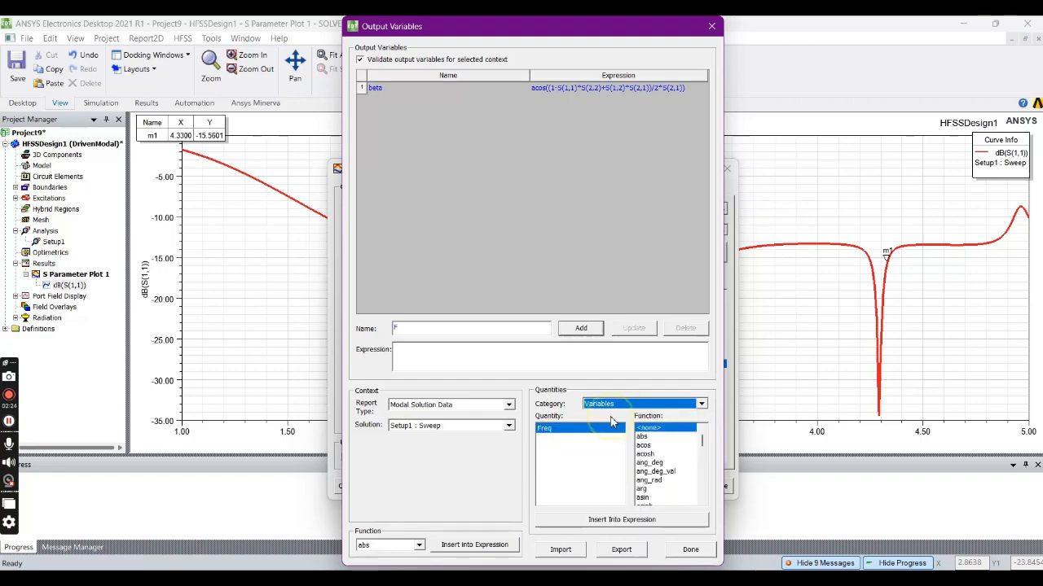
{"action": "left_click", "coordinate": [564, 432]}
{"action": "left_click", "coordinate": [601, 516]}
{"action": "left_click", "coordinate": [580, 328]}
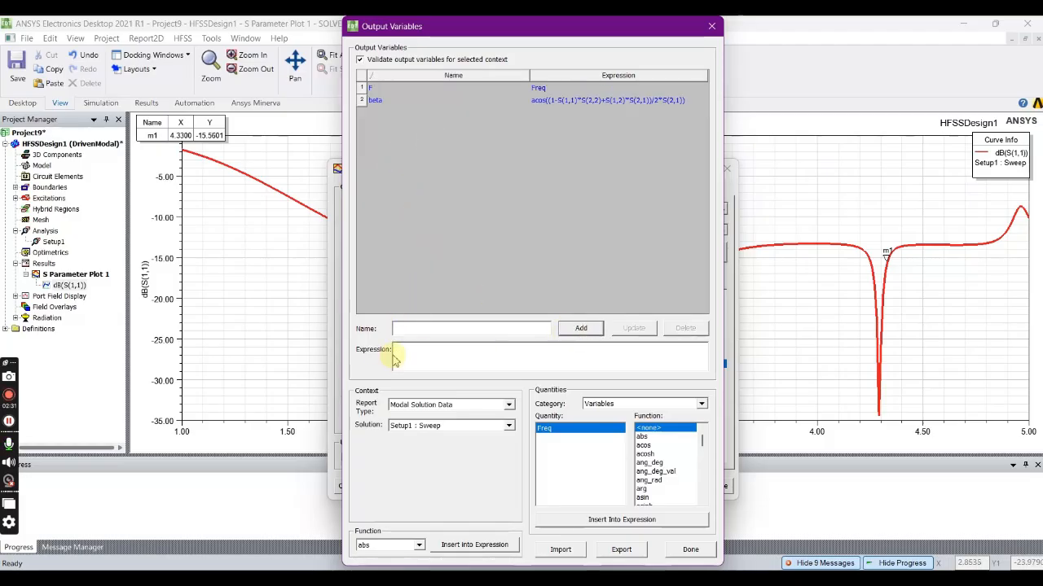
- Add an output variable lc with the expression 10.2mm
{"action": "left_click", "coordinate": [410, 328]}
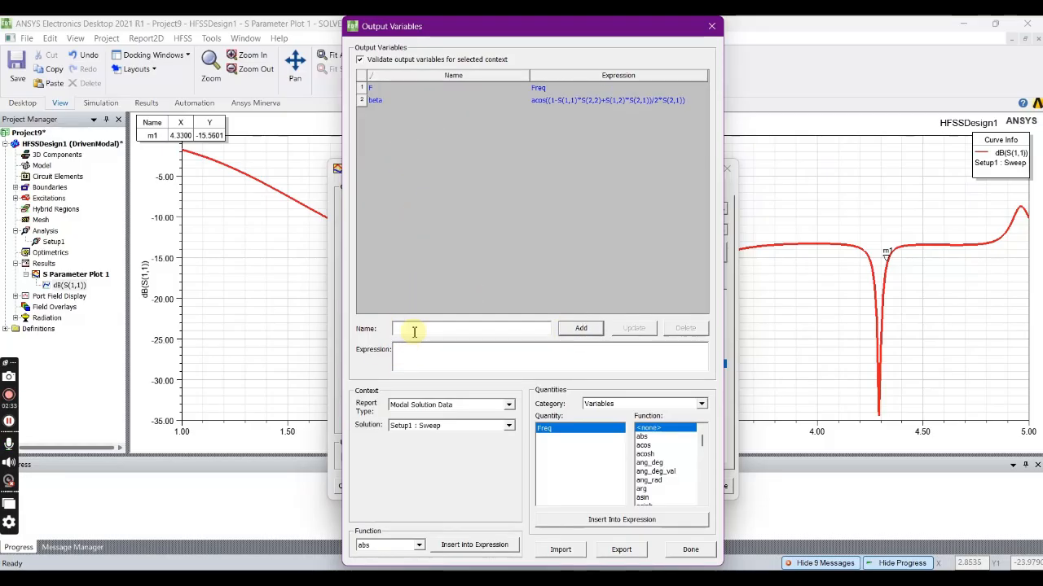
{"action": "type", "text": "L"}
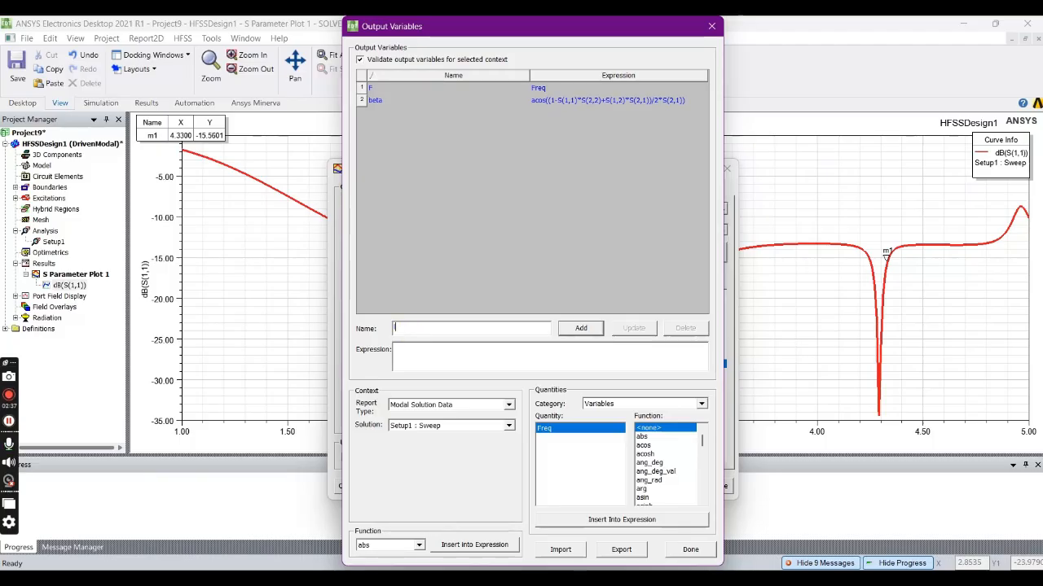
{"action": "type", "text": "c"}
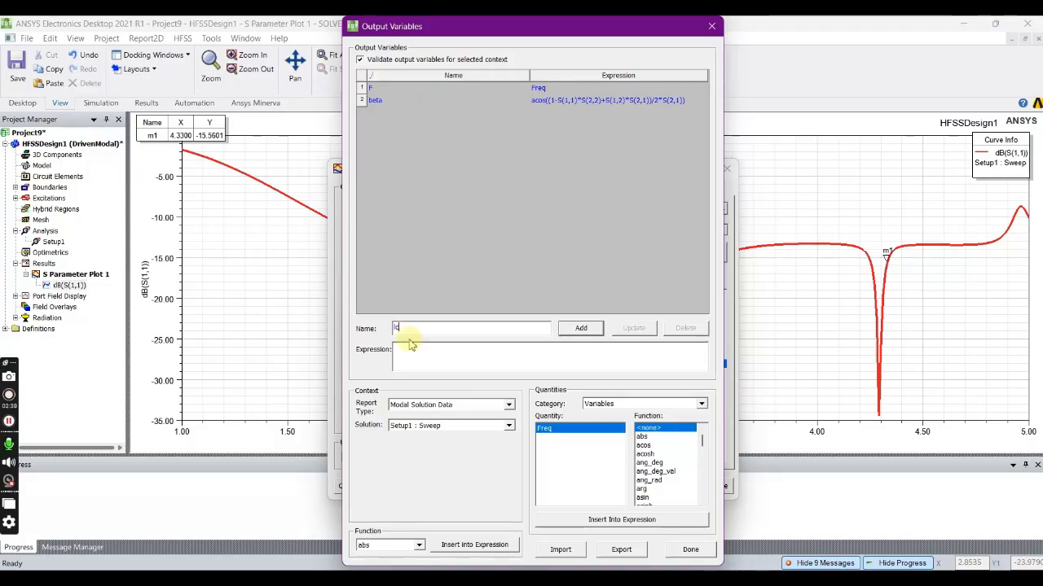
{"action": "left_click", "coordinate": [417, 351]}
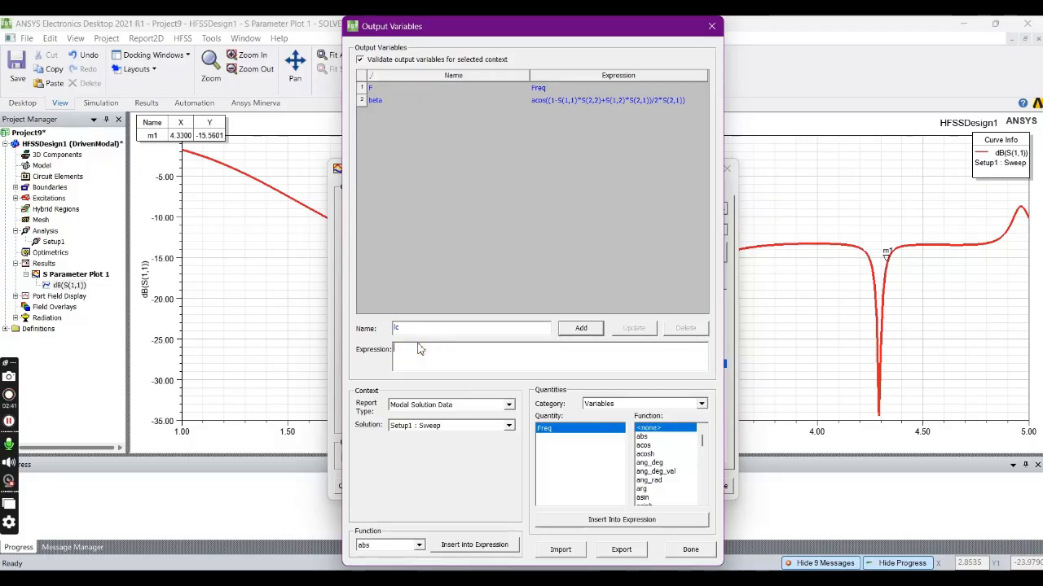
{"action": "type", "text": "10.2"}
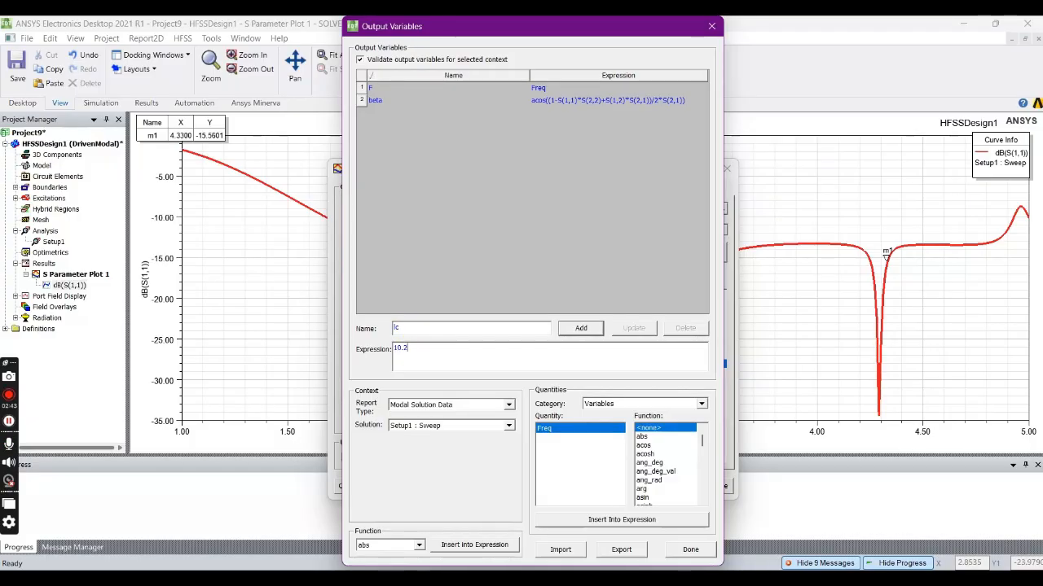
{"action": "type", "text": "mm"}
{"action": "left_click", "coordinate": [580, 328]}
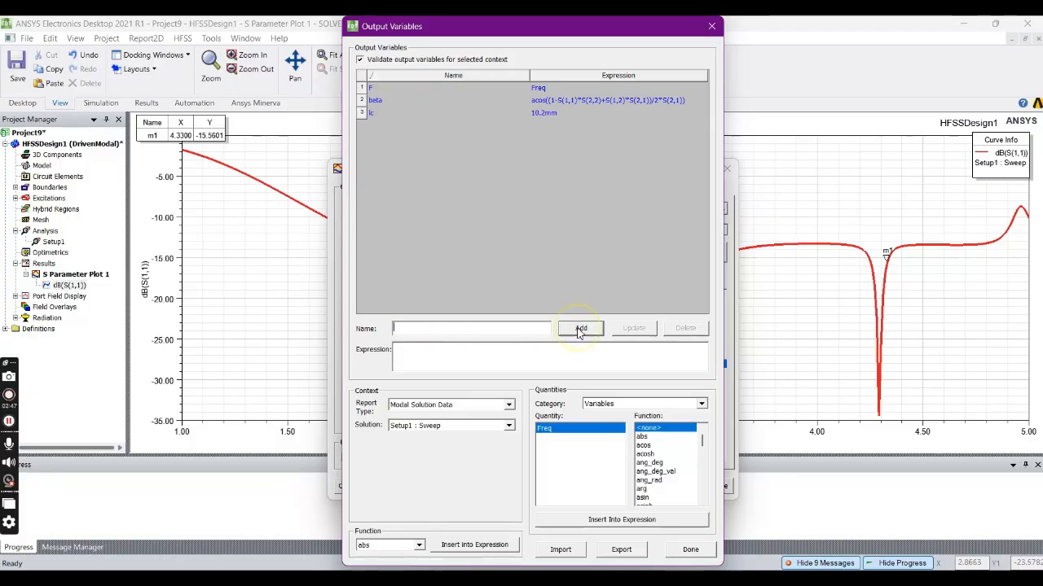
- Add an output variable g with the expression 0.2mm
{"action": "left_click", "coordinate": [449, 330]}
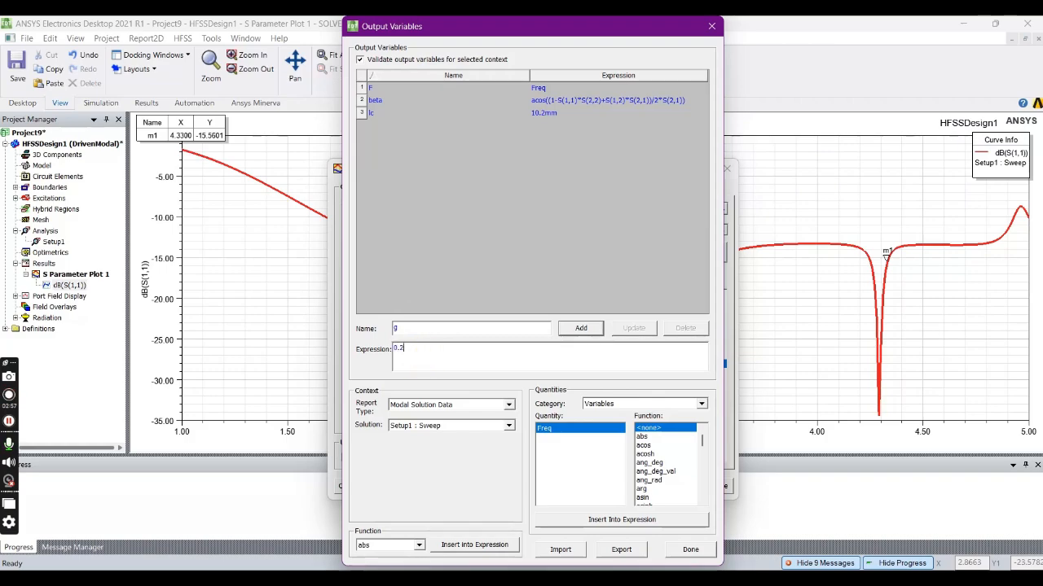
{"action": "type", "text": "mm"}
{"action": "left_click", "coordinate": [581, 328]}
- Add an output variable ws with the expression 1mm
{"action": "left_click", "coordinate": [420, 331]}
{"action": "type", "text": "ws"}
{"action": "left_click", "coordinate": [420, 352]}
{"action": "type", "text": "1mm"}
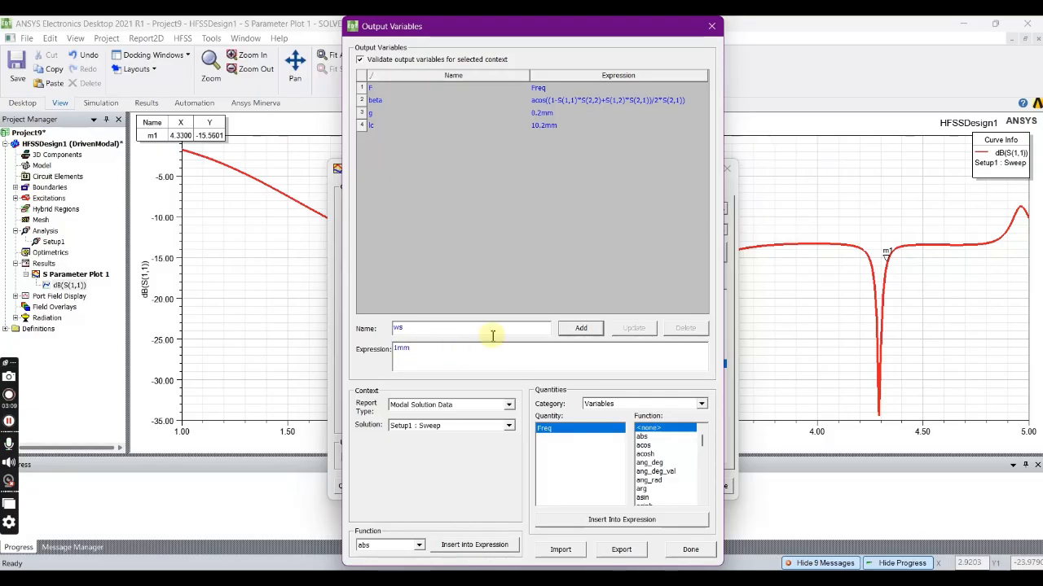
{"action": "left_click", "coordinate": [592, 329]}
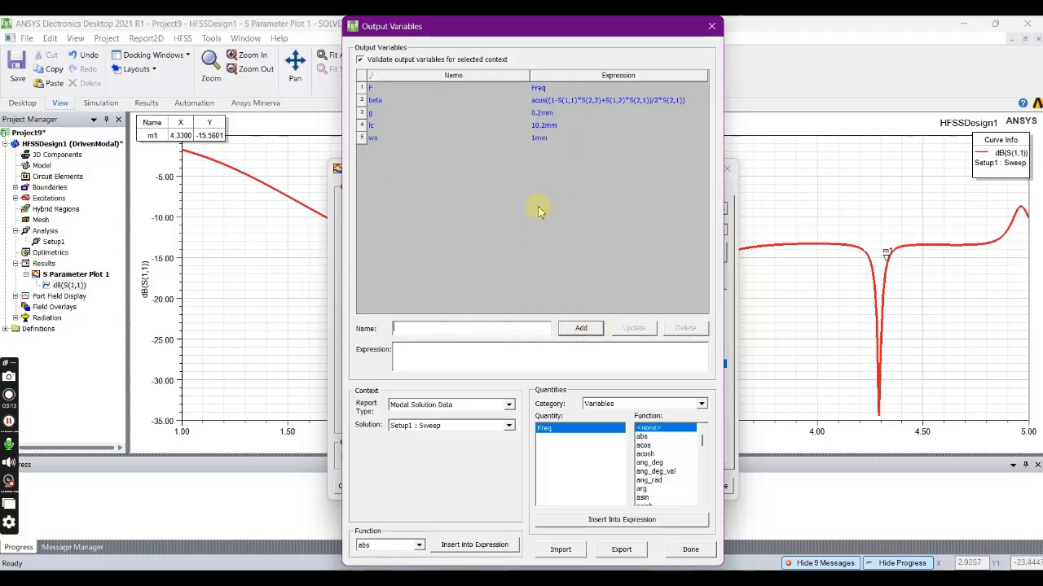
- Name a new output variable air_line and enter the expression (2*pi*F)*(lc+g+ws)
{"action": "left_click", "coordinate": [419, 326]}
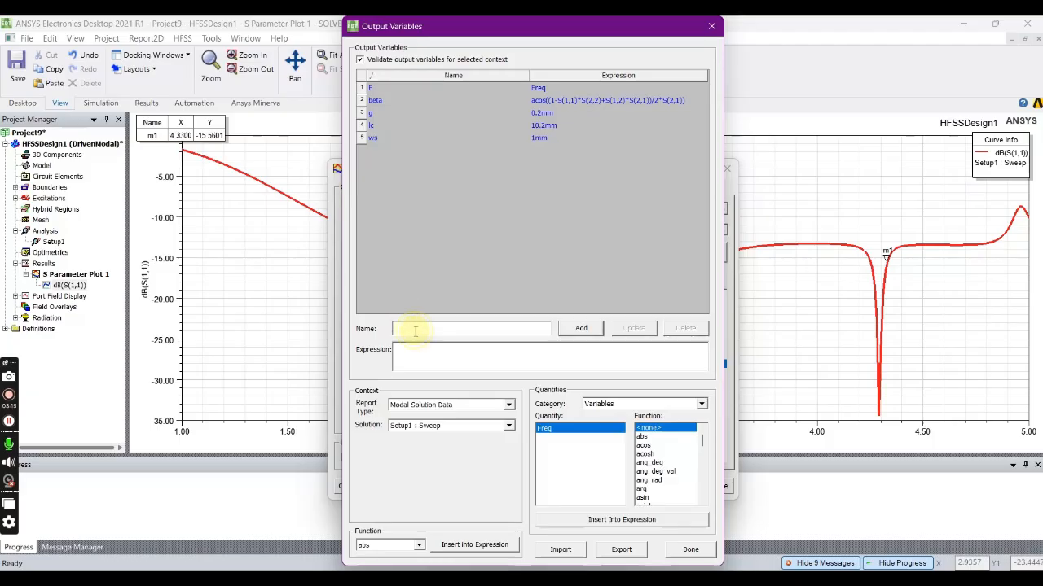
{"action": "type", "text": "al"}
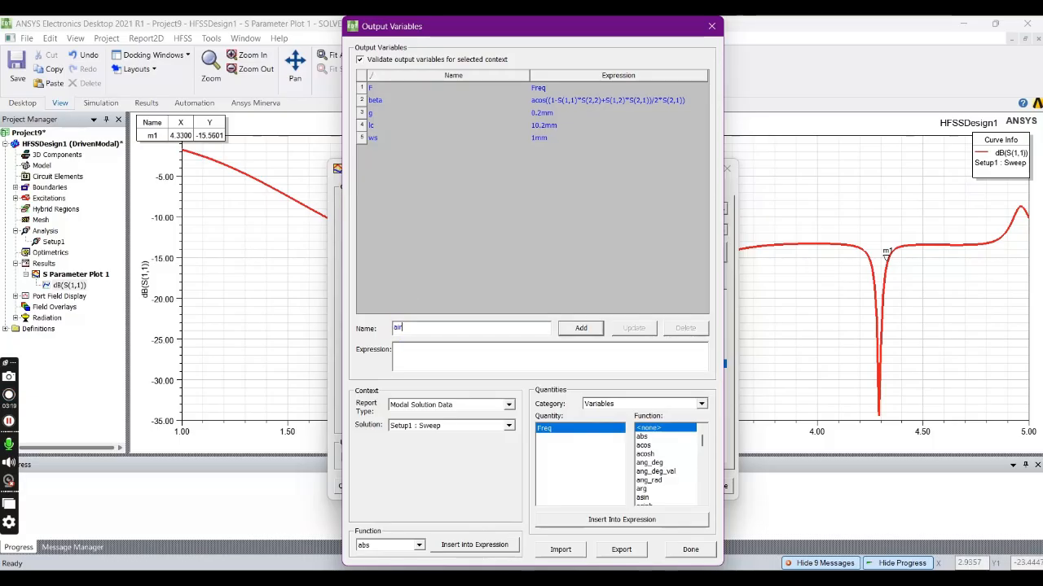
{"action": "type", "text": "_line"}
{"action": "left_click", "coordinate": [412, 348]}
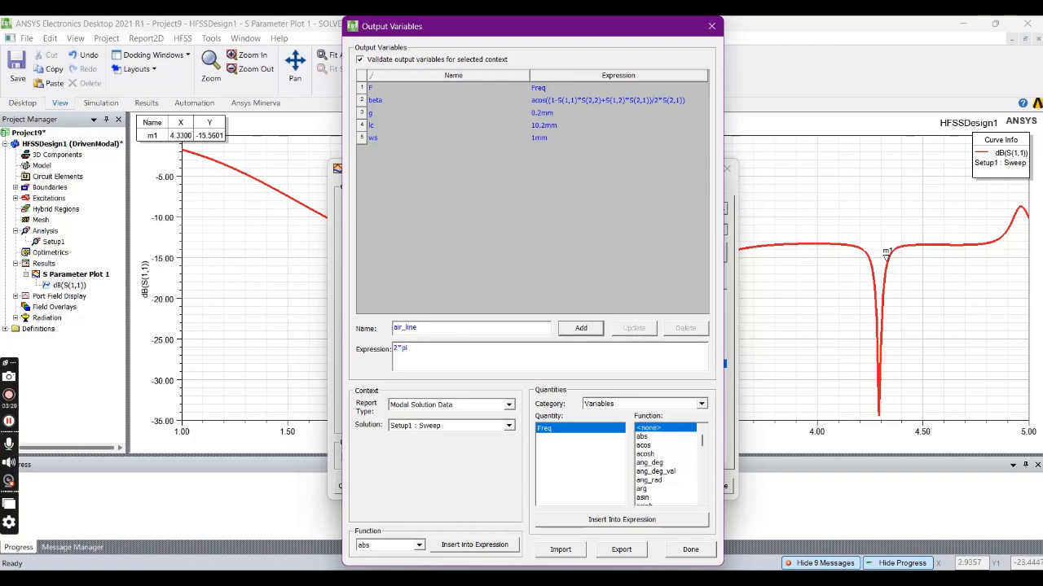
{"action": "type", "text": "2*pi*F"}
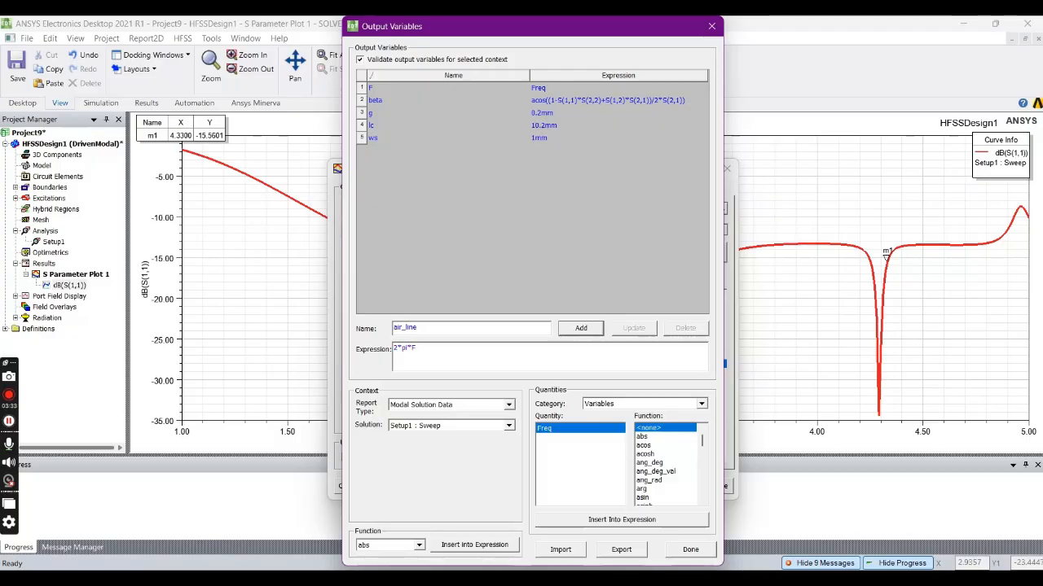
{"action": "type", "text": "/"}
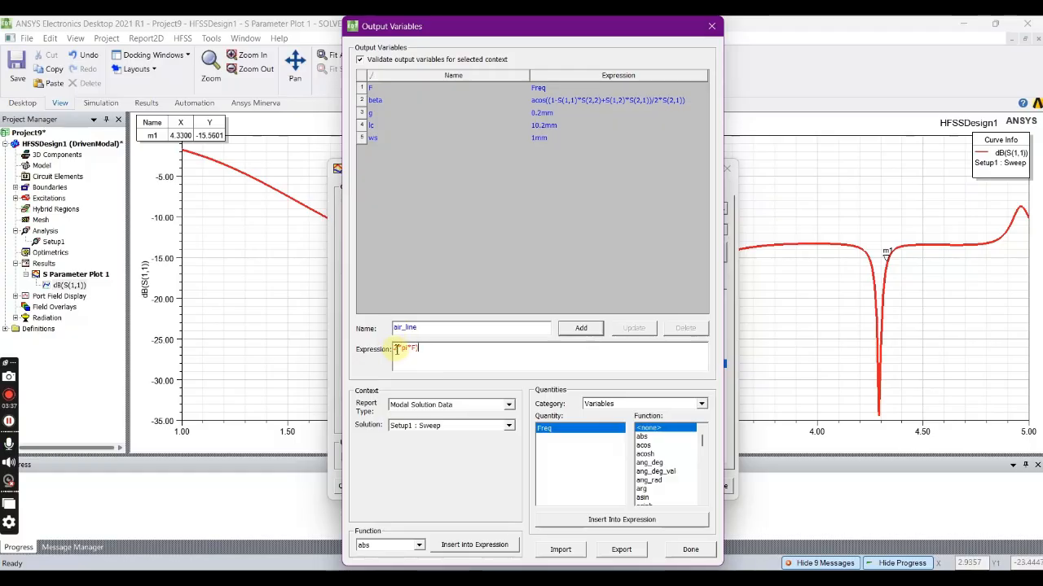
{"action": "type", "text": "("}
{"action": "type", "text": "*"}
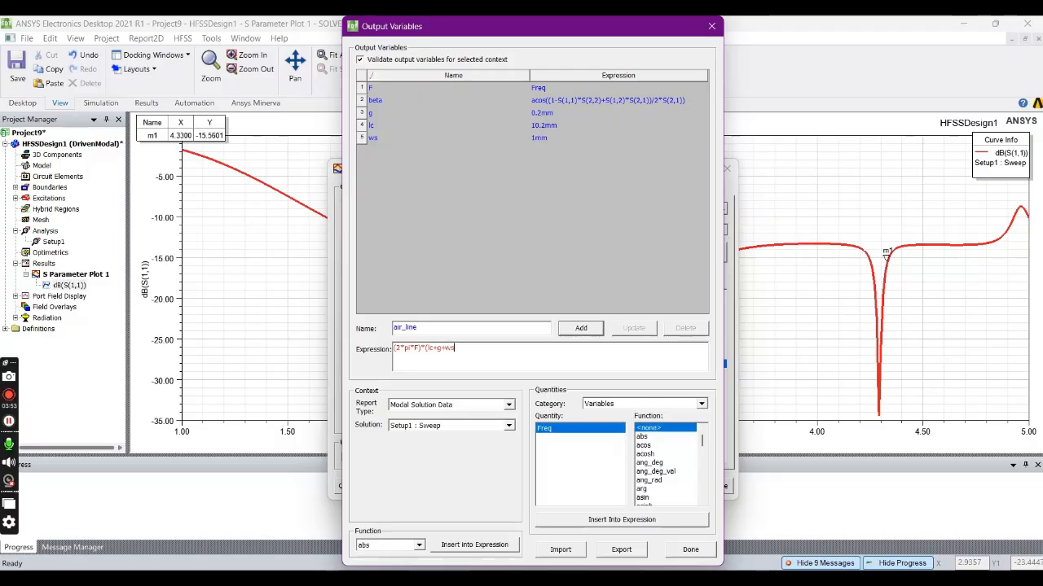
{"action": "type", "text": ")"}
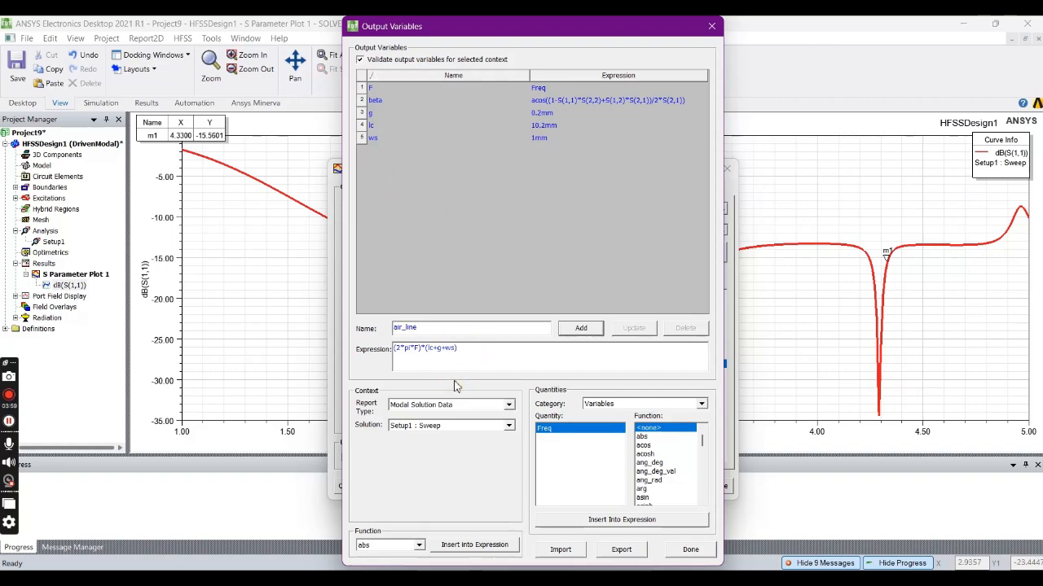
- Enclose the whole air_line expression in parentheses, divide it by 3e8, add the variable and finish editing output variables
{"action": "type", "text": ")"}
{"action": "left_click", "coordinate": [396, 349]}
{"action": "left_click", "coordinate": [420, 352]}
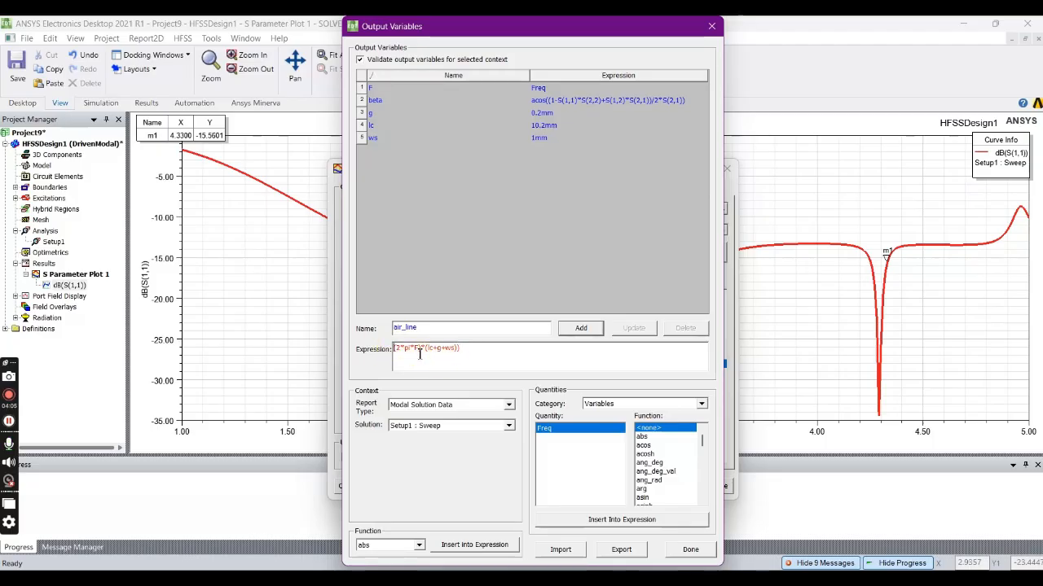
{"action": "left_click", "coordinate": [396, 349]}
{"action": "type", "text": "("}
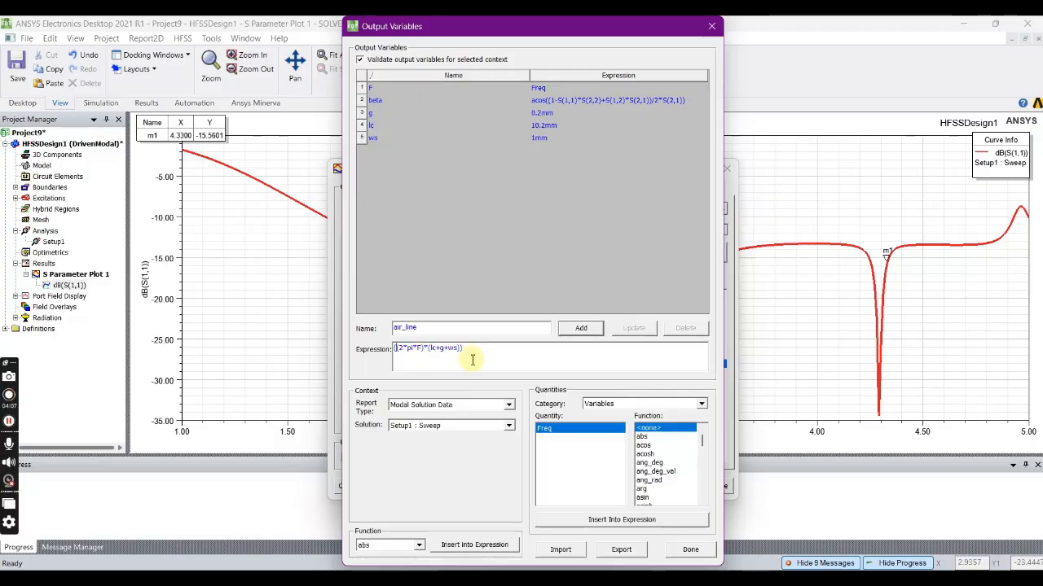
{"action": "type", "text": "/"}
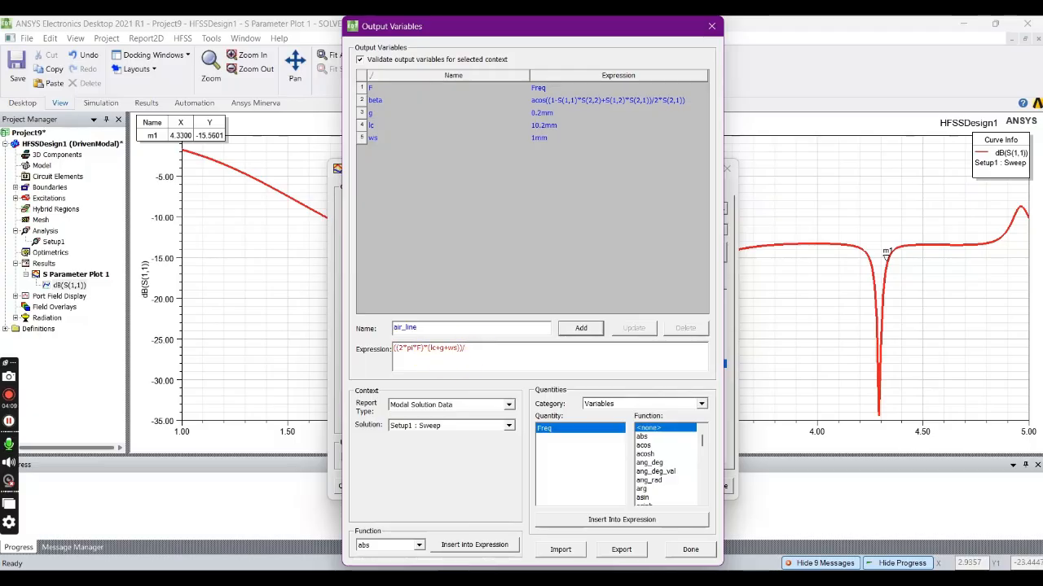
{"action": "type", "text": "3e8"}
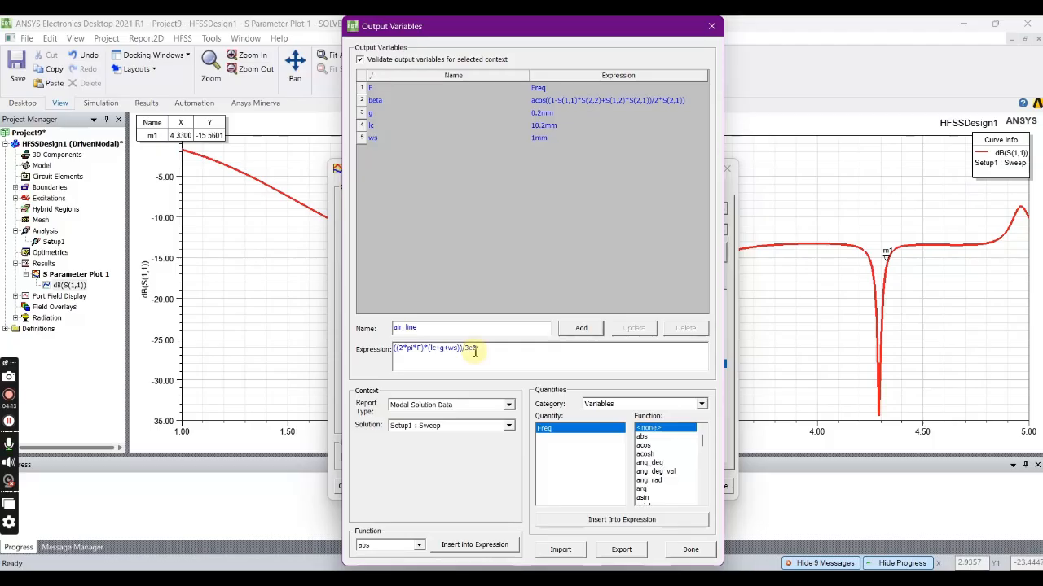
{"action": "left_click", "coordinate": [574, 328]}
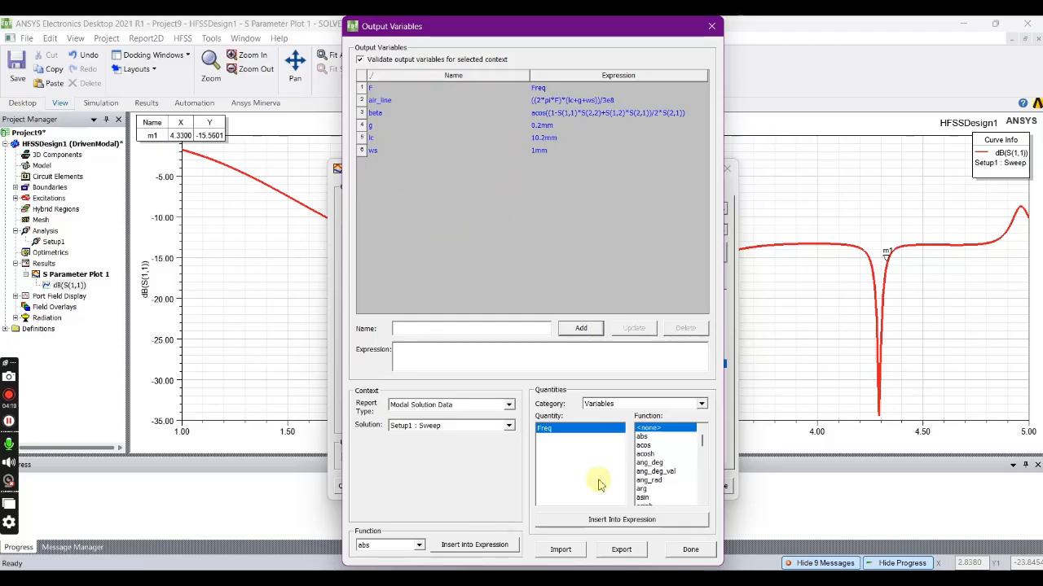
{"action": "left_click", "coordinate": [685, 552]}
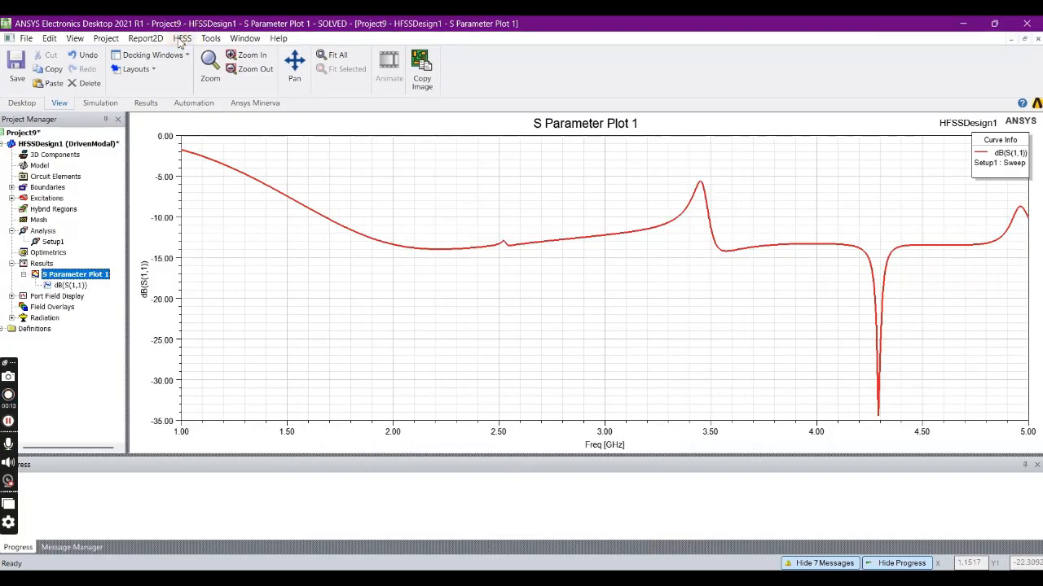
- Create a rectangular modal solution data plot of the output variable beta with the re function over Freq
{"action": "left_click", "coordinate": [182, 38]}
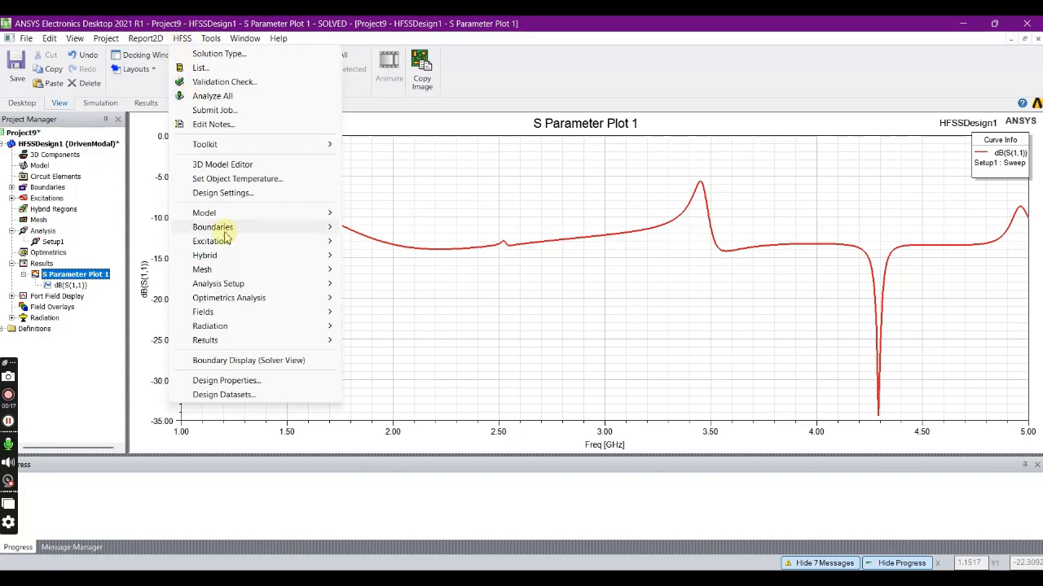
{"action": "left_click", "coordinate": [240, 342]}
{"action": "mouse_move", "coordinate": [409, 260]}
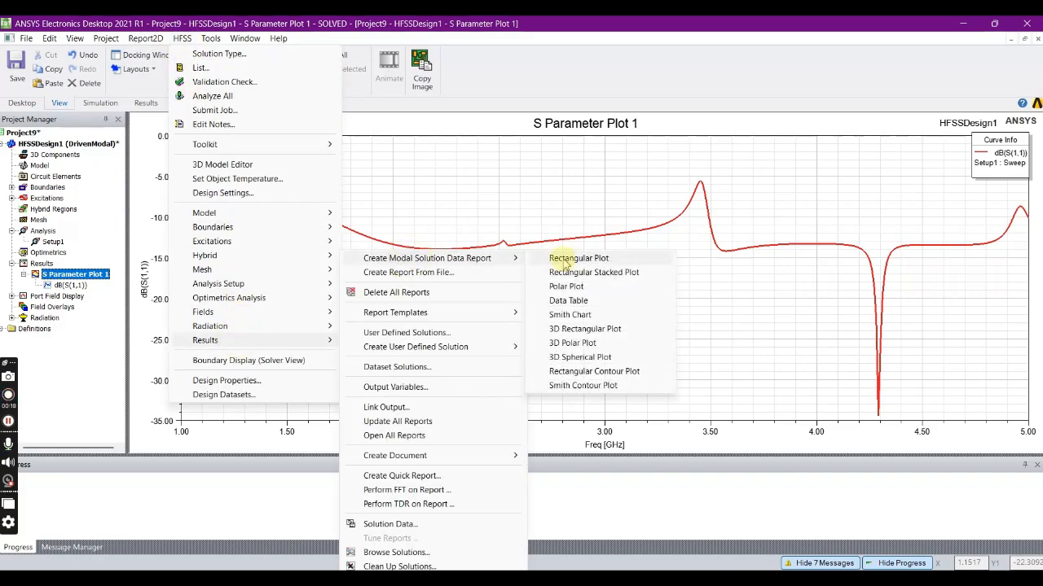
{"action": "left_click", "coordinate": [559, 259]}
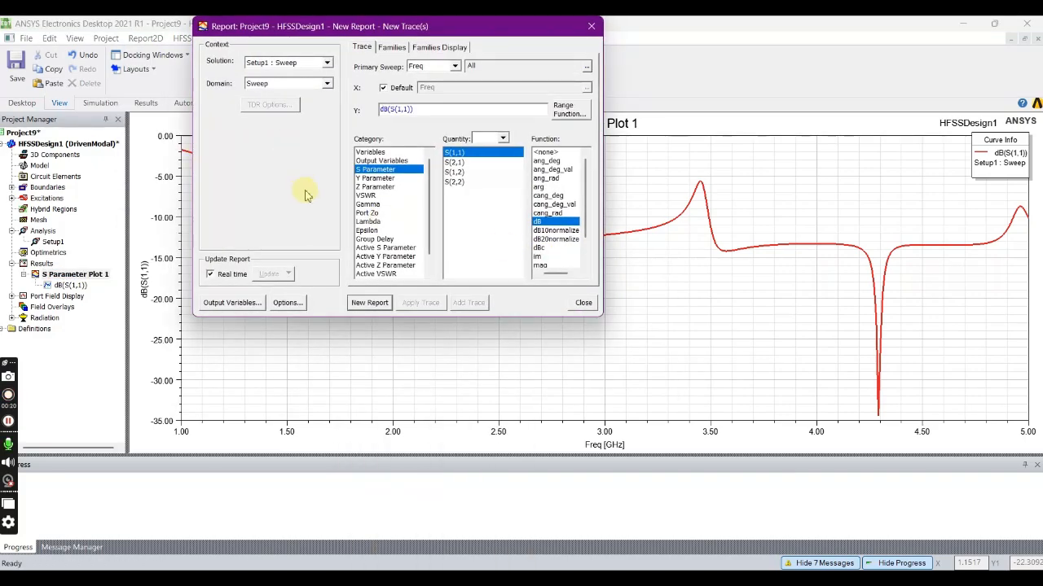
{"action": "left_click", "coordinate": [380, 162]}
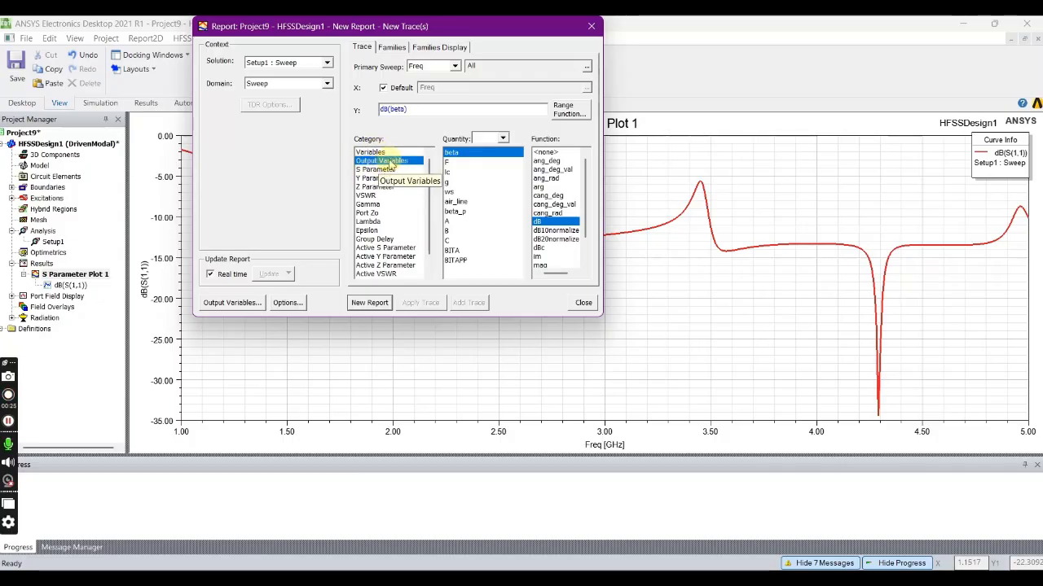
{"action": "left_click", "coordinate": [461, 212]}
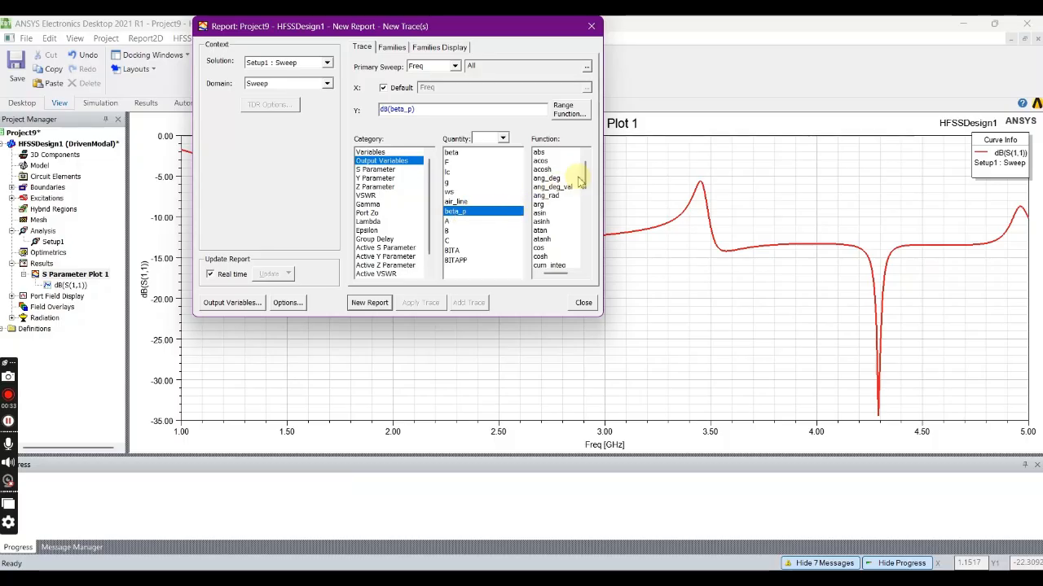
{"action": "left_click_drag", "start_coordinate": [584, 181], "coordinate": [594, 248]}
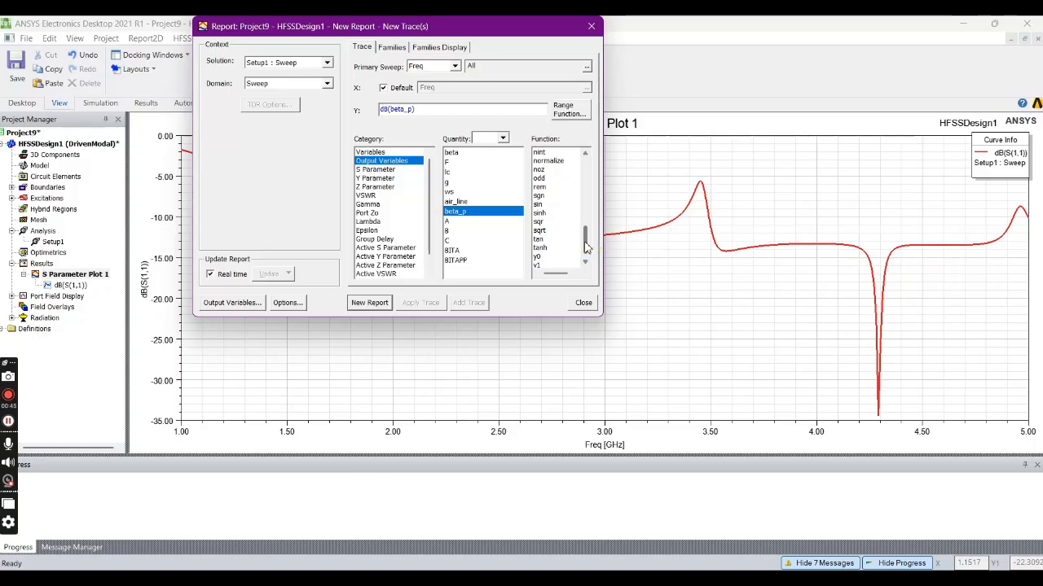
{"action": "left_click", "coordinate": [452, 153]}
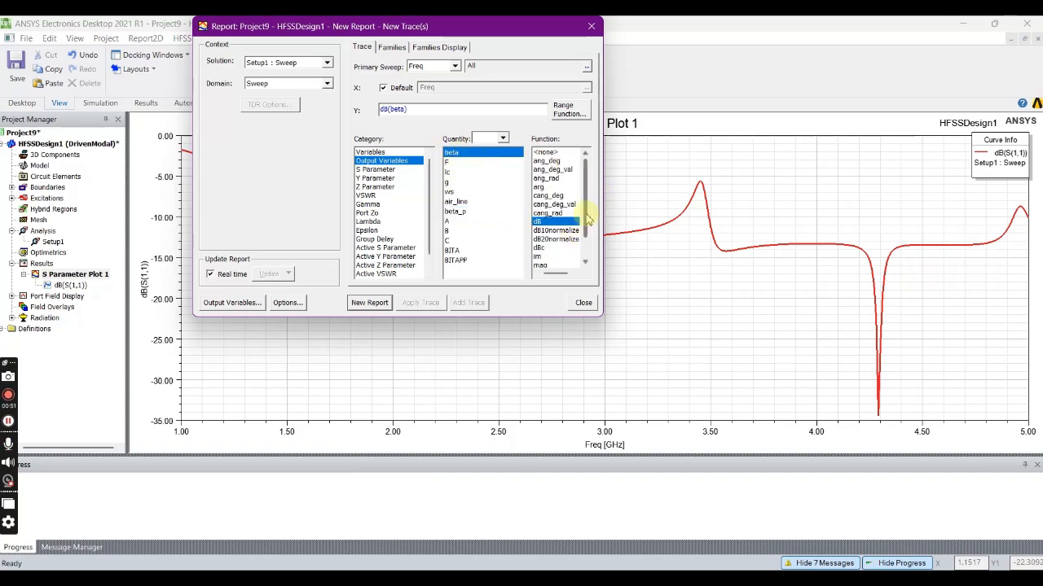
{"action": "scroll", "coordinate": [588, 218], "scroll_direction": "down", "scroll_amount": 1}
{"action": "left_click", "coordinate": [541, 257]}
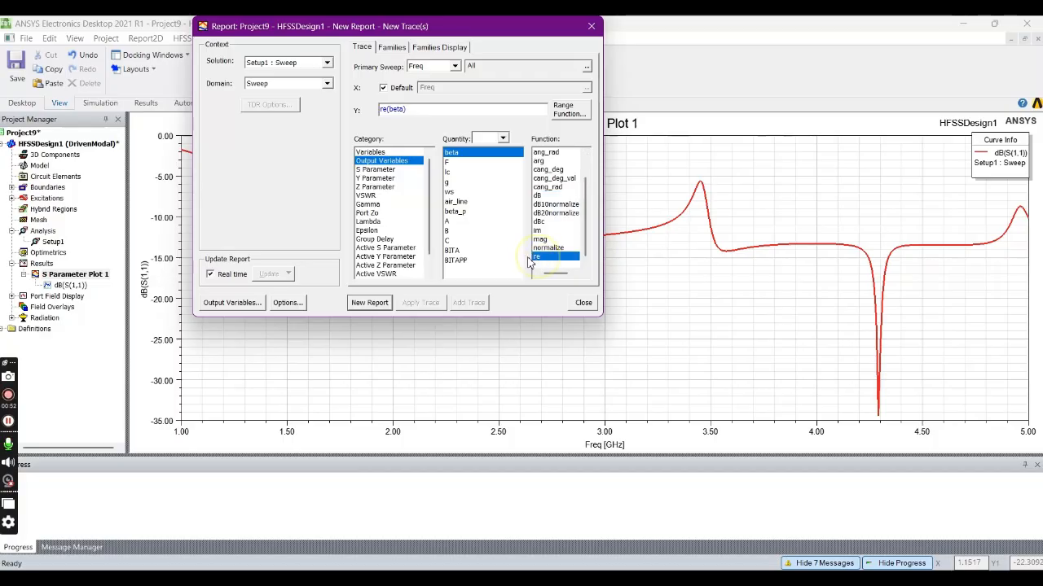
{"action": "left_click", "coordinate": [378, 307]}
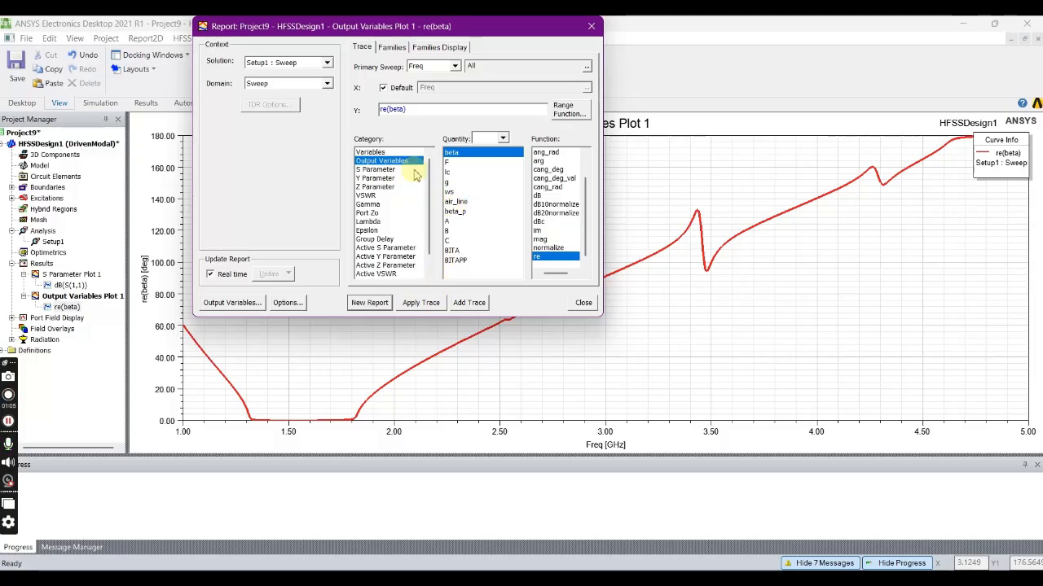
- Add a second trace to the beta plot showing the output variable air_line with no function, and close the report settings
{"action": "left_click", "coordinate": [469, 302]}
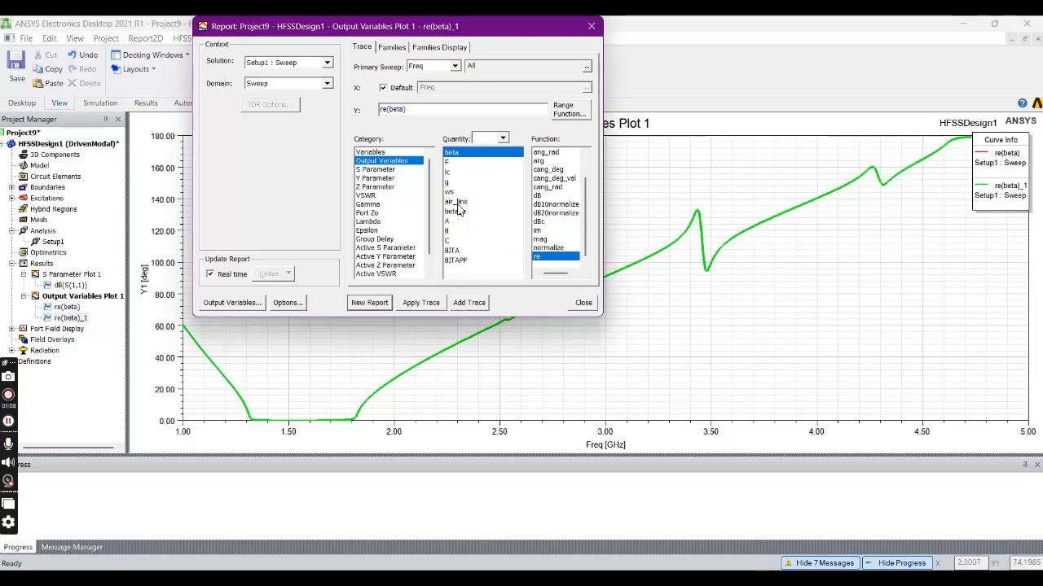
{"action": "left_click", "coordinate": [456, 201]}
{"action": "left_click", "coordinate": [570, 154]}
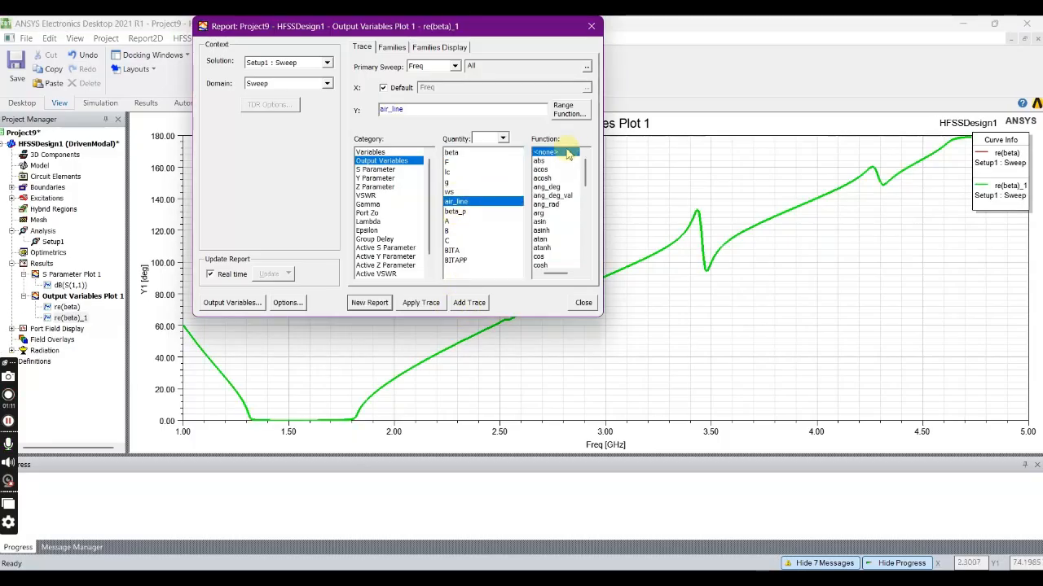
{"action": "left_click", "coordinate": [471, 303]}
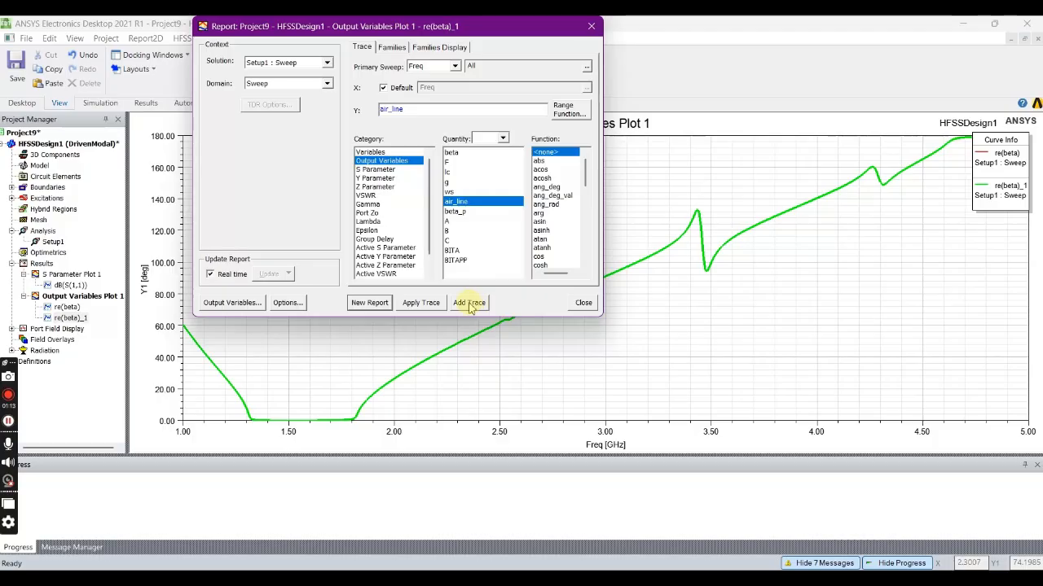
{"action": "left_click", "coordinate": [431, 305]}
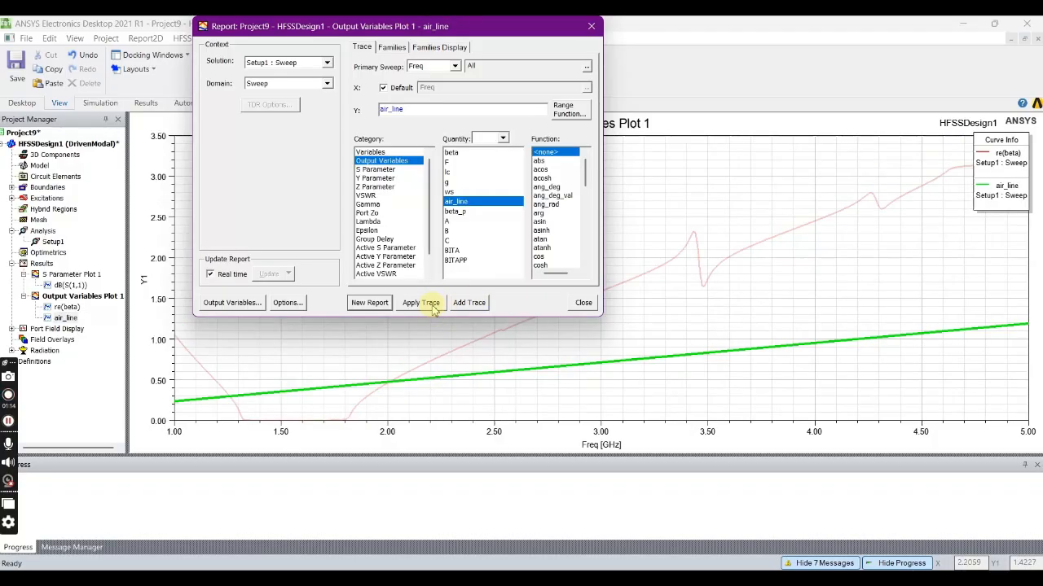
{"action": "left_click", "coordinate": [581, 304]}
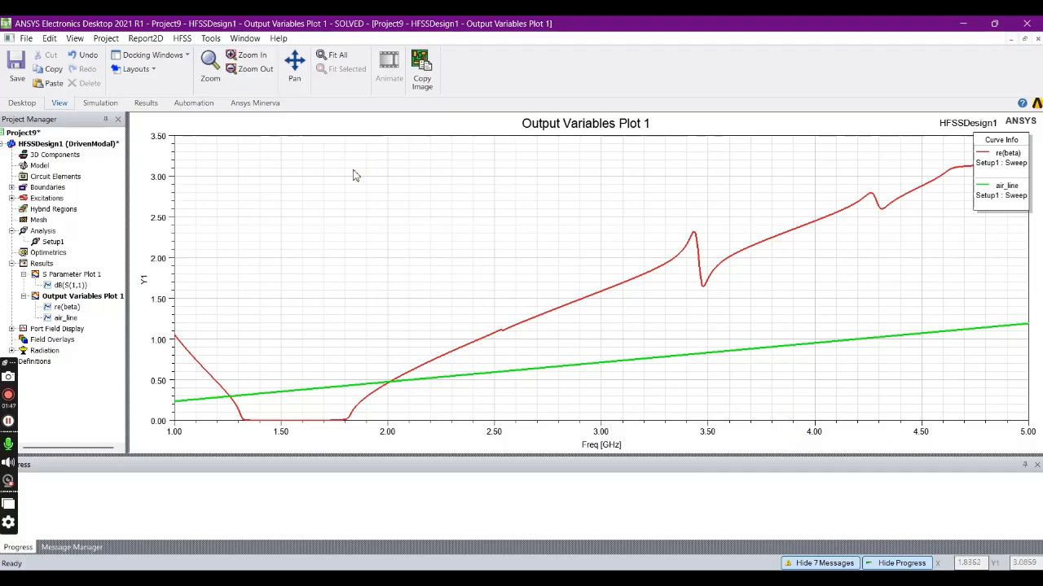
- Edit the re(beta) trace to replace its default X component with the output variable expression re(beta)
{"action": "left_click", "coordinate": [182, 38]}
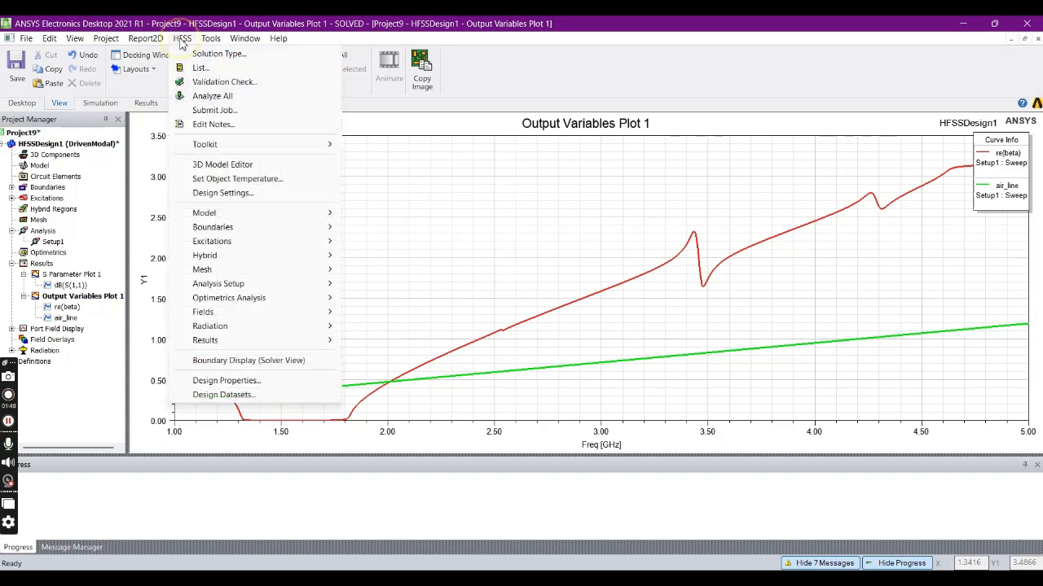
{"action": "left_click", "coordinate": [407, 287]}
{"action": "double_click", "coordinate": [67, 307]}
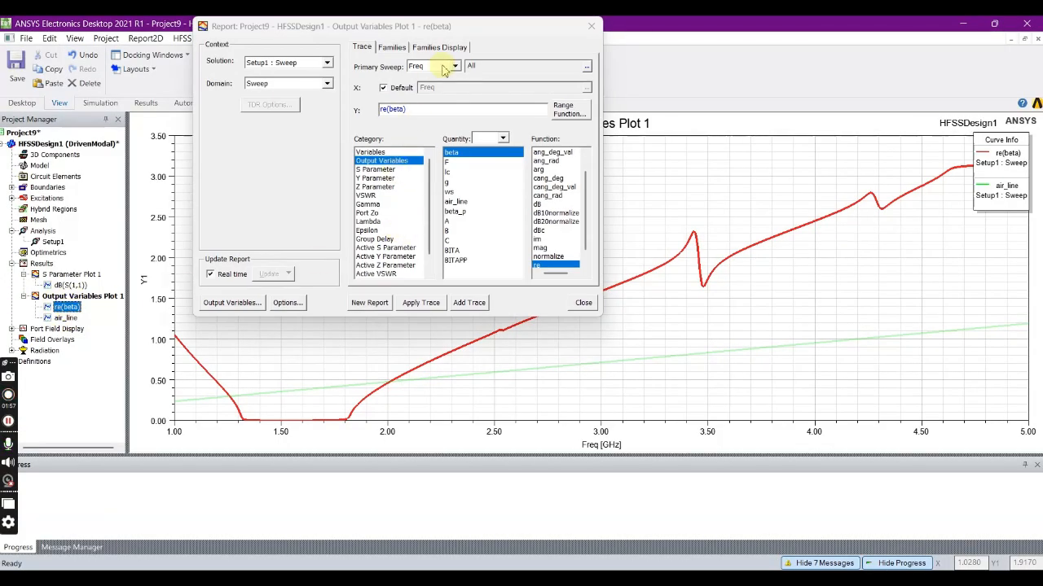
{"action": "left_click", "coordinate": [384, 88]}
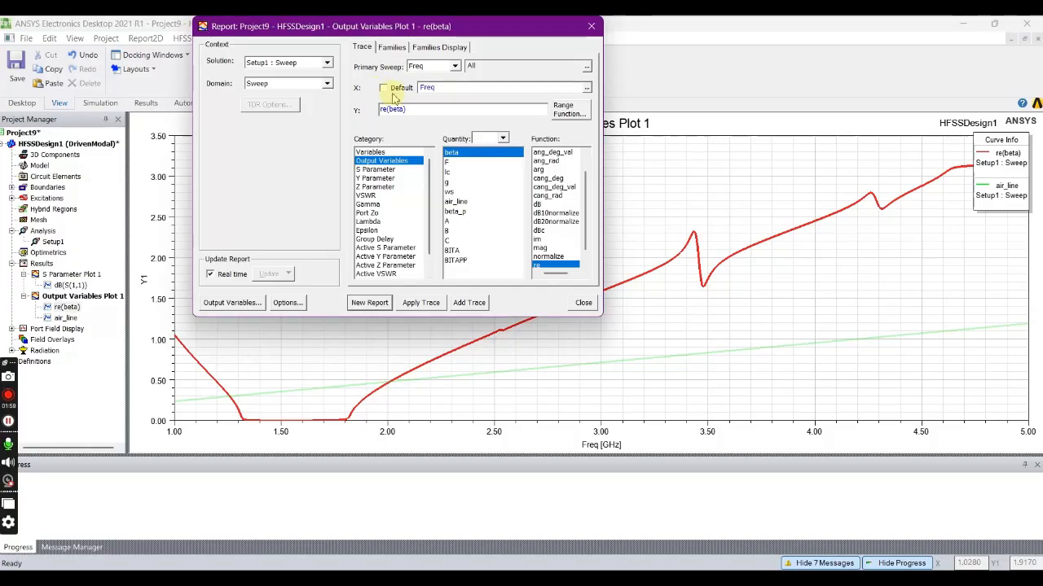
{"action": "left_click", "coordinate": [586, 90]}
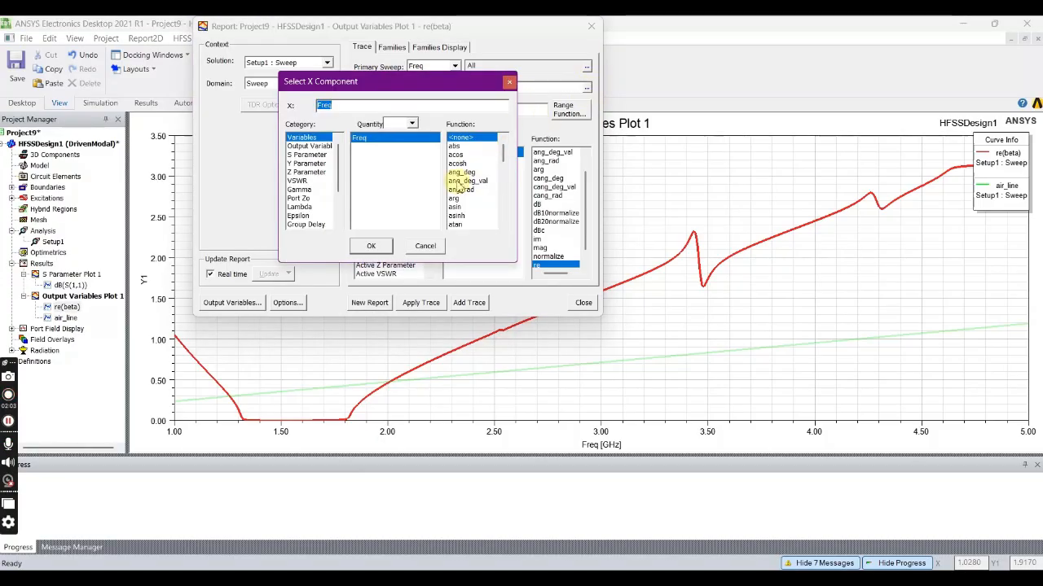
{"action": "left_click", "coordinate": [318, 146]}
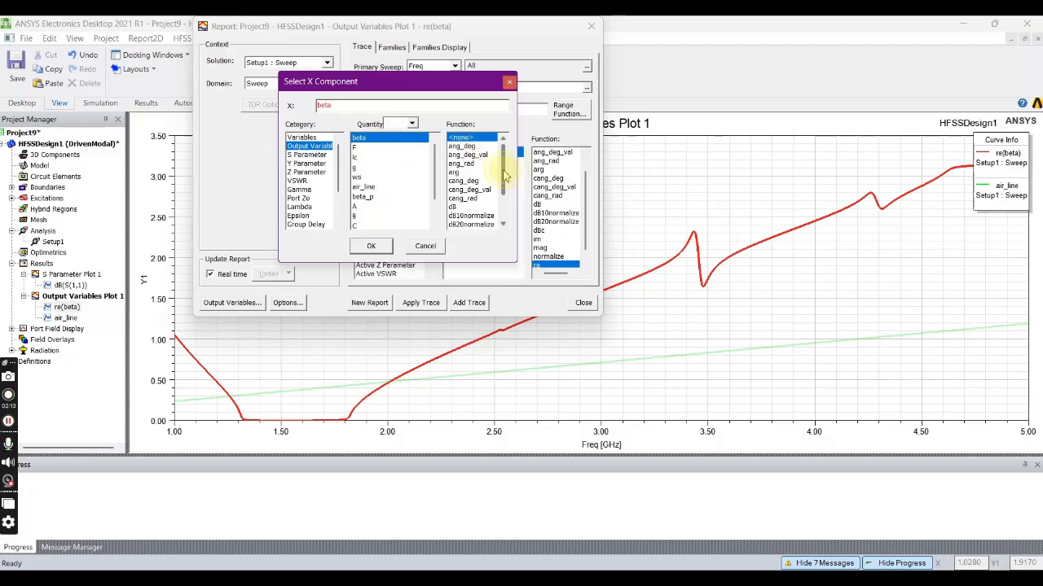
{"action": "scroll", "coordinate": [504, 175], "scroll_direction": "down", "scroll_amount": 2}
{"action": "left_click", "coordinate": [454, 226]}
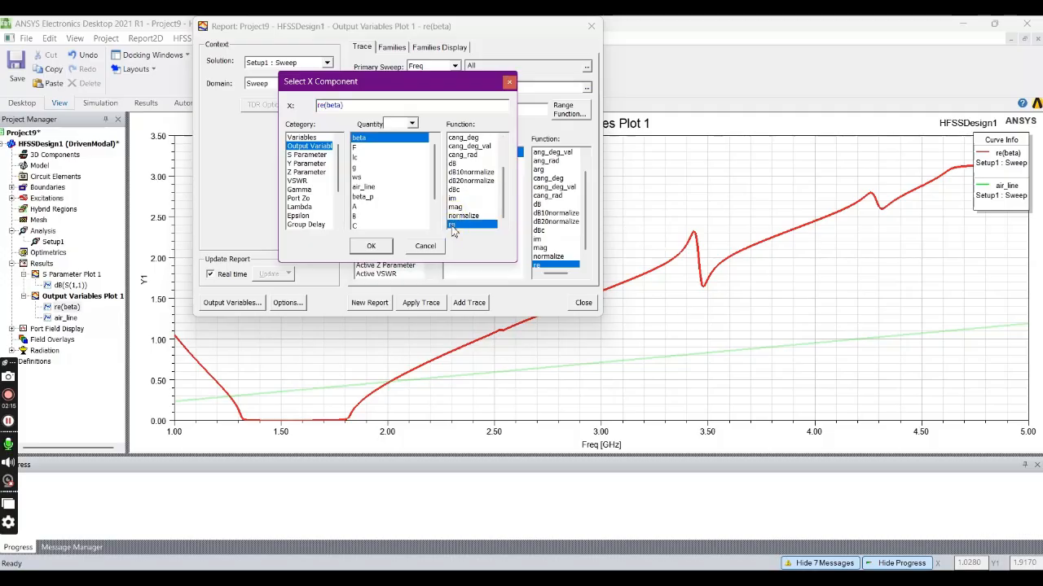
{"action": "left_click", "coordinate": [383, 247]}
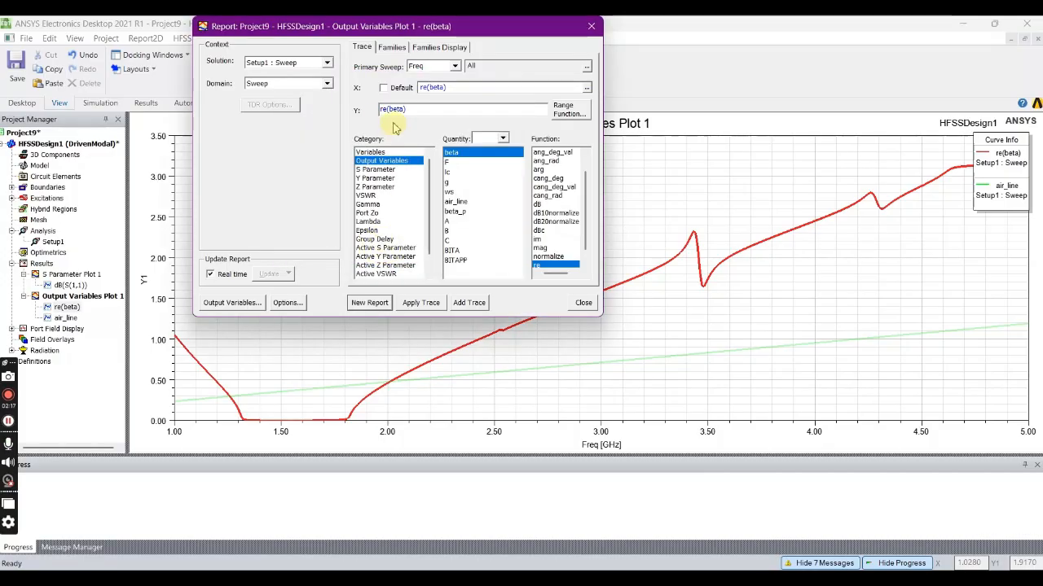
- Set the Y component to the output variable F with no function and create a new report against re(beta)
{"action": "left_click_drag", "start_coordinate": [407, 110], "coordinate": [391, 110]}
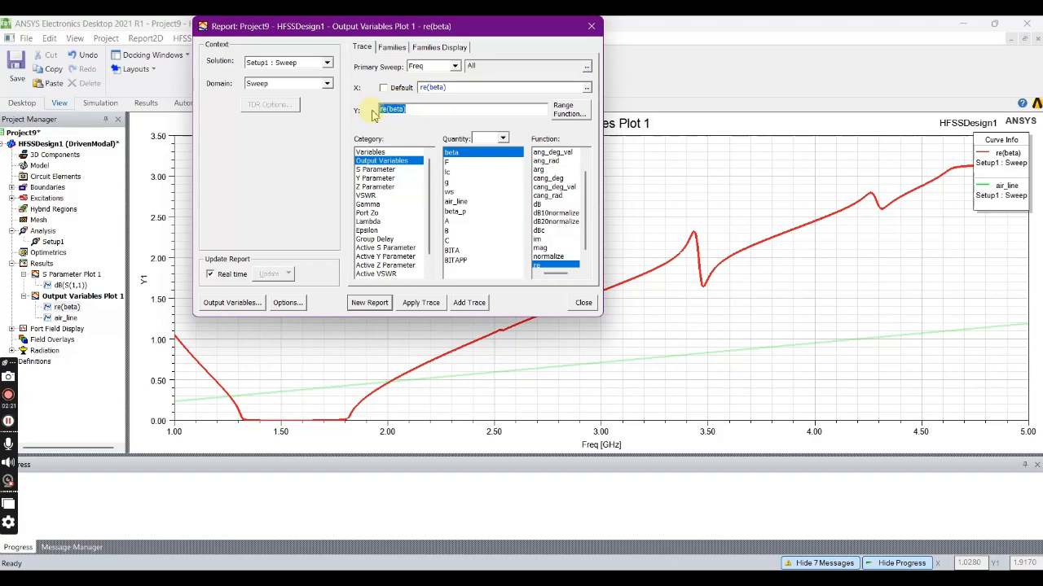
{"action": "left_click", "coordinate": [564, 108]}
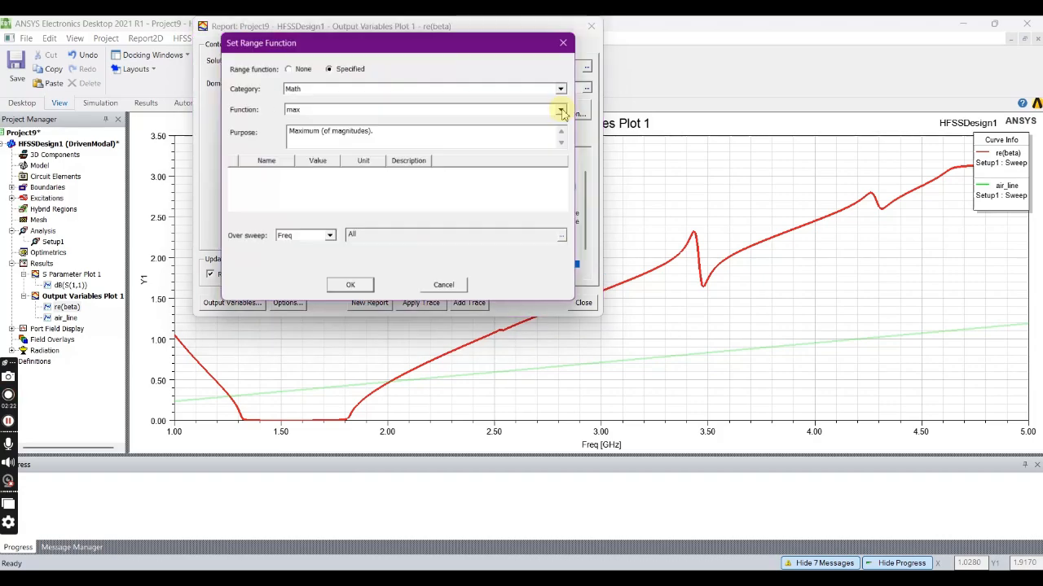
{"action": "left_click", "coordinate": [564, 44]}
{"action": "double_click", "coordinate": [423, 109]}
{"action": "left_click", "coordinate": [447, 162]}
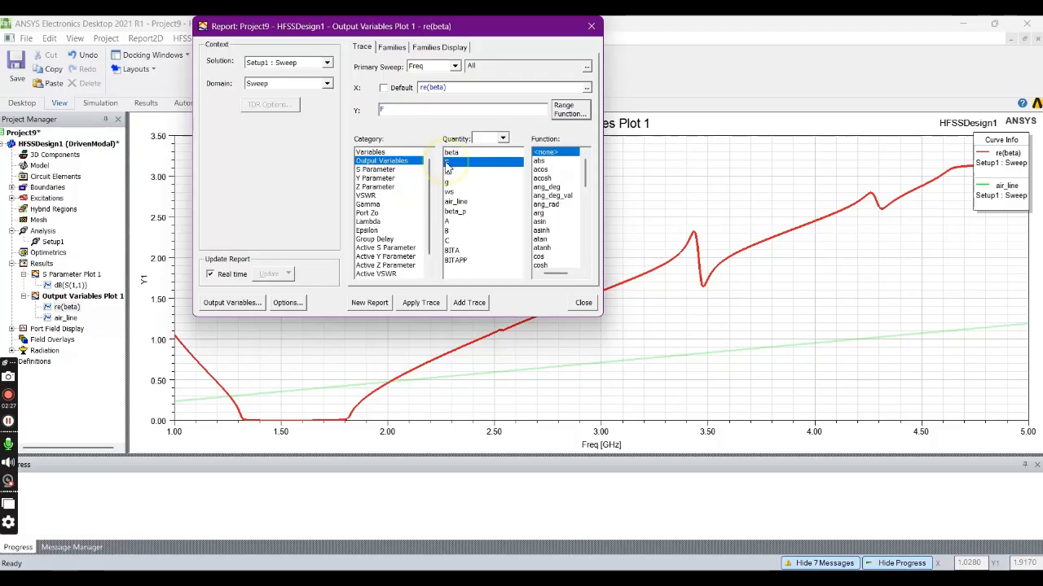
{"action": "left_click", "coordinate": [369, 303]}
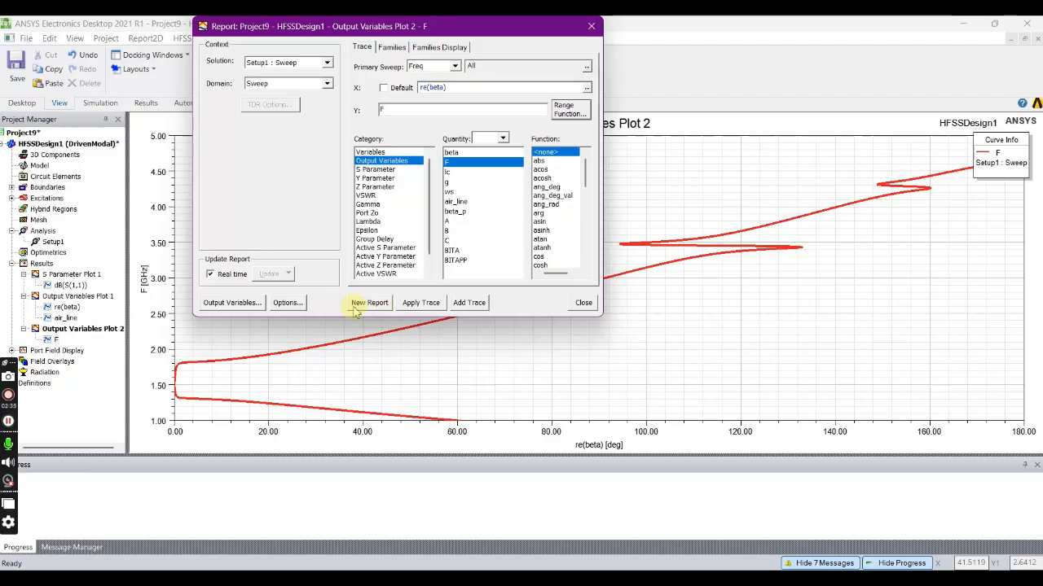
- Change the X component to the output variable air_line and add the F trace to a new report despite differing unit types
{"action": "left_click_drag", "start_coordinate": [513, 26], "coordinate": [359, 26]}
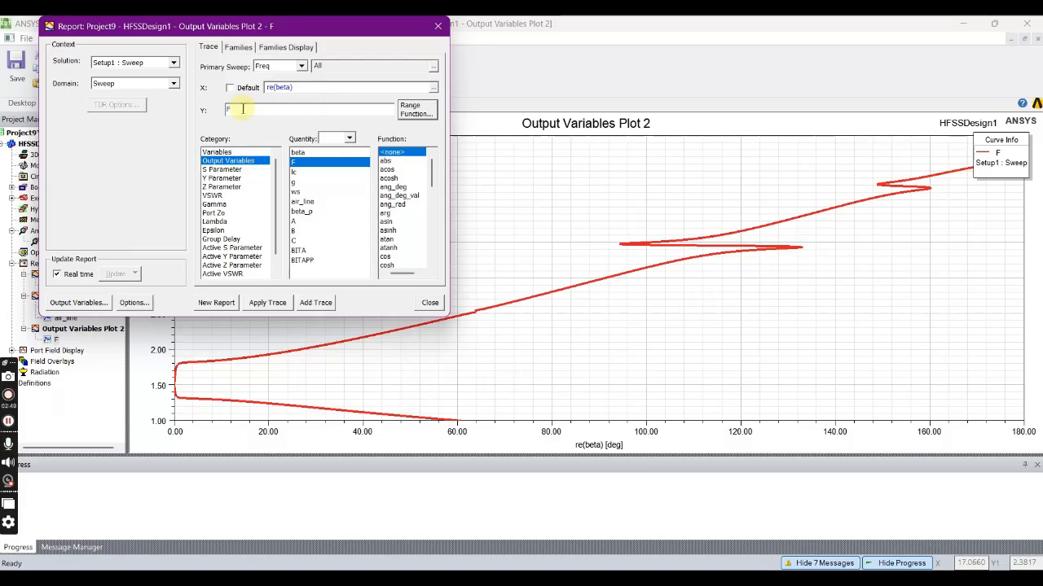
{"action": "left_click", "coordinate": [433, 87]}
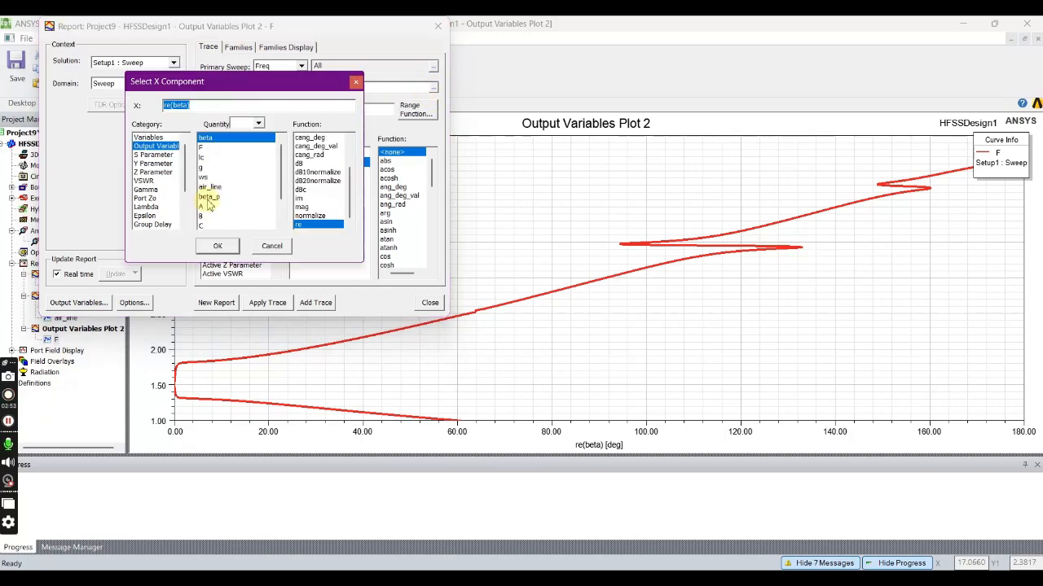
{"action": "left_click", "coordinate": [210, 188]}
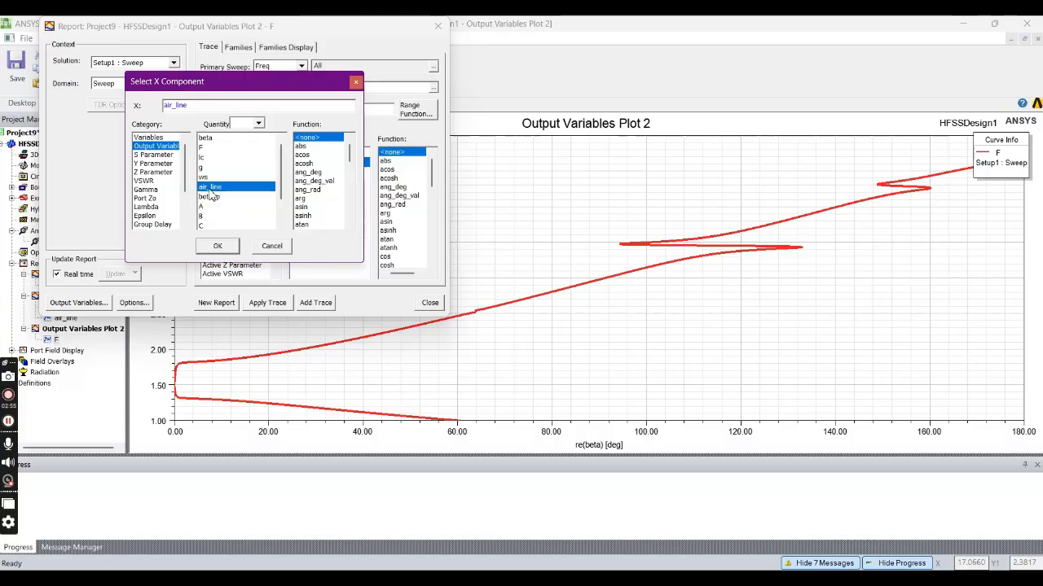
{"action": "left_click", "coordinate": [217, 247]}
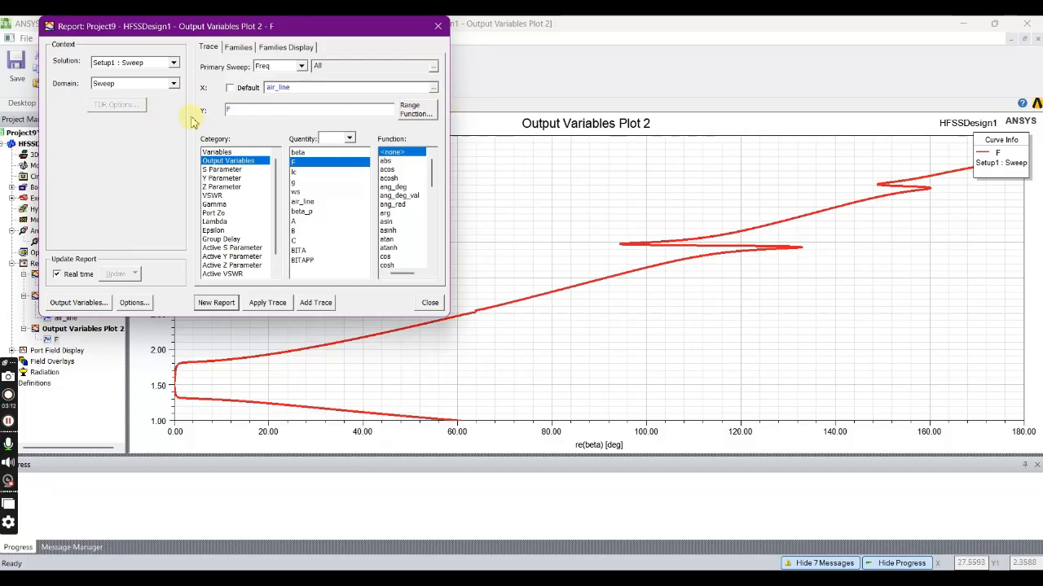
{"action": "left_click", "coordinate": [316, 302]}
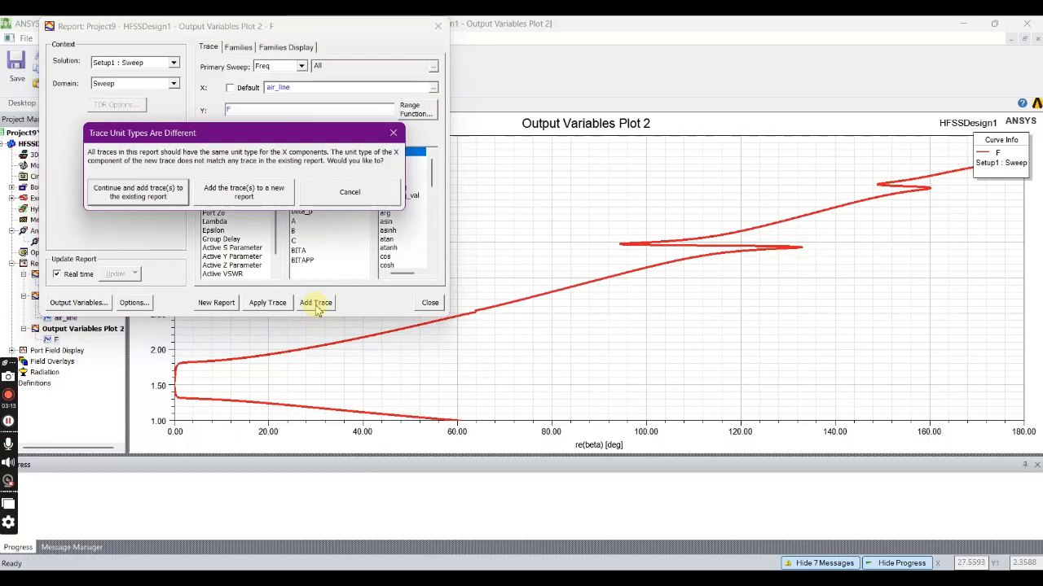
{"action": "left_click", "coordinate": [242, 188]}
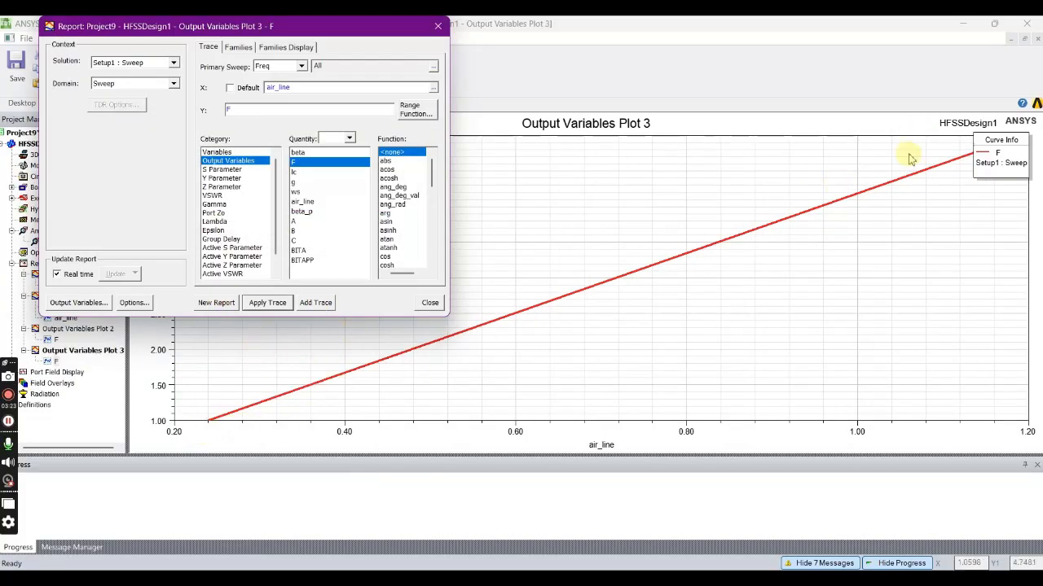
- Add a second F trace to the air_line report, apply re(beta) as its X component in the same report, and close the settings
{"action": "left_click", "coordinate": [316, 302]}
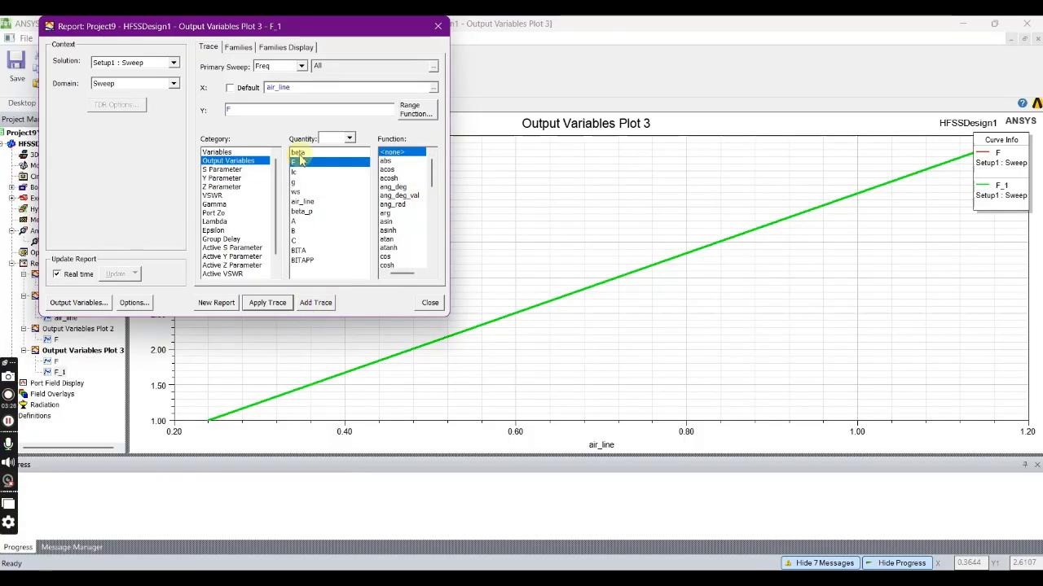
{"action": "left_click", "coordinate": [432, 87]}
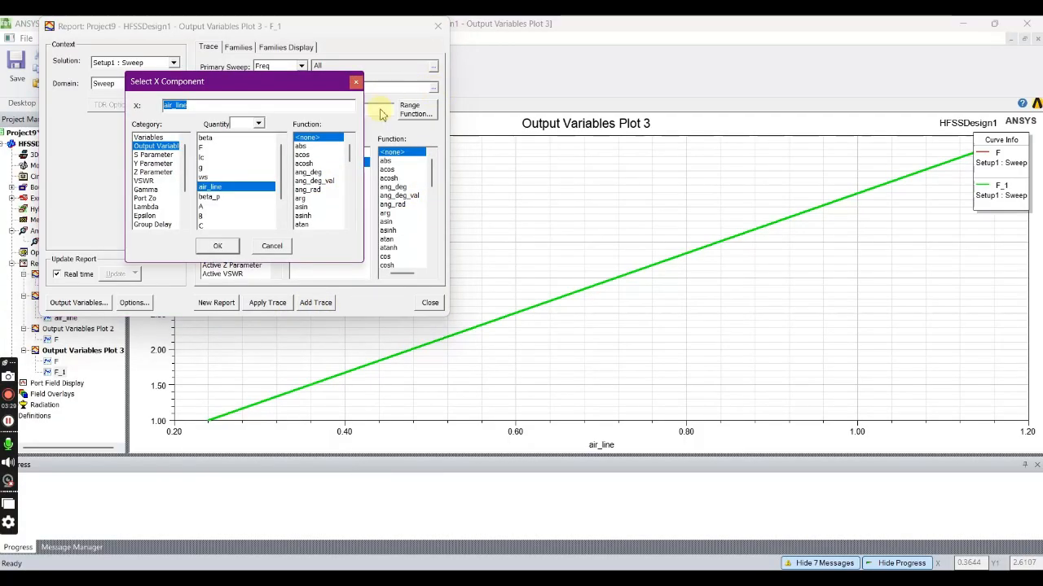
{"action": "left_click", "coordinate": [207, 139]}
{"action": "scroll", "coordinate": [334, 171], "scroll_direction": "down", "scroll_amount": 4}
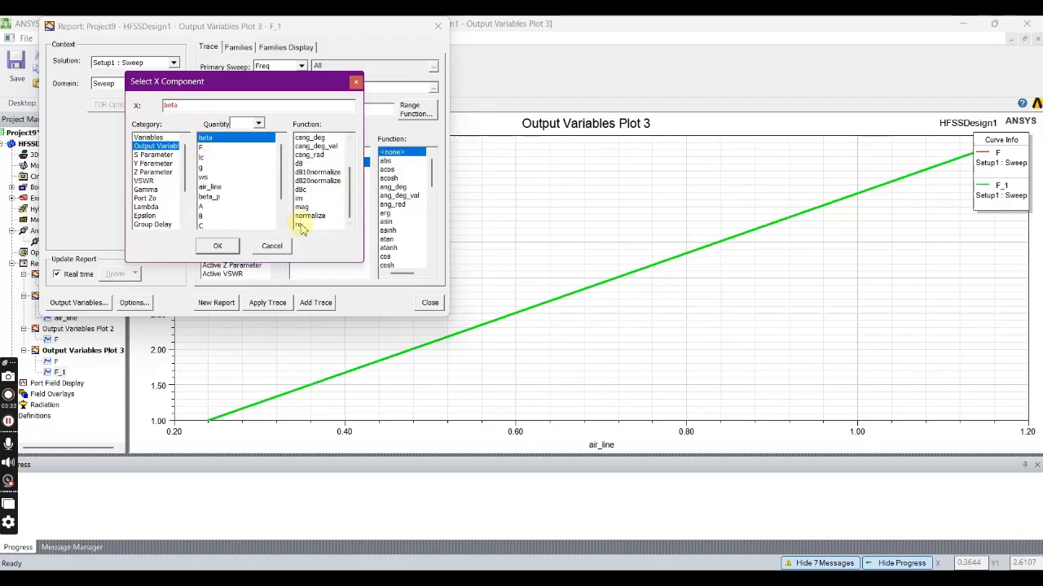
{"action": "left_click", "coordinate": [301, 225]}
{"action": "left_click", "coordinate": [218, 246]}
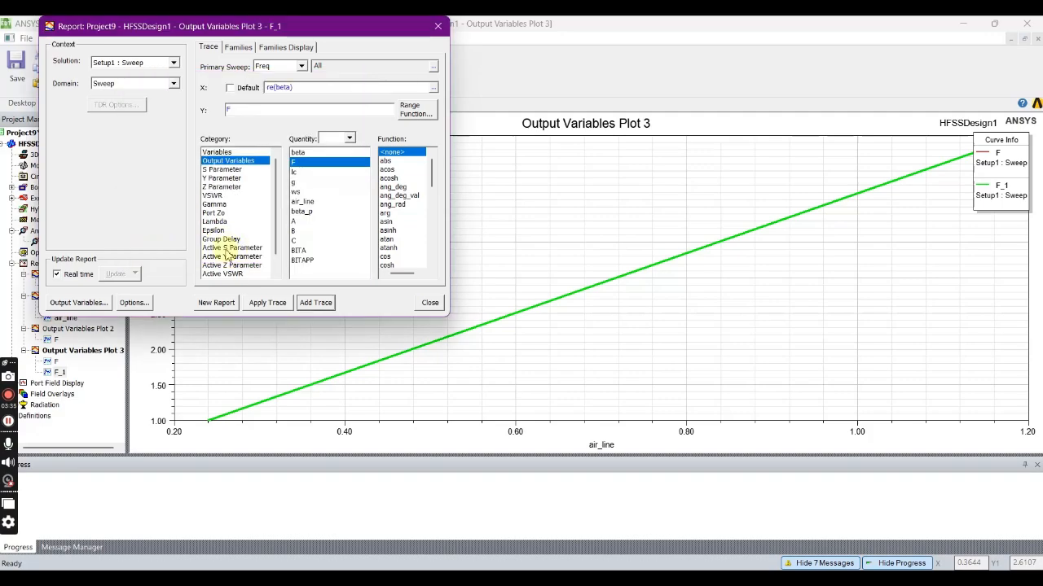
{"action": "left_click", "coordinate": [262, 305]}
{"action": "left_click", "coordinate": [163, 196]}
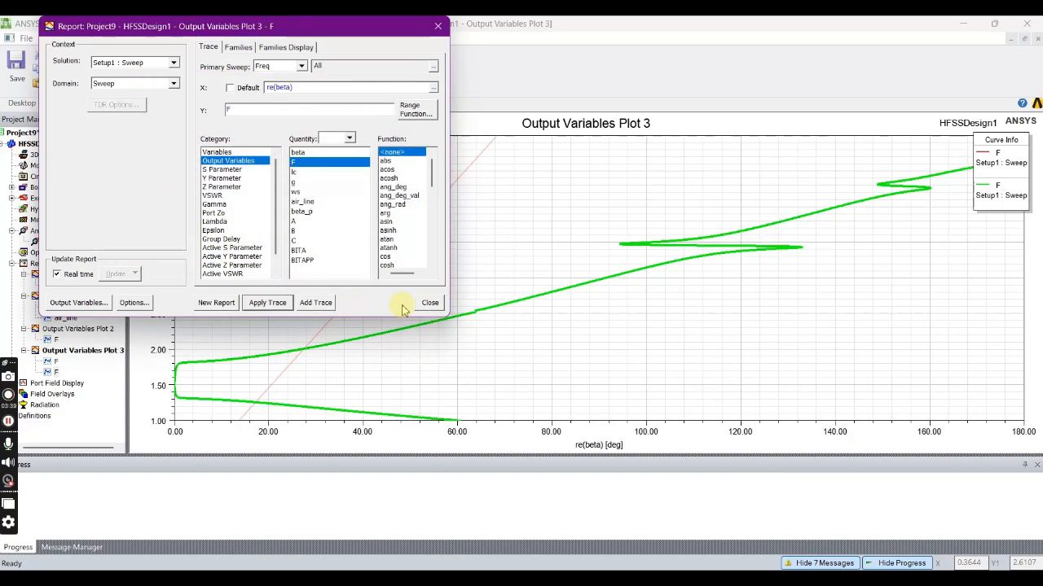
{"action": "left_click", "coordinate": [429, 302]}
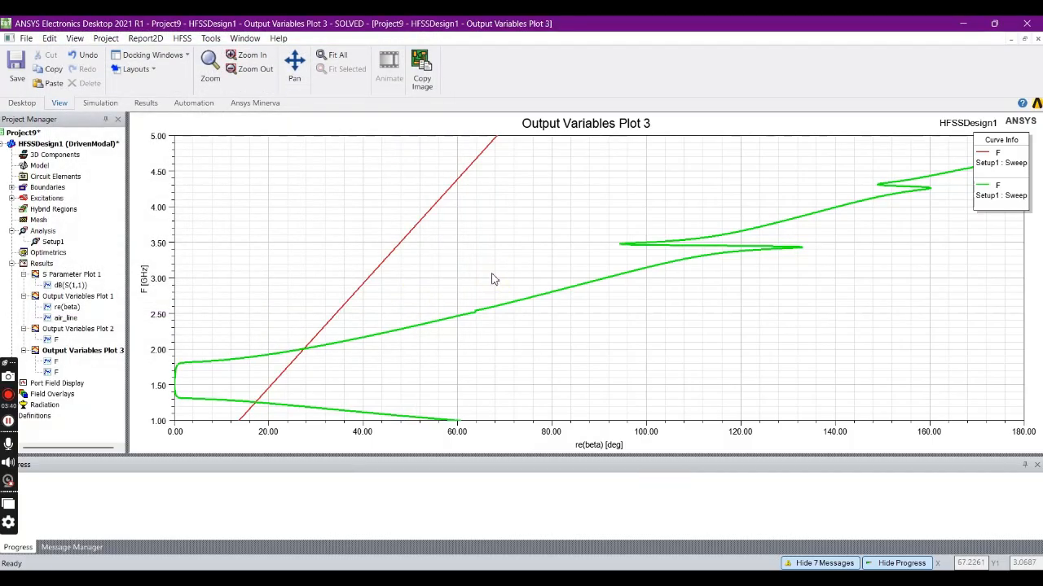
- Examine the dispersion curve where re(beta) approaches zero, then switch to the ansoft-metamaterial PDF in Acrobat to compare it with Figure 2.9
{"action": "left_click", "coordinate": [544, 386]}
{"action": "left_click", "coordinate": [175, 371]}
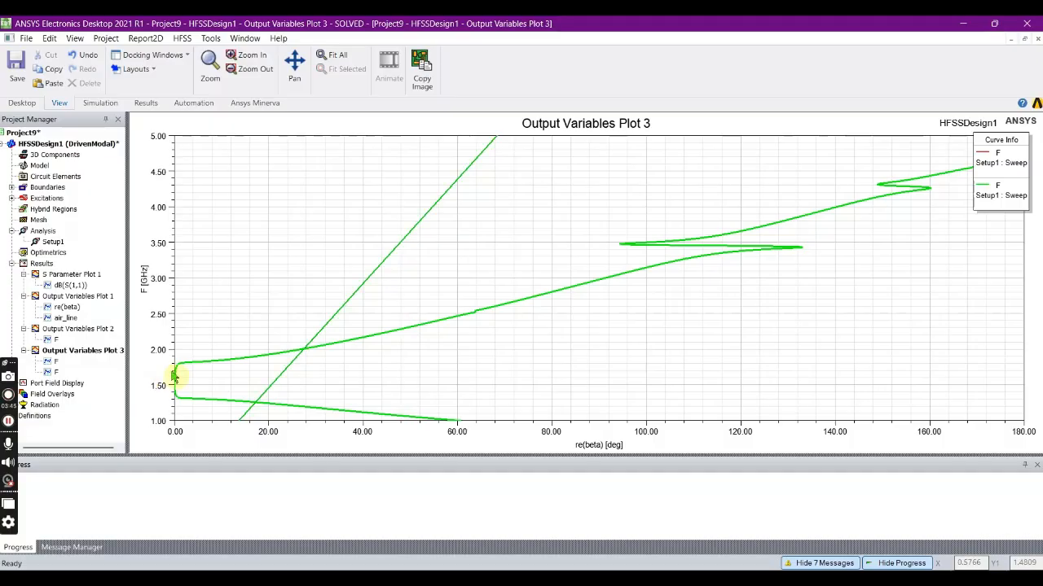
{"action": "left_click", "coordinate": [173, 399]}
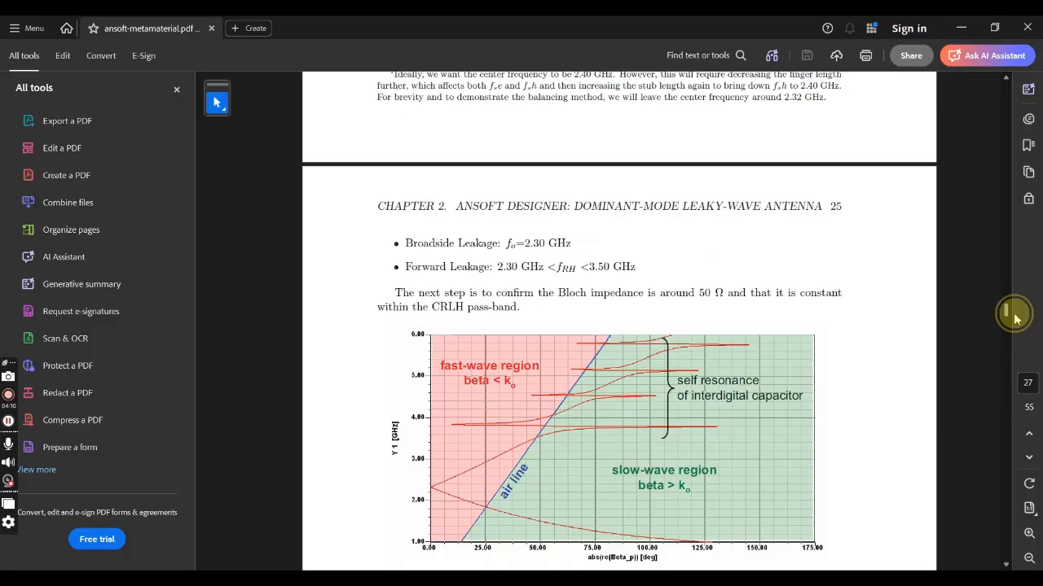
{"action": "scroll", "coordinate": [1017, 309], "scroll_direction": "down", "scroll_amount": 3}
{"action": "left_click", "coordinate": [863, 289]}
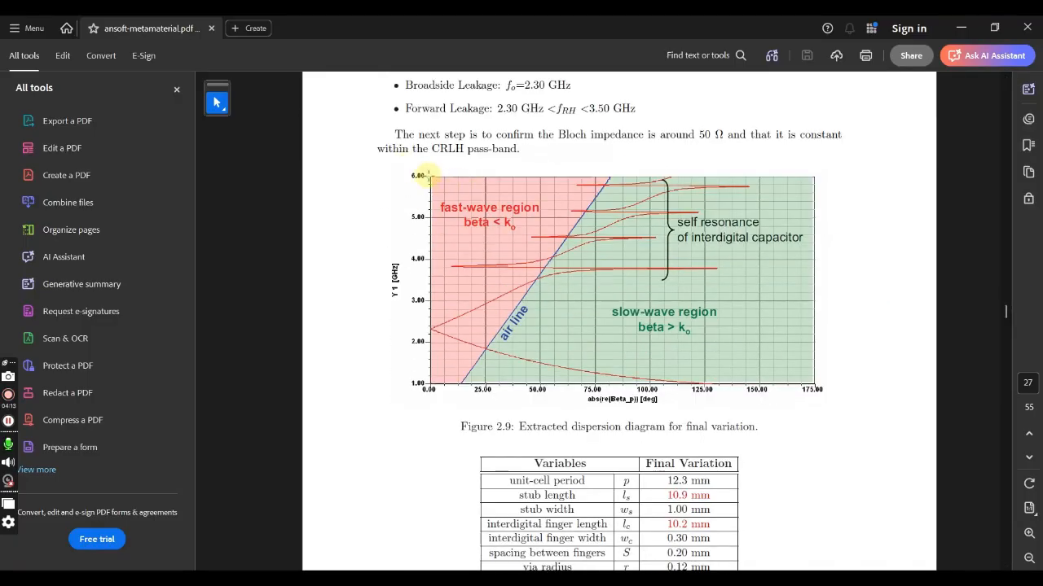